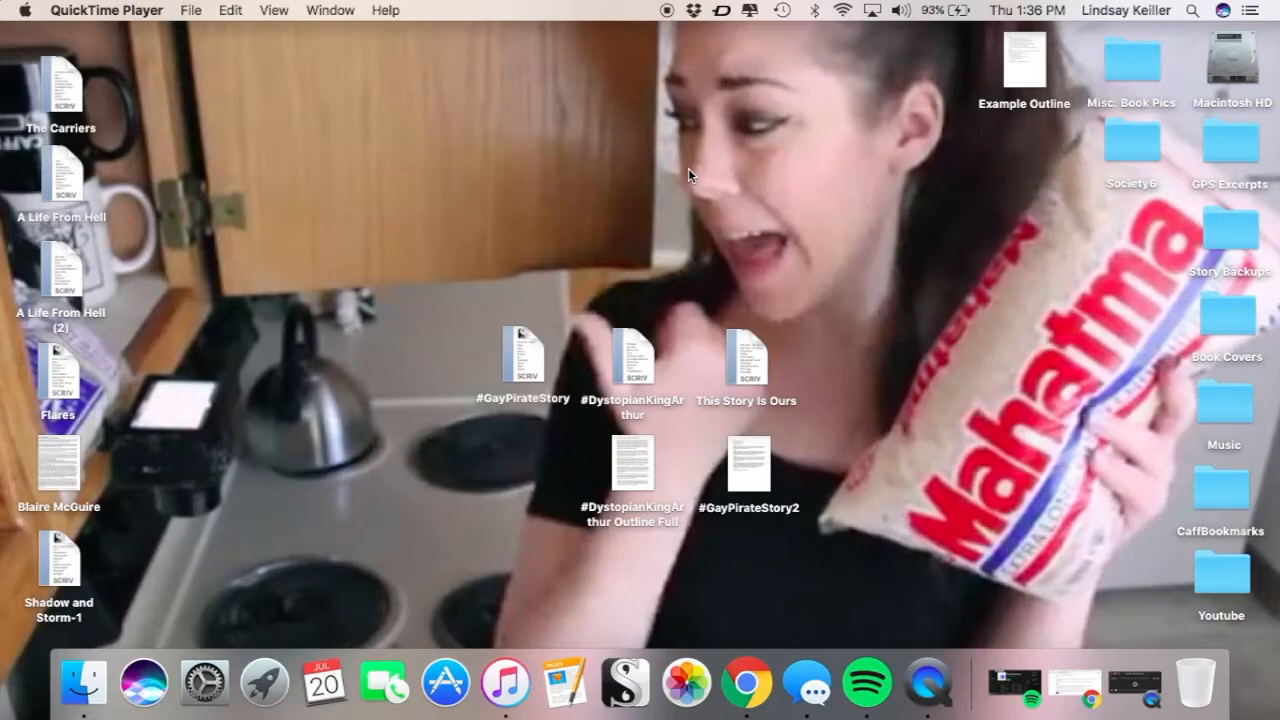
# - Open the Example Outline document, look over its Part One and Part Two chapter lists, and minimize it
pyautogui.doubleClick(1015, 82)
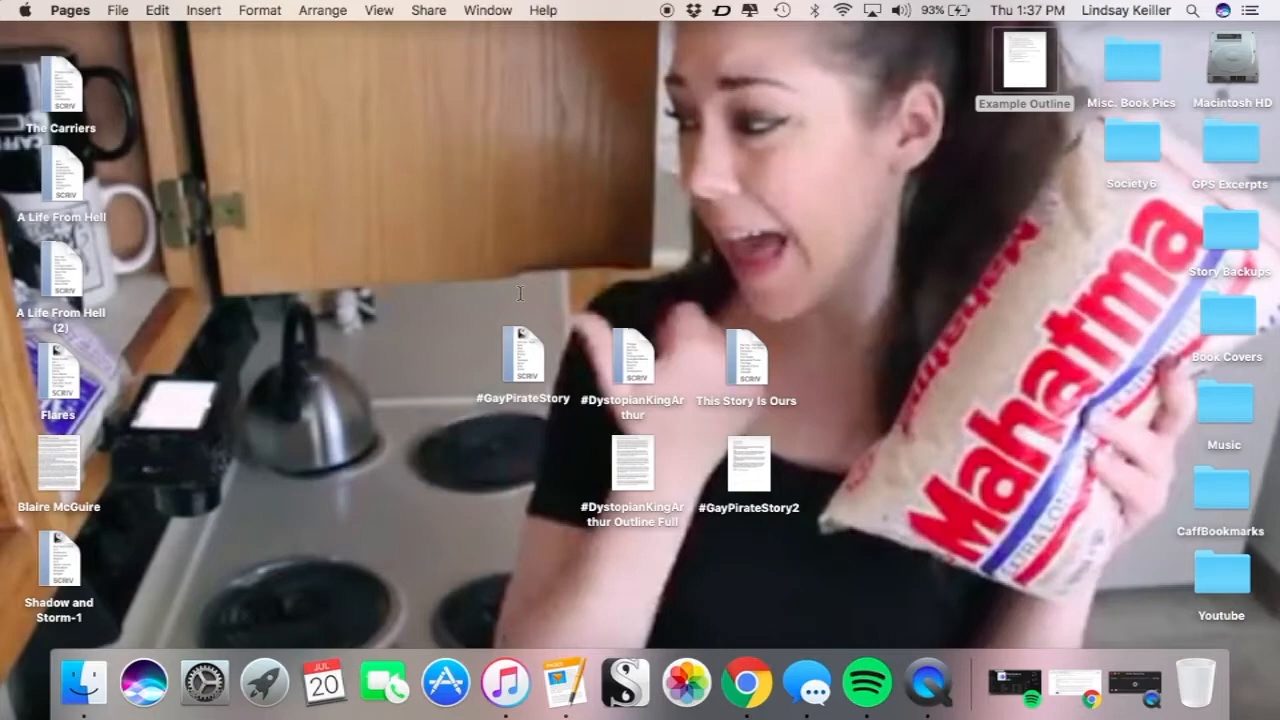
pyautogui.scroll(-2, 520, 298)
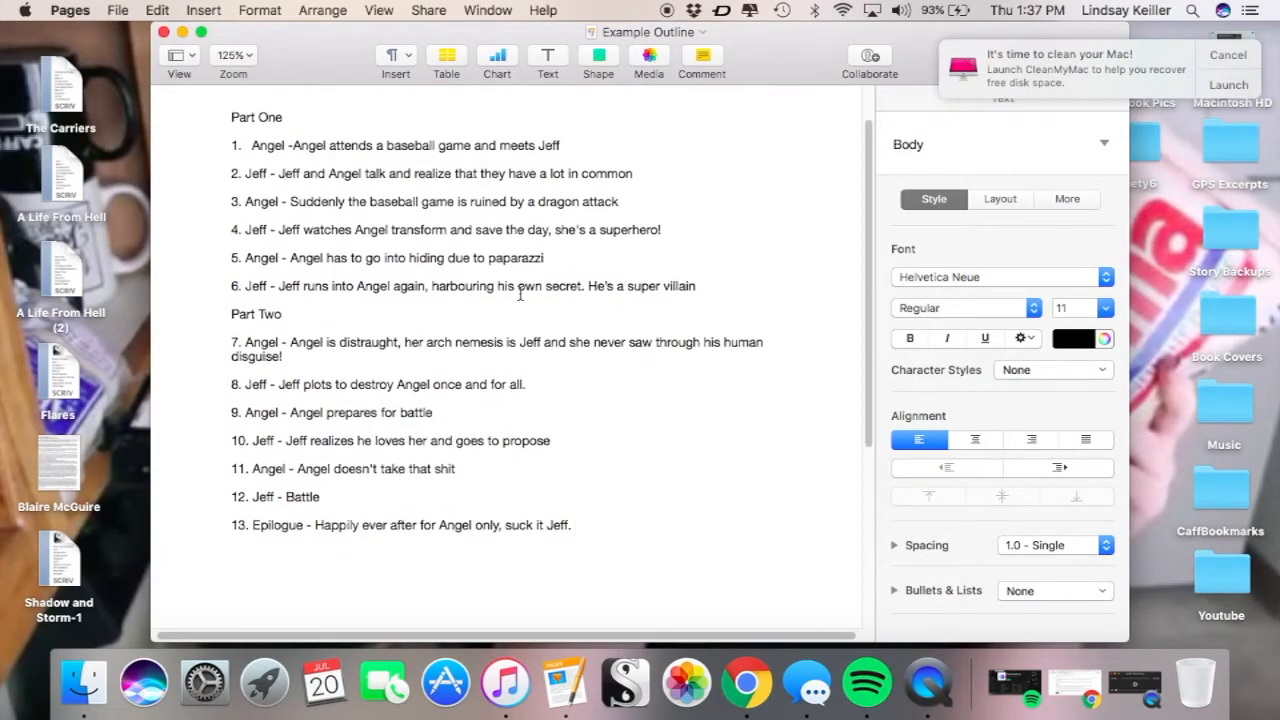
pyautogui.moveTo(214, 114); pyautogui.dragTo(811, 608)
pyautogui.scroll(-3, 820, 506)
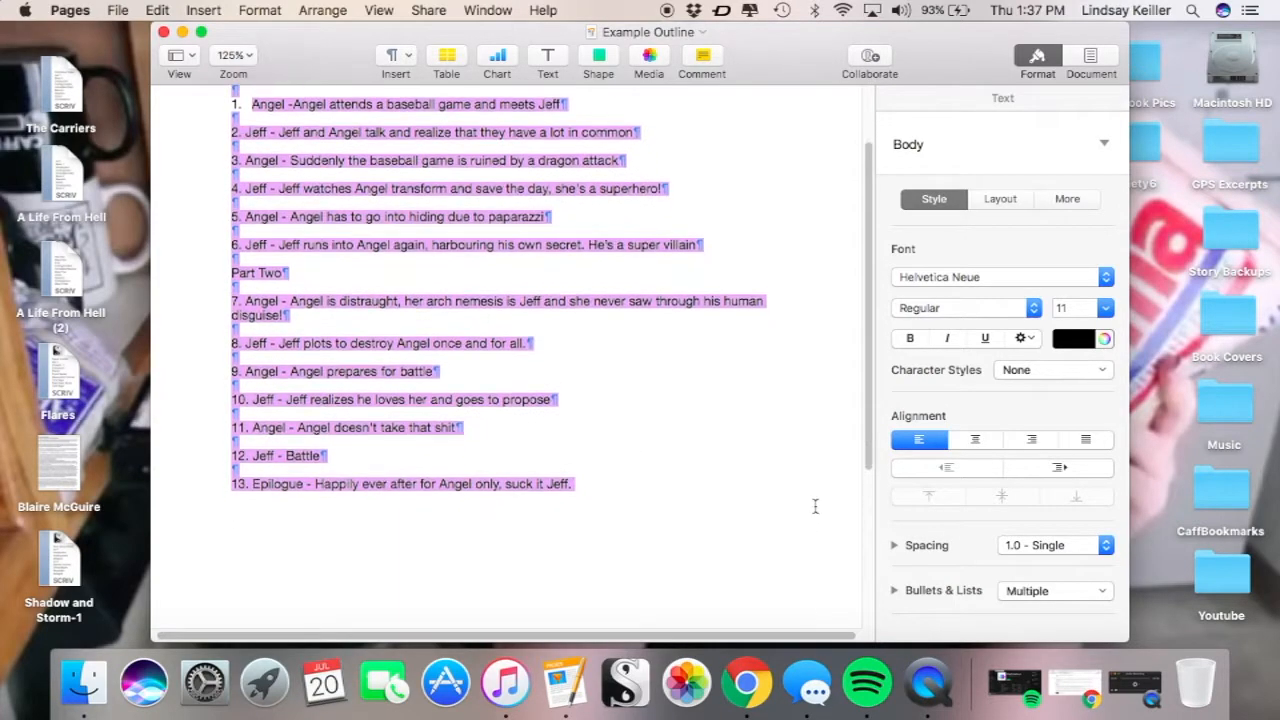
pyautogui.click(674, 415)
pyautogui.scroll(2, 674, 415)
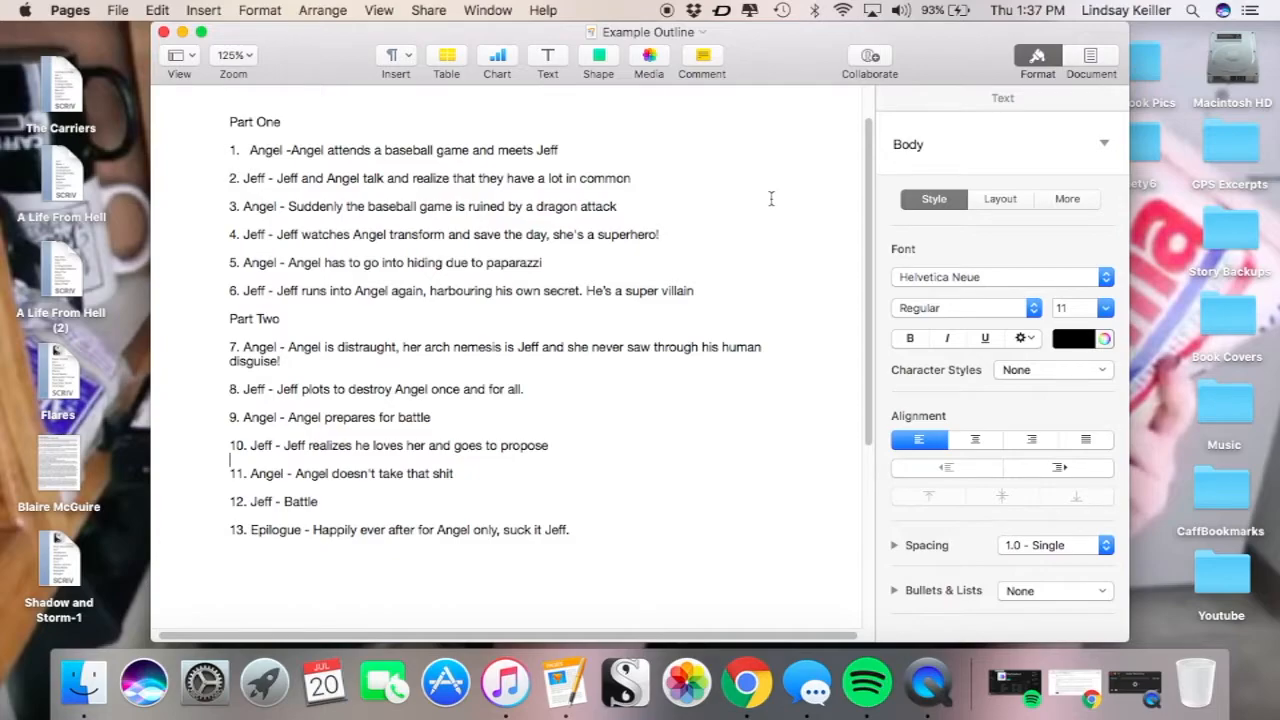
pyautogui.click(182, 32)
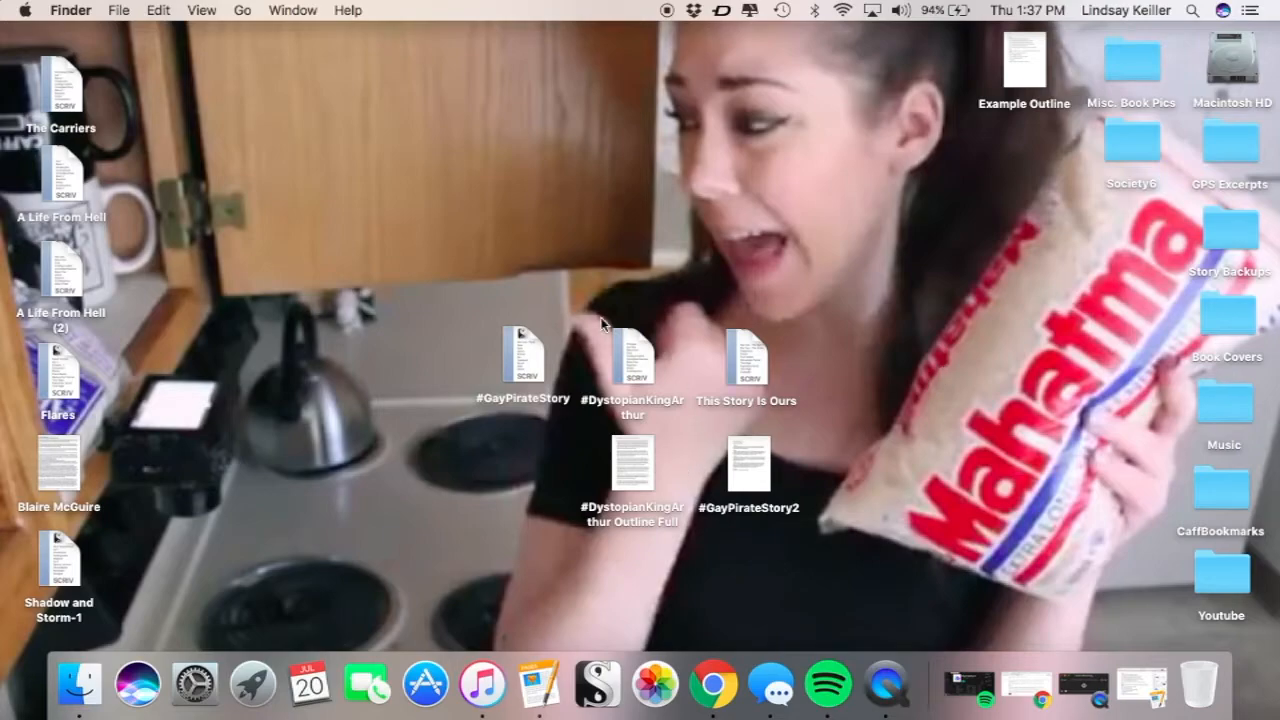
pyautogui.click(538, 370)
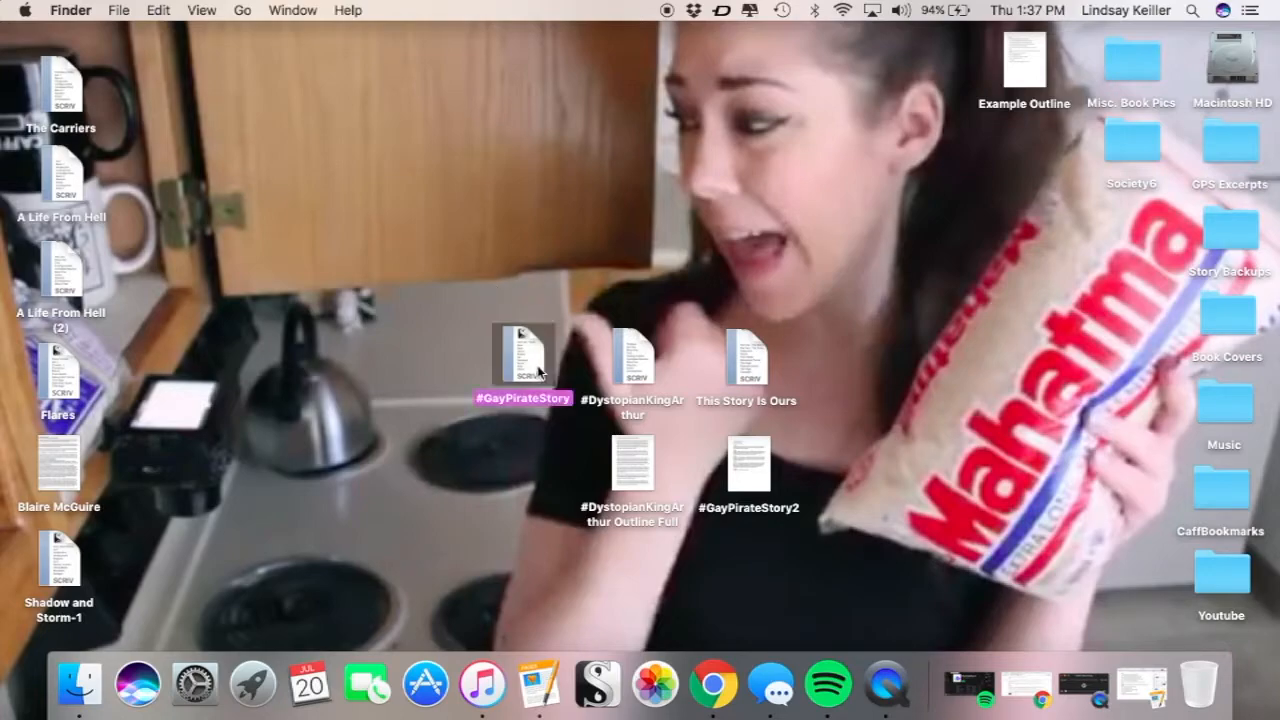
pyautogui.click(572, 285)
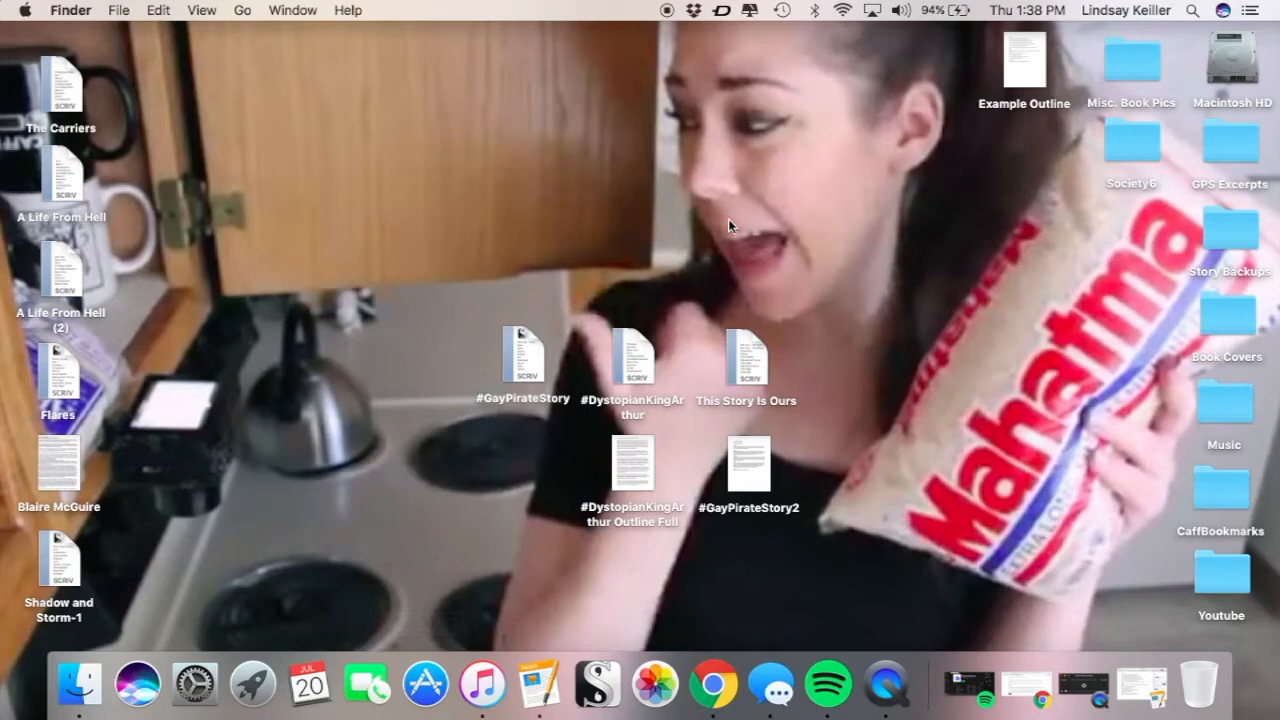
# - Switch to Scrivener and choose the Novel template from the Fiction category for a new project
pyautogui.click(604, 690)
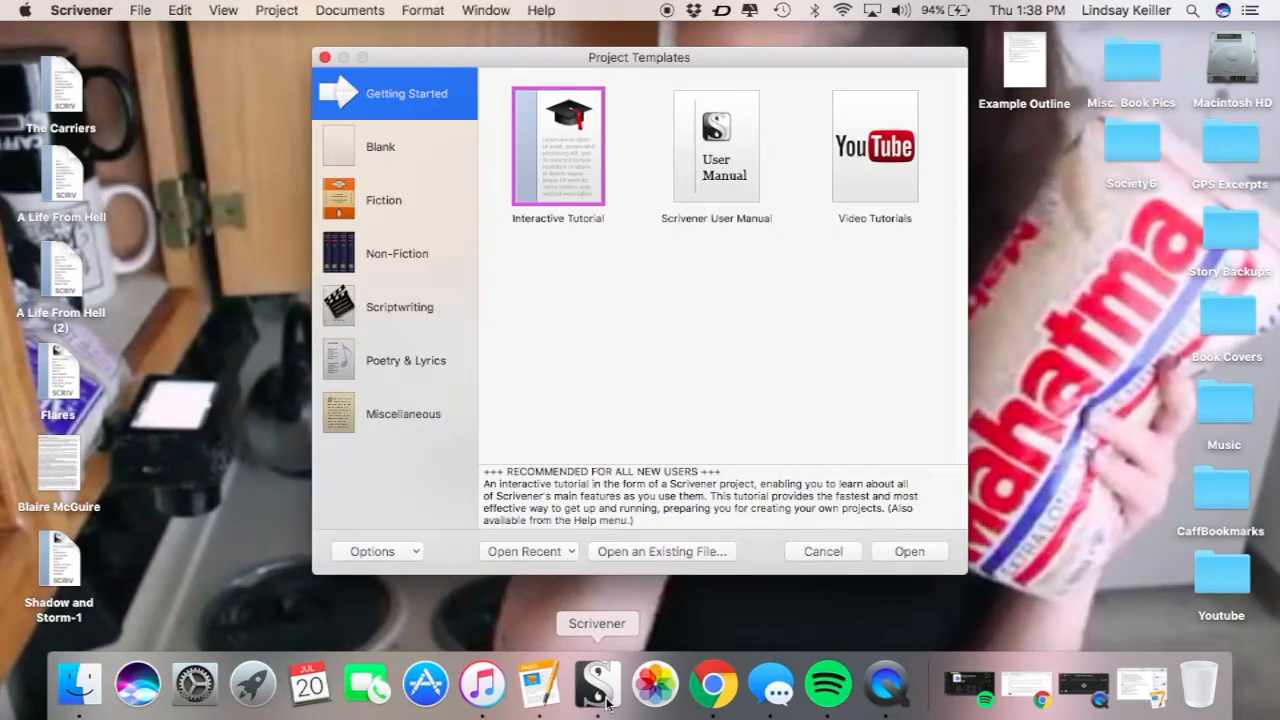
pyautogui.click(391, 216)
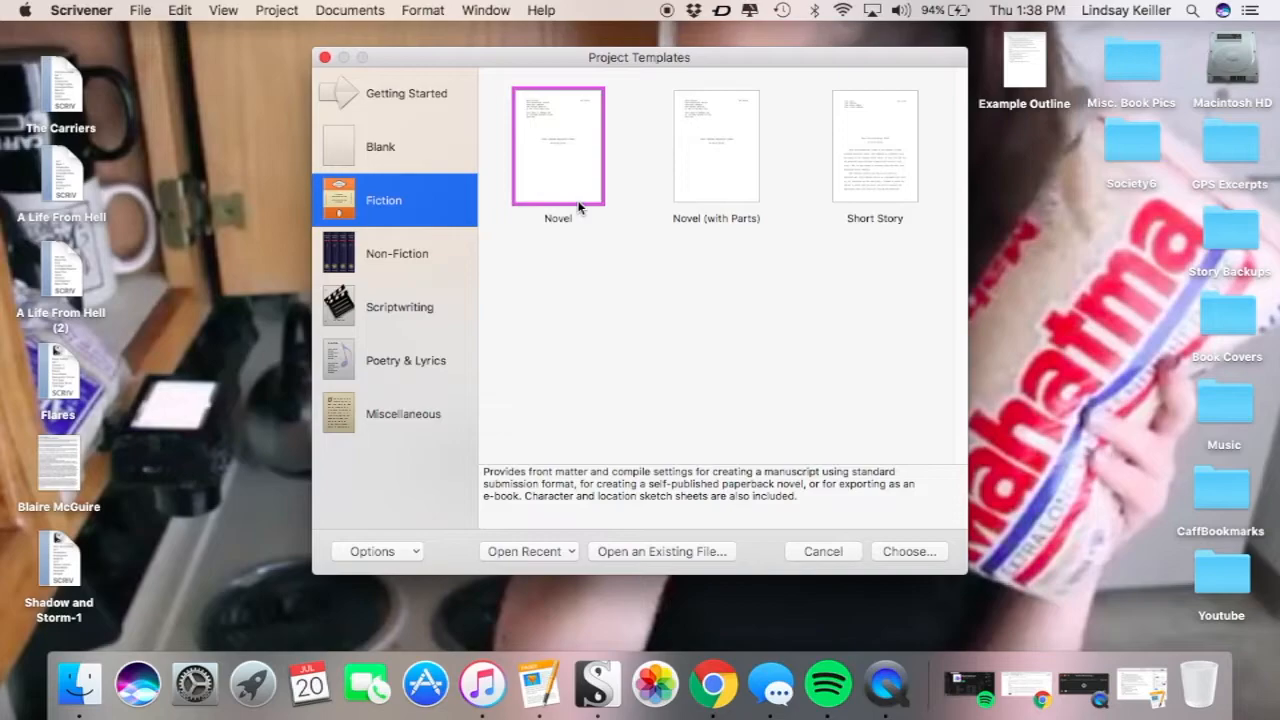
pyautogui.click(909, 551)
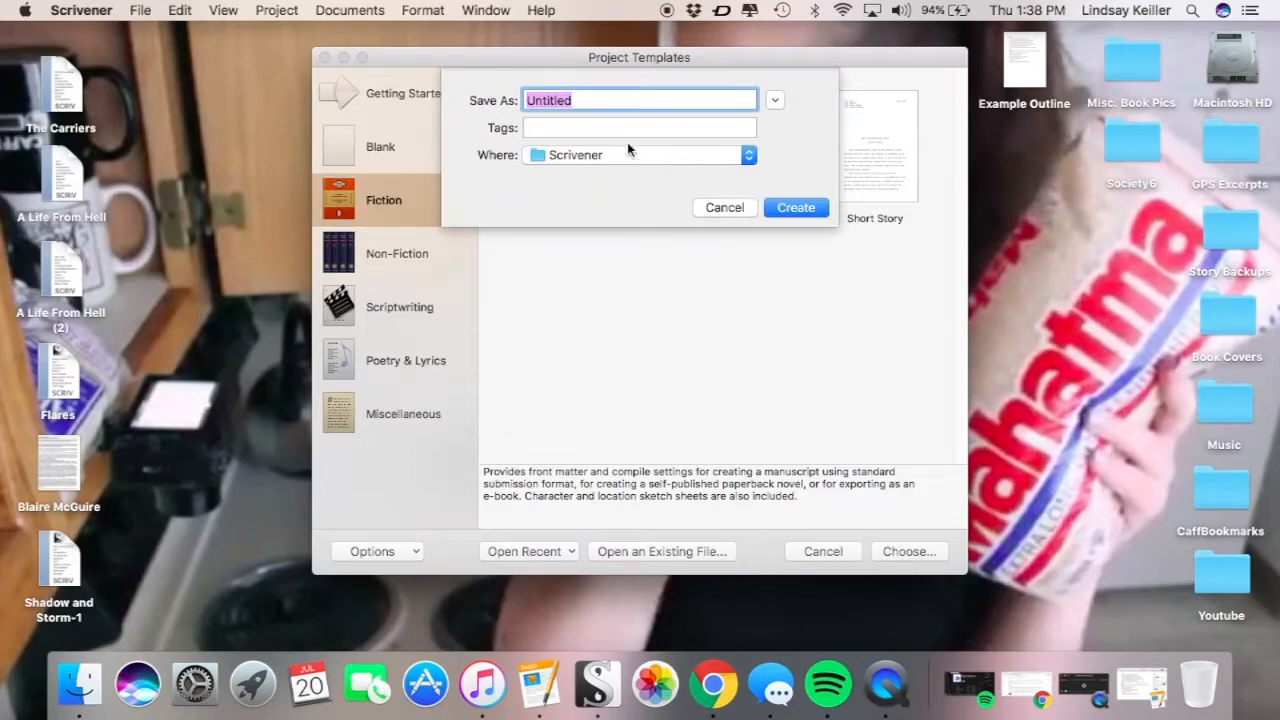
# - Name the new project Example and create it in the Scrivener folder
pyautogui.write('Examplw')
pyautogui.press('BackSpace')
pyautogui.write('e')
pyautogui.click(668, 155)
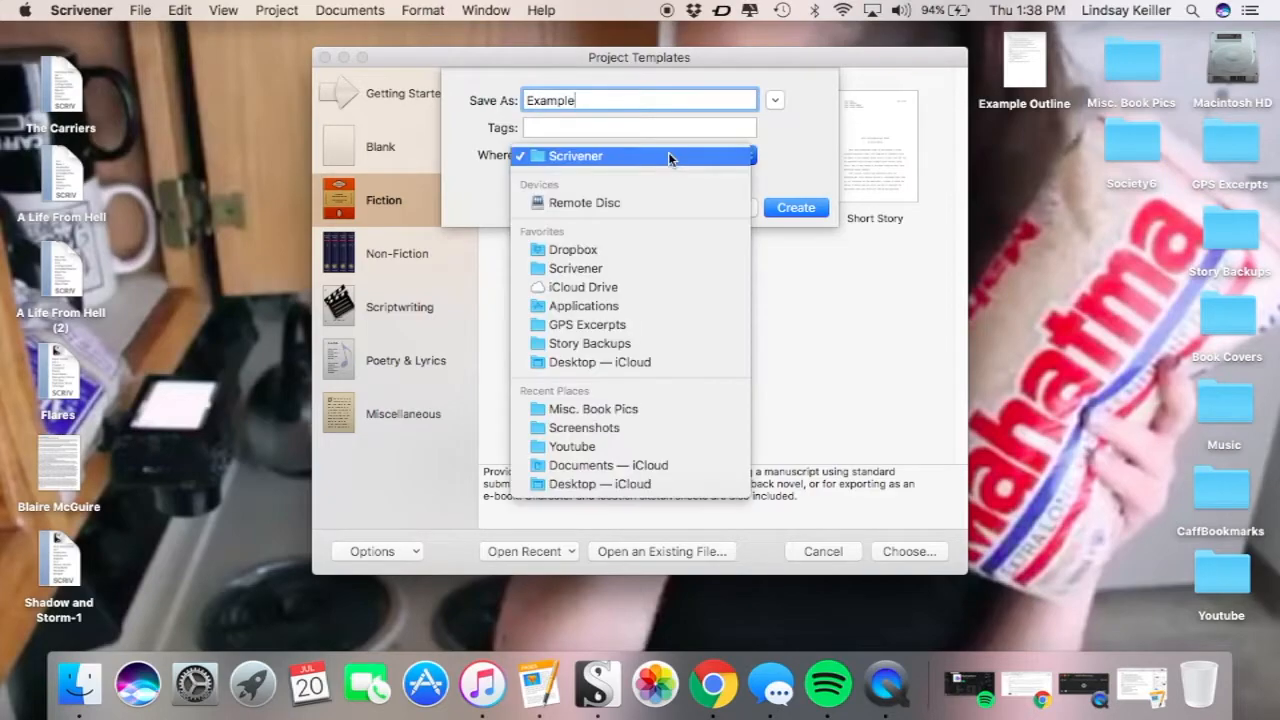
pyautogui.click(668, 152)
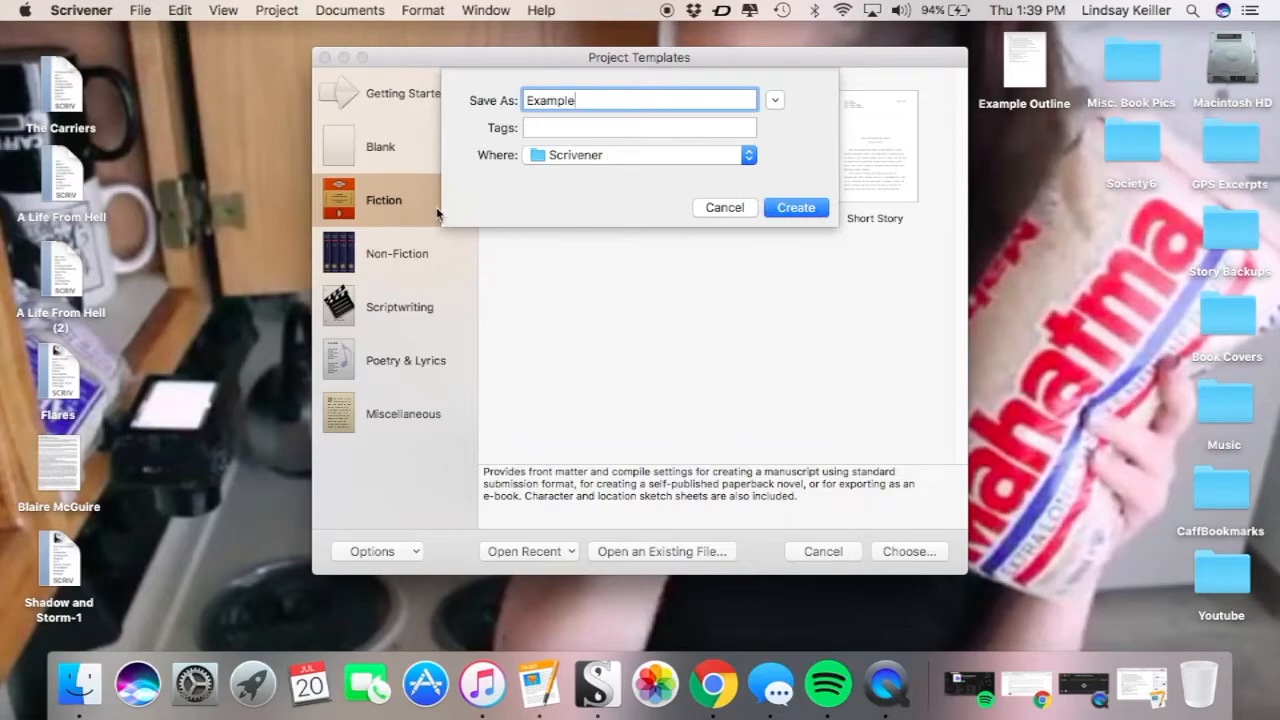
pyautogui.click(798, 206)
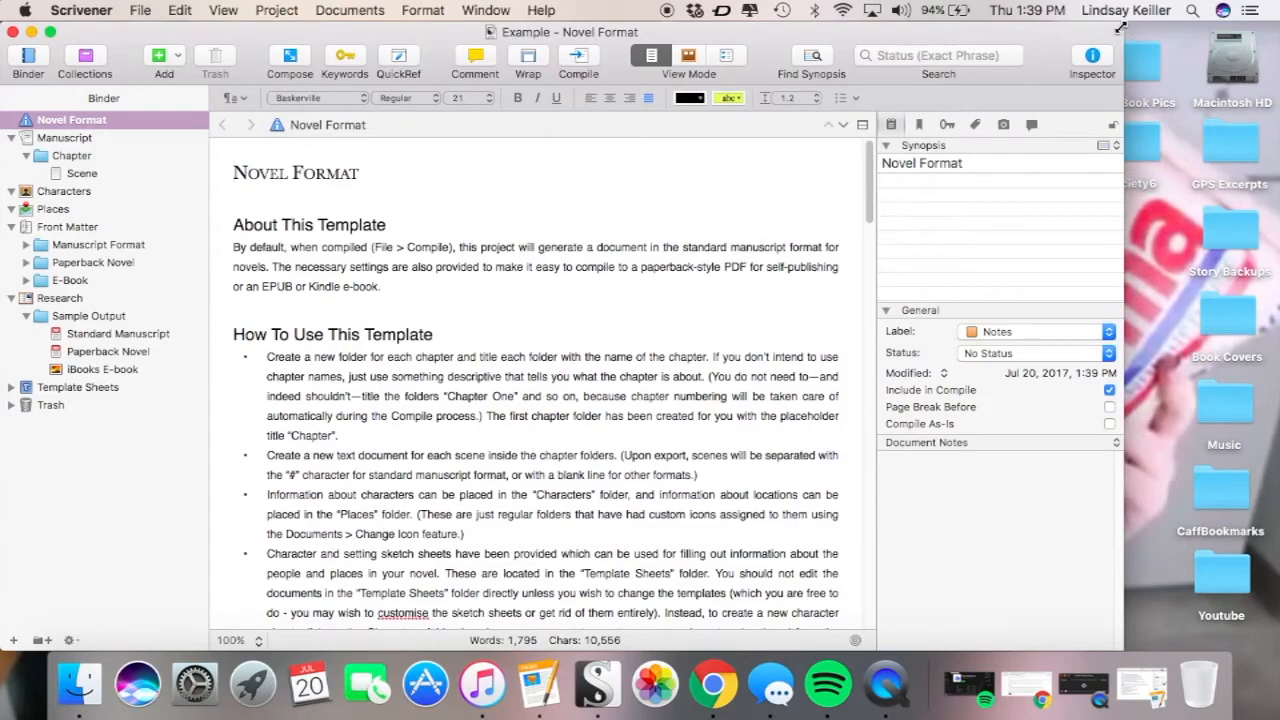
# - Show the project window full screen and look over the template's Novel Format instructions
pyautogui.click(51, 34)
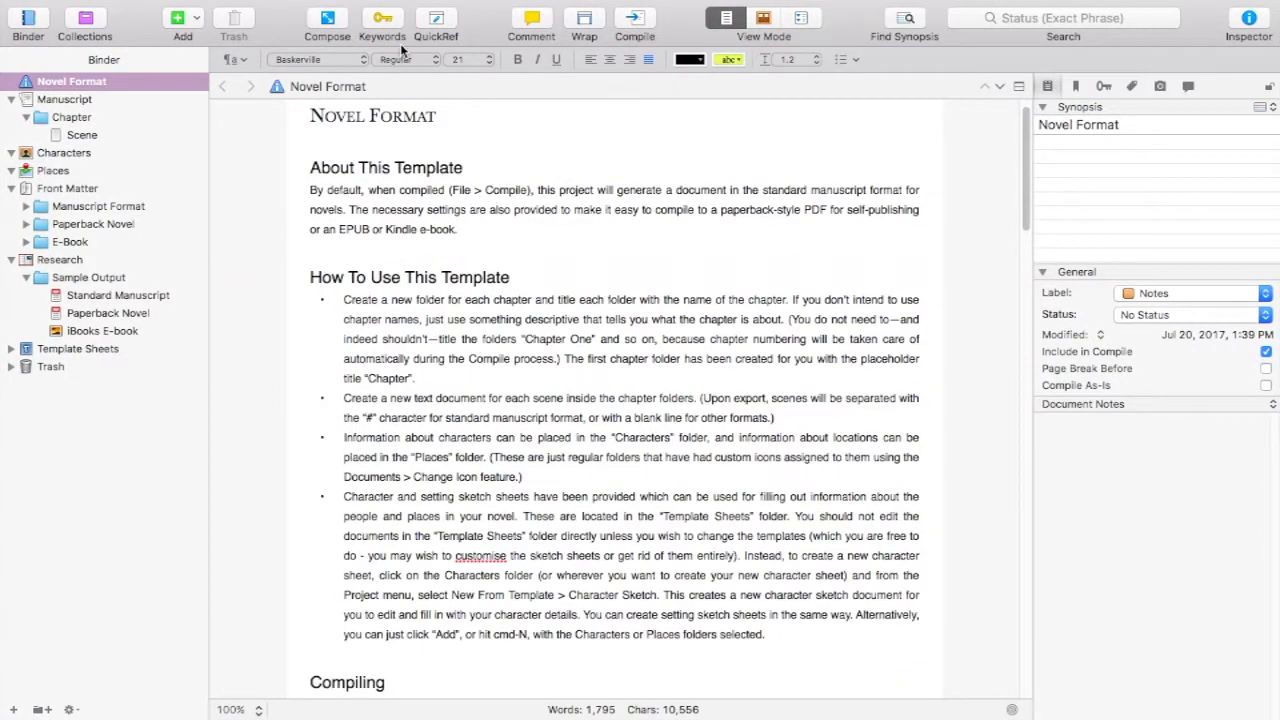
pyautogui.scroll(2, 432, 222)
pyautogui.scroll(-20, 432, 222)
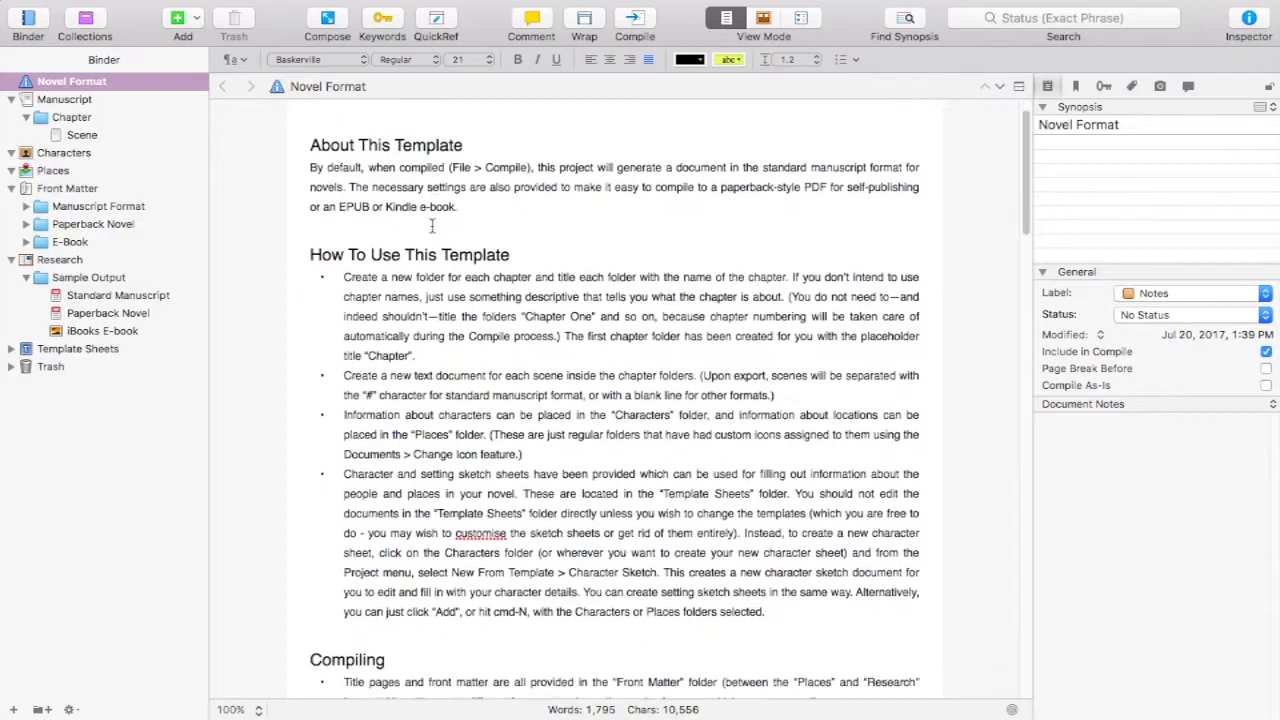
pyautogui.scroll(20, 432, 222)
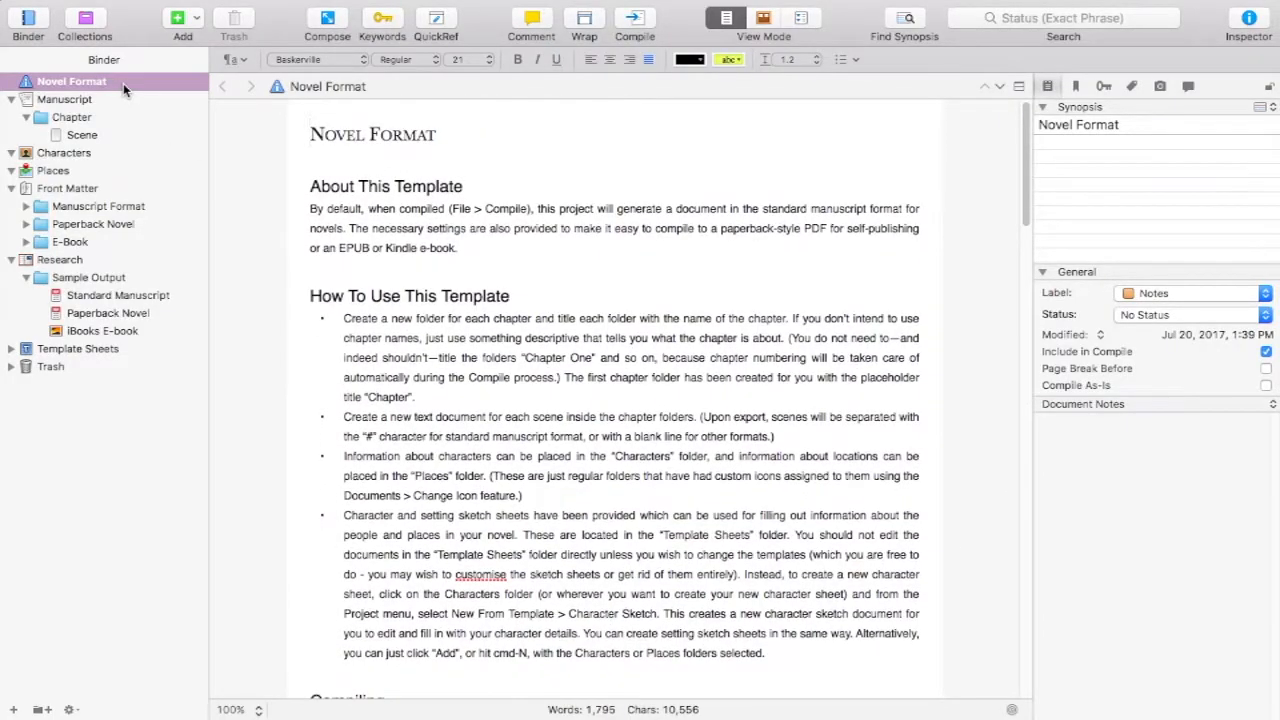
# - Move the Novel Format page and the Manuscript's Chapter folder with its scene to the trash
pyautogui.click(123, 83)
pyautogui.click(244, 19)
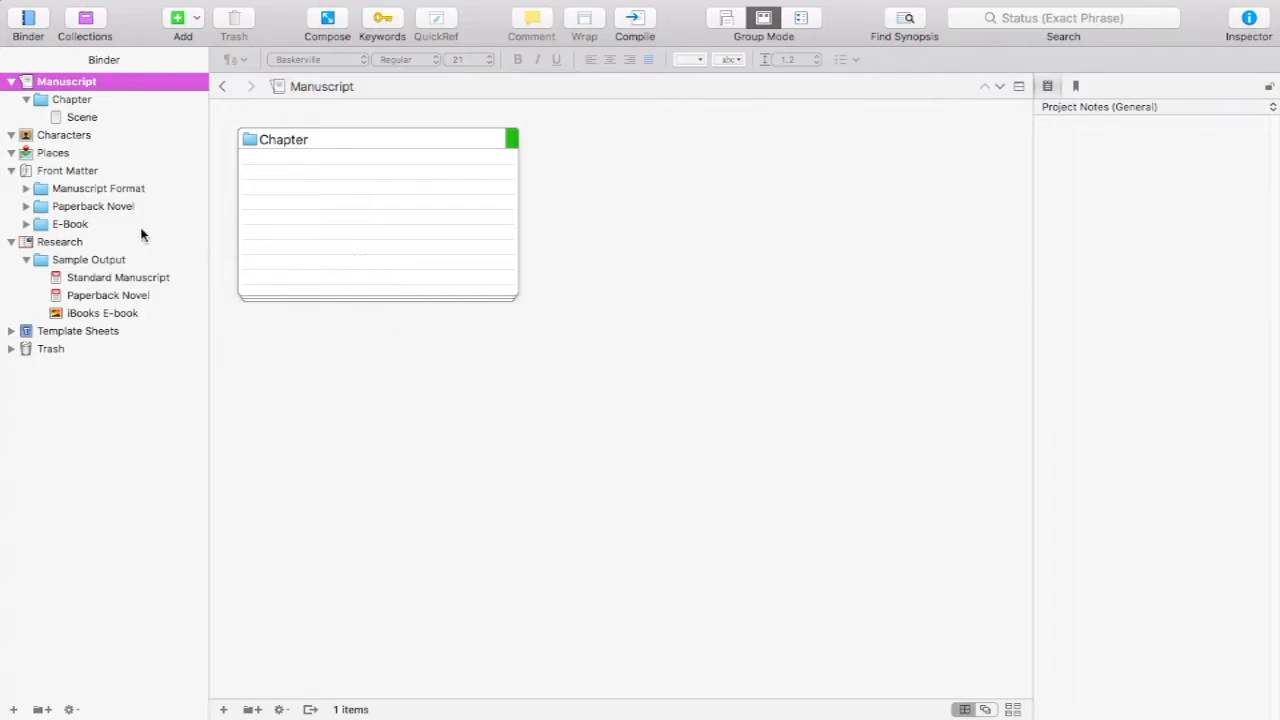
pyautogui.click(62, 102)
pyautogui.click(238, 17)
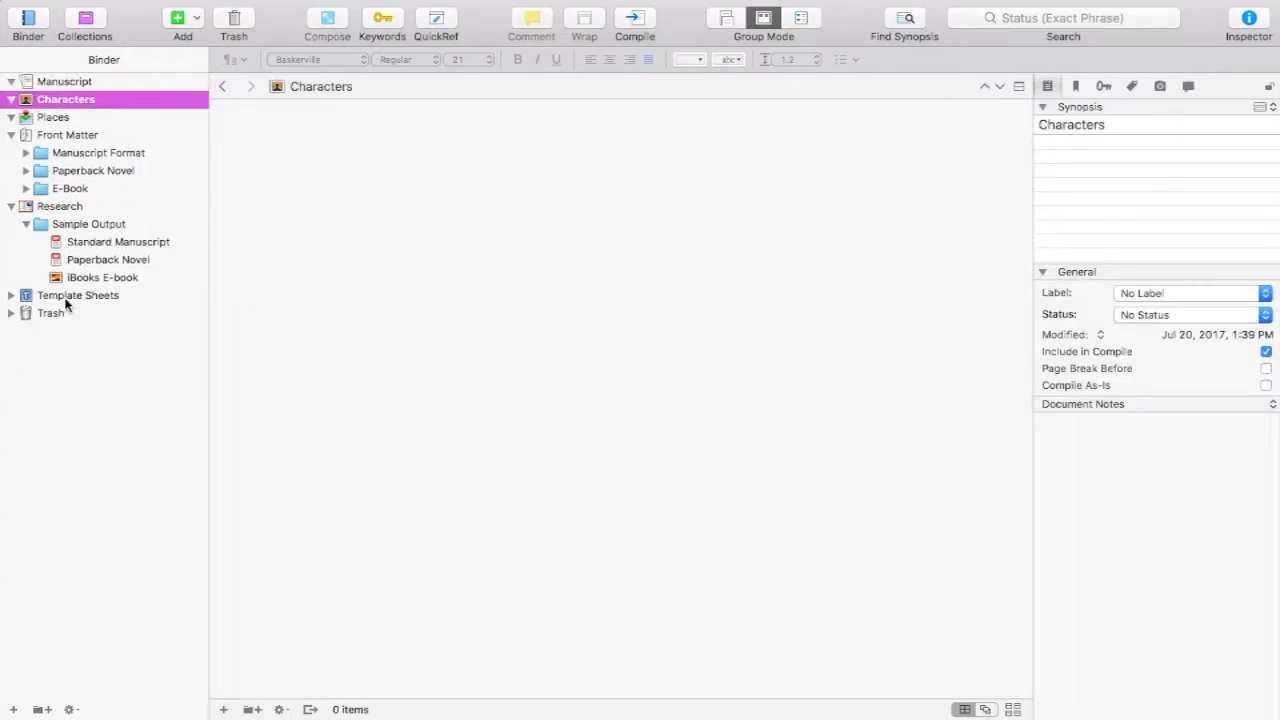
# - Look through the manuscript, paperback and e-book samples under Research, and move the Sample Output folder to the trash
pyautogui.click(88, 225)
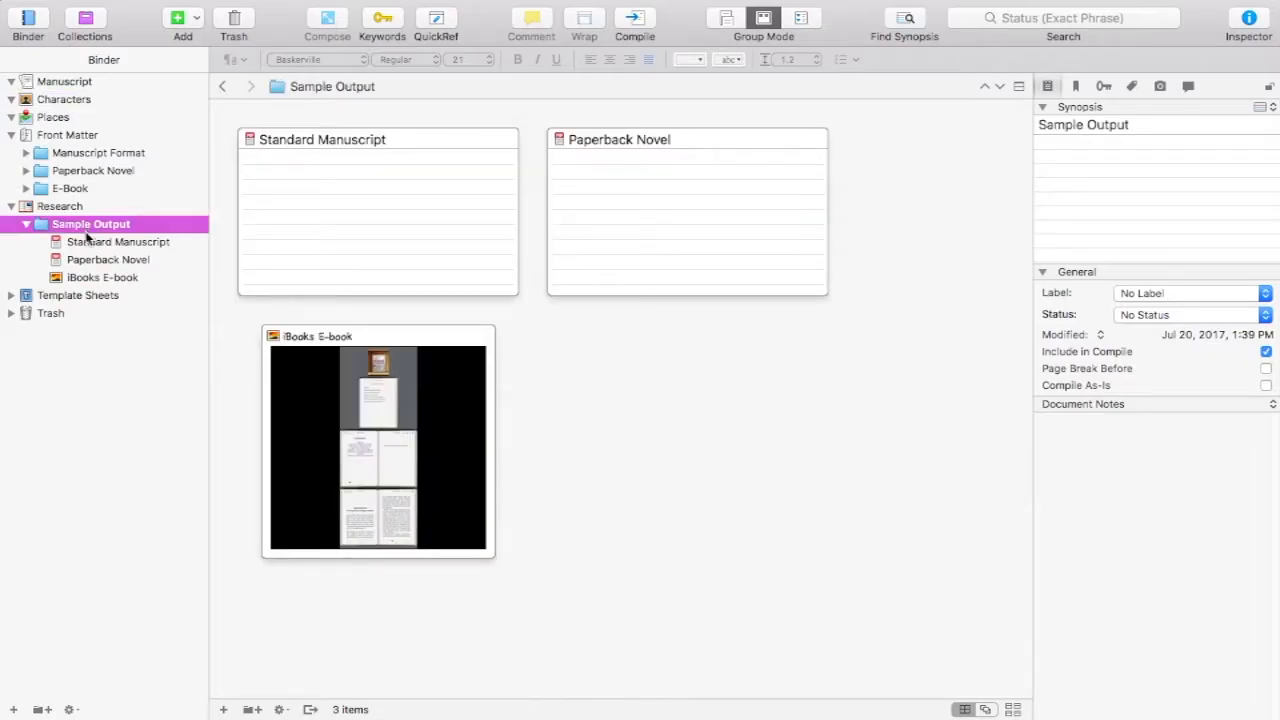
pyautogui.click(88, 242)
pyautogui.scroll(-3, 858, 683)
pyautogui.scroll(-15, 858, 683)
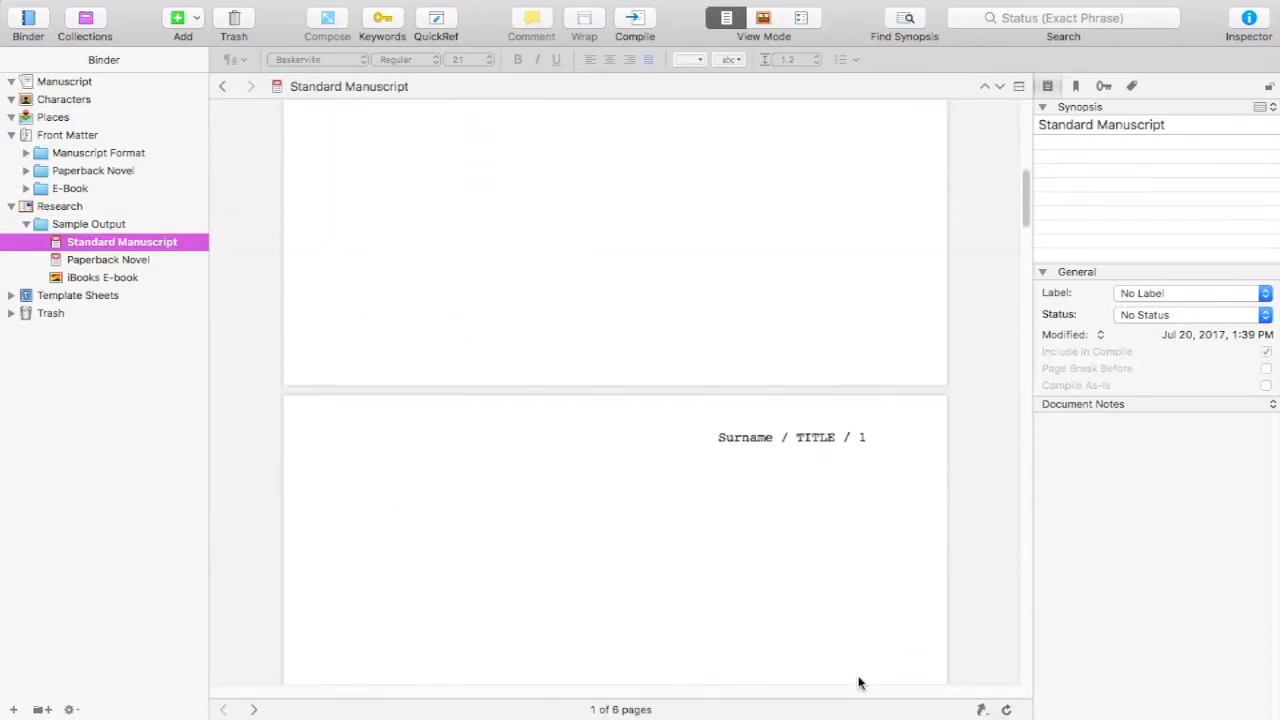
pyautogui.scroll(15, 266, 548)
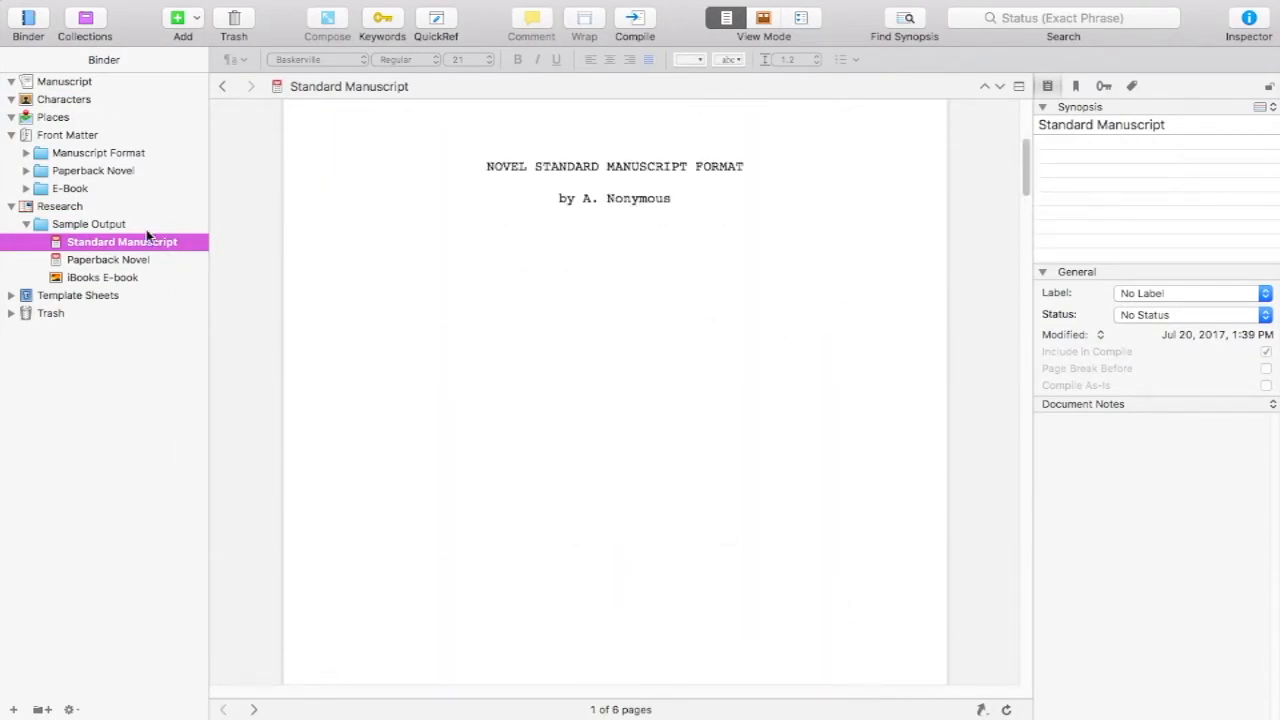
pyautogui.click(134, 260)
pyautogui.scroll(-5, 597, 428)
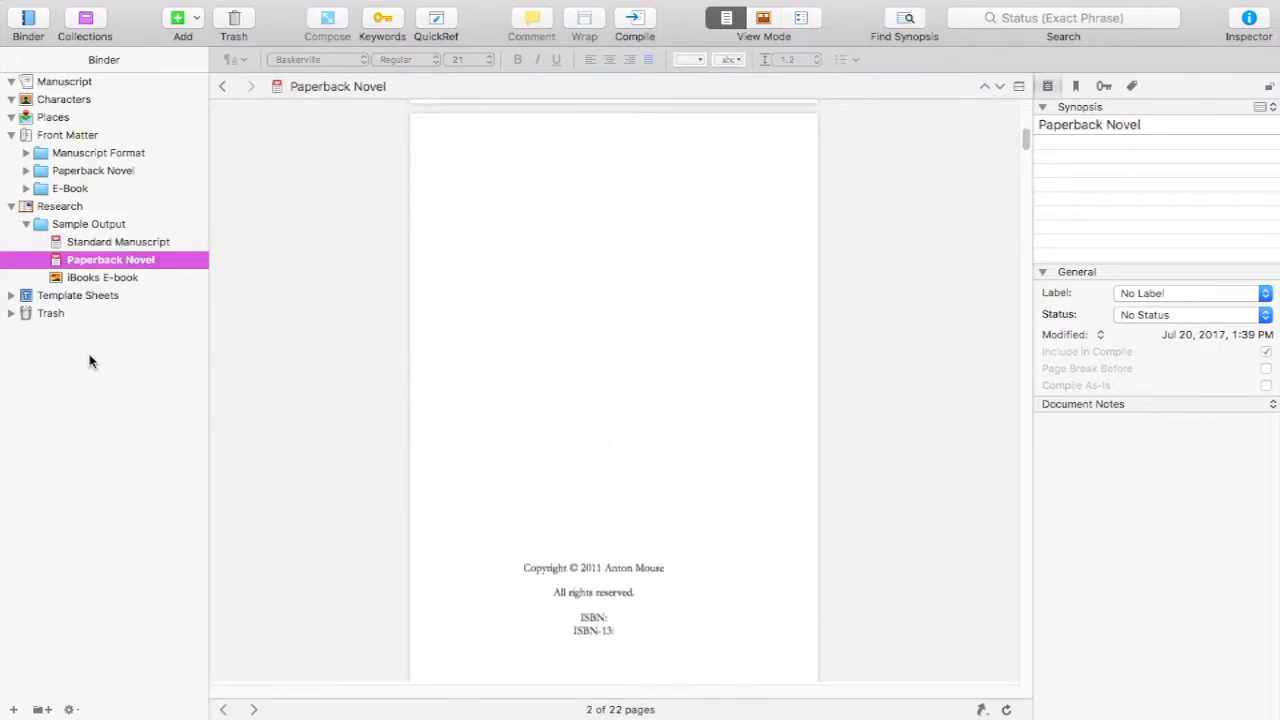
pyautogui.click(125, 278)
pyautogui.scroll(-5, 738, 518)
pyautogui.scroll(-8, 738, 518)
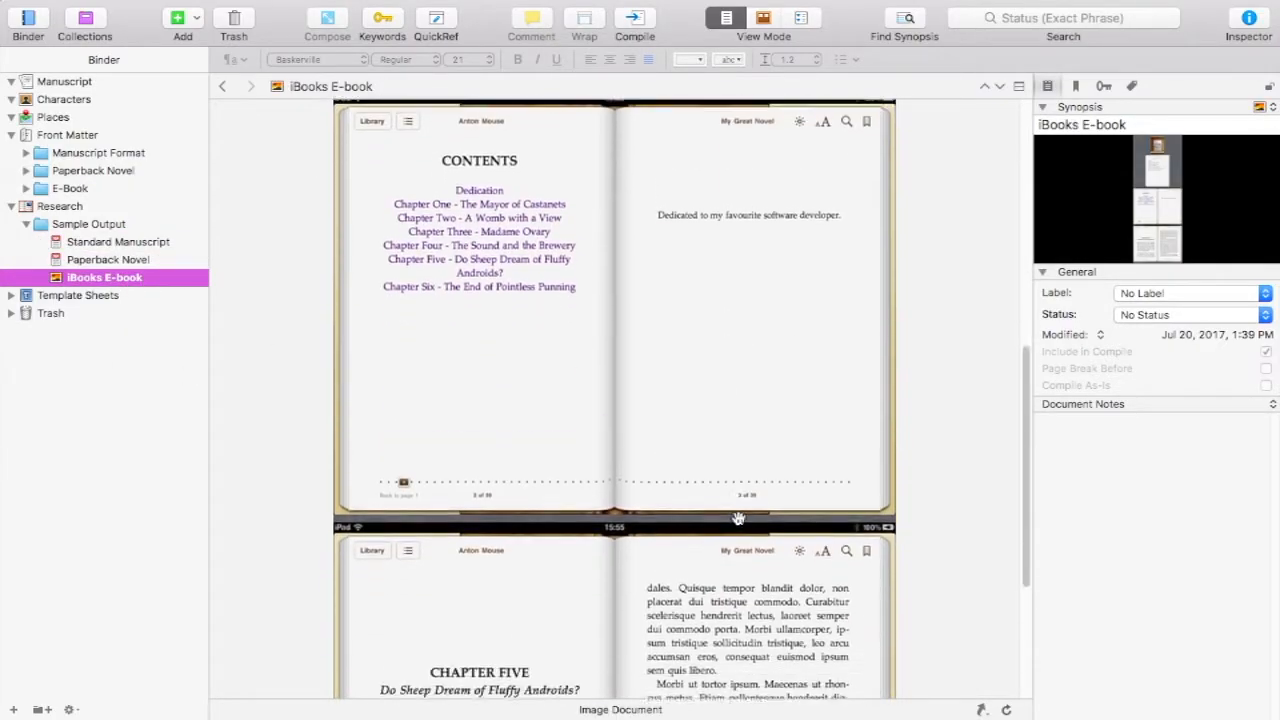
pyautogui.scroll(15, 738, 518)
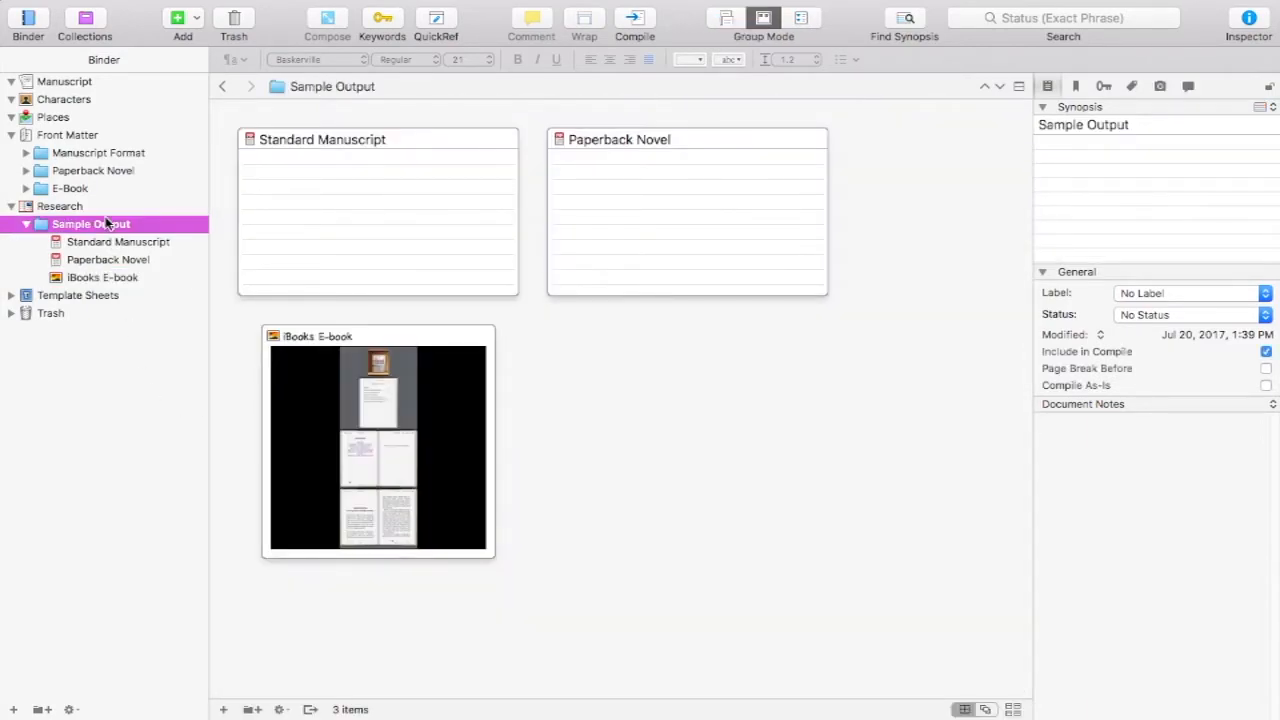
pyautogui.click(240, 20)
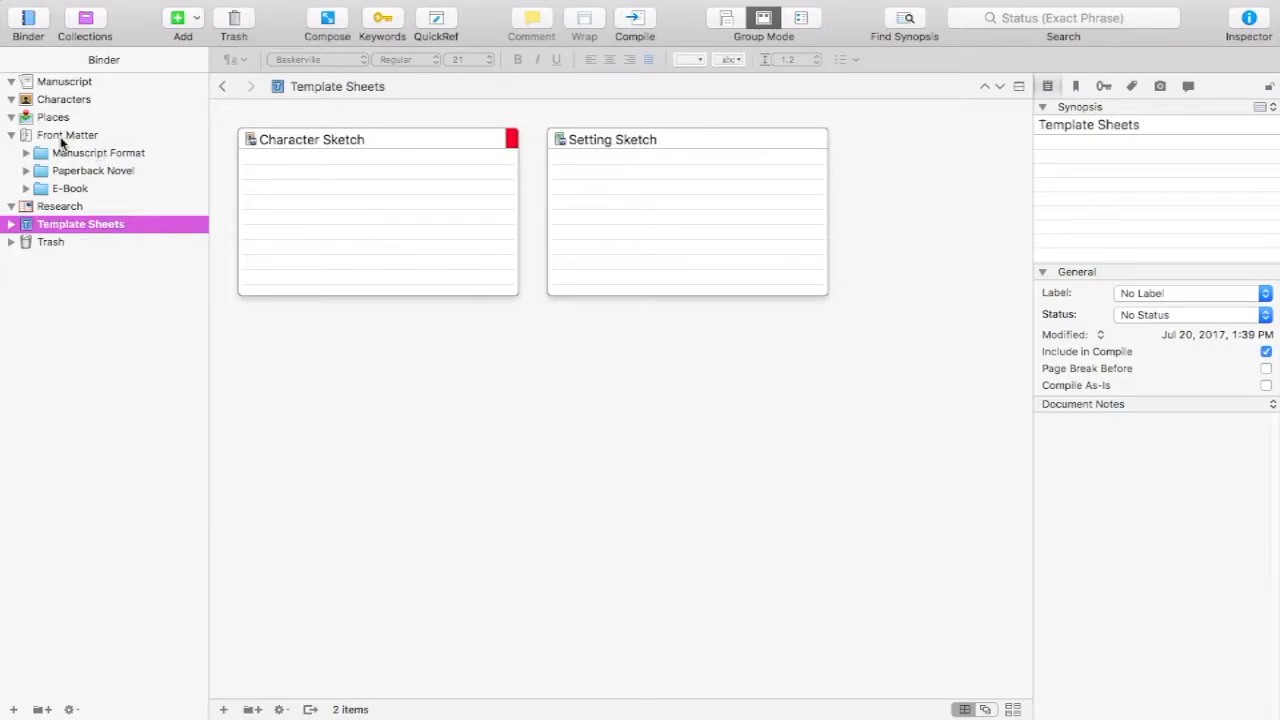
# - View the Manuscript Format, Paperback Novel and E-Book folders inside Front Matter, and collapse Front Matter
pyautogui.click(56, 138)
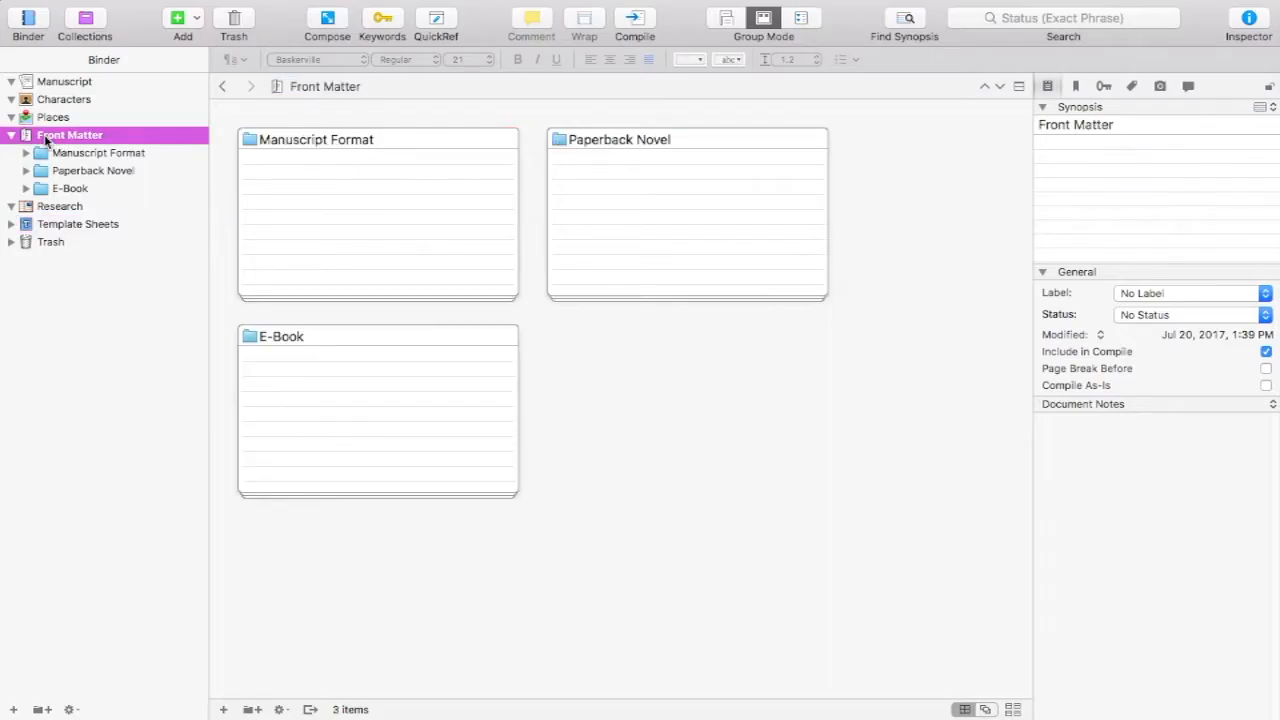
pyautogui.click(50, 154)
pyautogui.click(55, 172)
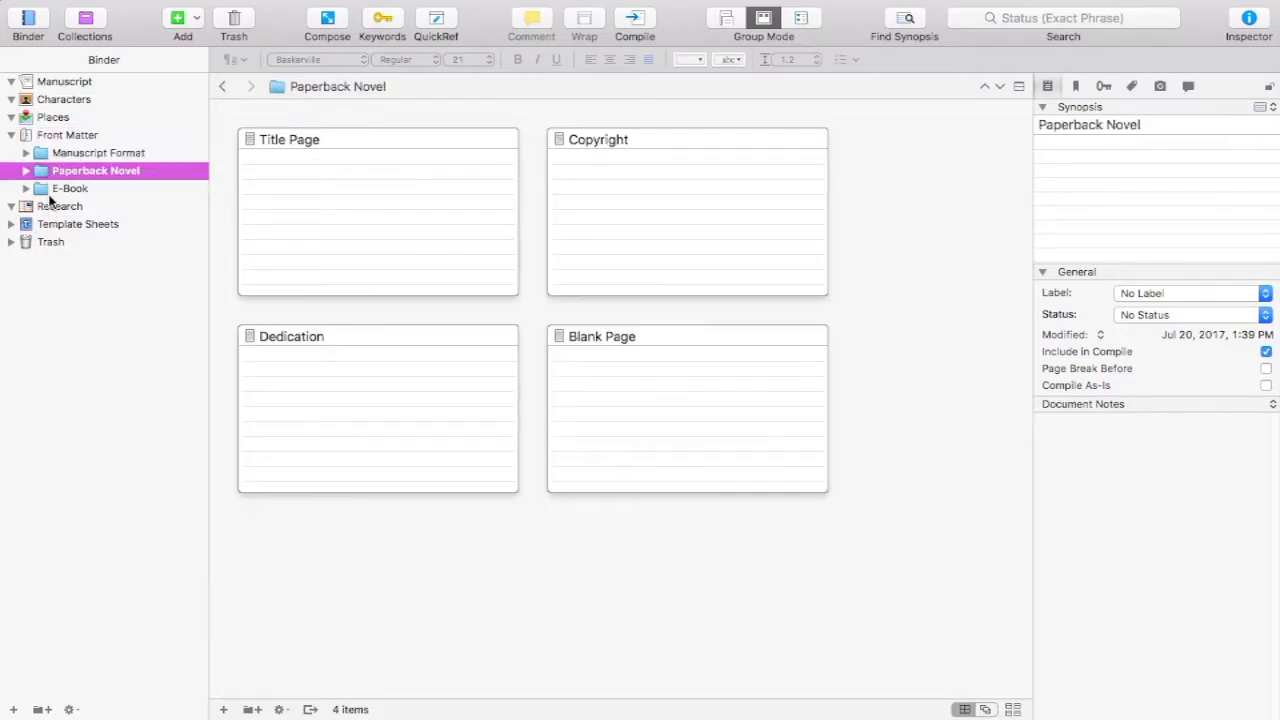
pyautogui.click(52, 190)
pyautogui.click(12, 137)
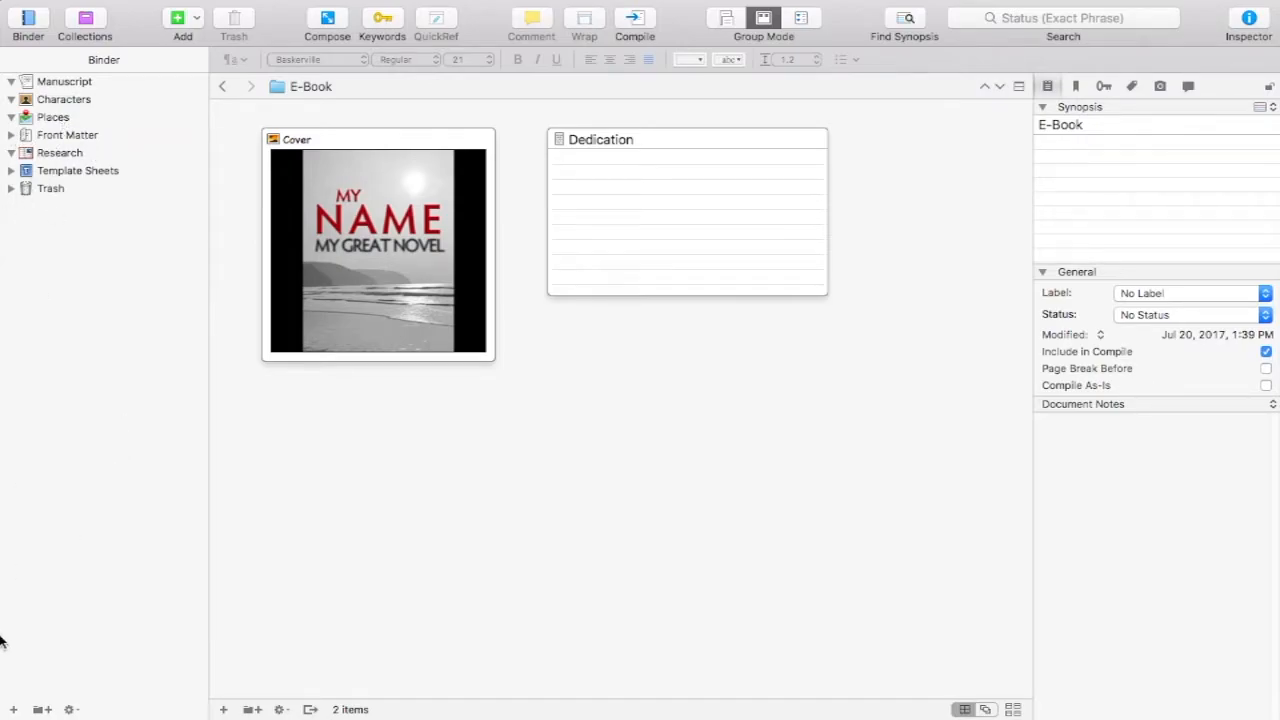
pyautogui.click(13, 710)
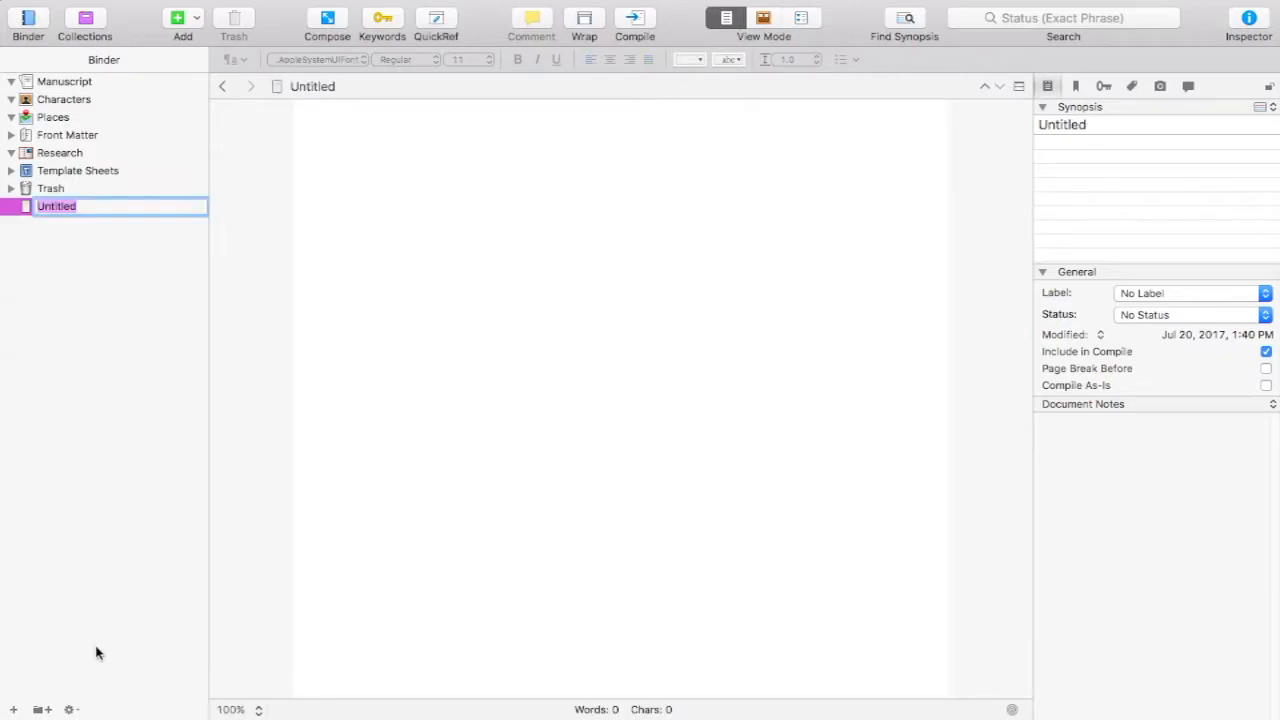
pyautogui.click(25, 208)
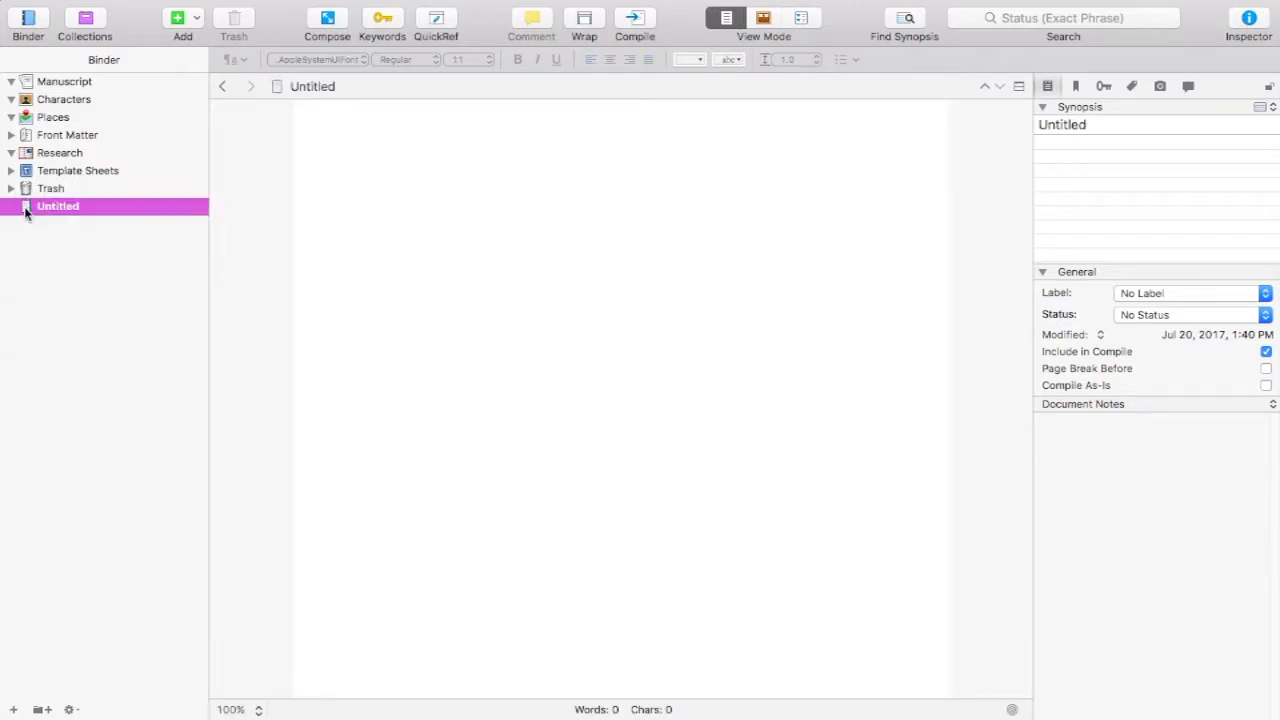
pyautogui.click(236, 20)
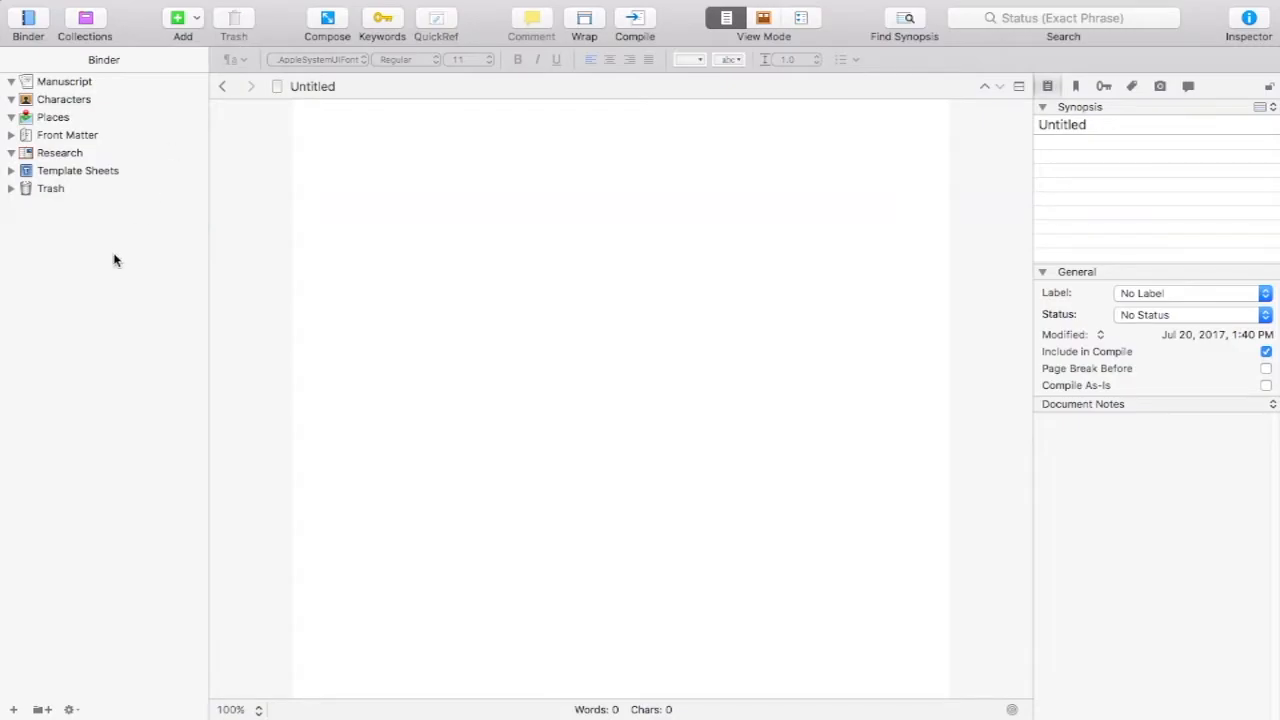
# - Add two new folders at the end of the binder and name them Extras and Info
pyautogui.click(41, 709)
pyautogui.click(41, 709)
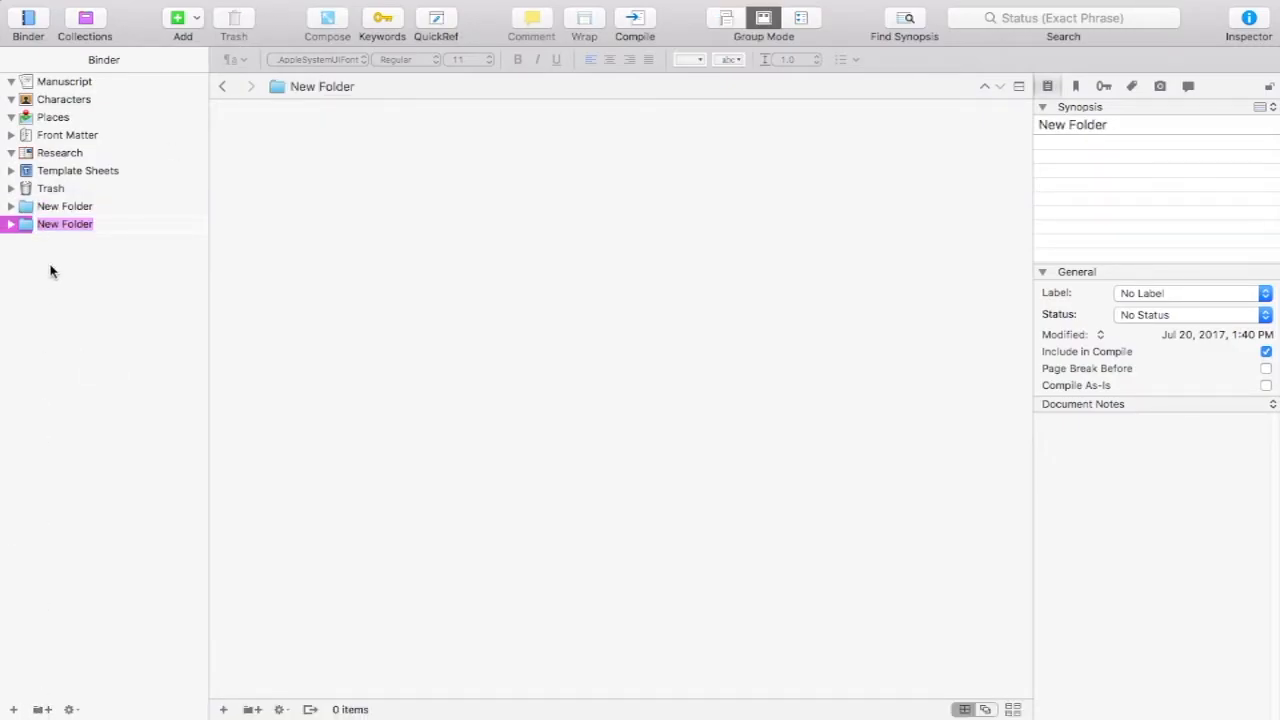
pyautogui.click(68, 208)
pyautogui.press('Return')
pyautogui.write('Extras')
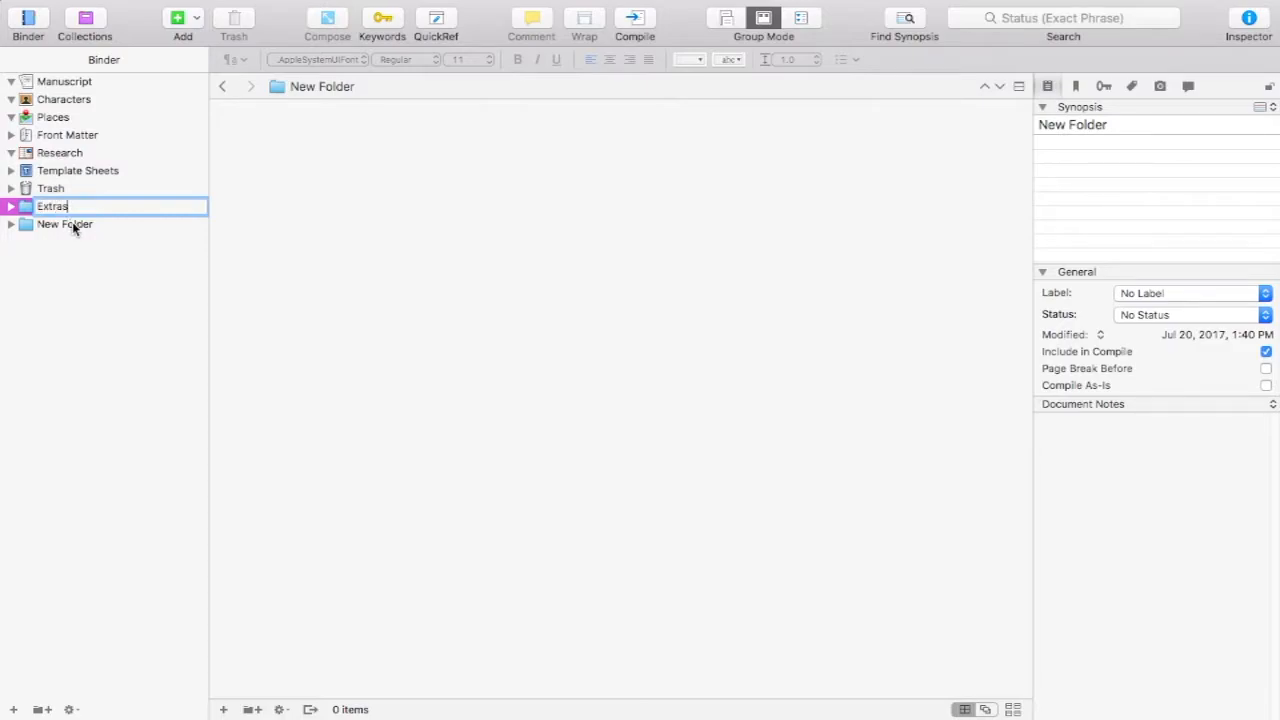
pyautogui.click(73, 226)
pyautogui.press('Return')
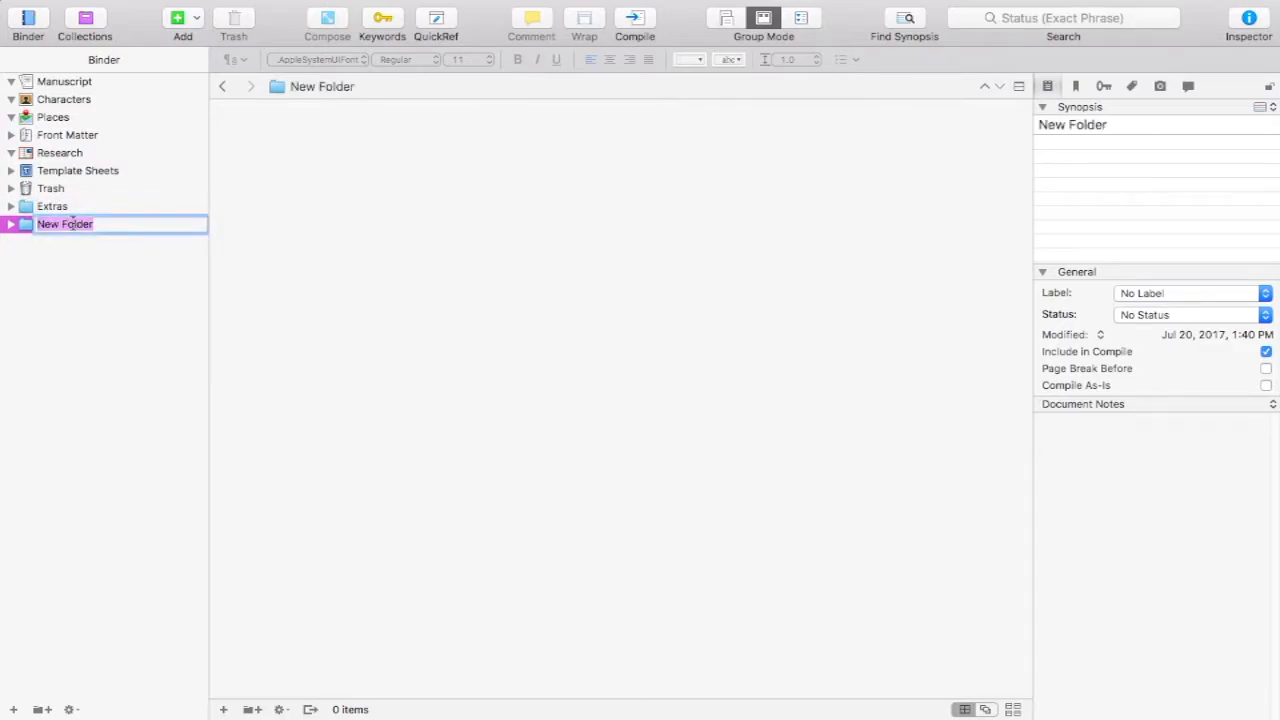
pyautogui.write('Info')
pyautogui.press('Return')
# - Move the Characters and Places folders into the Info folder
pyautogui.click(66, 101)
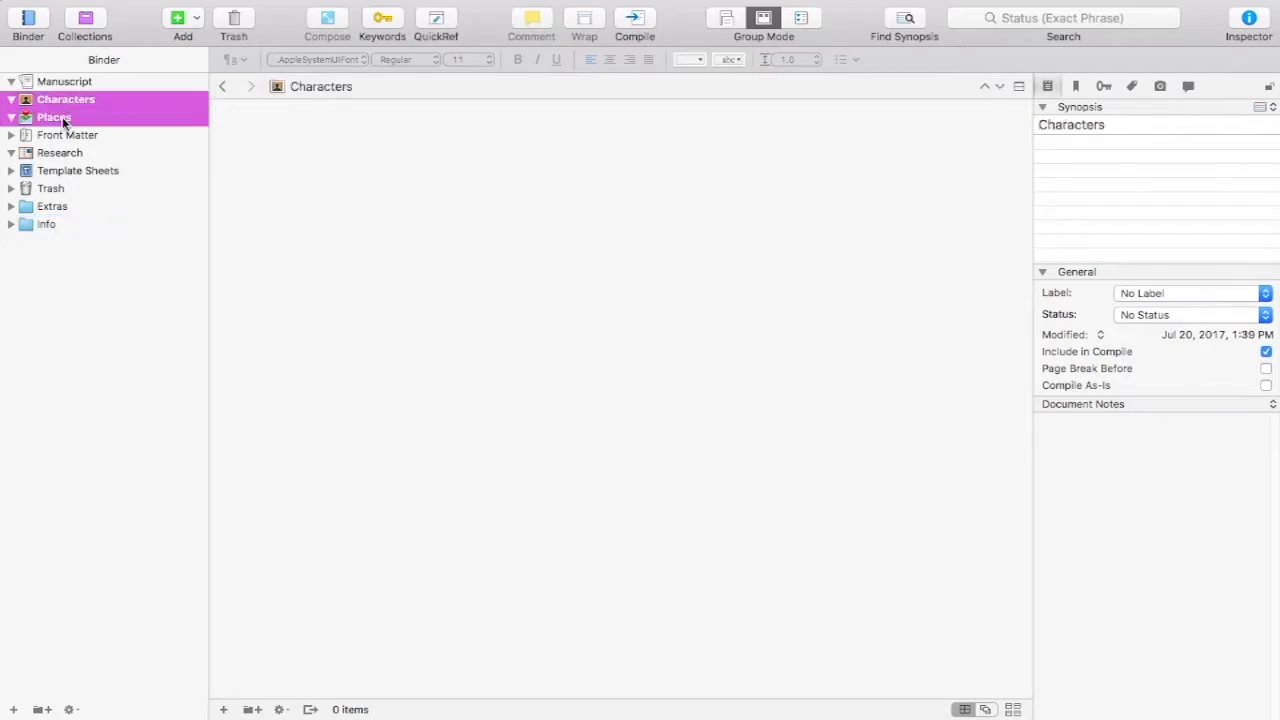
pyautogui.moveTo(52, 108); pyautogui.dragTo(70, 222)
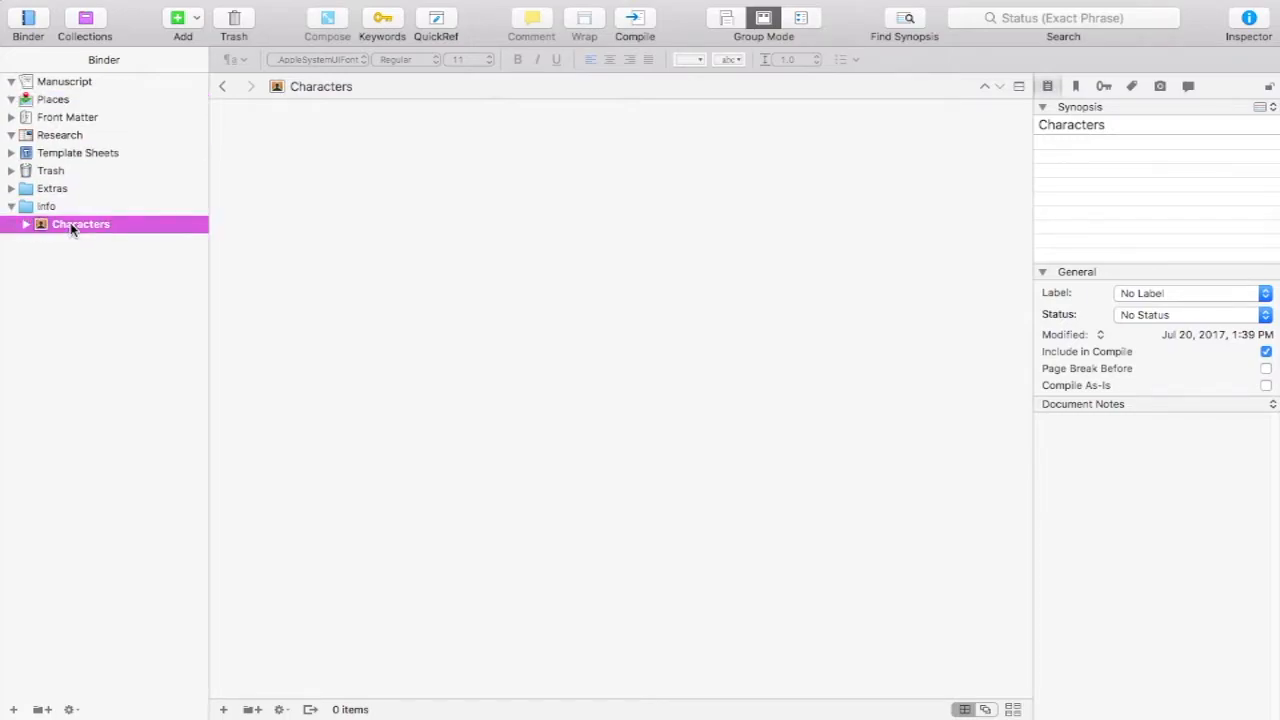
pyautogui.click(62, 102)
pyautogui.moveTo(62, 102); pyautogui.dragTo(60, 210)
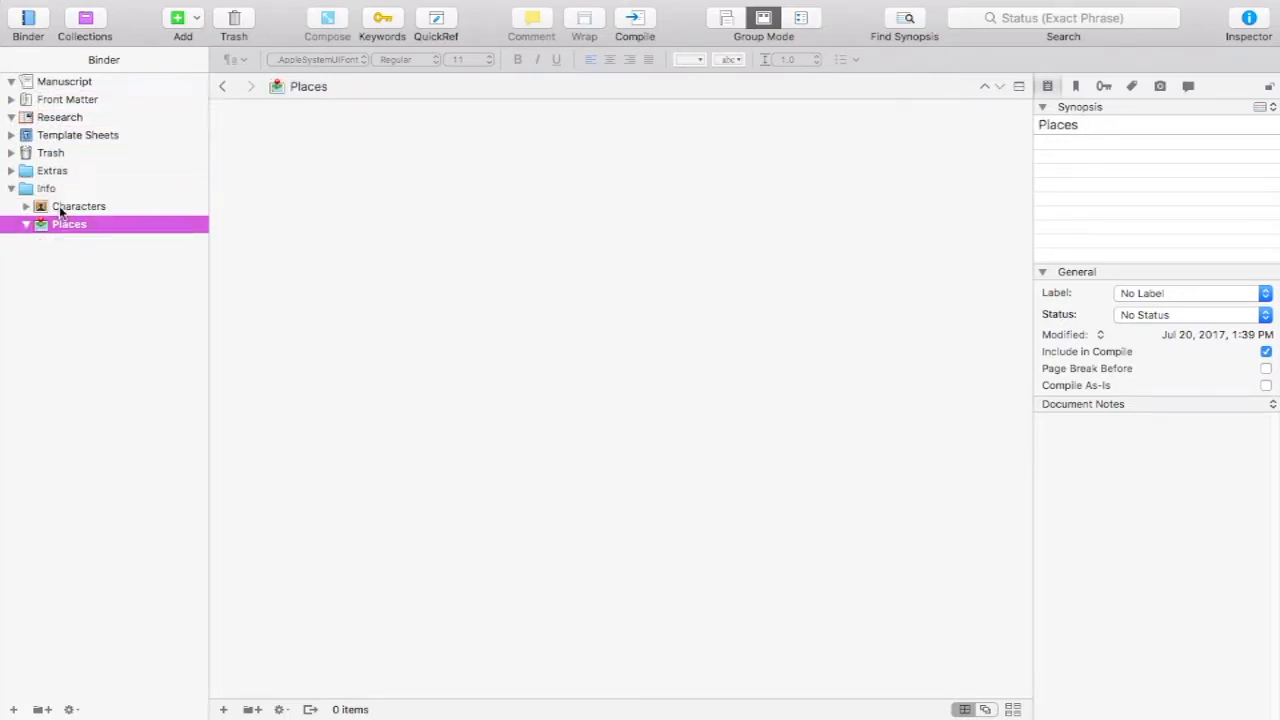
# - Move Template Sheets and Front Matter into the Extras folder, and collapse the Extras and Info folders
pyautogui.click(64, 140)
pyautogui.moveTo(52, 157); pyautogui.dragTo(48, 169)
pyautogui.click(74, 118)
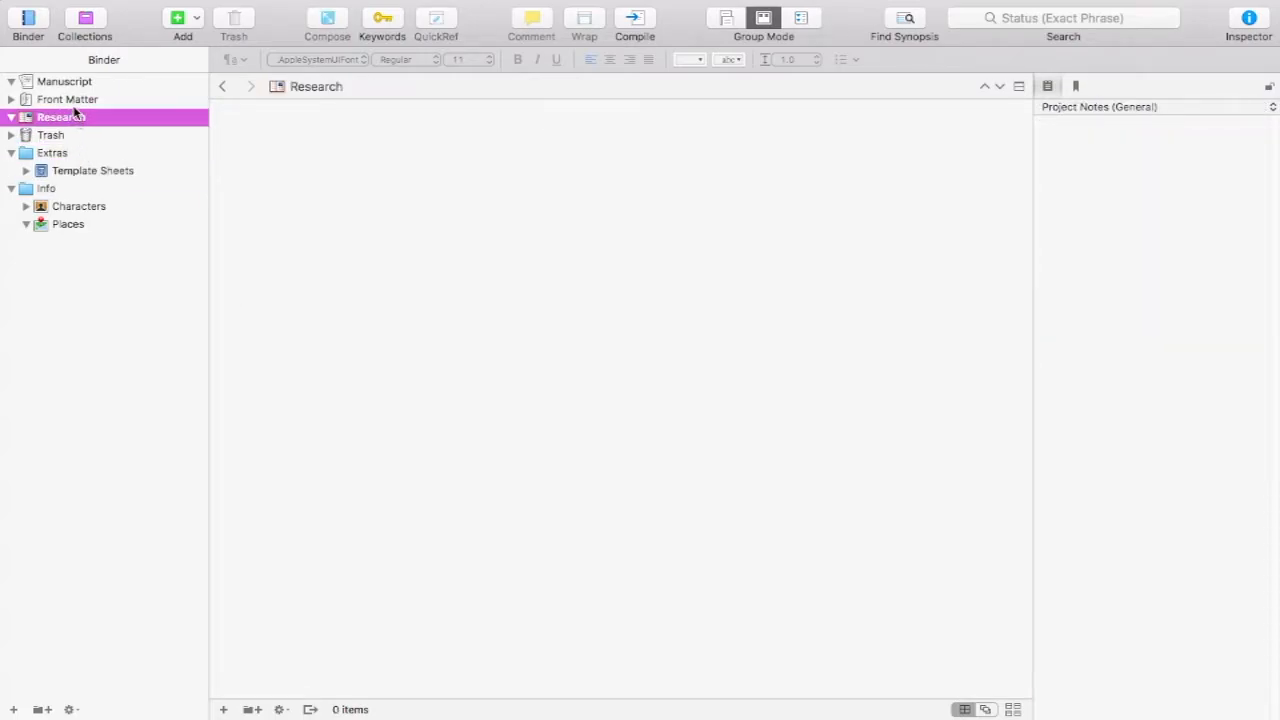
pyautogui.moveTo(71, 103); pyautogui.dragTo(49, 160)
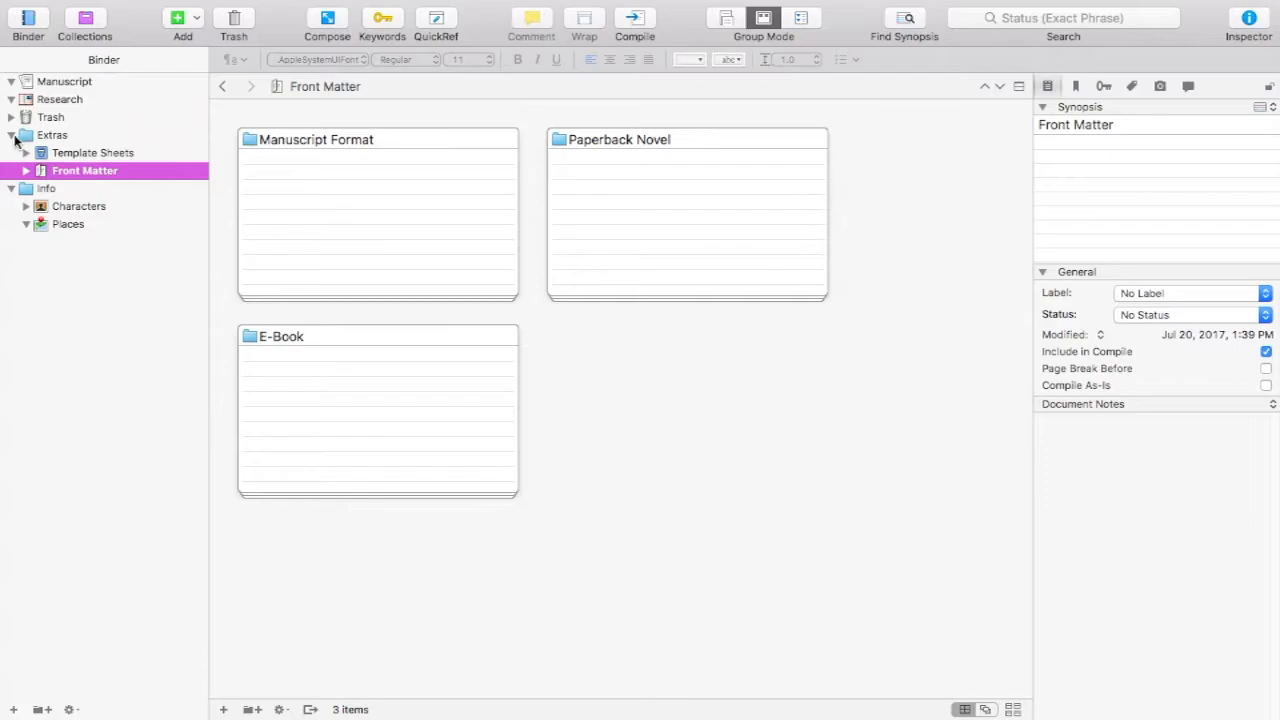
pyautogui.click(12, 135)
pyautogui.click(12, 153)
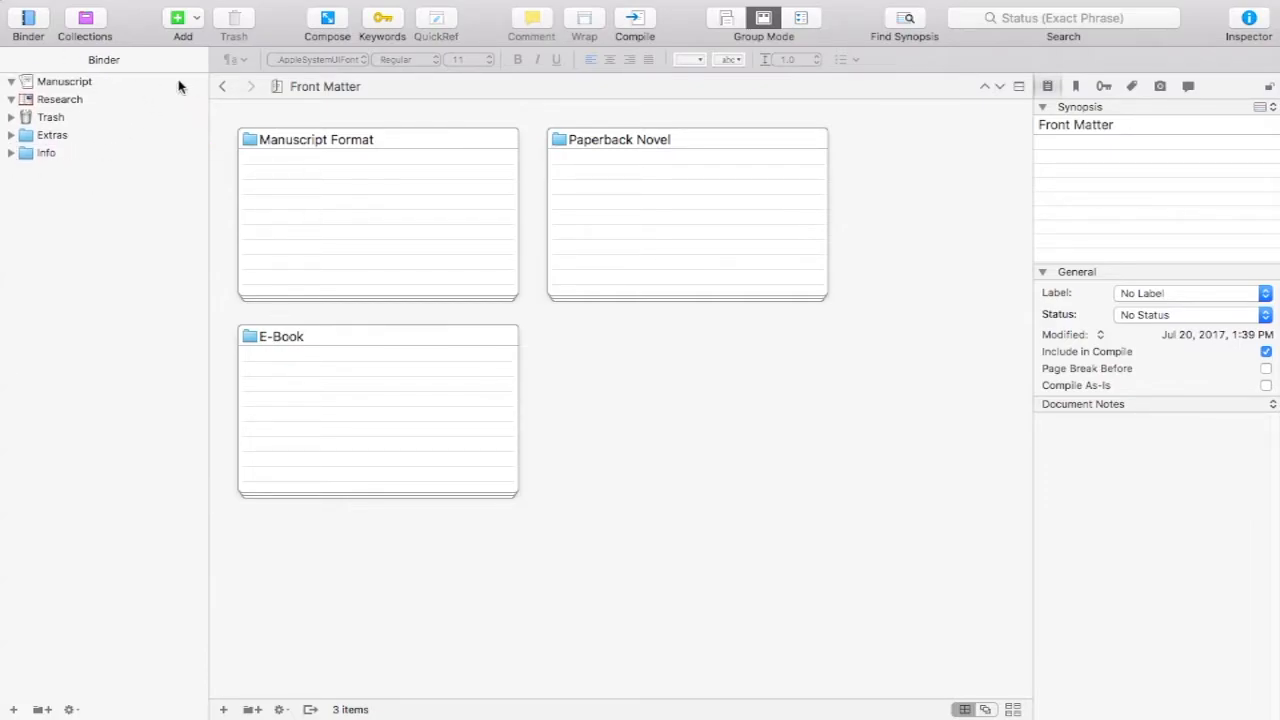
# - Look through the custom icons available for the Extras folder
pyautogui.click(53, 104)
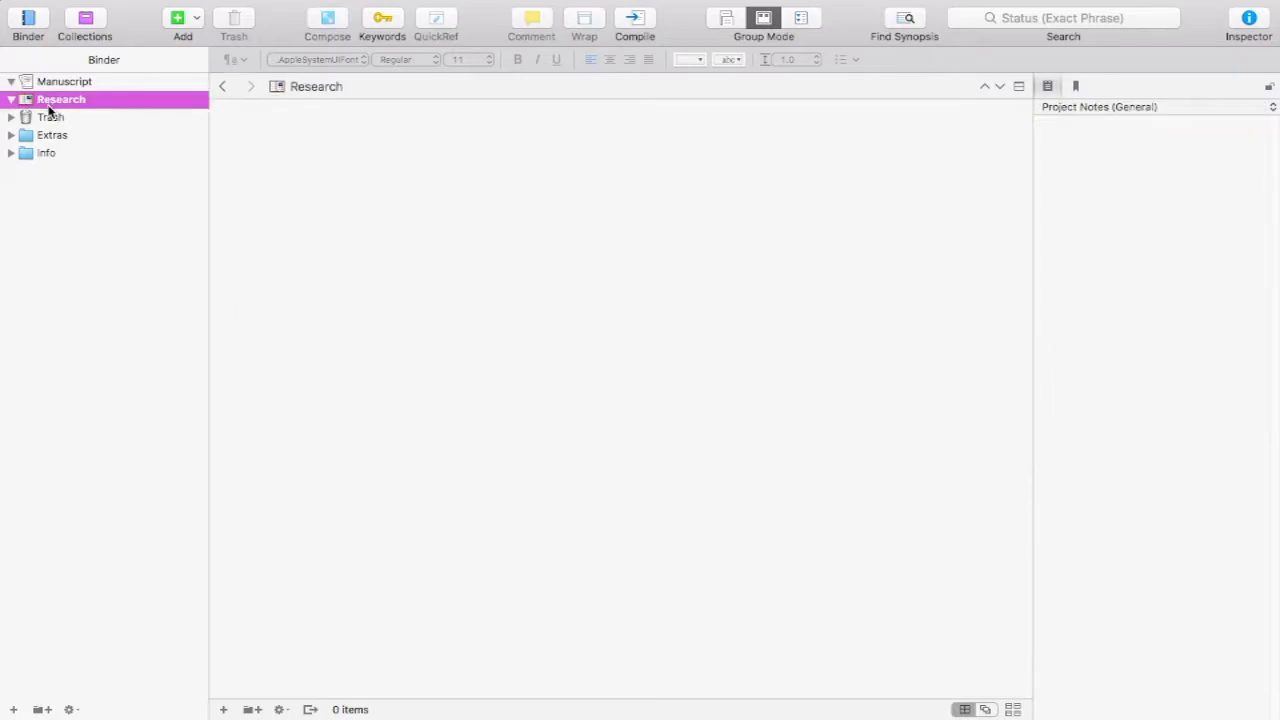
pyautogui.moveTo(51, 108)
pyautogui.mouseDown()
pyautogui.moveTo(42, 158)
pyautogui.moveTo(49, 114)
pyautogui.mouseUp()
pyautogui.click(30, 136)
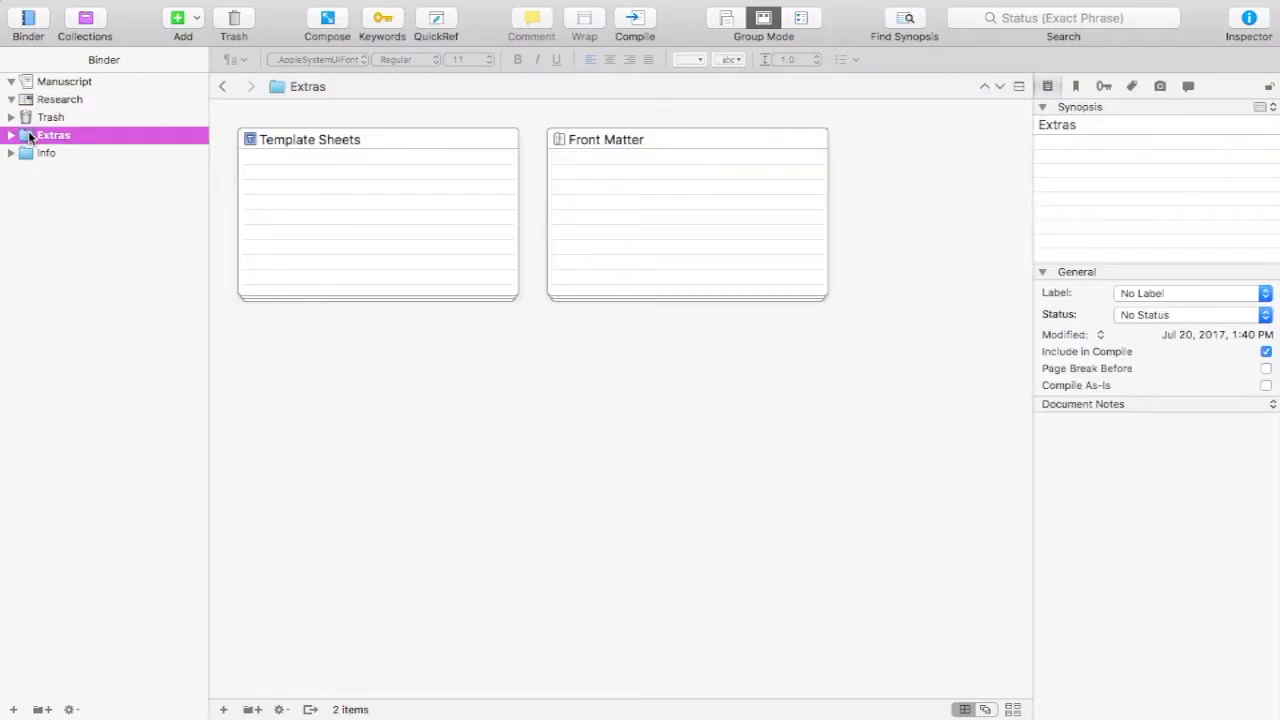
pyautogui.click(30, 136)
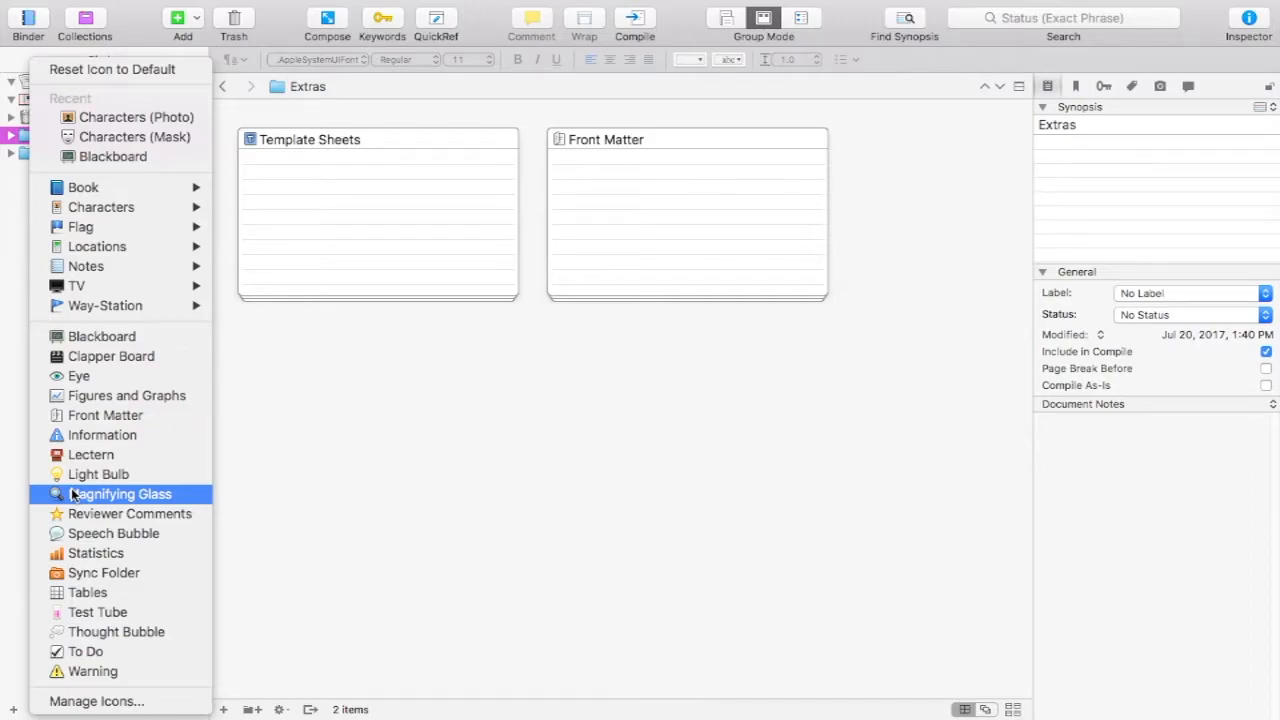
pyautogui.click(18, 356)
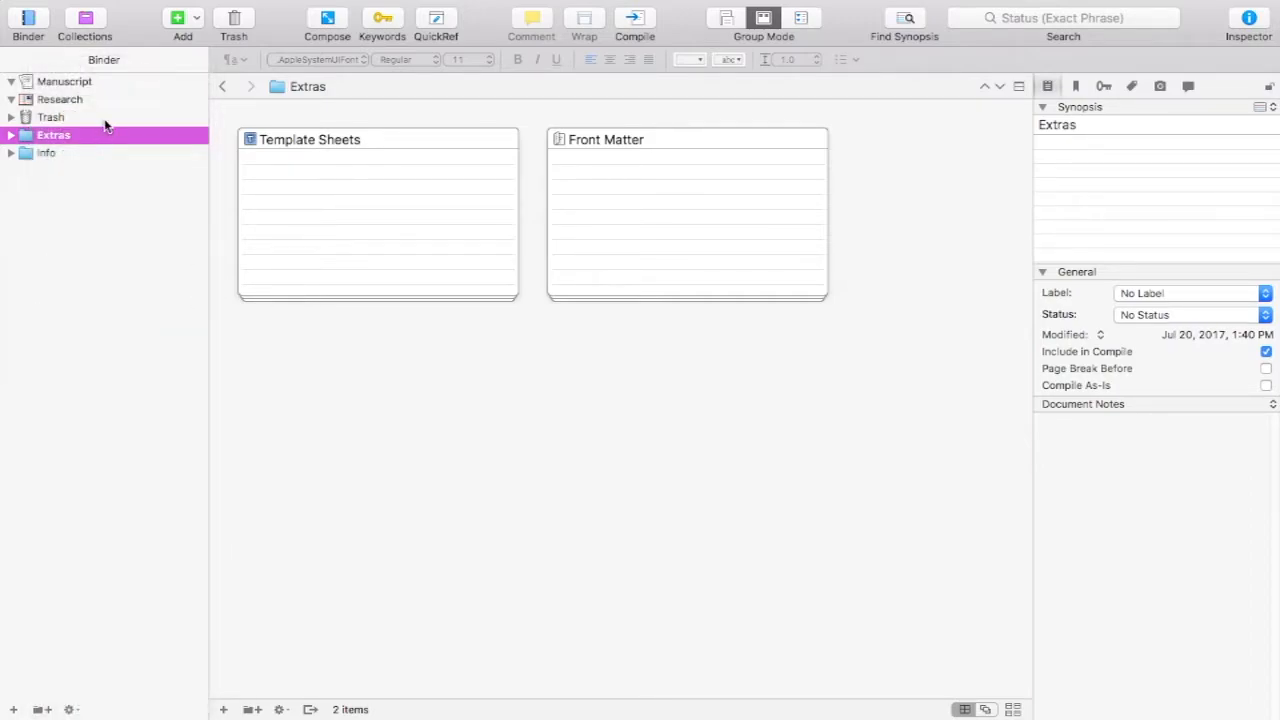
pyautogui.doubleClick(25, 142)
pyautogui.click(31, 163)
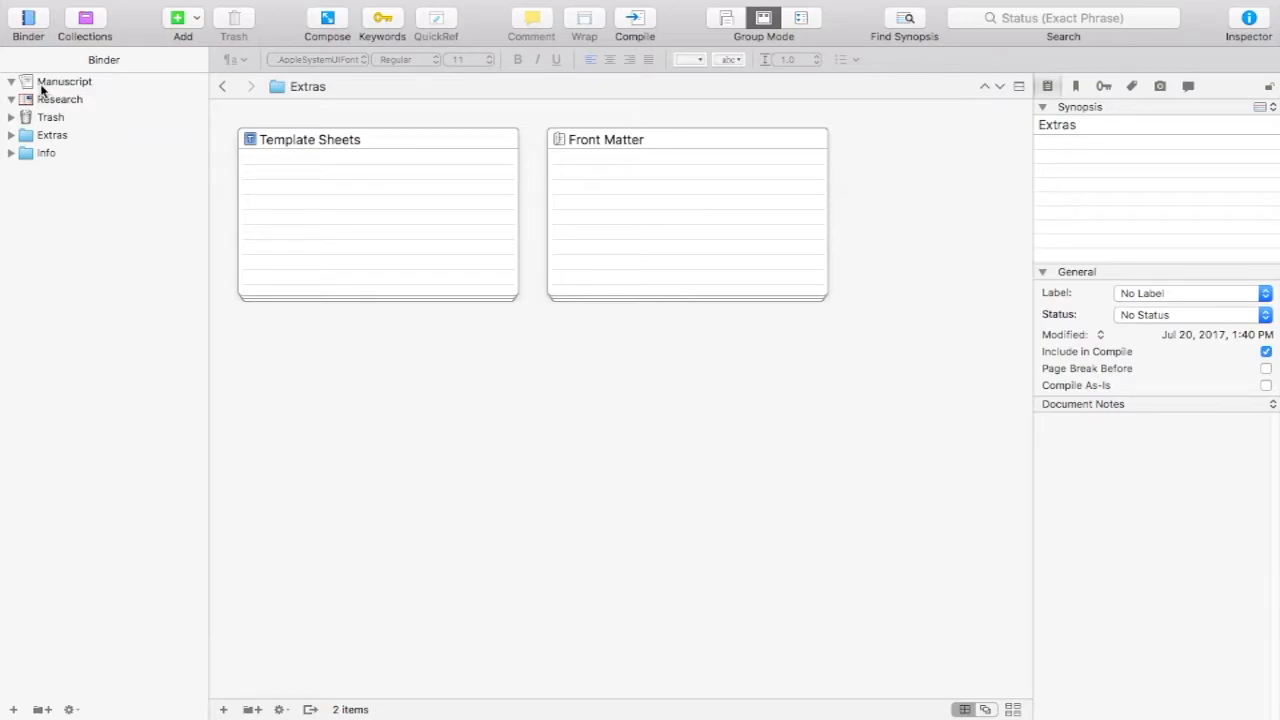
pyautogui.click(42, 86)
# - Empty the project's trash, permanently deleting everything in it
pyautogui.click(30, 120)
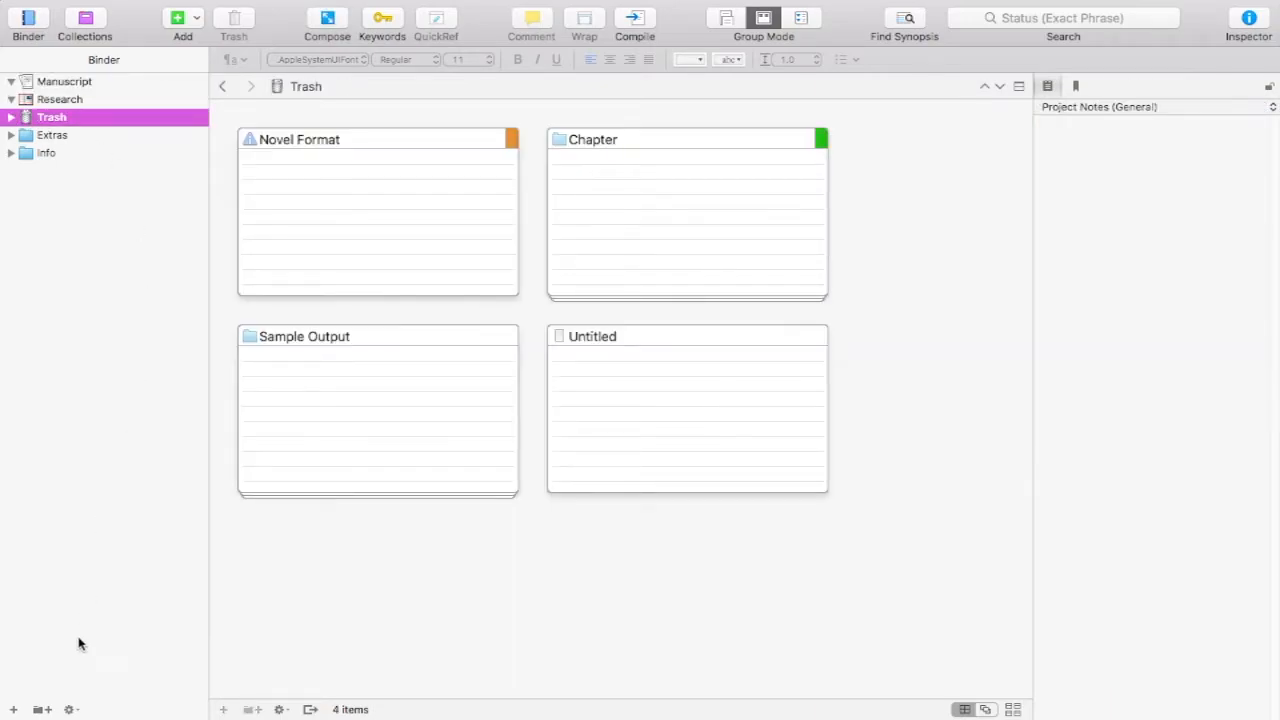
pyautogui.rightClick(84, 116)
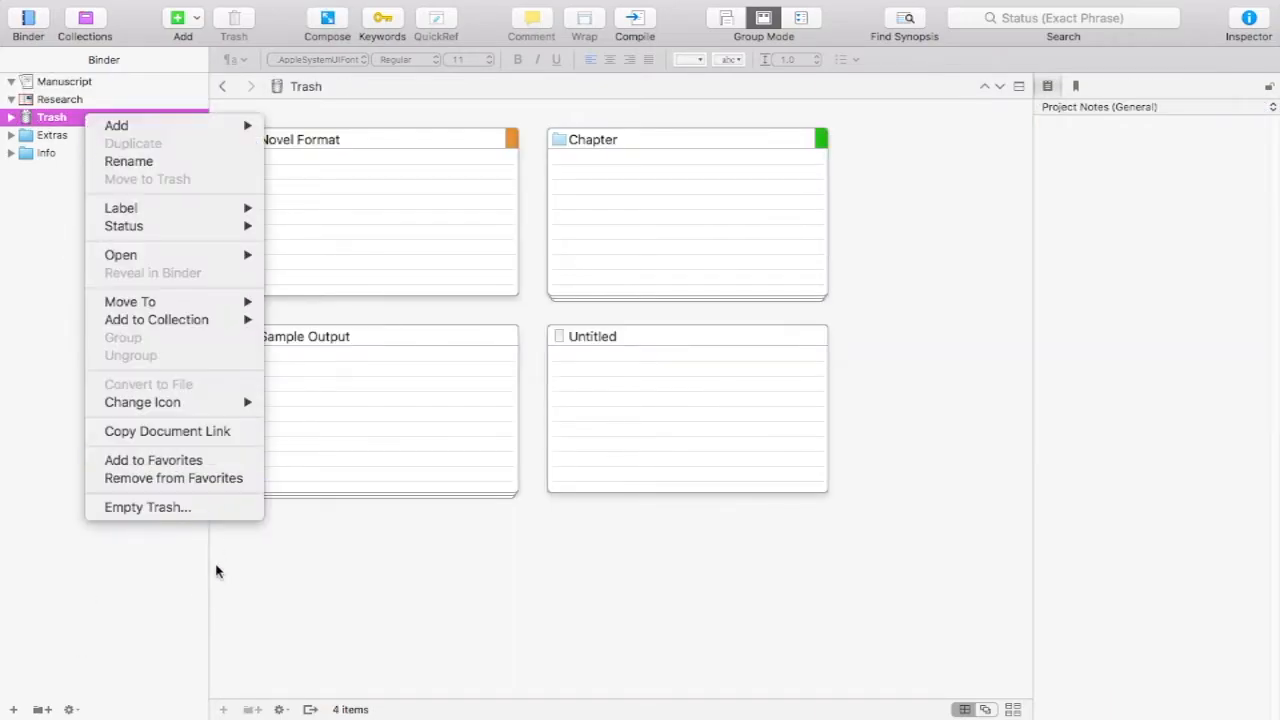
pyautogui.click(150, 508)
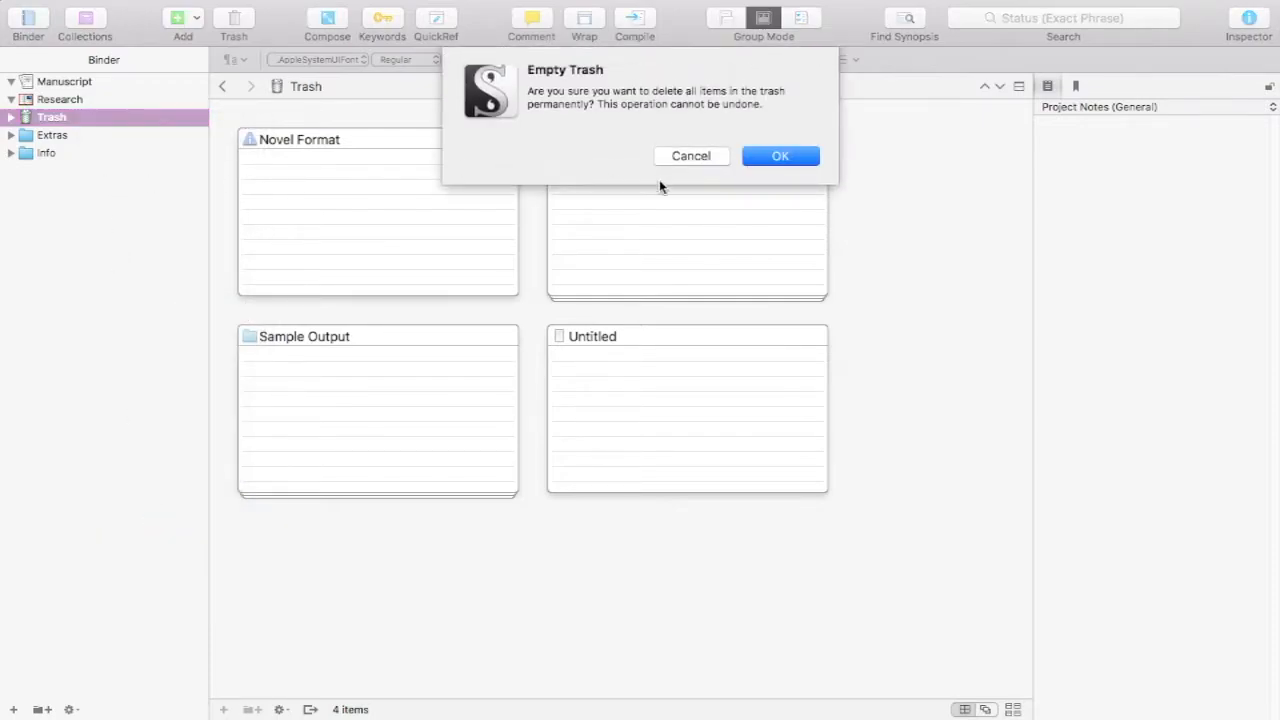
pyautogui.click(767, 158)
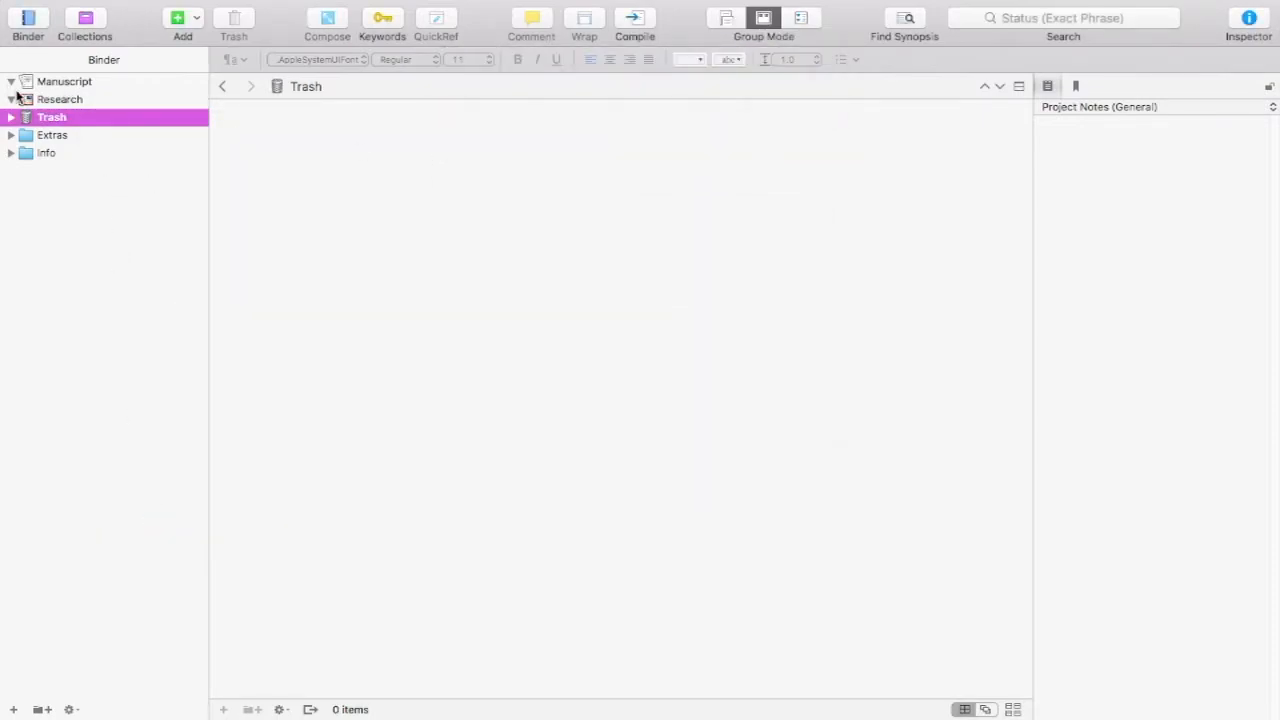
# - Add a new text document inside the Research folder and name it Full OUtline
pyautogui.click(76, 82)
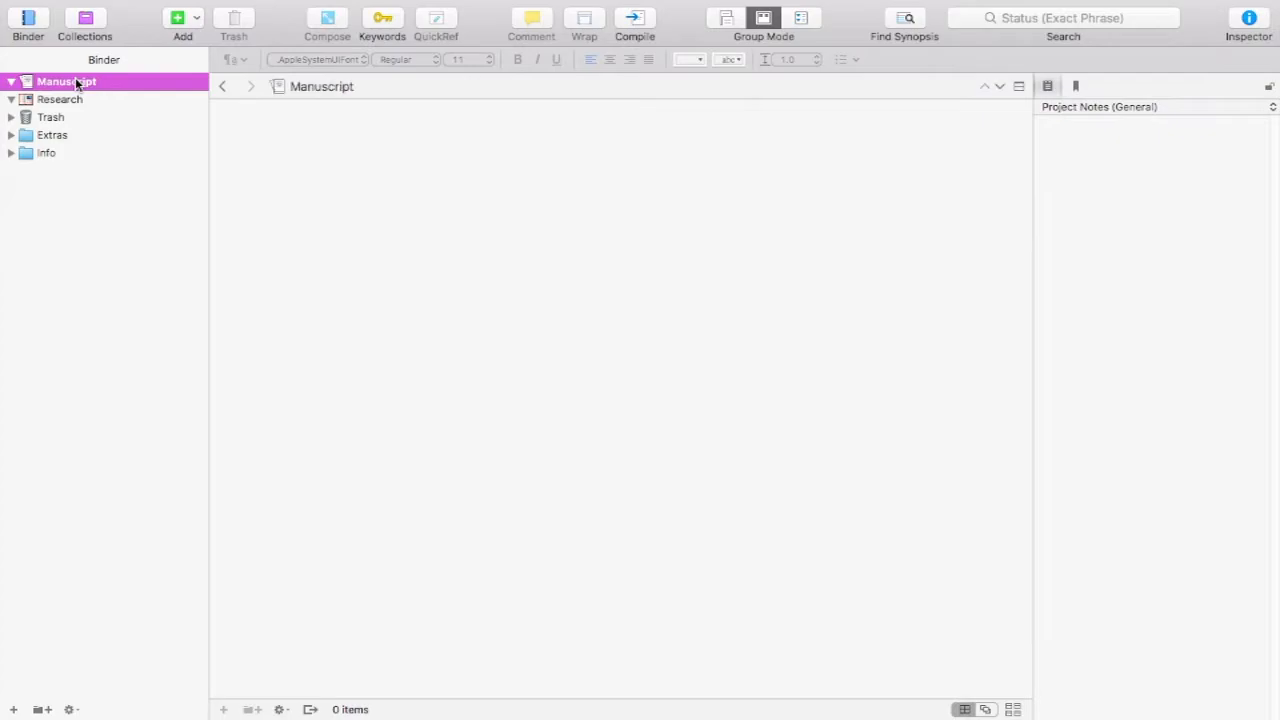
pyautogui.click(42, 102)
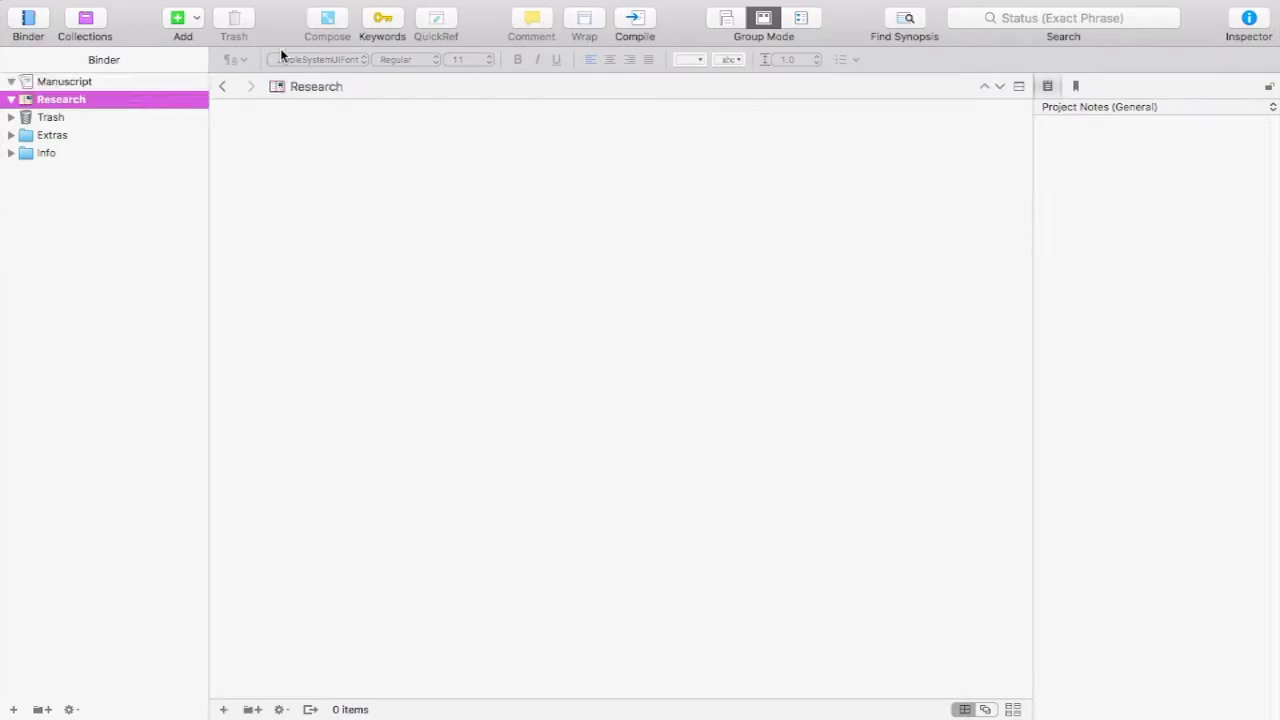
pyautogui.click(13, 709)
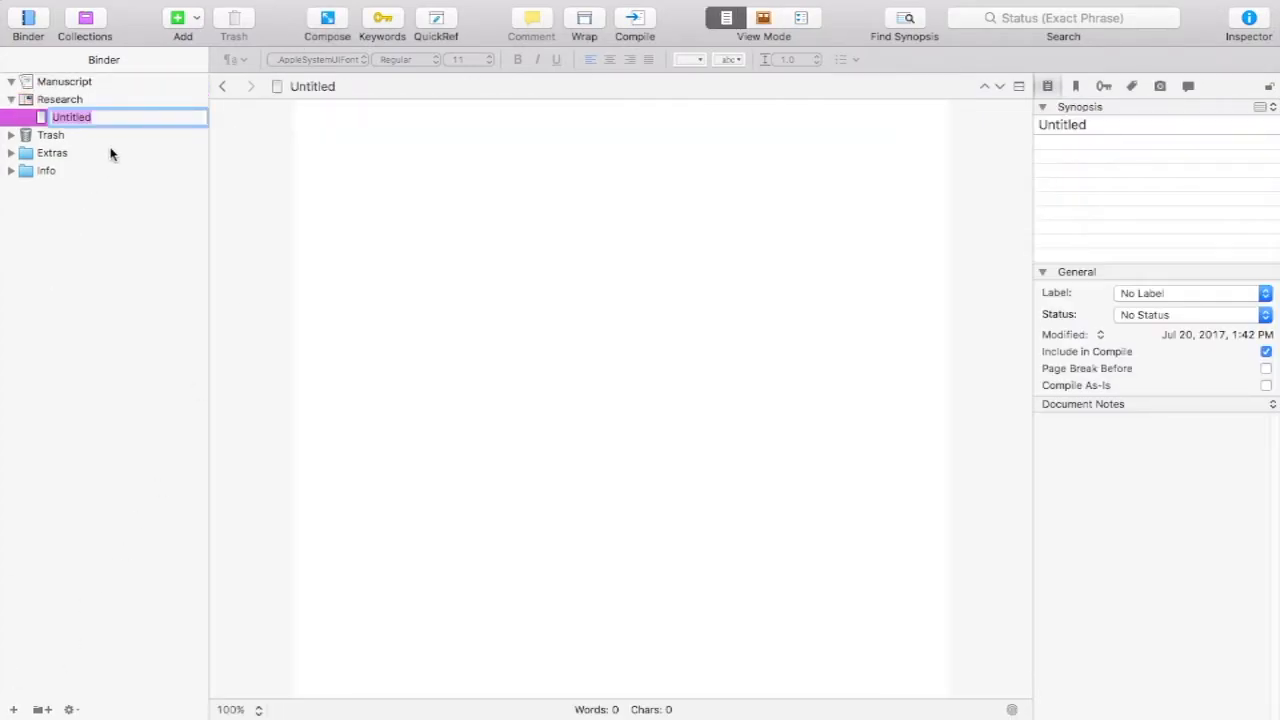
pyautogui.write('Fu')
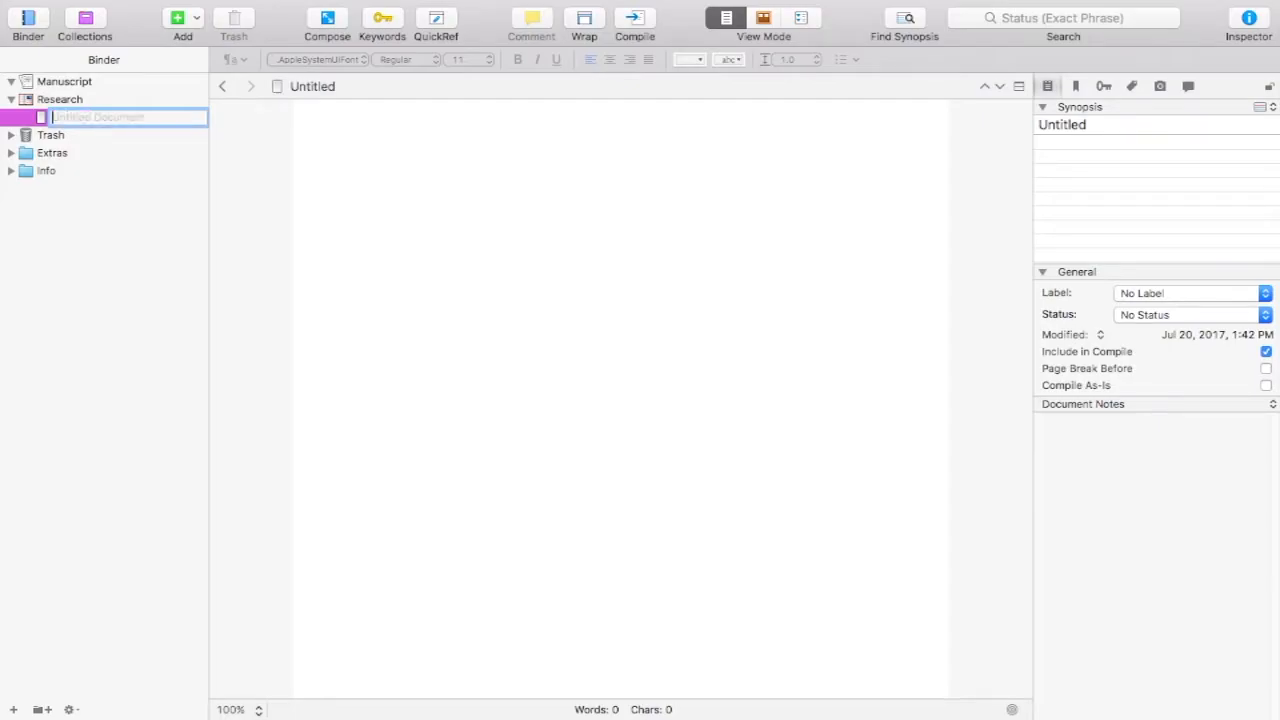
pyautogui.write('ll OUtline')
# - Switch to the Example Outline document in Pages, copy its whole text, and paste it into Full OUtline in Scrivener
pyautogui.hotkey('ctrl', 'Left')
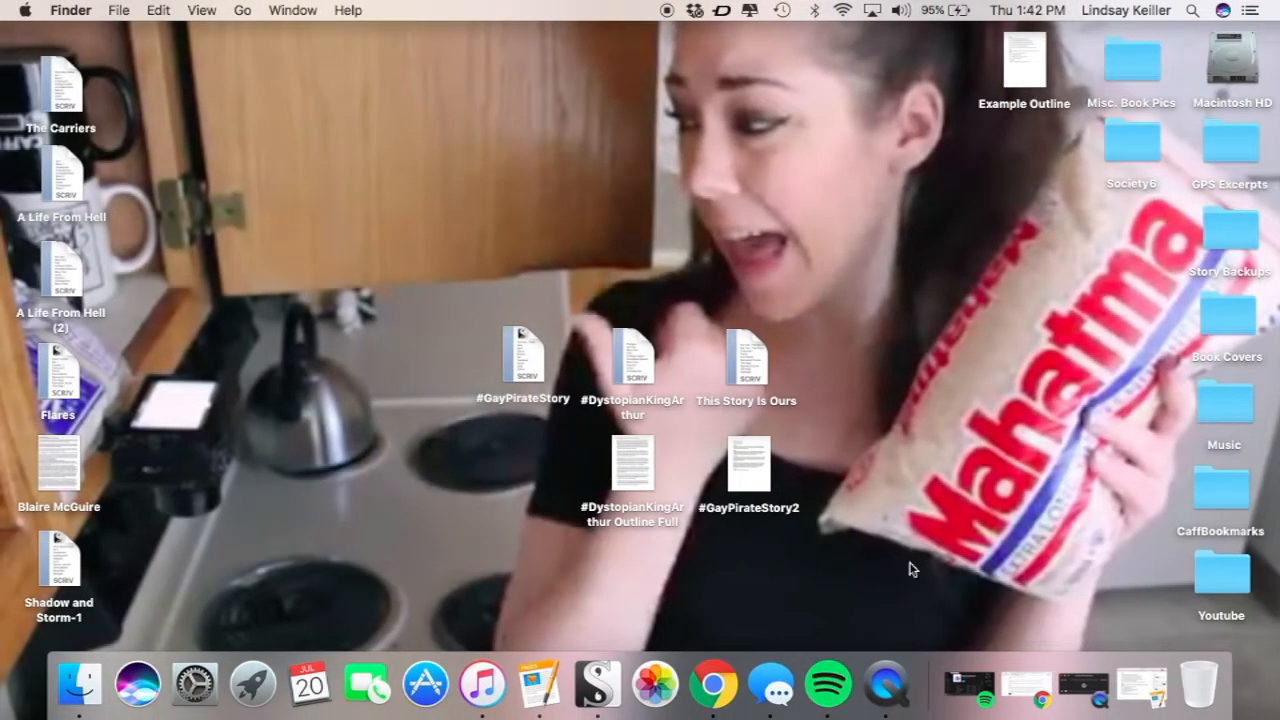
pyautogui.click(1157, 698)
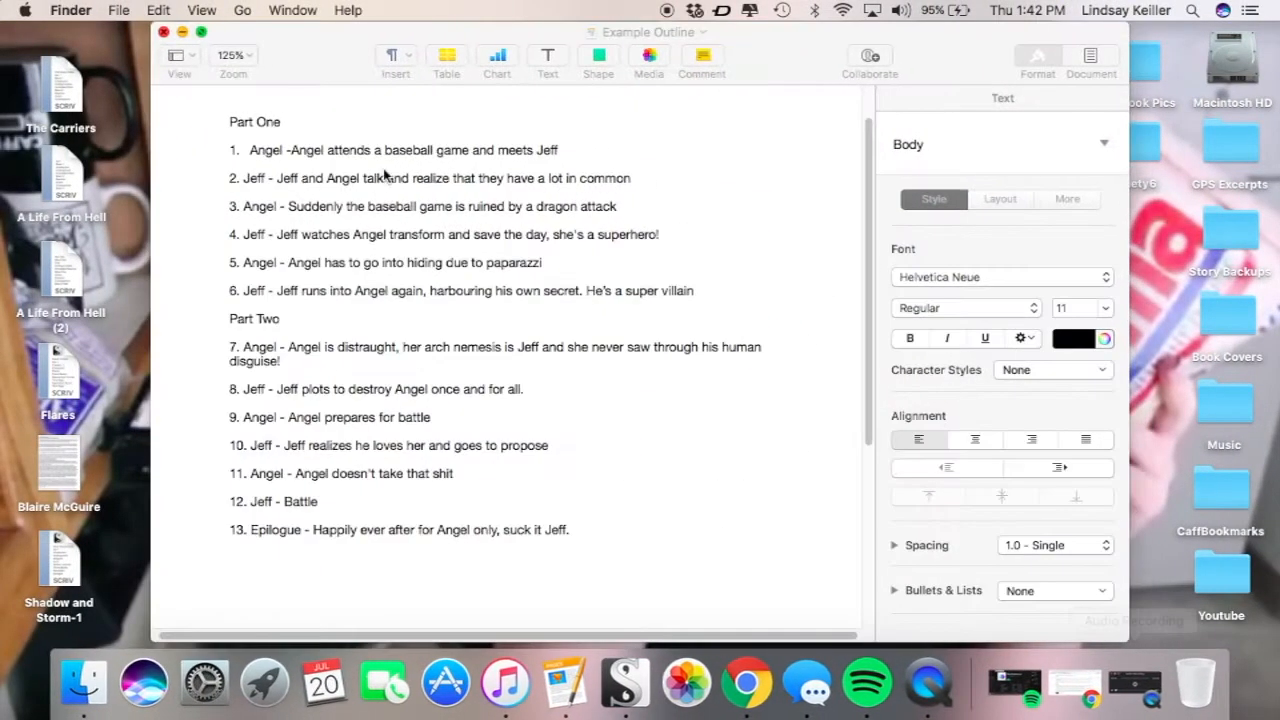
pyautogui.moveTo(229, 121); pyautogui.dragTo(541, 588)
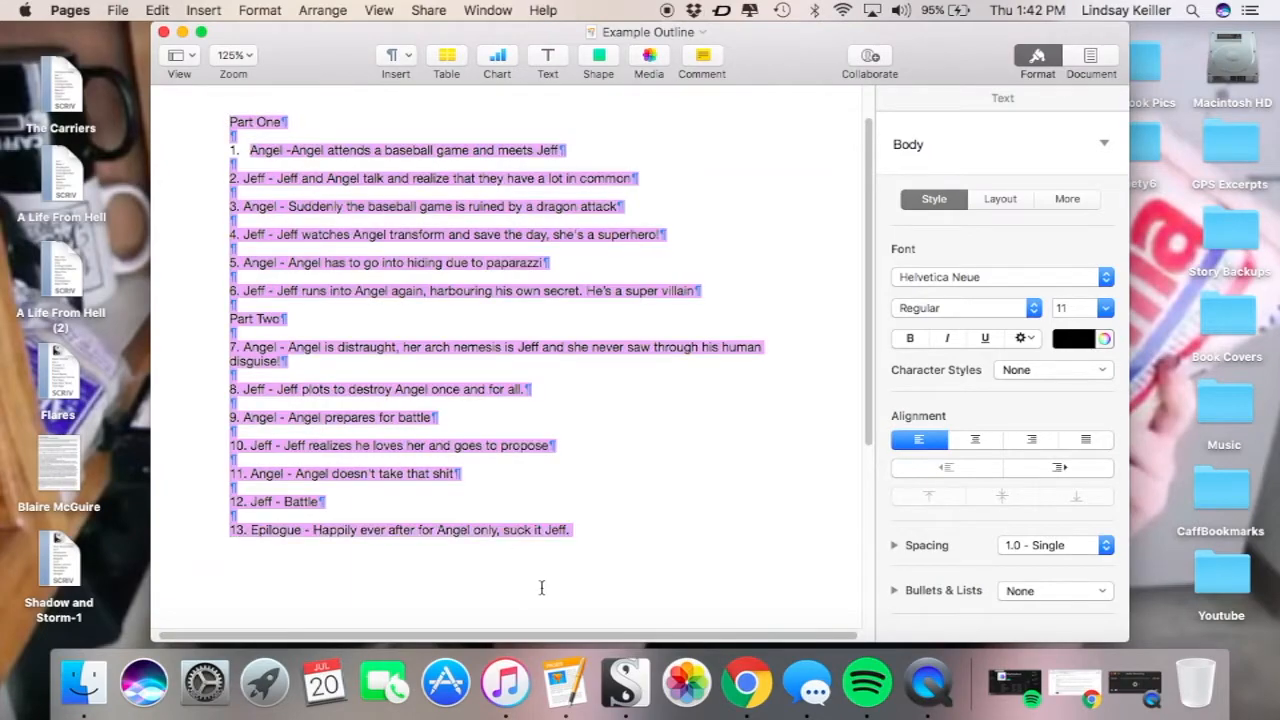
pyautogui.rightClick(410, 445)
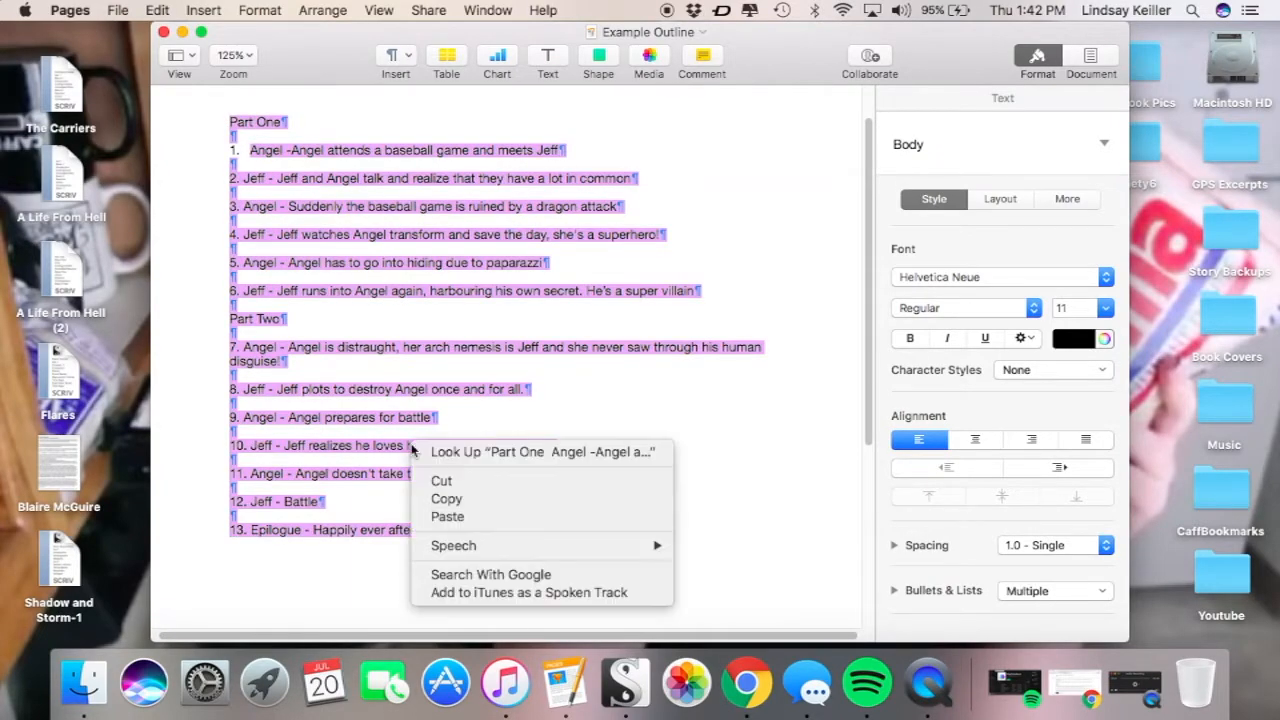
pyautogui.click(440, 507)
pyautogui.hotkey('ctrl', 'Right')
pyautogui.click(406, 286)
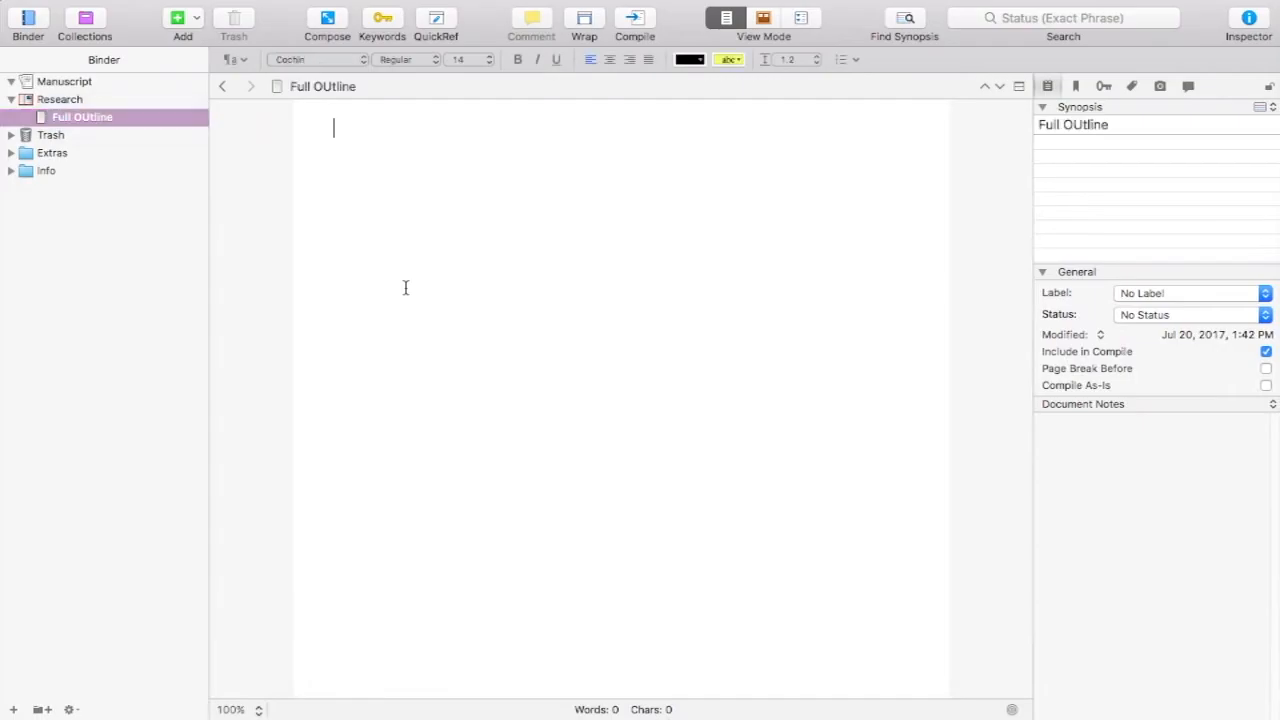
pyautogui.rightClick(405, 293)
pyautogui.click(443, 330)
# - Correct the capitalization of the outline document's name to Full Outline
pyautogui.click(91, 121)
pyautogui.click(89, 118)
pyautogui.press('BackSpace')
pyautogui.write('u')
pyautogui.click(382, 275)
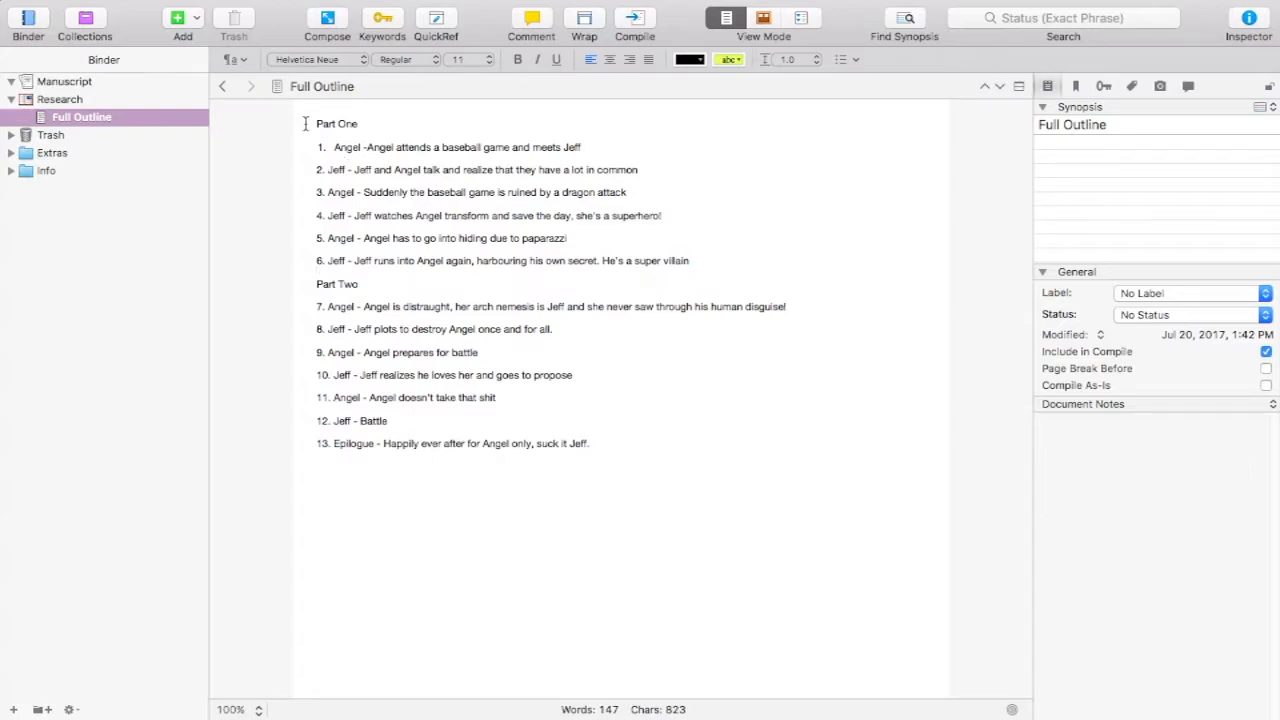
pyautogui.moveTo(311, 123); pyautogui.dragTo(514, 100)
pyautogui.click(371, 137)
# - Add two new folders inside Manuscript
pyautogui.click(48, 88)
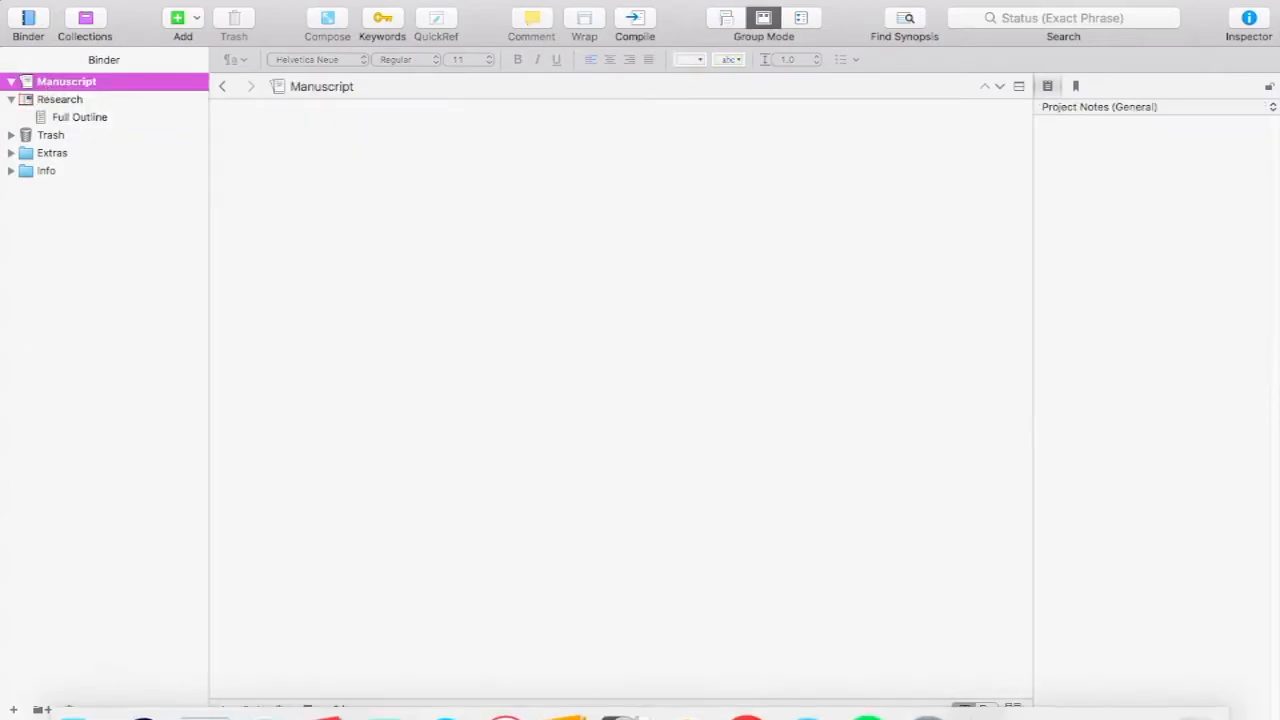
pyautogui.moveTo(640, 718)
pyautogui.click(36, 712)
pyautogui.click(37, 710)
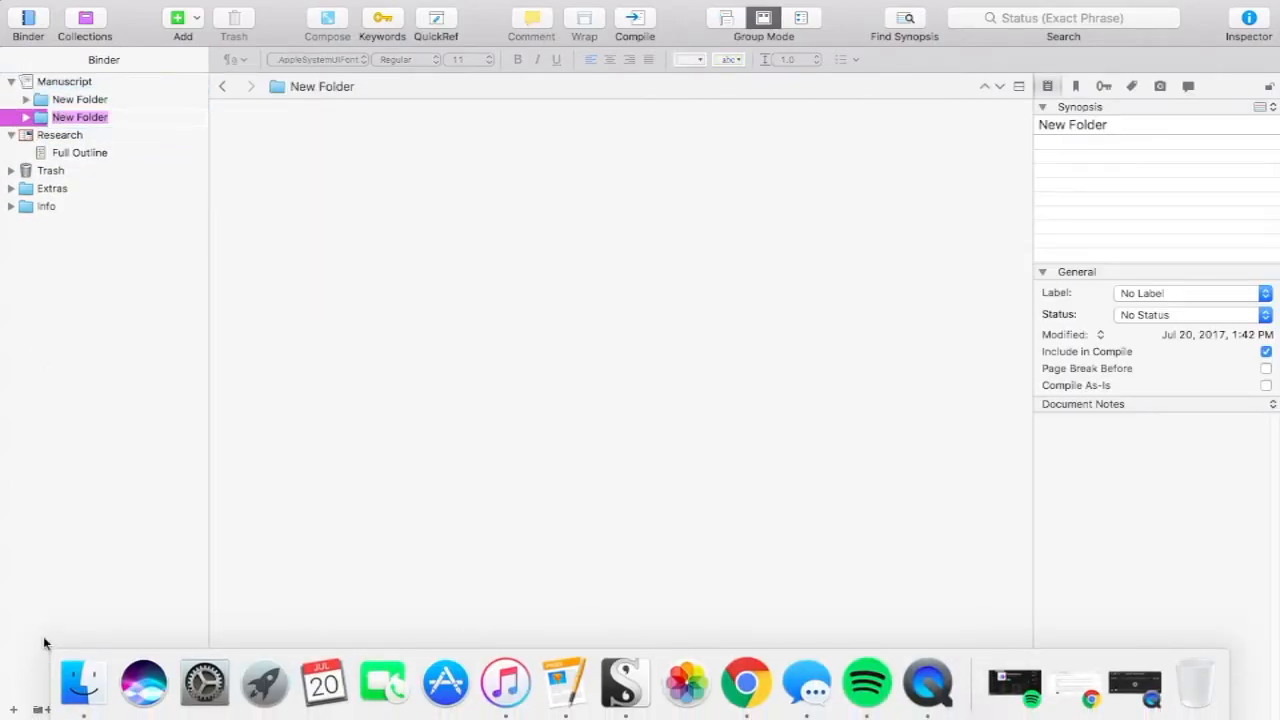
# - Rename the two new Manuscript folders as Part One and Part Two
pyautogui.click(97, 103)
pyautogui.click(95, 100)
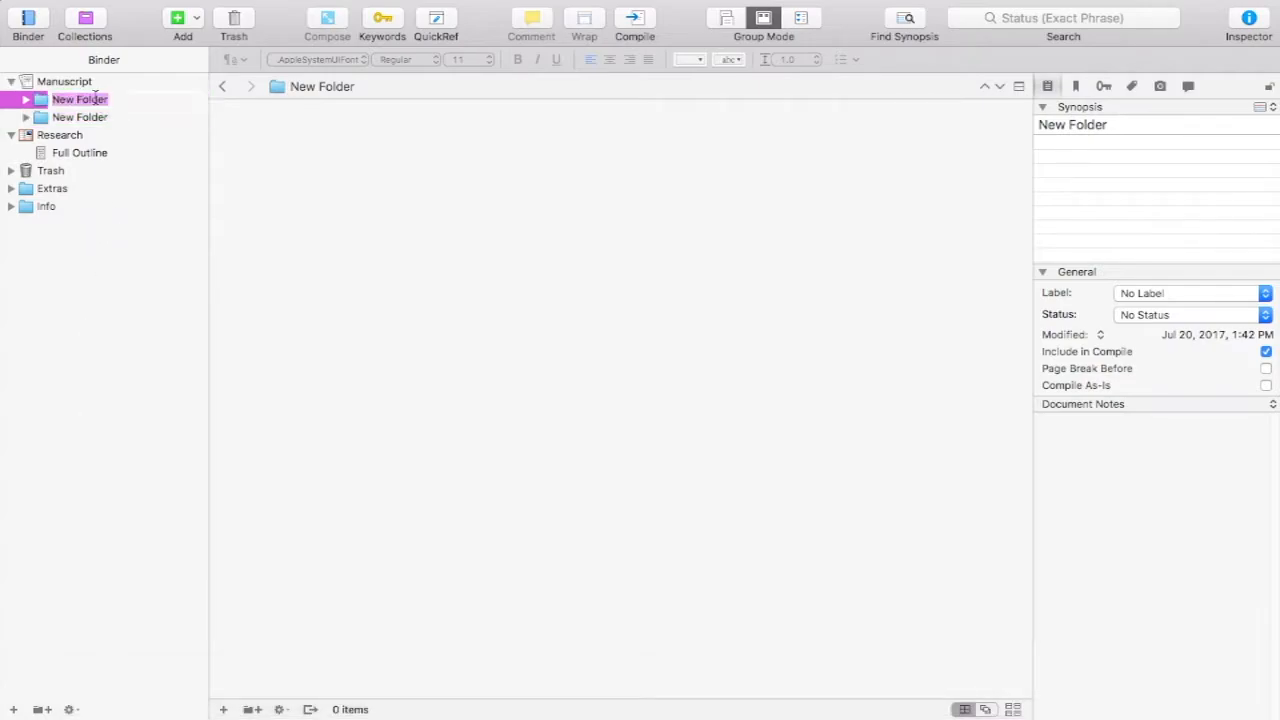
pyautogui.write('Part')
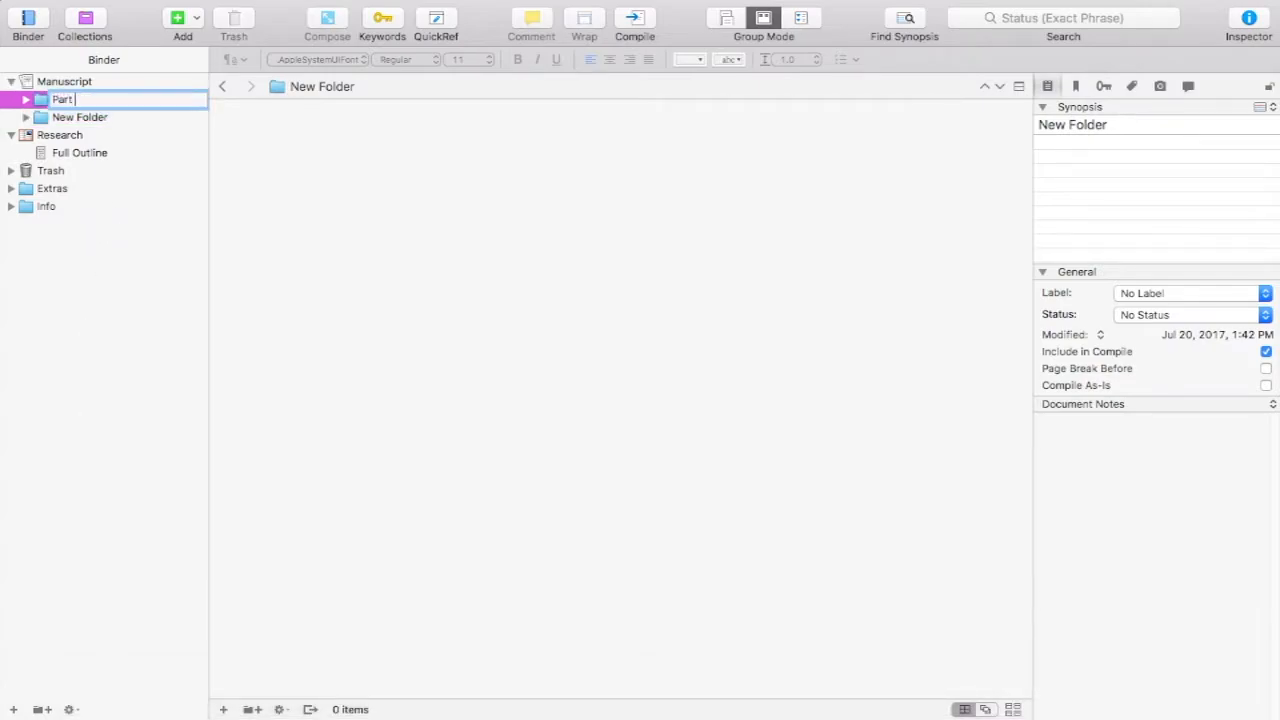
pyautogui.write(' ONe')
pyautogui.press('BackSpace')
pyautogui.press('BackSpace')
pyautogui.write('n')
pyautogui.doubleClick(99, 119)
pyautogui.write('Par')
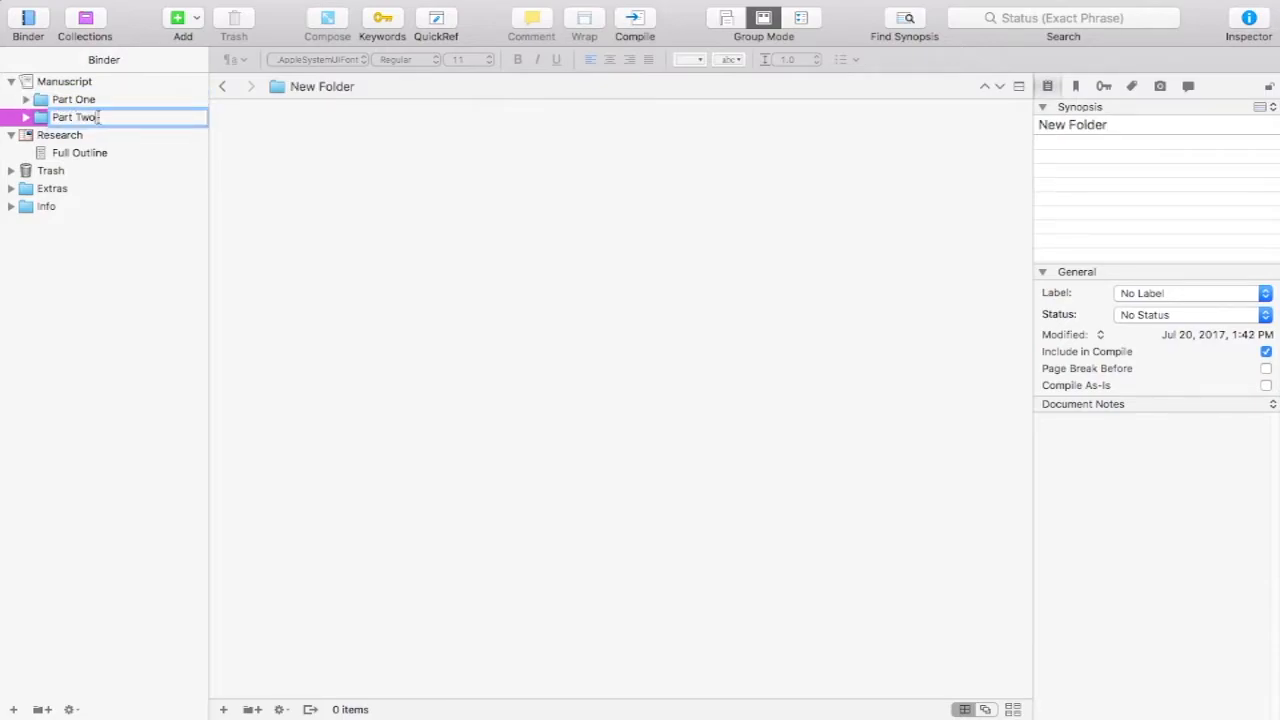
pyautogui.click(100, 152)
# - Consult the Full Outline and add five blank text documents inside the Part One folder
pyautogui.click(80, 81)
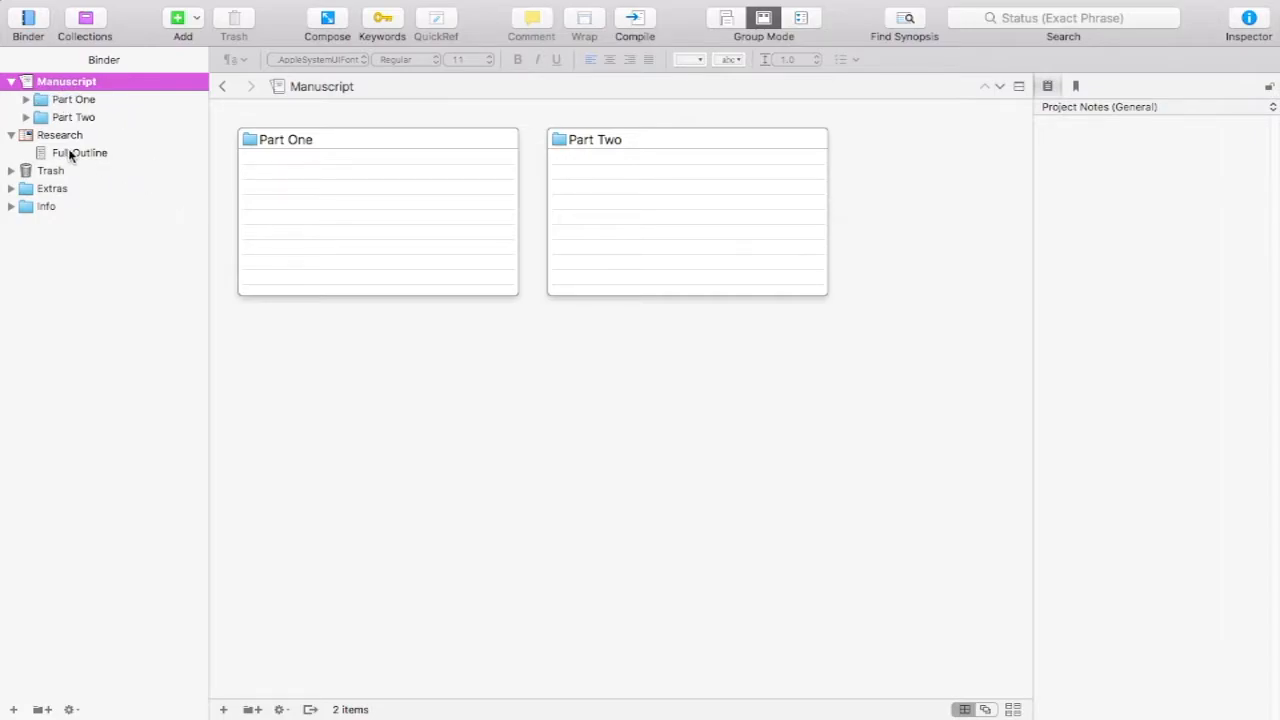
pyautogui.click(84, 99)
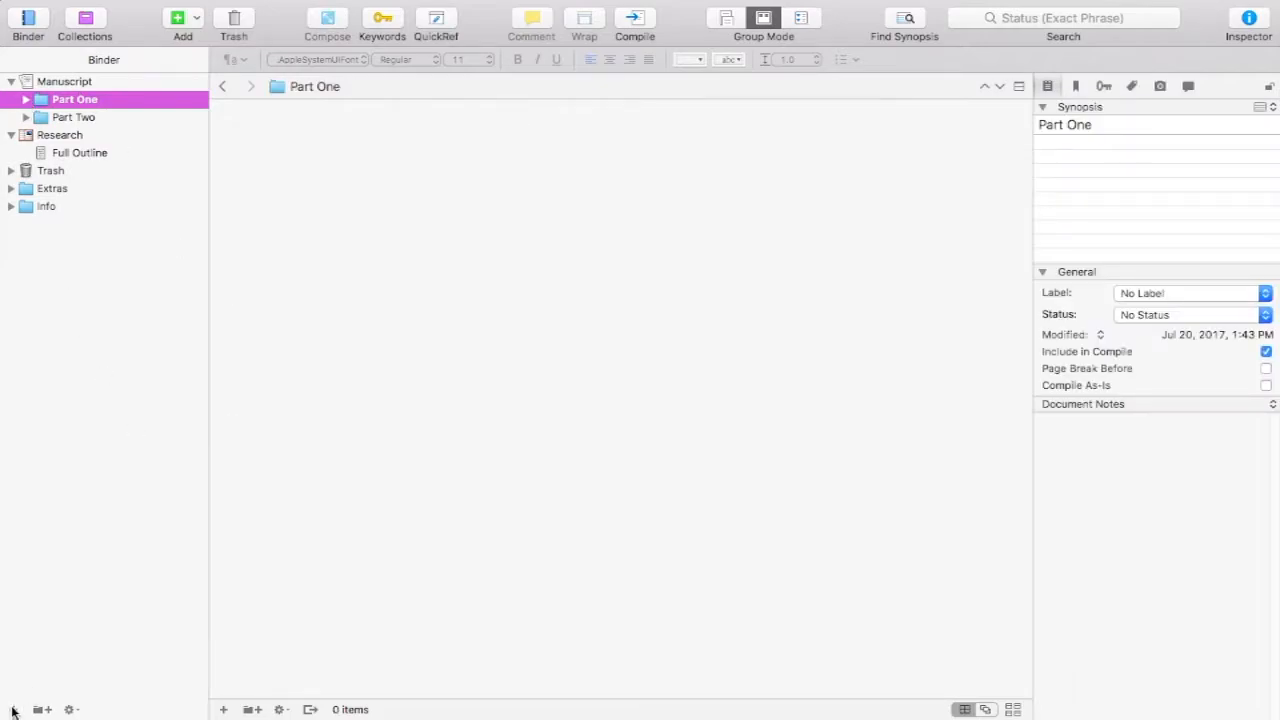
pyautogui.click(70, 152)
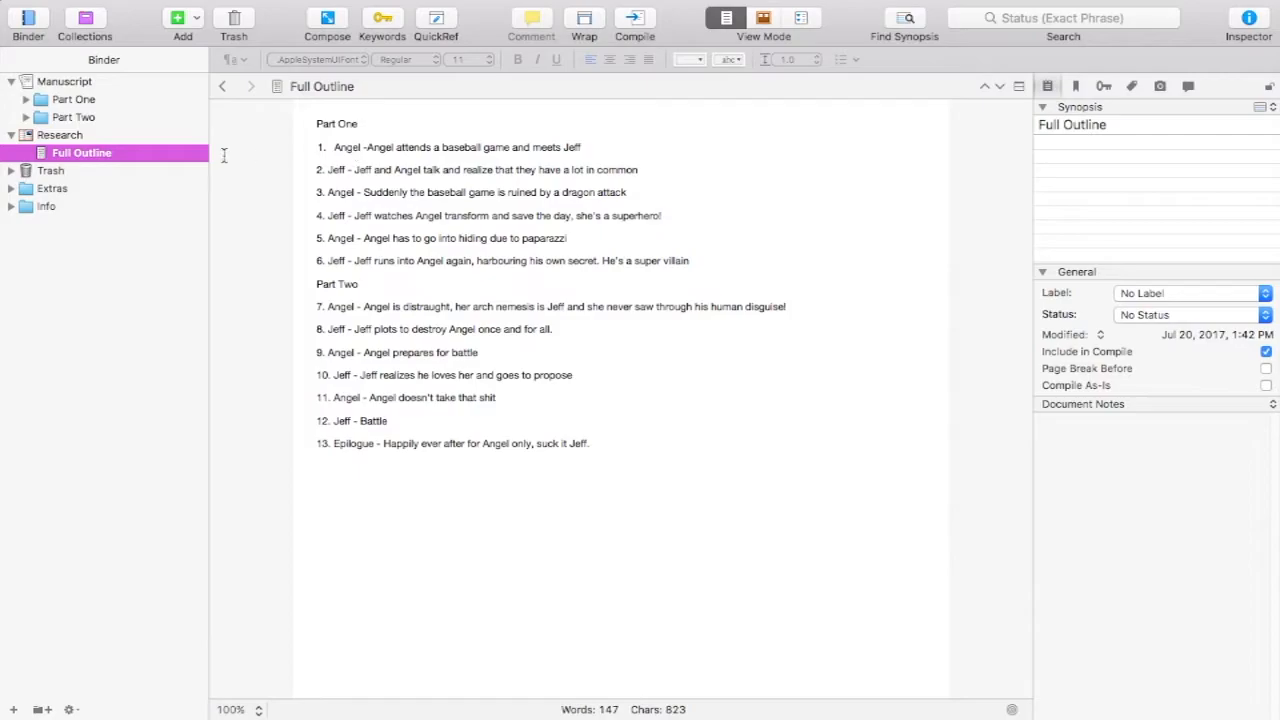
pyautogui.click(65, 99)
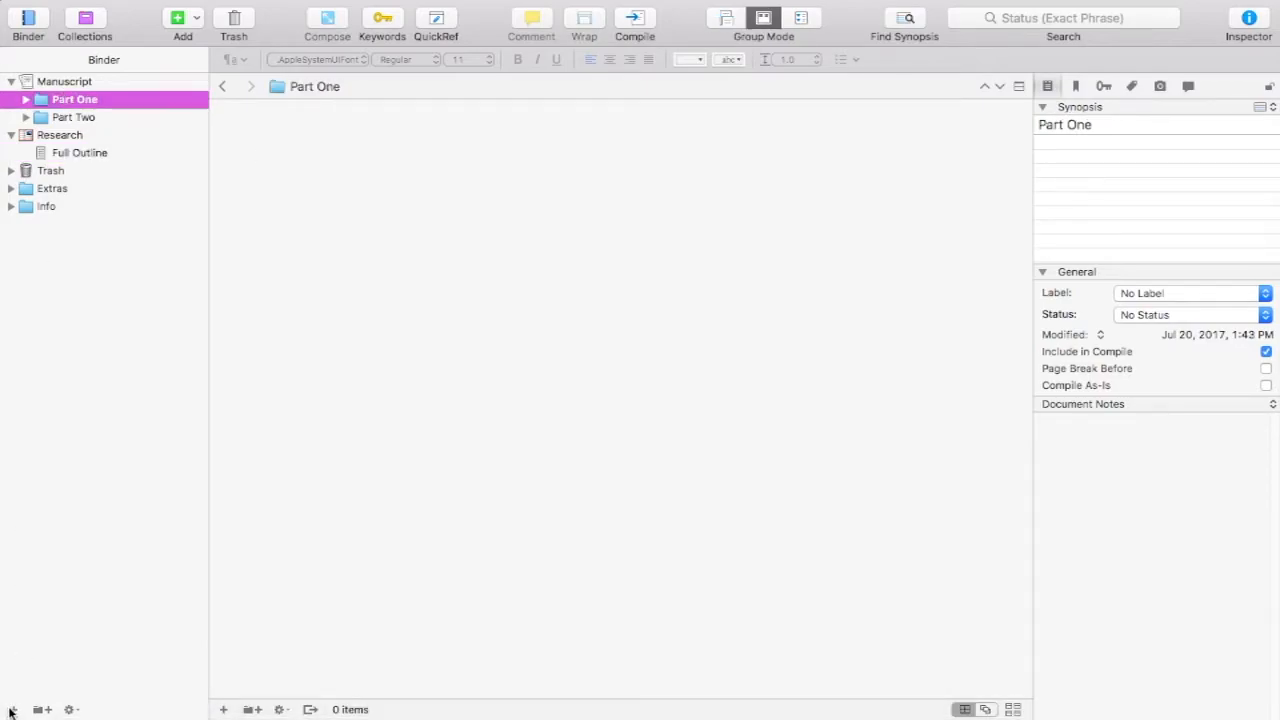
pyautogui.click(12, 709)
pyautogui.click(12, 709)
pyautogui.click(12, 709)
pyautogui.click(12, 709)
pyautogui.click(12, 709)
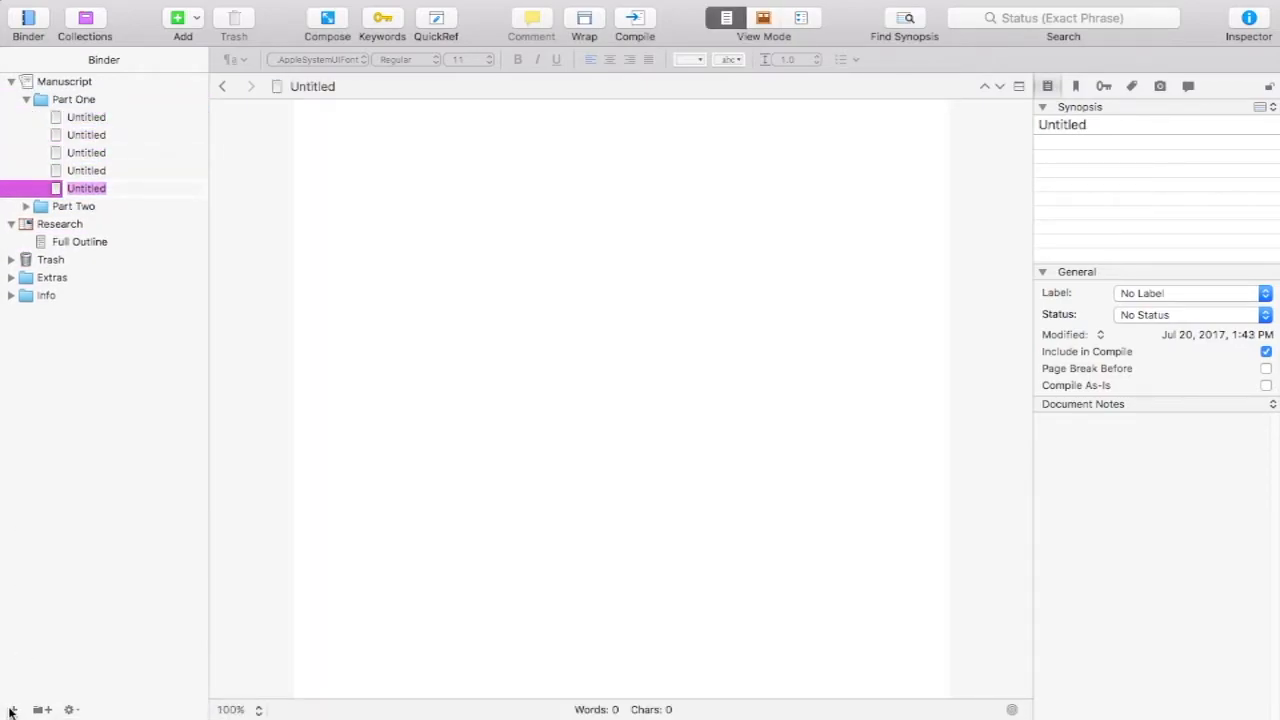
# - Add a sixth blank document to Part One and, consulting the Full Outline, seven blank documents to the Part Two folder
pyautogui.click(12, 709)
pyautogui.click(80, 224)
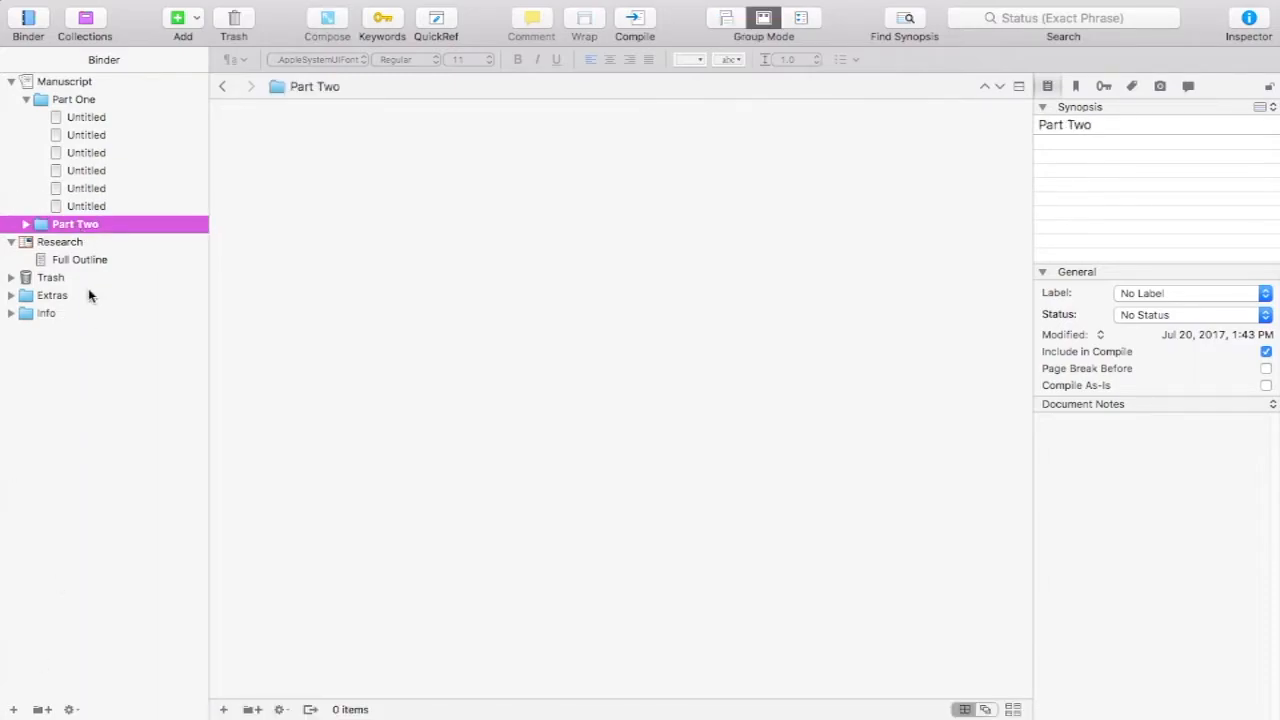
pyautogui.click(68, 260)
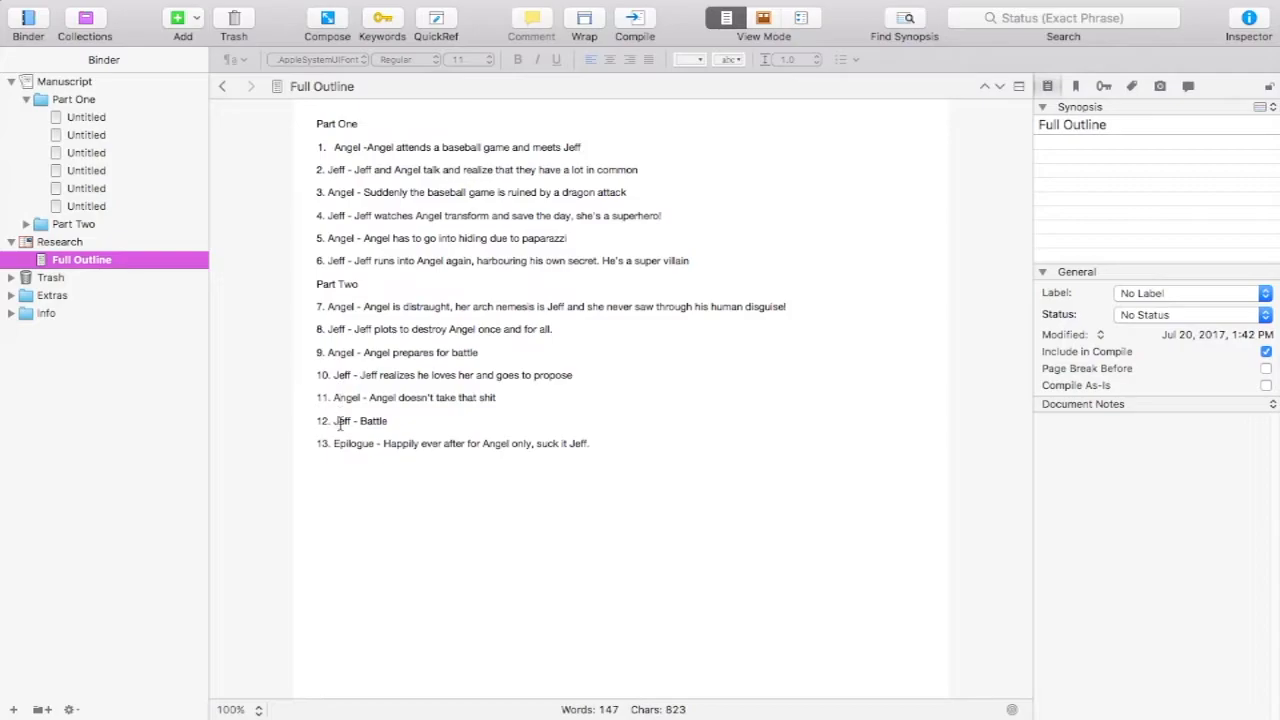
pyautogui.click(66, 224)
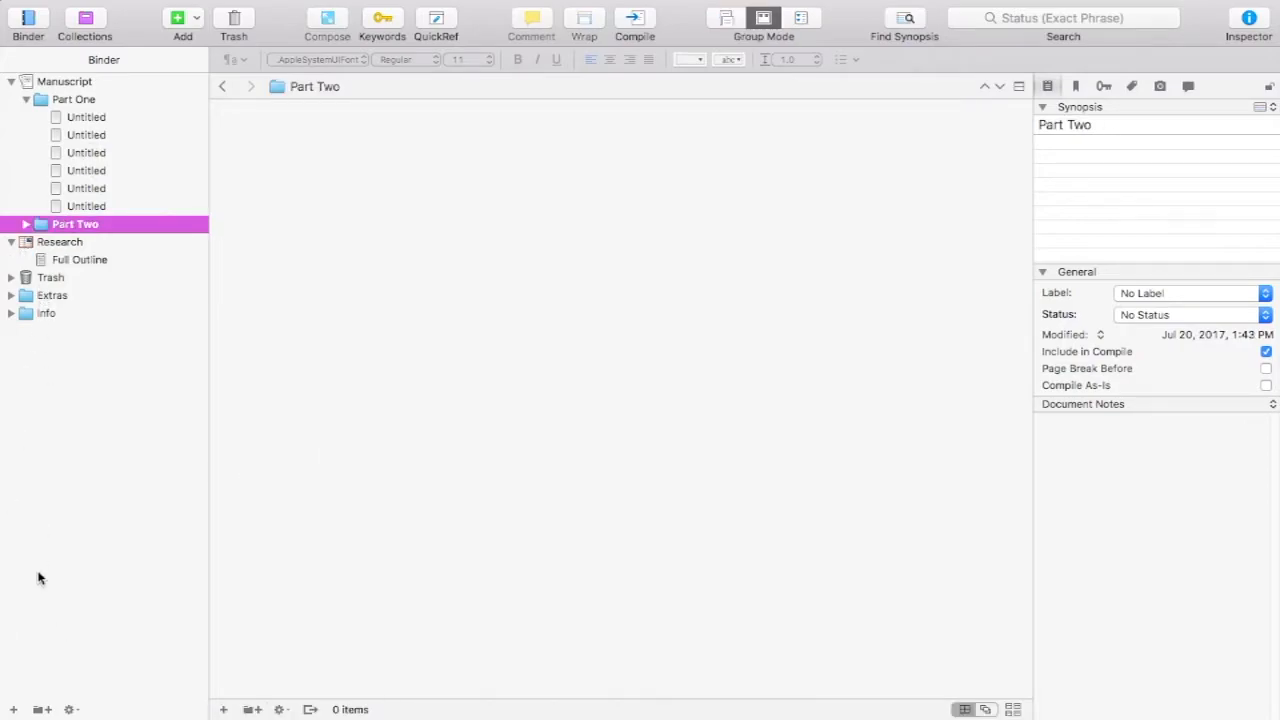
pyautogui.click(13, 710)
pyautogui.click(13, 710)
pyautogui.click(13, 710)
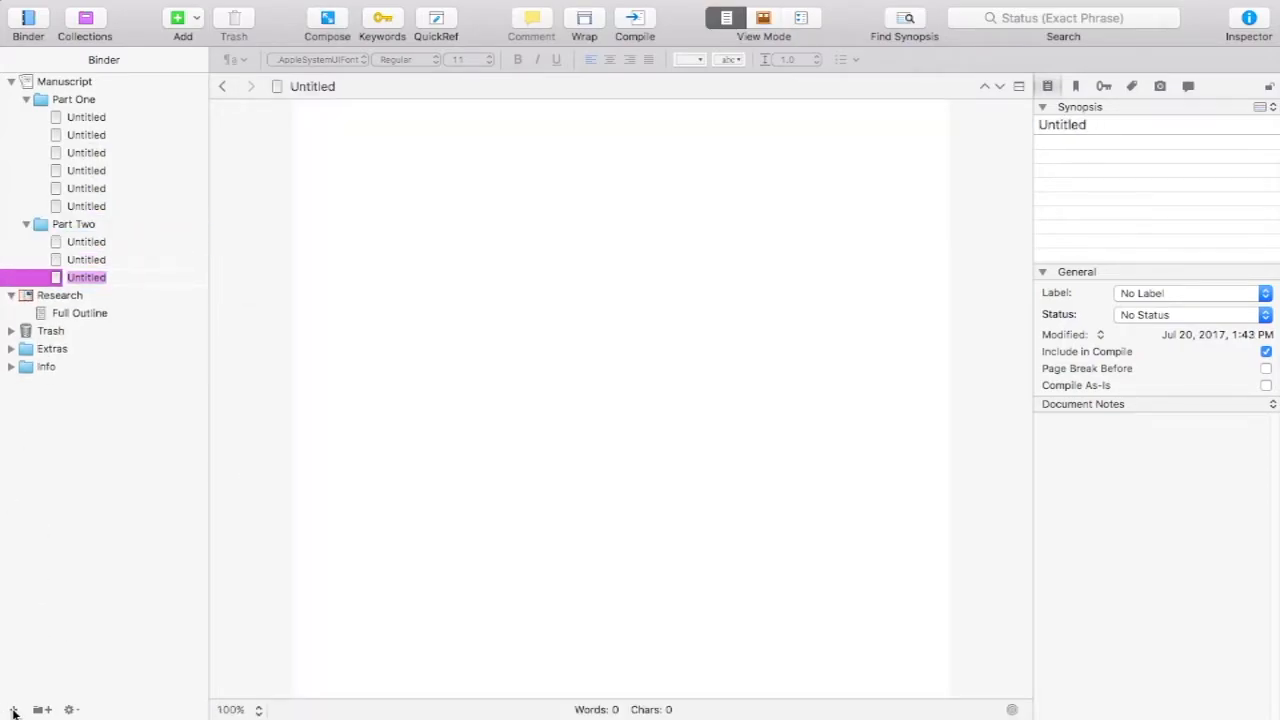
pyautogui.click(13, 710)
pyautogui.click(13, 710)
pyautogui.click(13, 710)
pyautogui.click(13, 710)
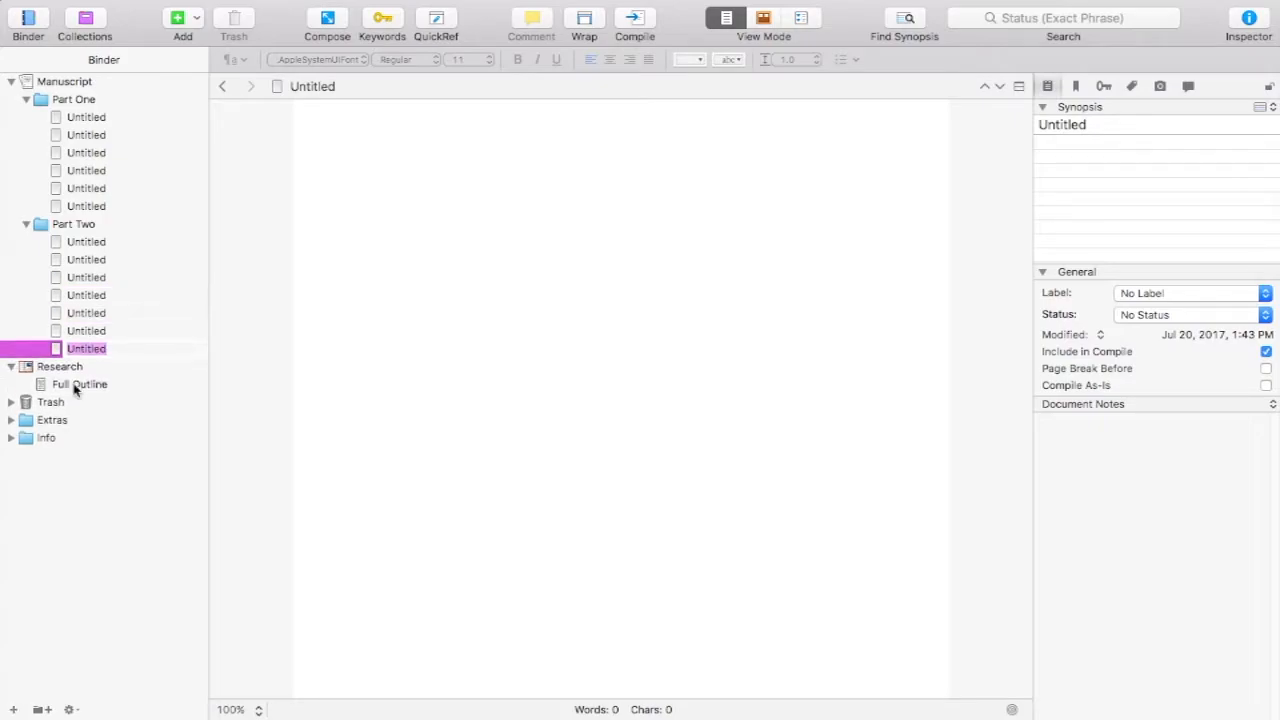
# - Following the Full Outline, rename the chapter documents in both parts alternately Angel and Jeff, and name the last one Epilogue
pyautogui.click(87, 118)
pyautogui.click(87, 118)
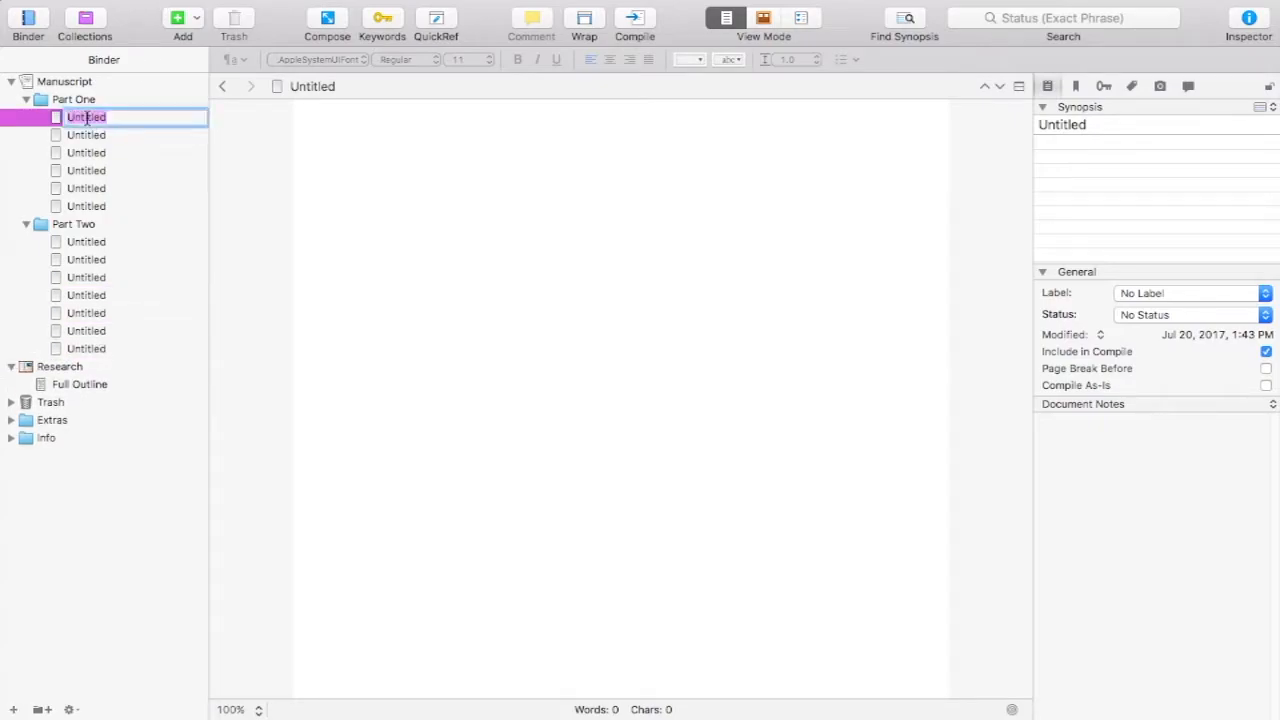
pyautogui.click(90, 390)
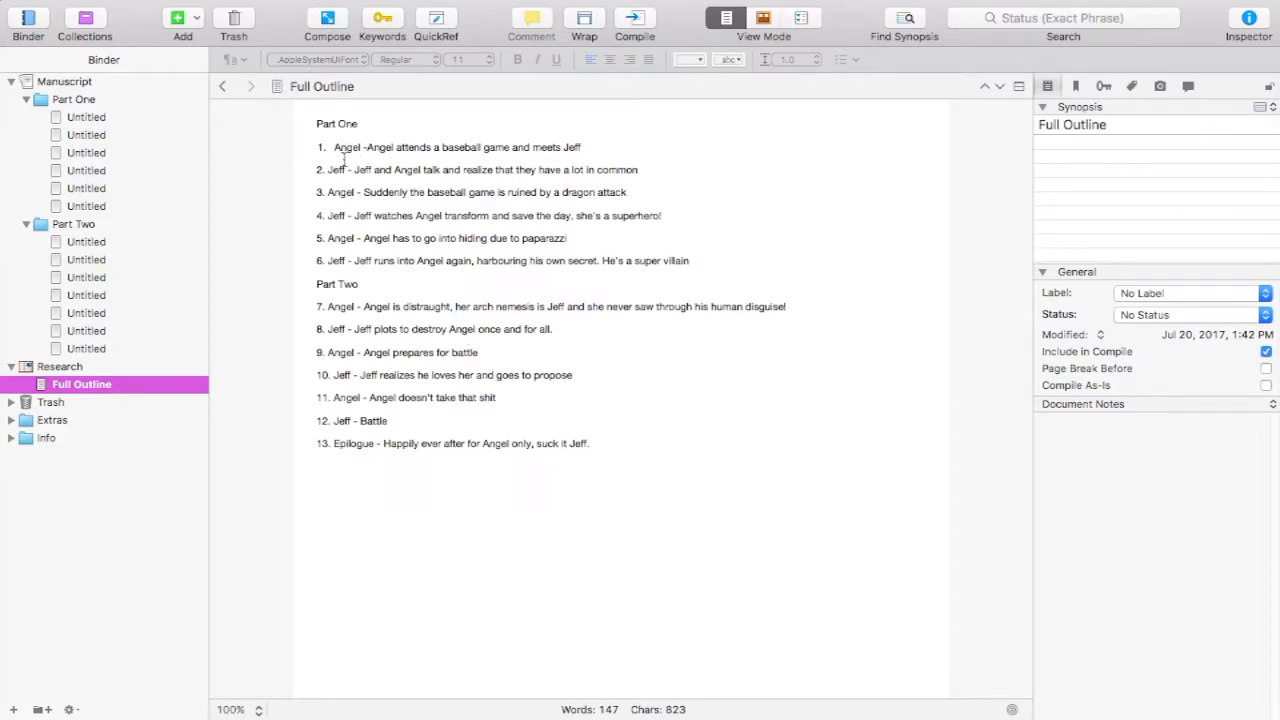
pyautogui.doubleClick(87, 118)
pyautogui.write('Angel')
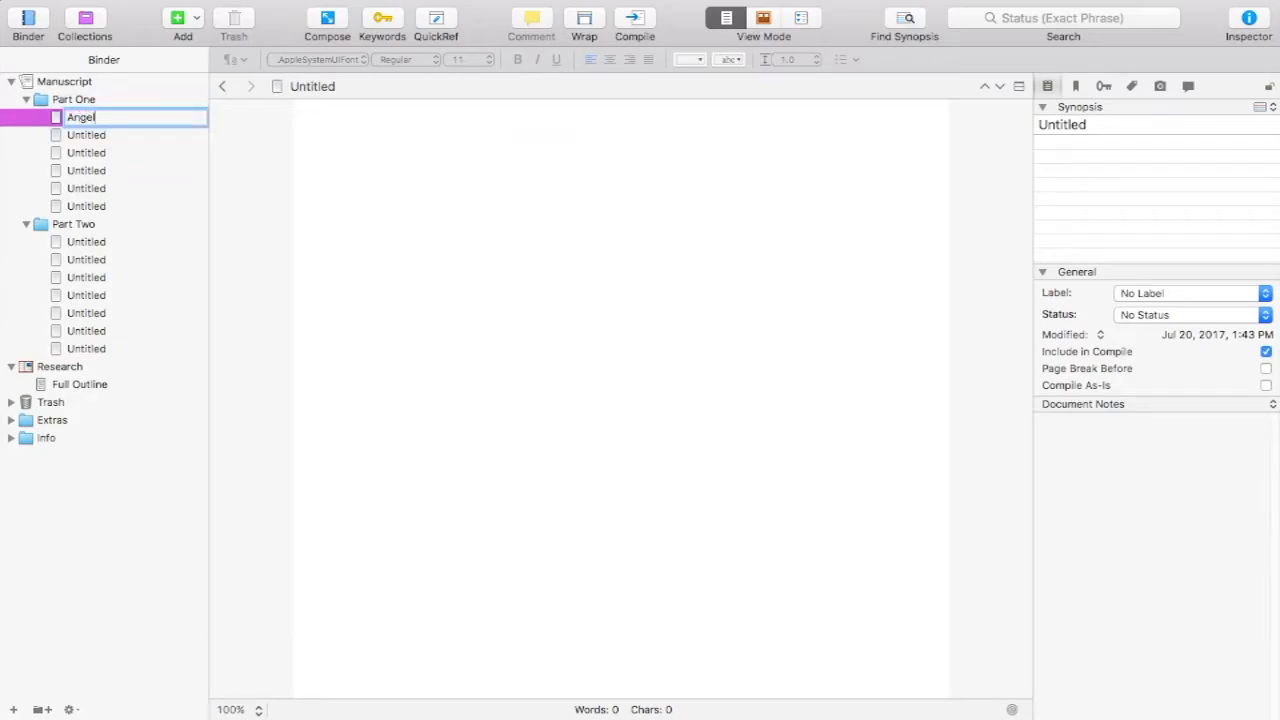
pyautogui.write('ue')
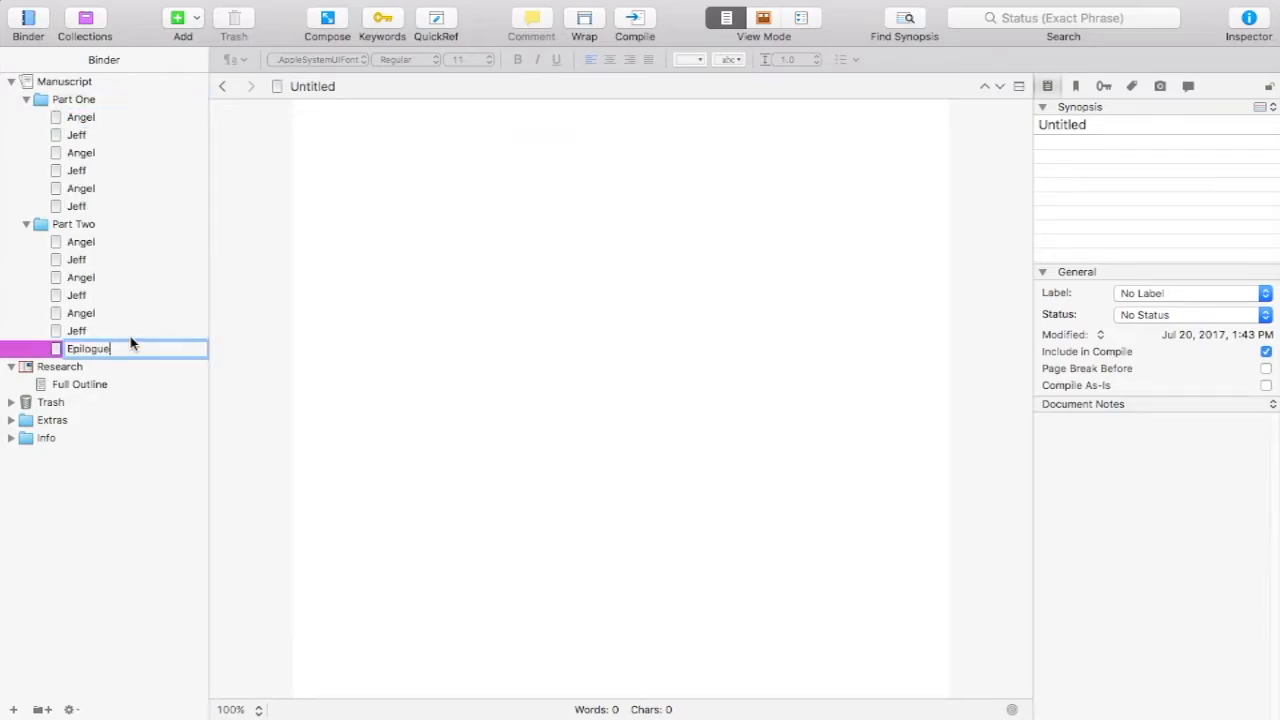
pyautogui.click(130, 337)
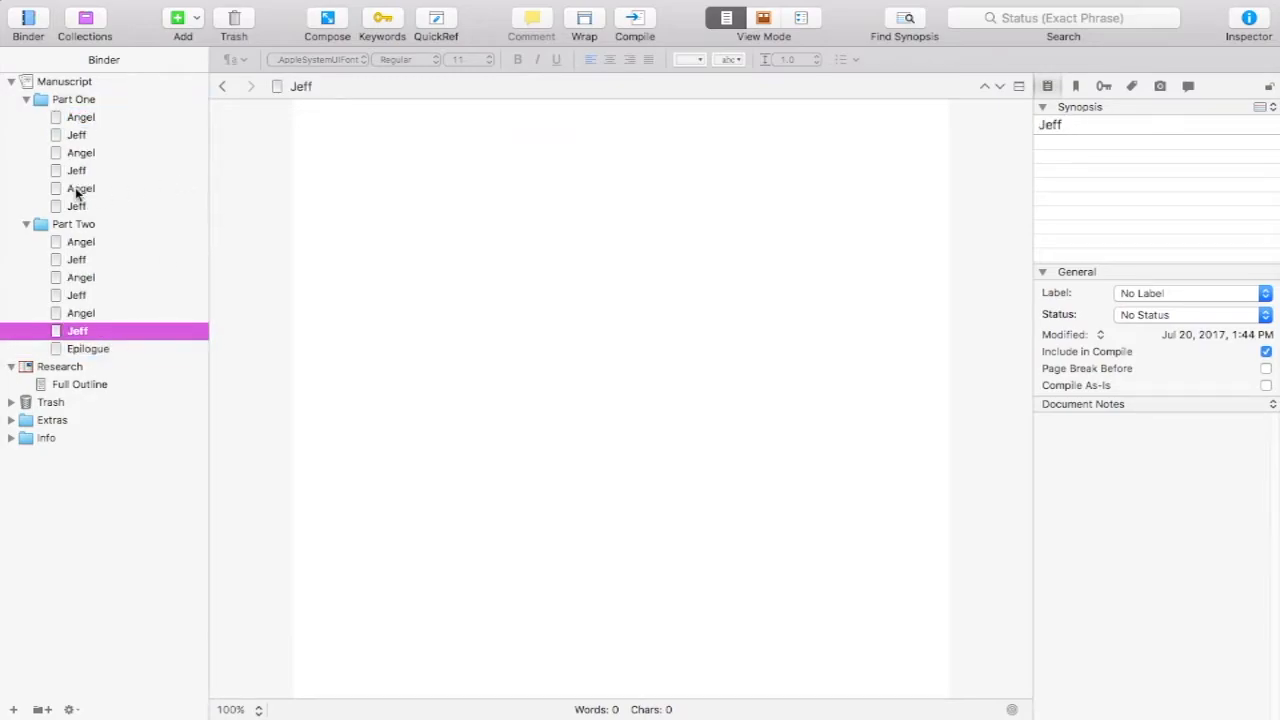
# - Copy the chapter 1 line from the Full Outline and paste it into the synopsis of Part One's first Angel document
pyautogui.click(112, 141)
pyautogui.click(99, 121)
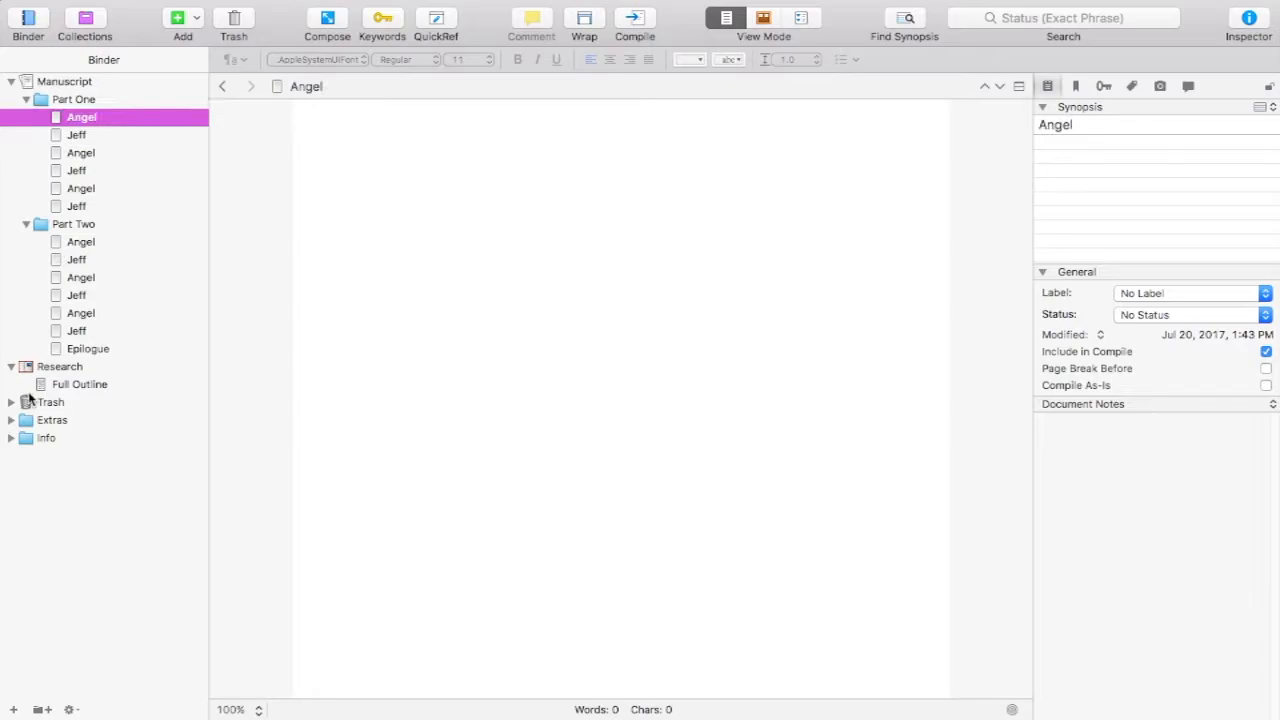
pyautogui.click(70, 384)
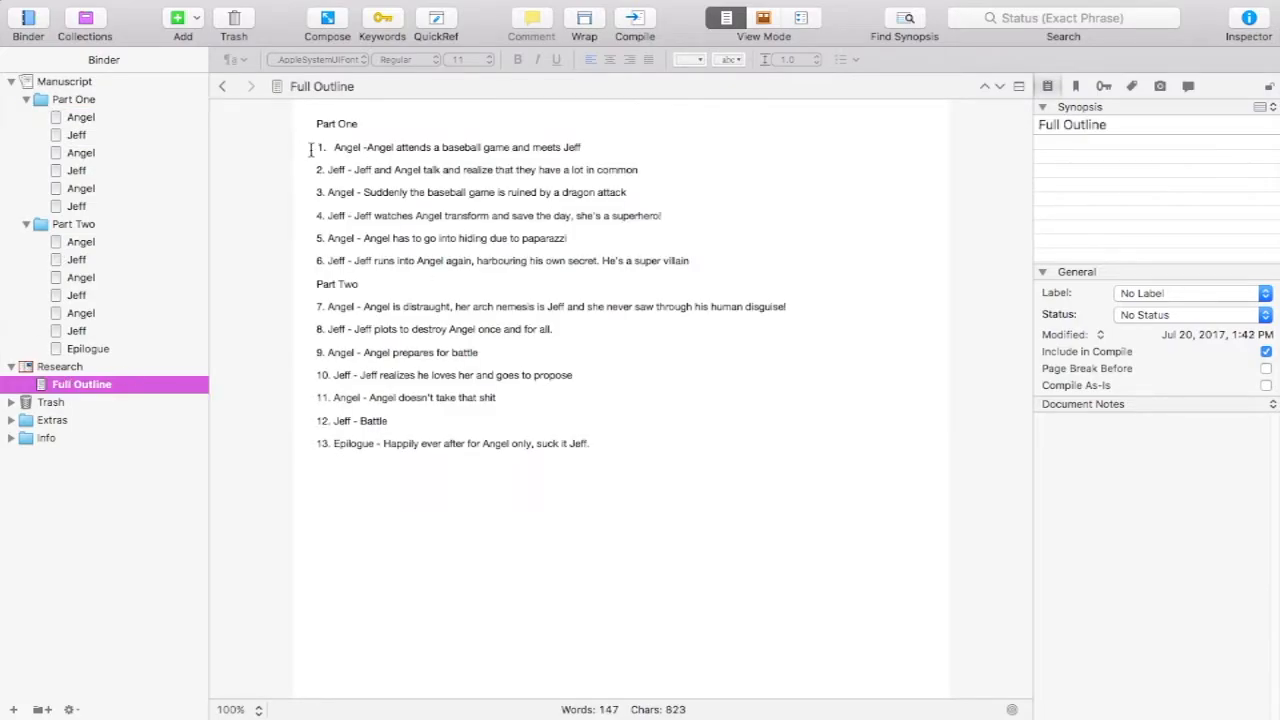
pyautogui.moveTo(316, 148); pyautogui.dragTo(600, 148)
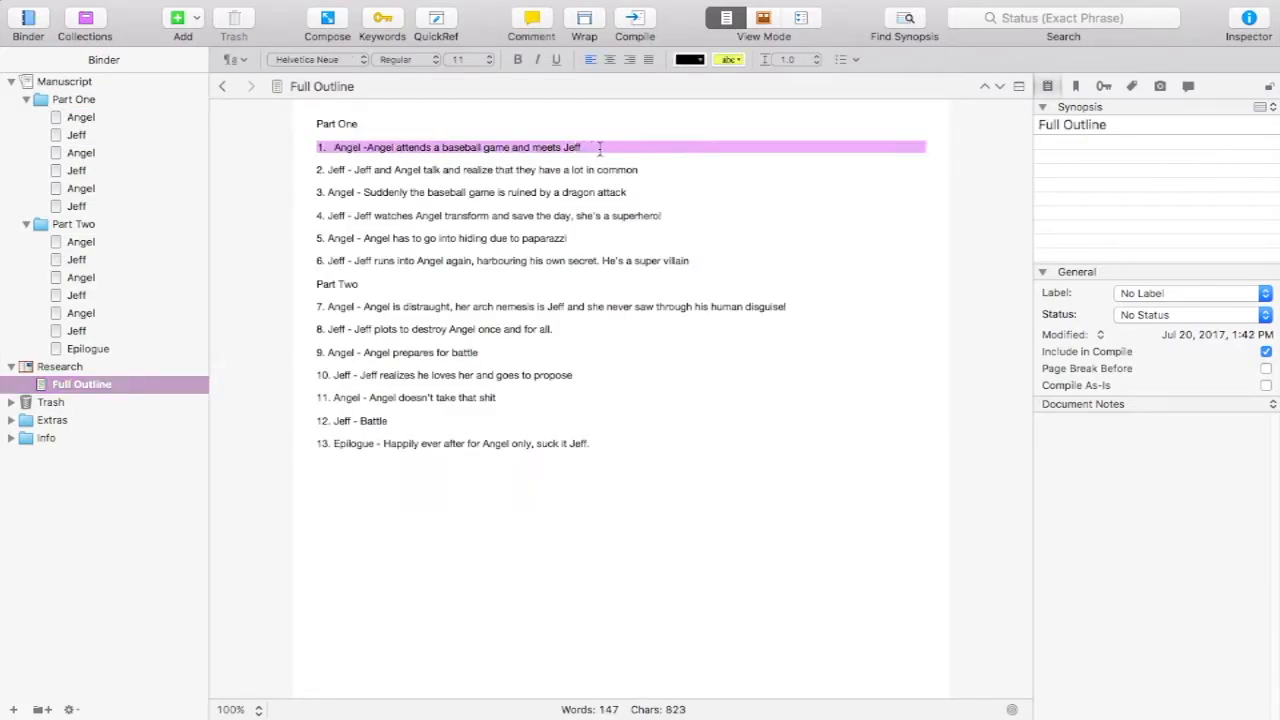
pyautogui.rightClick(552, 153)
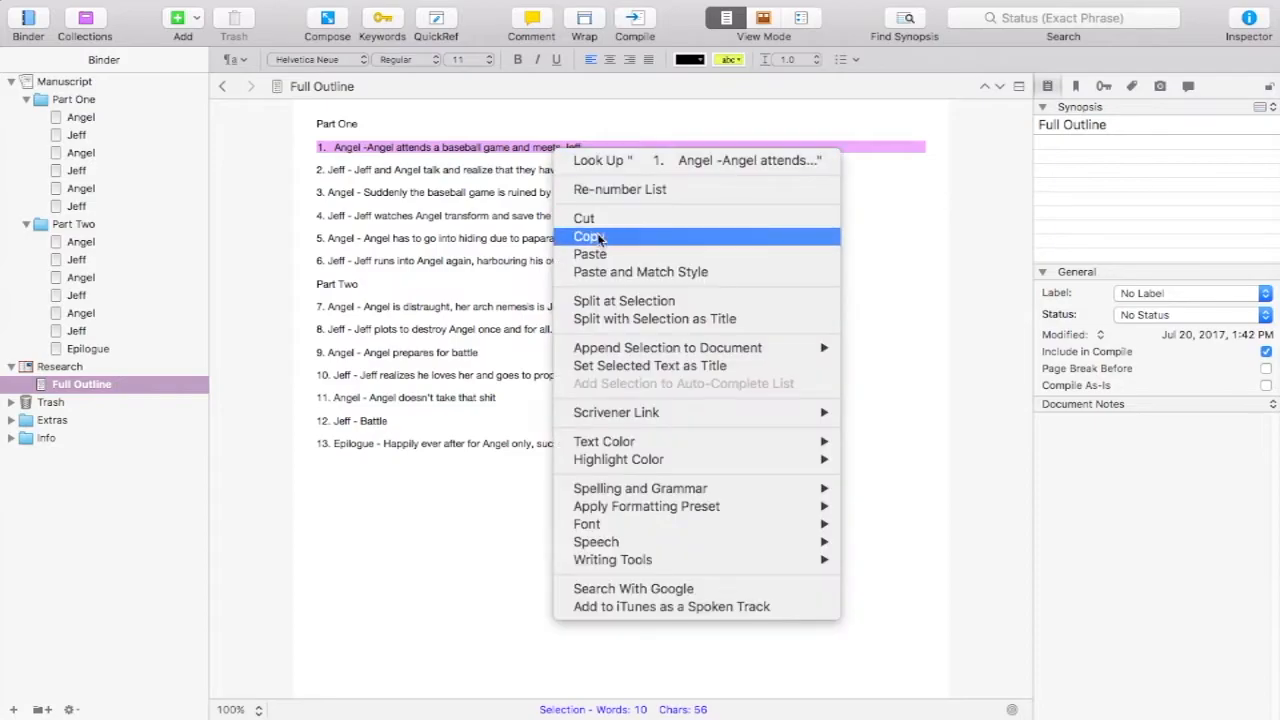
pyautogui.click(600, 236)
pyautogui.click(438, 186)
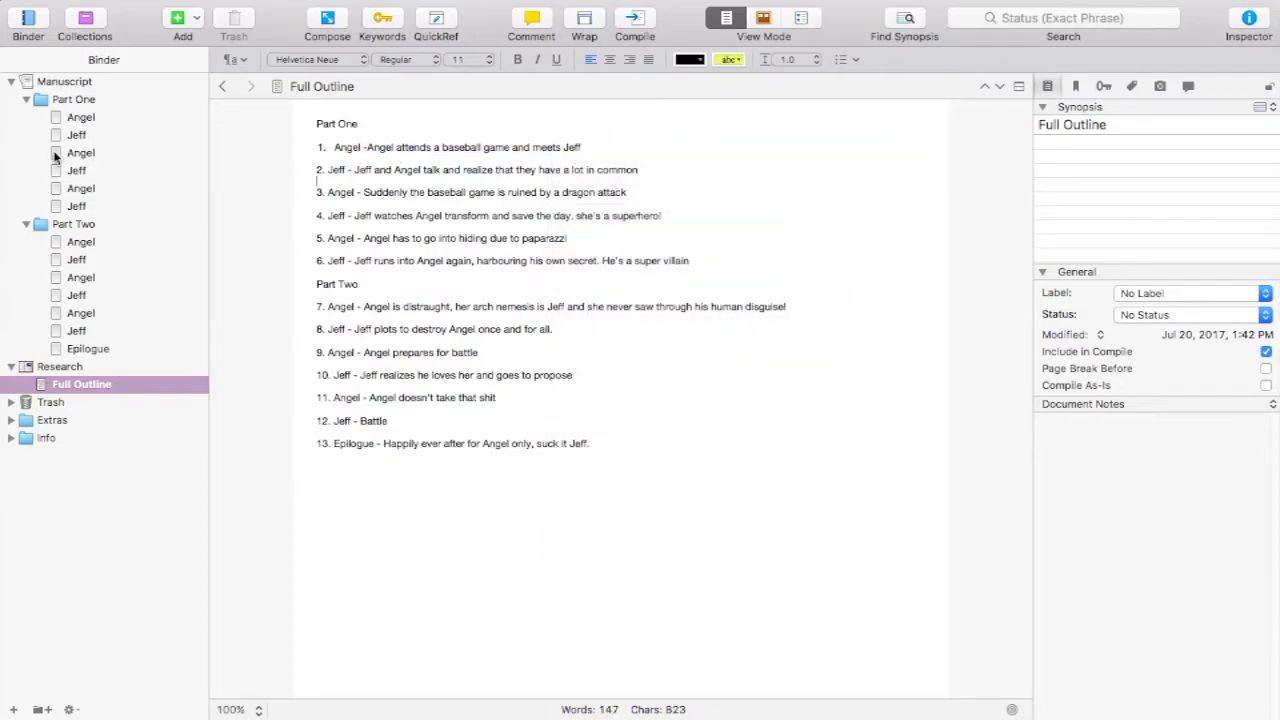
pyautogui.click(80, 118)
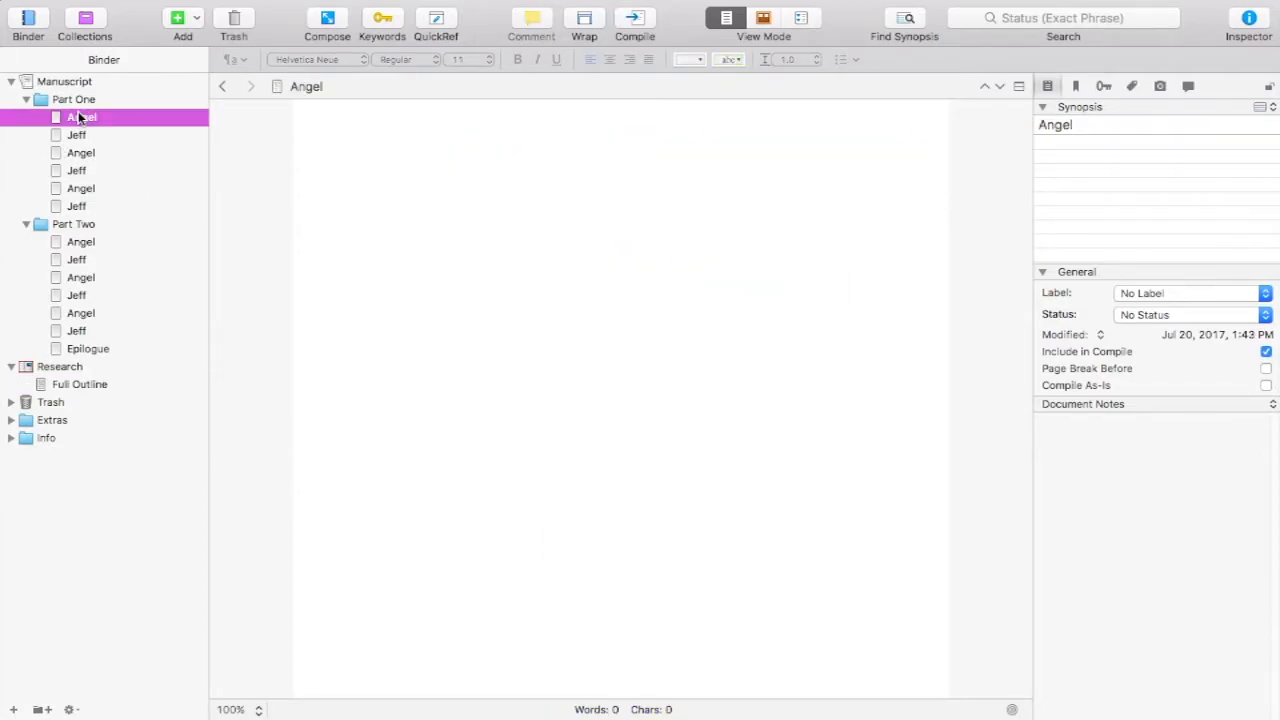
pyautogui.rightClick(1066, 171)
pyautogui.click(986, 217)
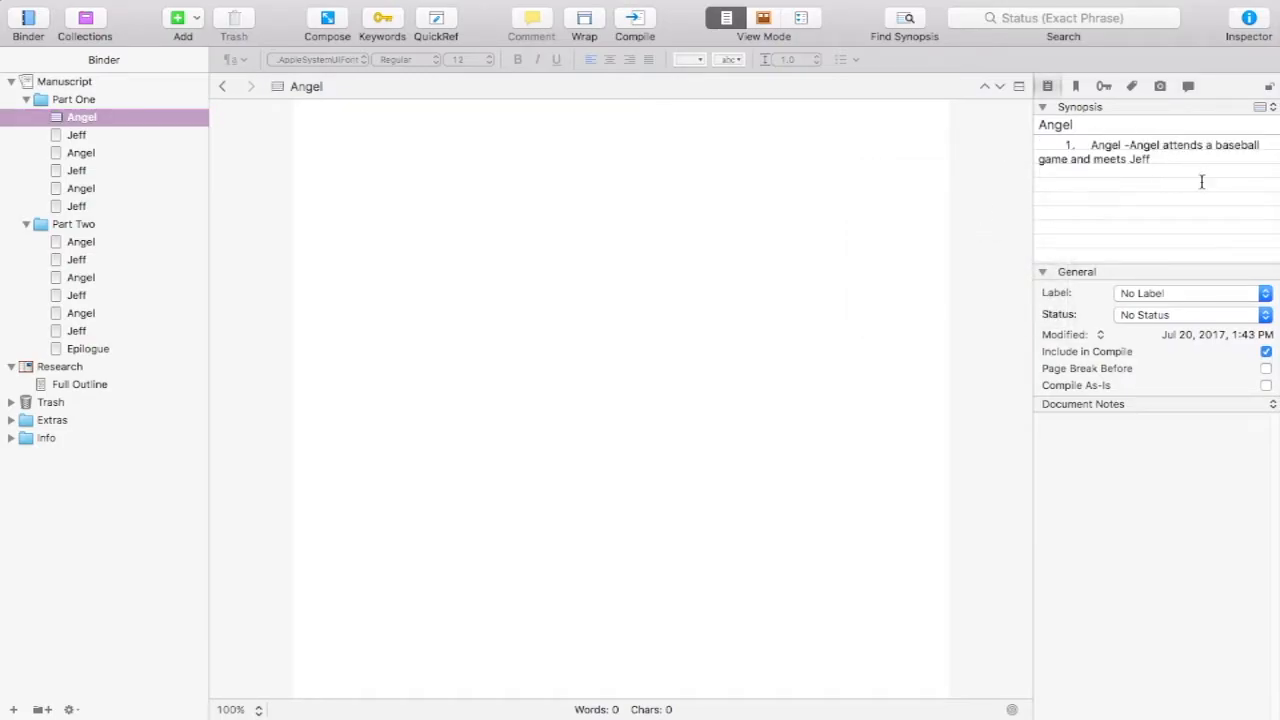
# - Remove the number and name prefix from the pasted synopsis so it reads "Angel attends a baseball game and meets Jeff"
pyautogui.click(1090, 146)
pyautogui.press('BackSpace')
pyautogui.press('BackSpace')
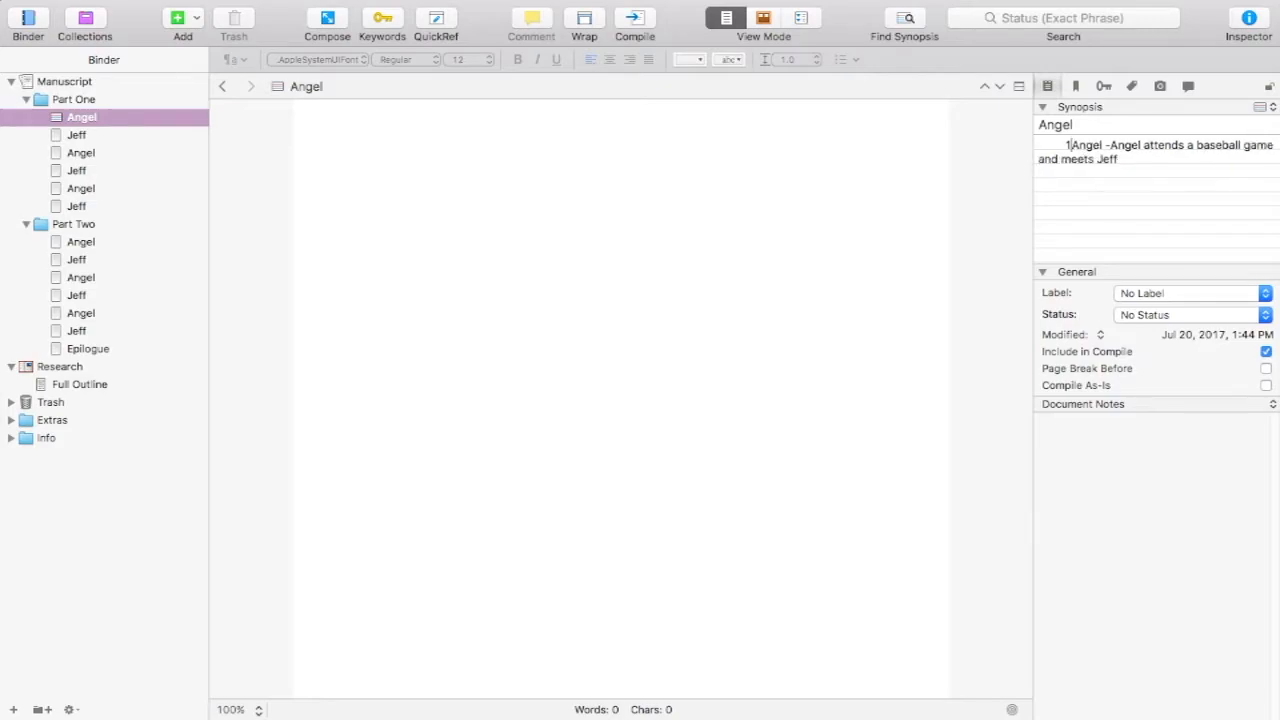
pyautogui.click(1076, 146)
pyautogui.press('BackSpace')
pyautogui.press('BackSpace')
pyautogui.press('BackSpace')
pyautogui.press('BackSpace')
pyautogui.press('BackSpace')
pyautogui.press('BackSpace')
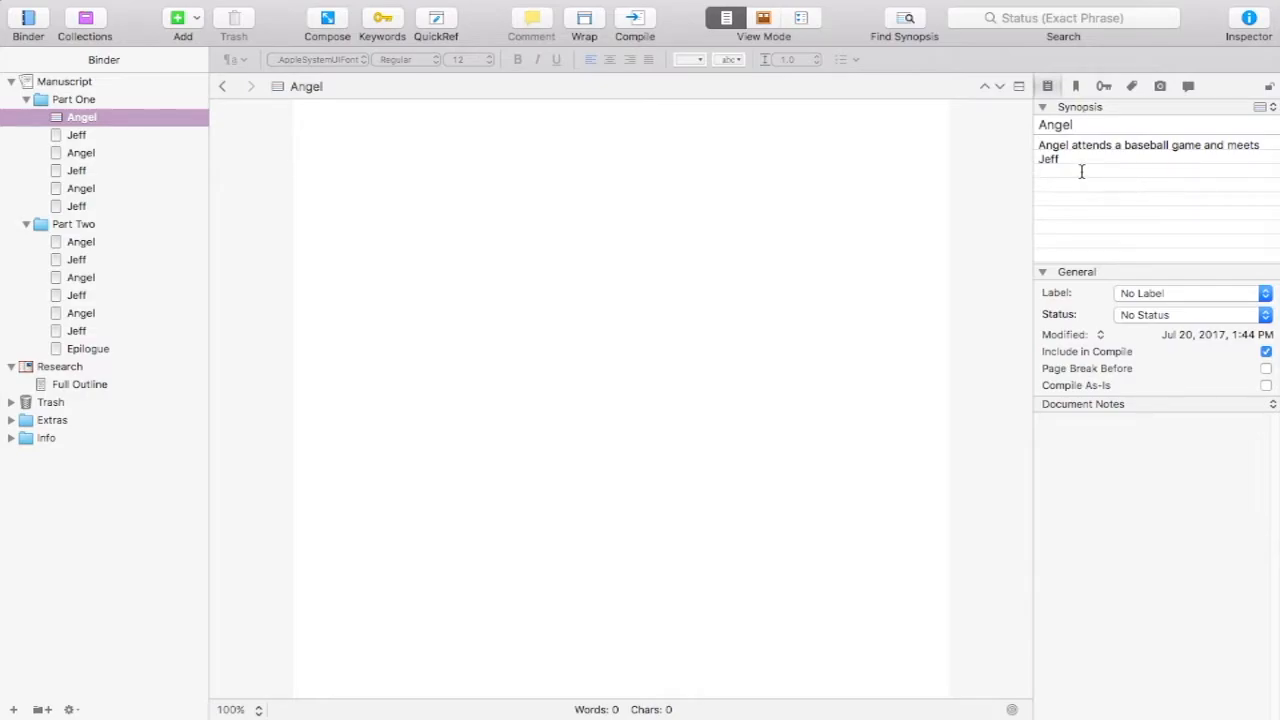
pyautogui.moveTo(1040, 148); pyautogui.dragTo(1108, 214)
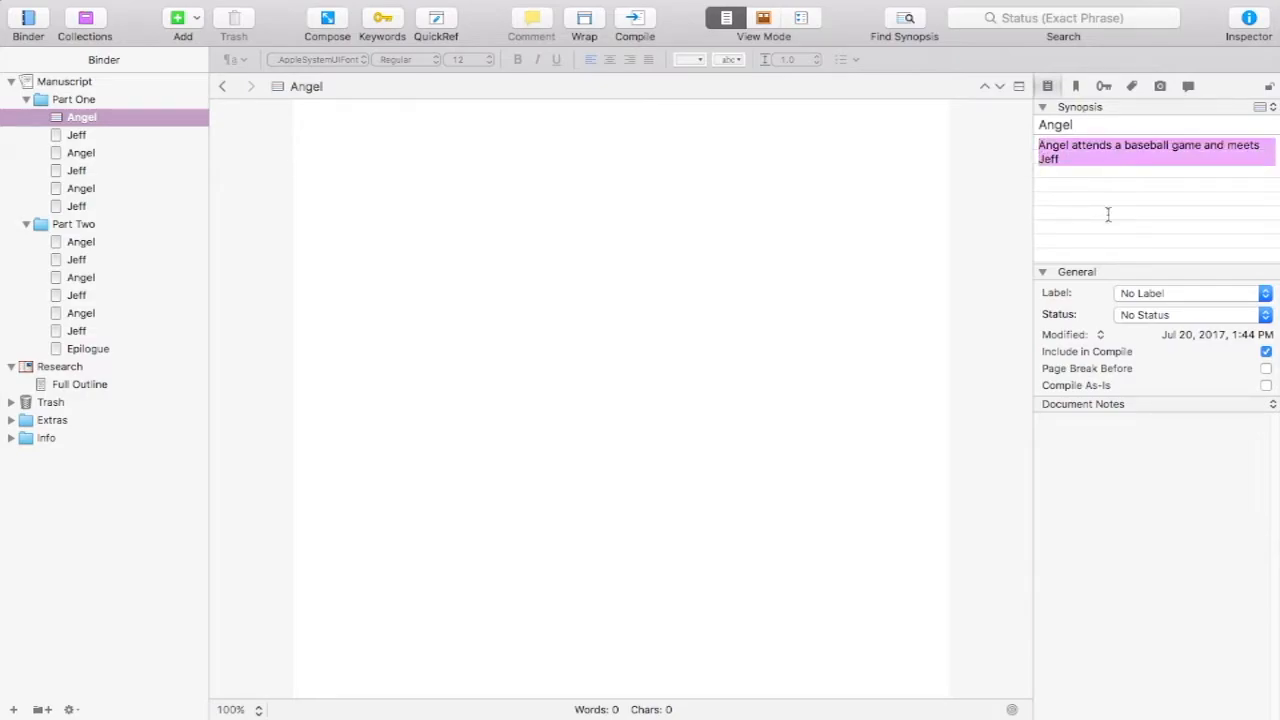
pyautogui.click(1108, 214)
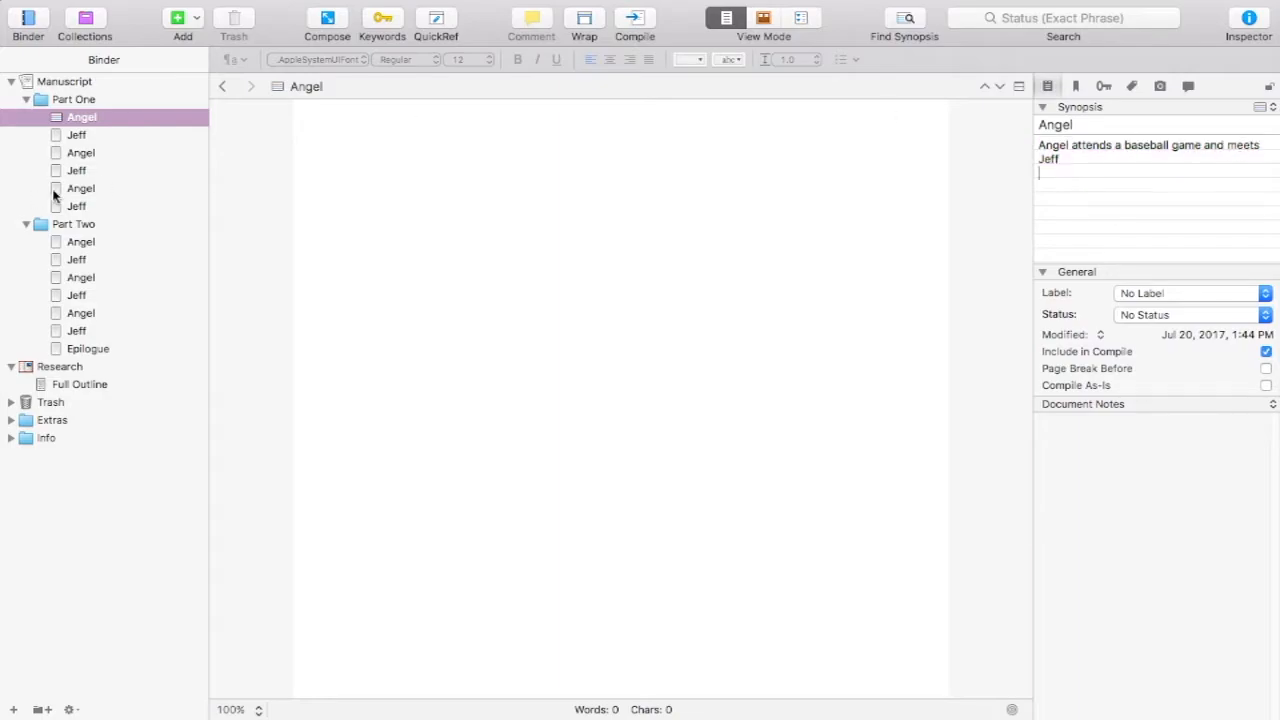
# - Copy the chapter 2 line from the Full Outline into the synopsis of Part One's first Jeff document
pyautogui.click(77, 137)
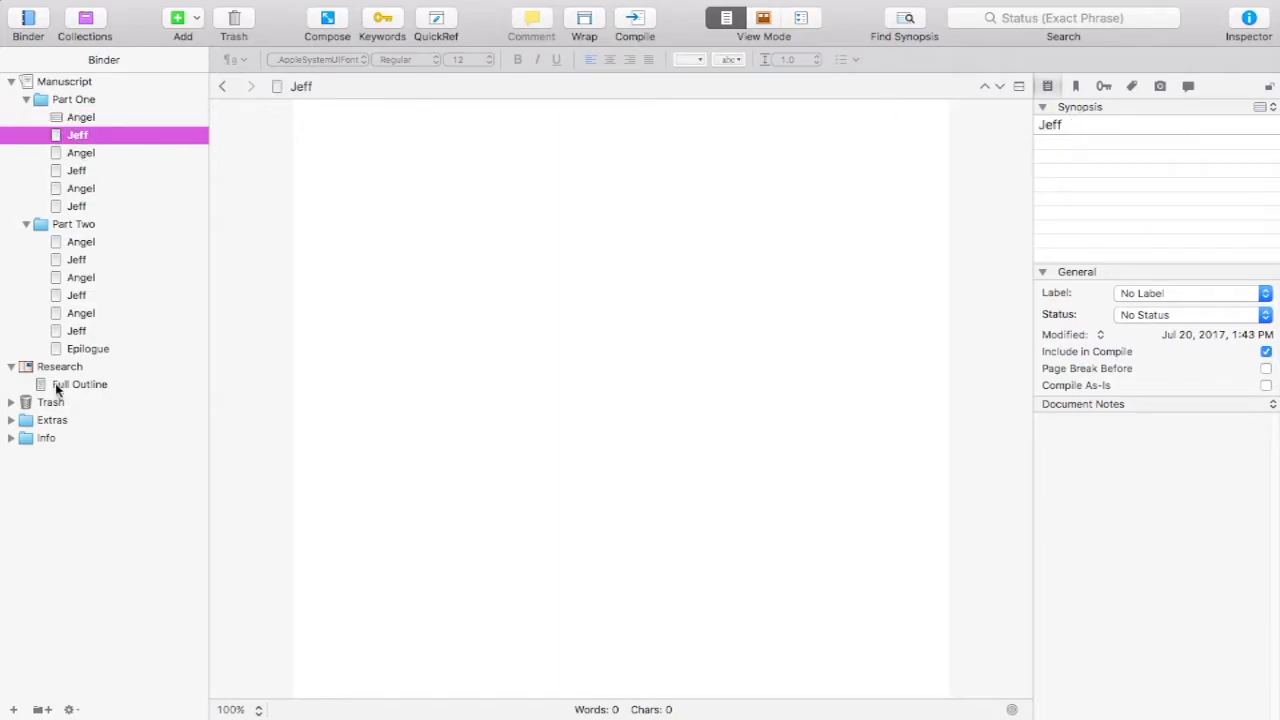
pyautogui.click(62, 385)
pyautogui.moveTo(327, 169); pyautogui.dragTo(643, 169)
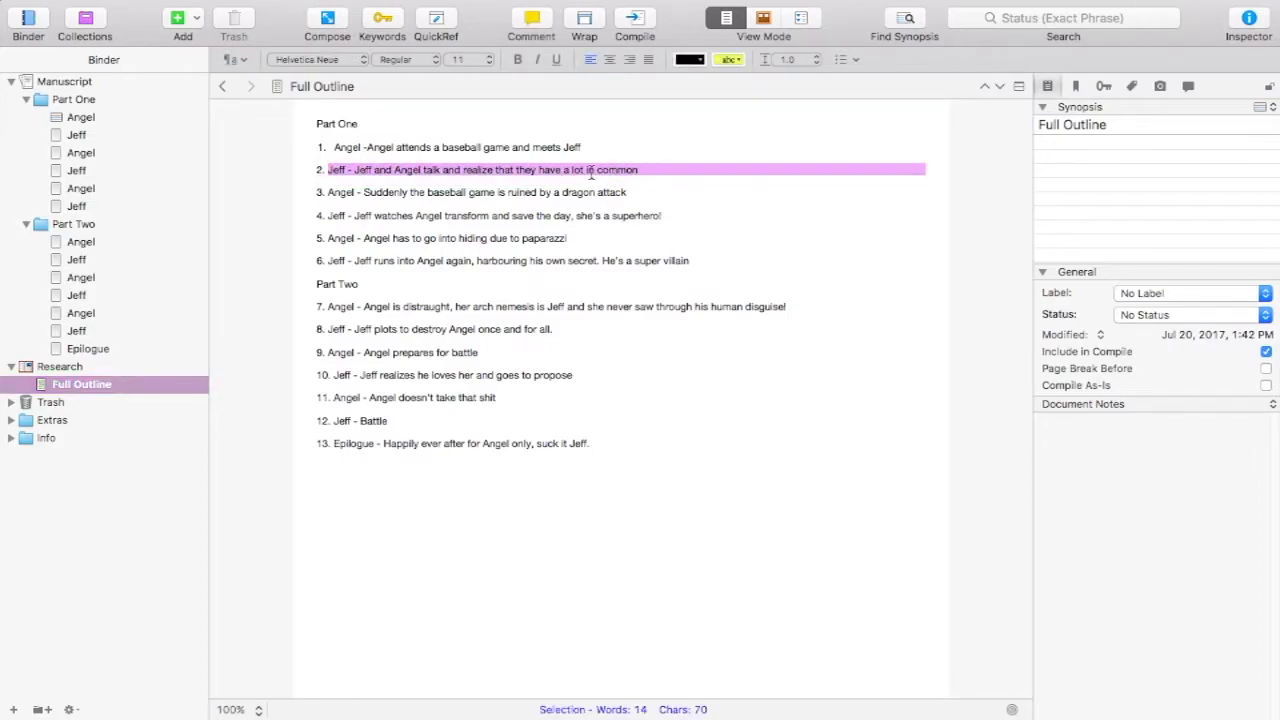
pyautogui.rightClick(590, 170)
pyautogui.click(615, 232)
pyautogui.click(80, 134)
pyautogui.click(1104, 156)
pyautogui.rightClick(1104, 156)
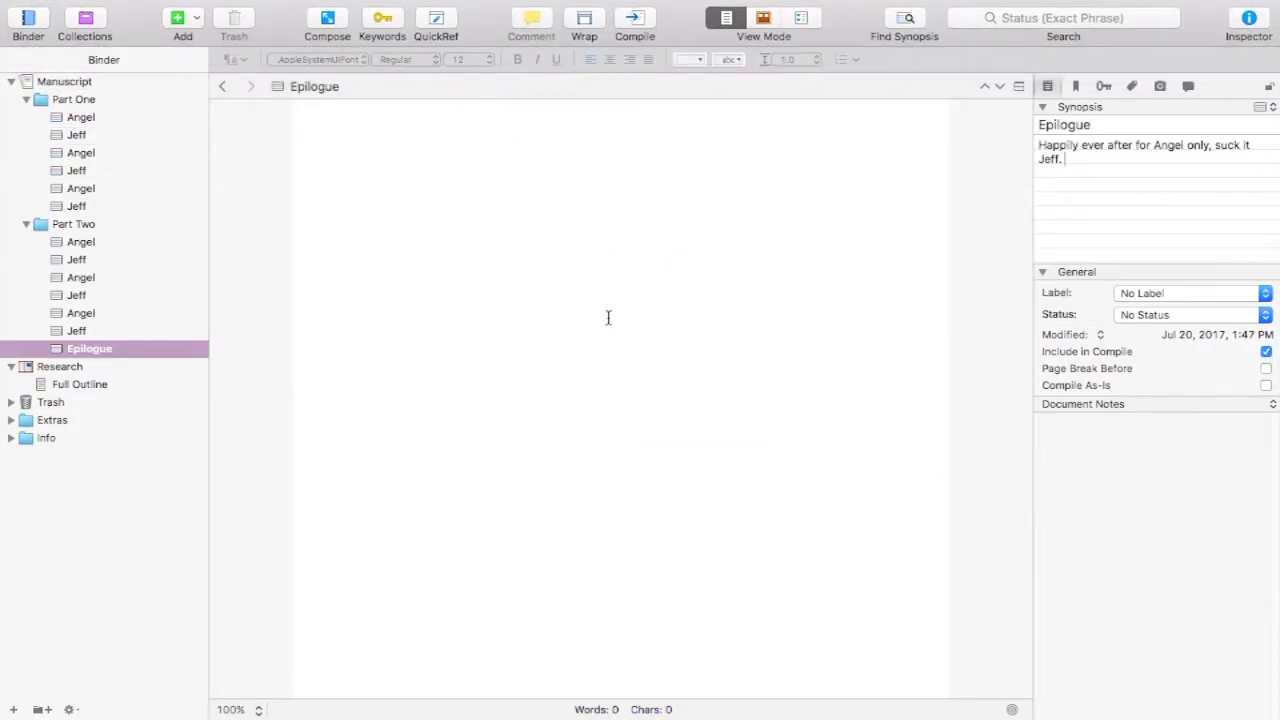
# - Review the synopses of the six Part One chapter documents, returning to the first Angel document
pyautogui.click(87, 117)
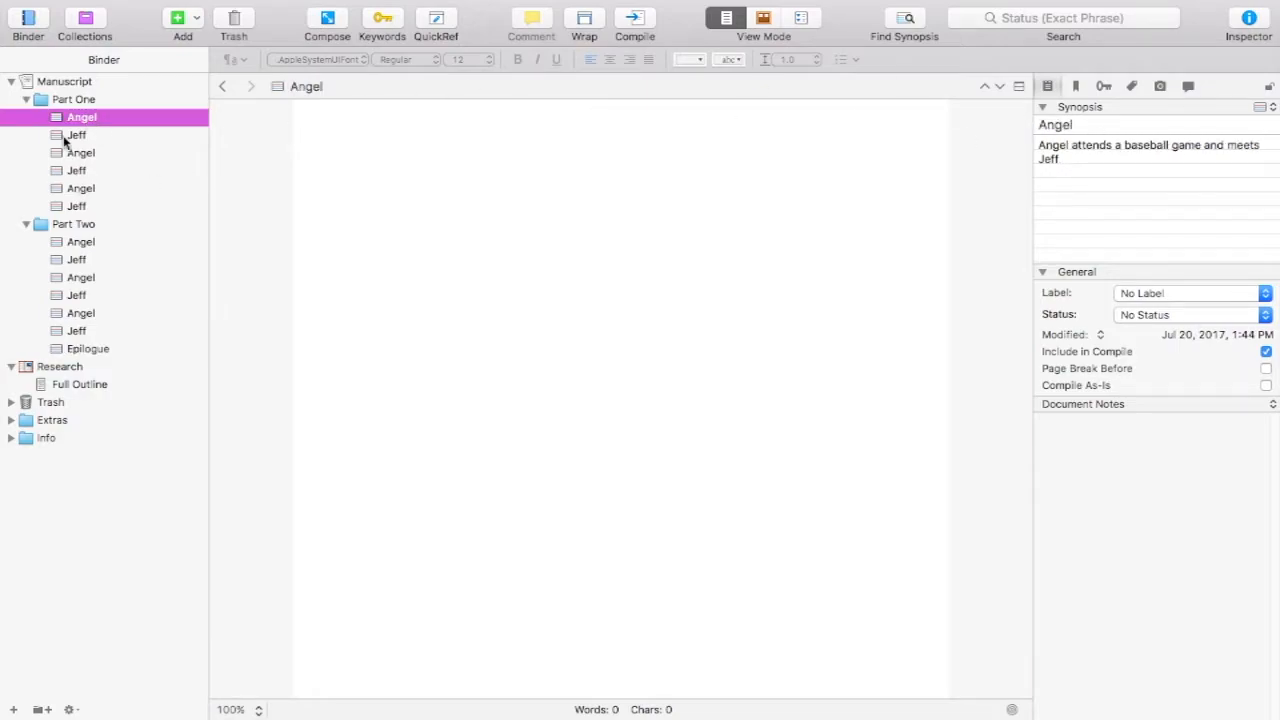
pyautogui.click(64, 138)
pyautogui.click(68, 155)
pyautogui.click(70, 172)
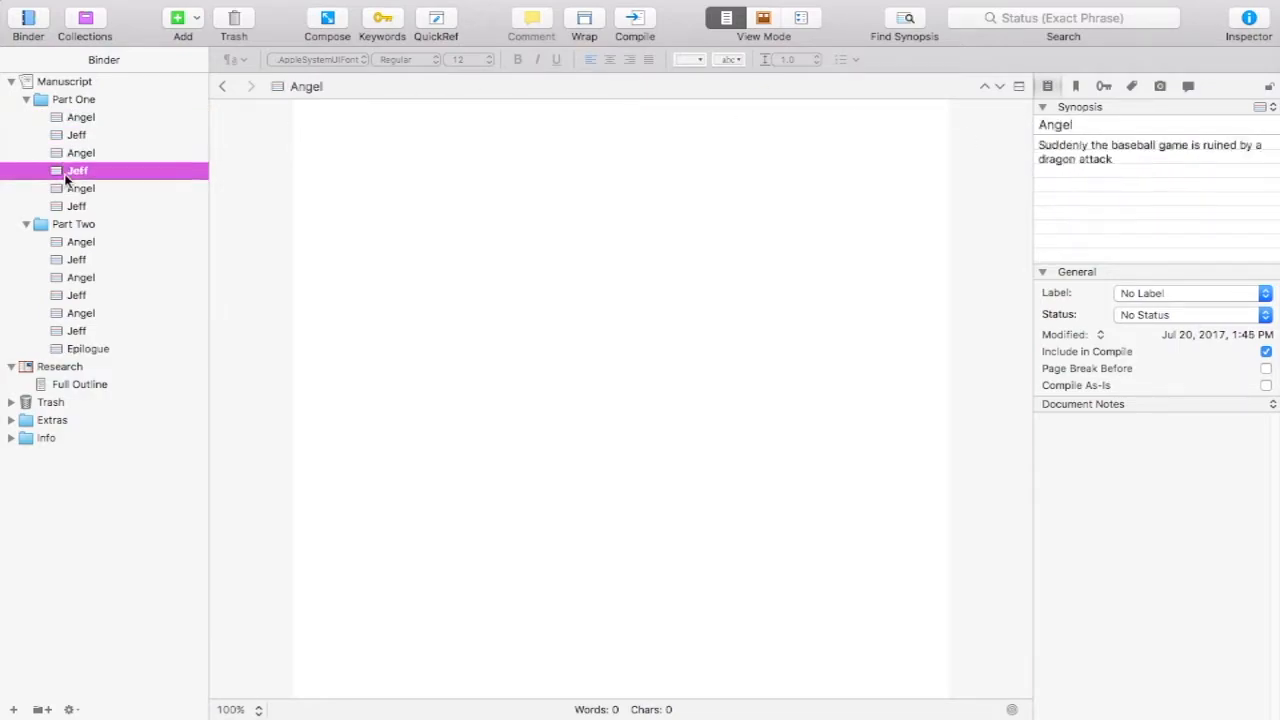
pyautogui.click(68, 190)
pyautogui.click(60, 204)
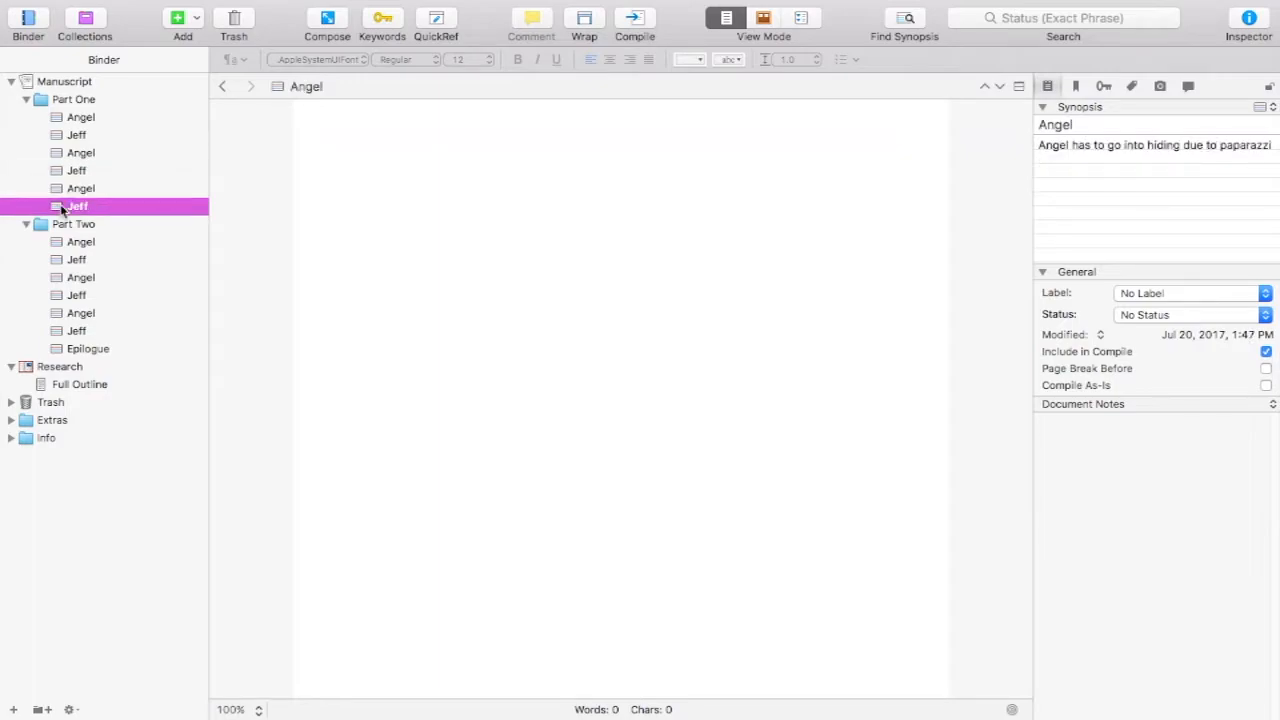
pyautogui.click(64, 119)
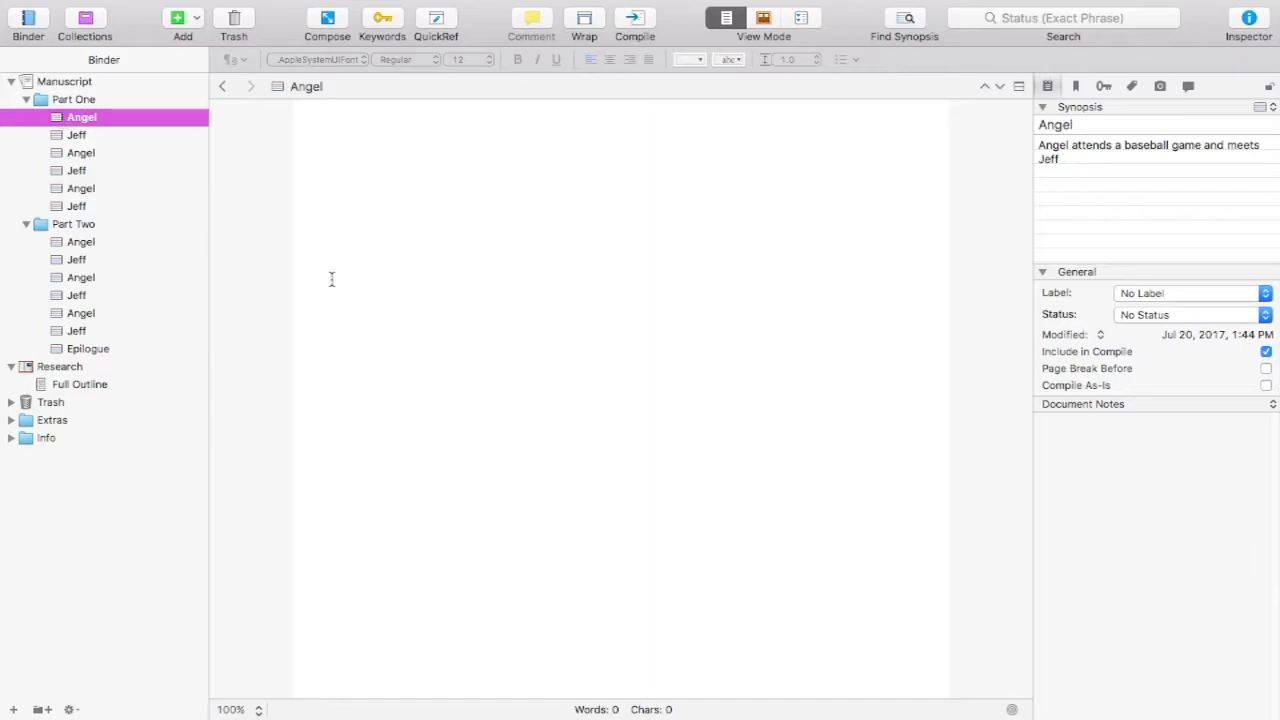
pyautogui.click(452, 246)
pyautogui.click(1121, 232)
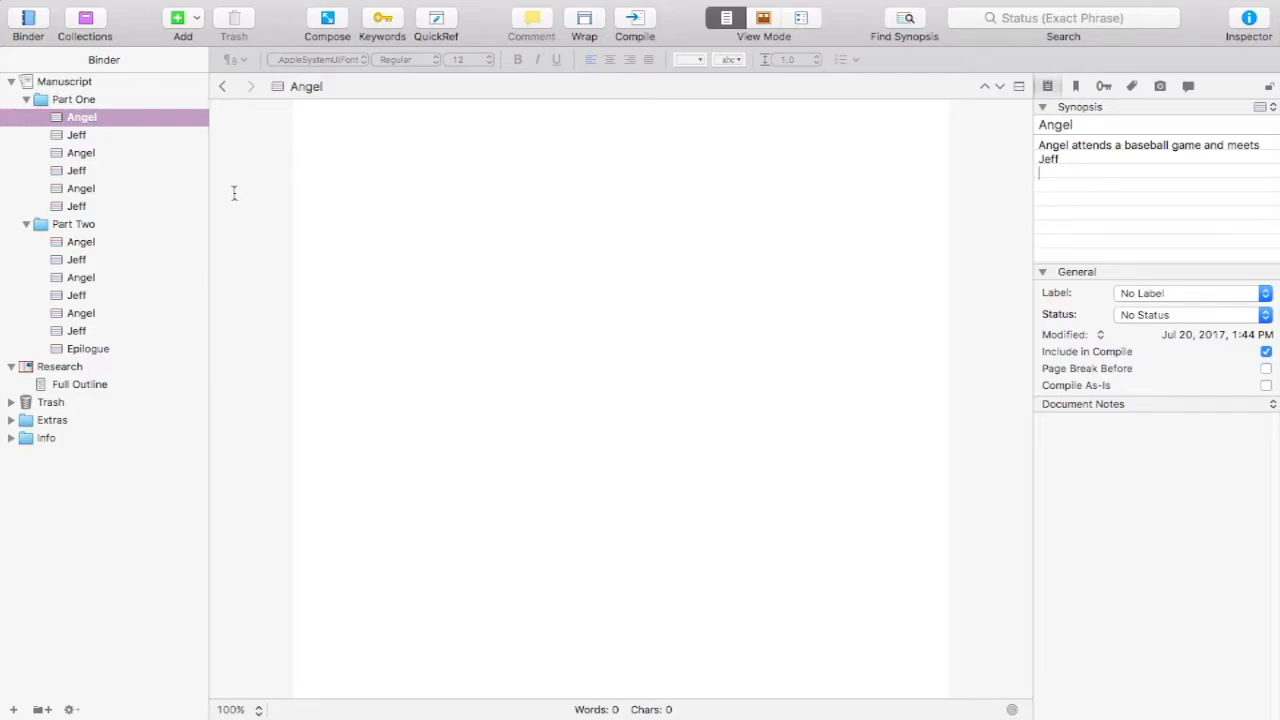
# - Look over the available Label and Status options for the first Angel chapter without changing either
pyautogui.click(1175, 294)
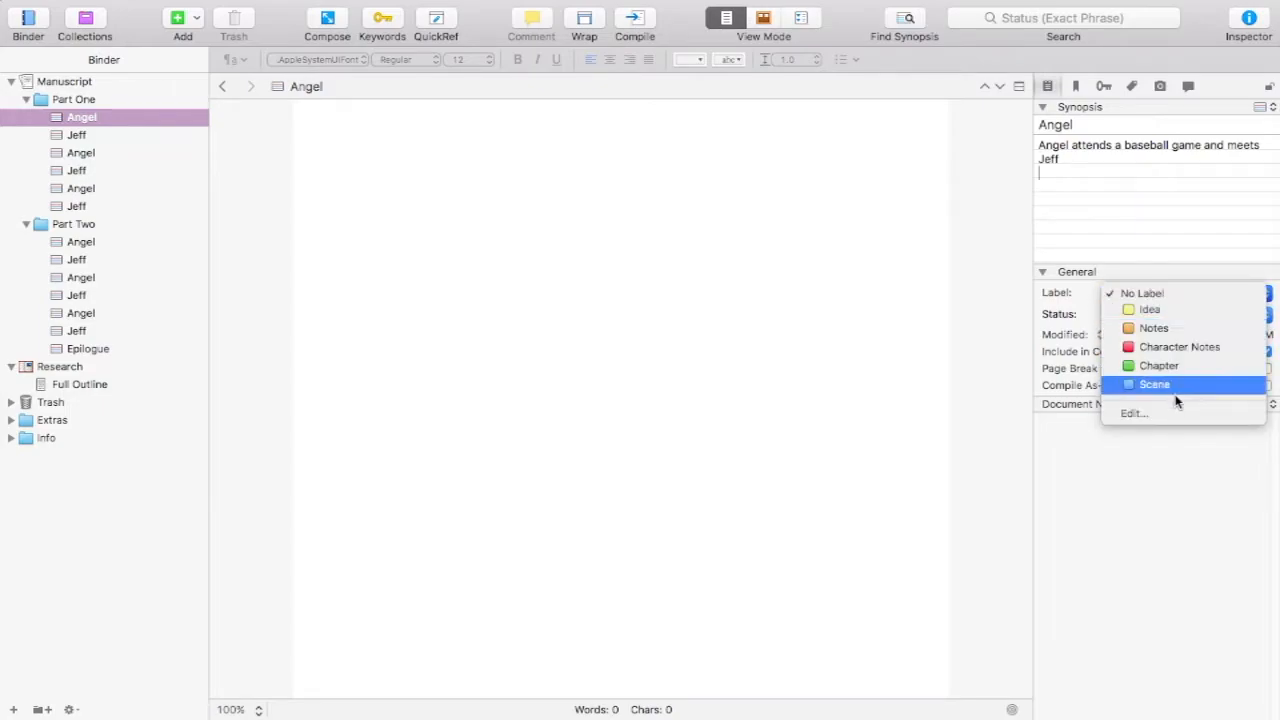
pyautogui.click(1208, 238)
pyautogui.click(1150, 315)
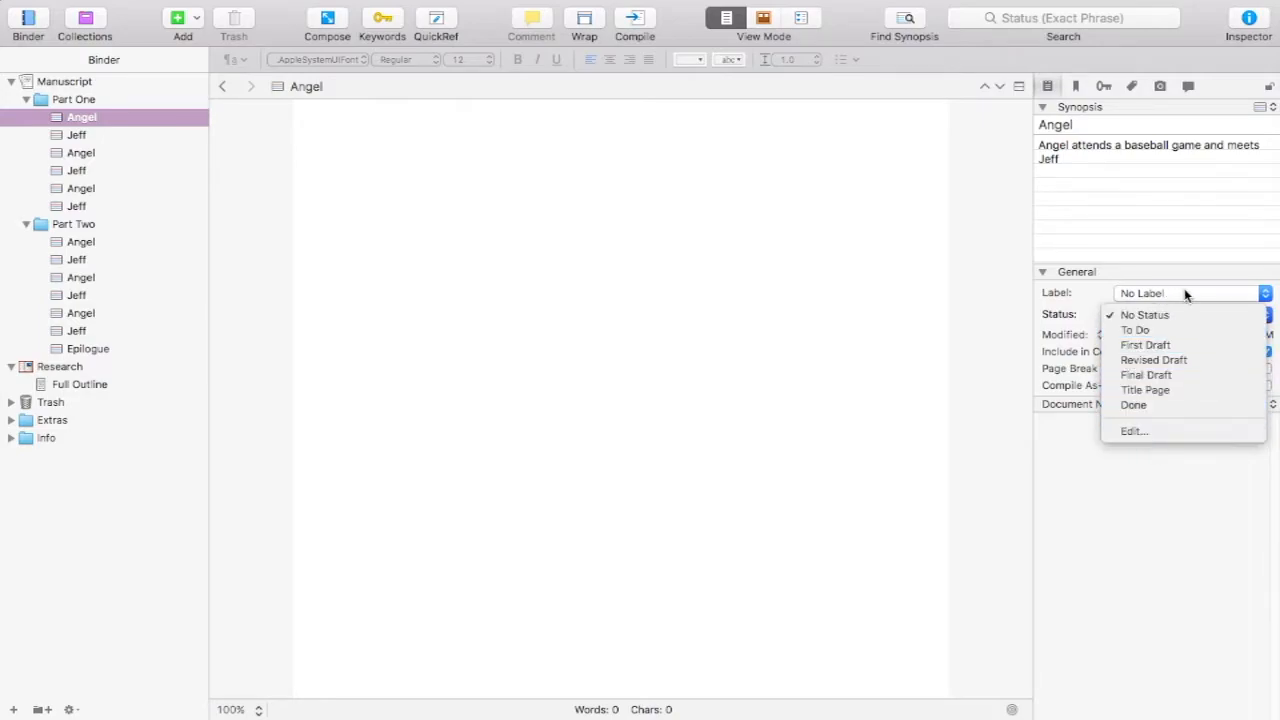
pyautogui.click(1094, 327)
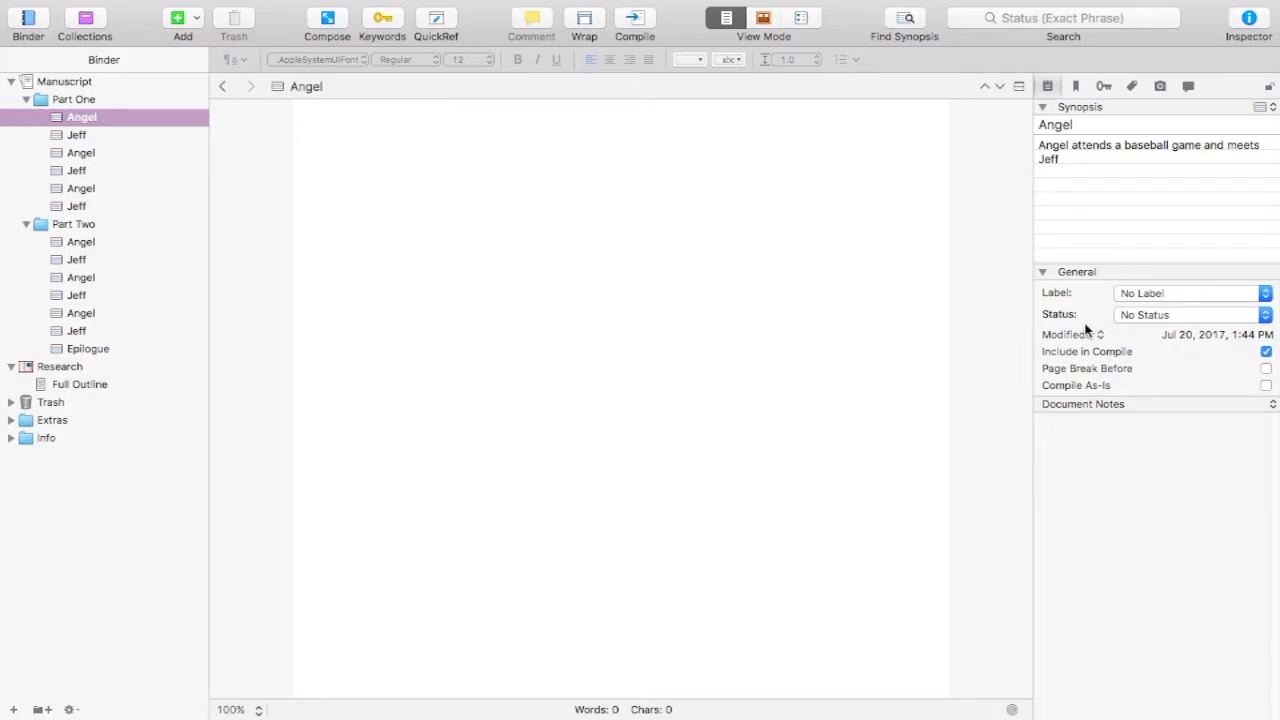
# - Edit the project's label list, renaming the Idea label "To-Do" and the Notes label "In Progress"
pyautogui.click(1175, 295)
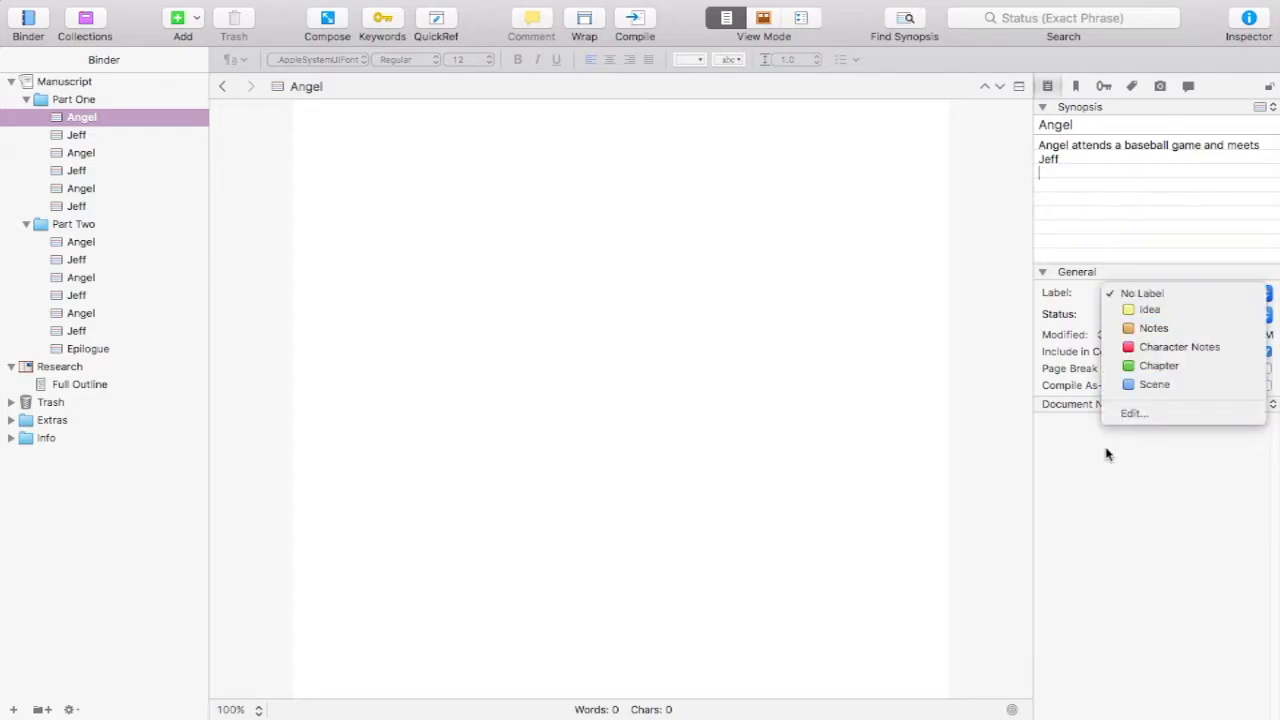
pyautogui.click(1129, 413)
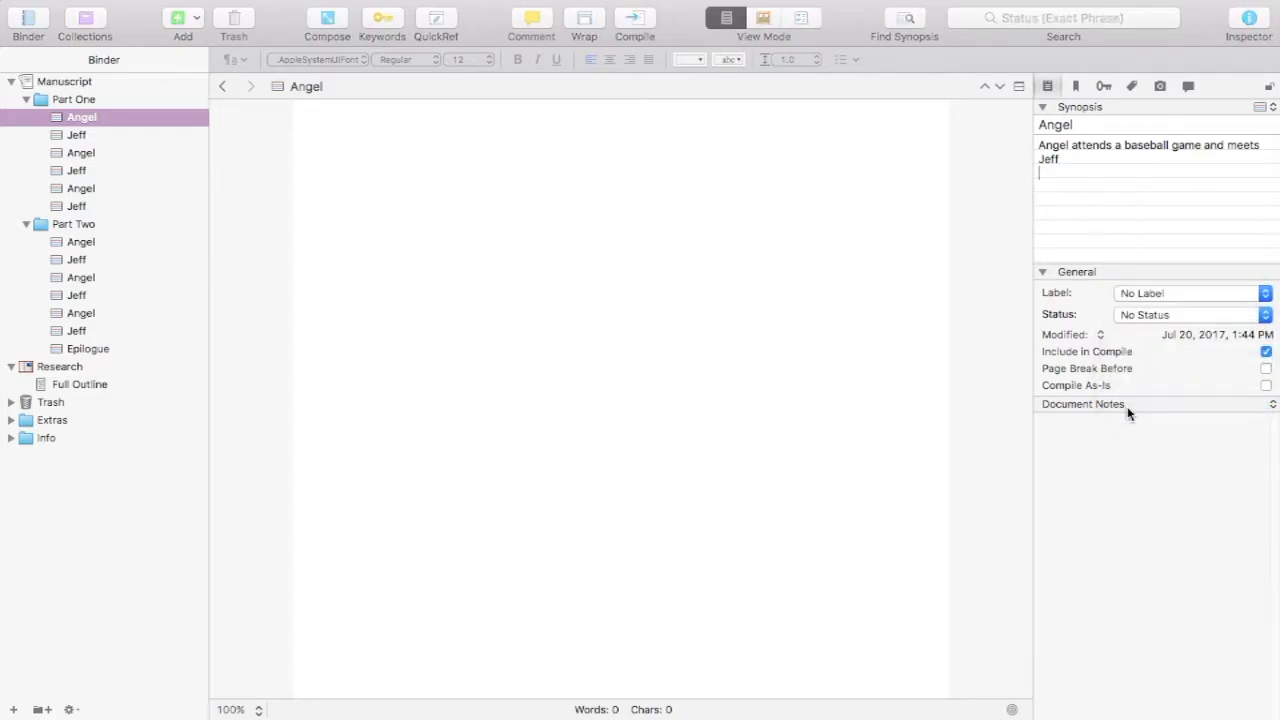
pyautogui.doubleClick(471, 178)
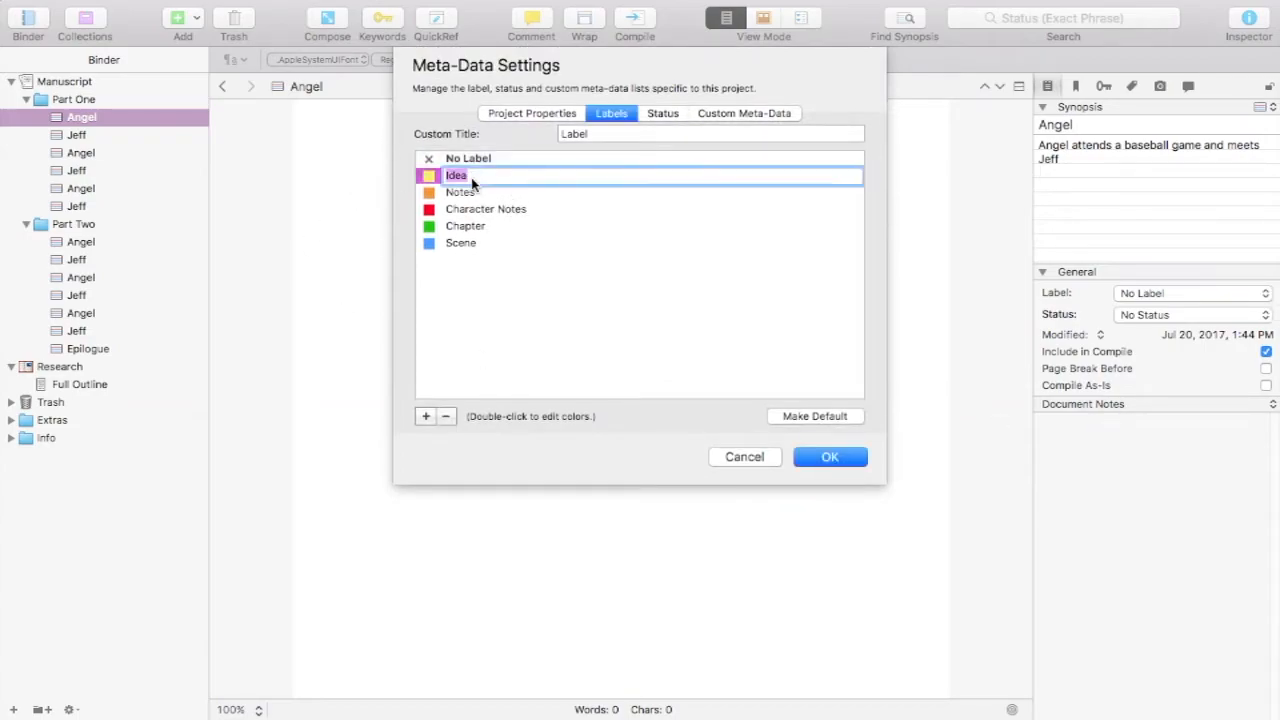
pyautogui.write('To-Do')
pyautogui.doubleClick(475, 191)
pyautogui.write('In')
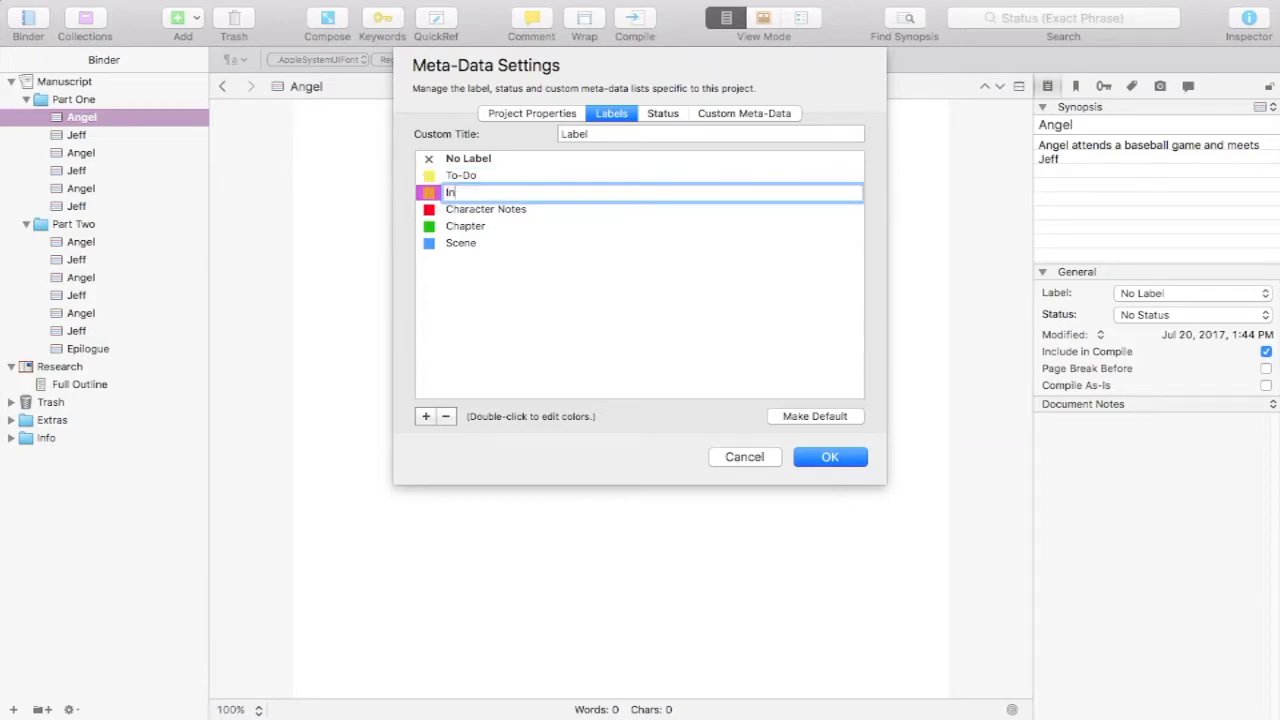
pyautogui.write(' Progress')
# - Rename the Character Notes label "First Draft", the Chapter label "Noted" and the Scene label "Second Draft"
pyautogui.doubleClick(494, 206)
pyautogui.write('First Draft')
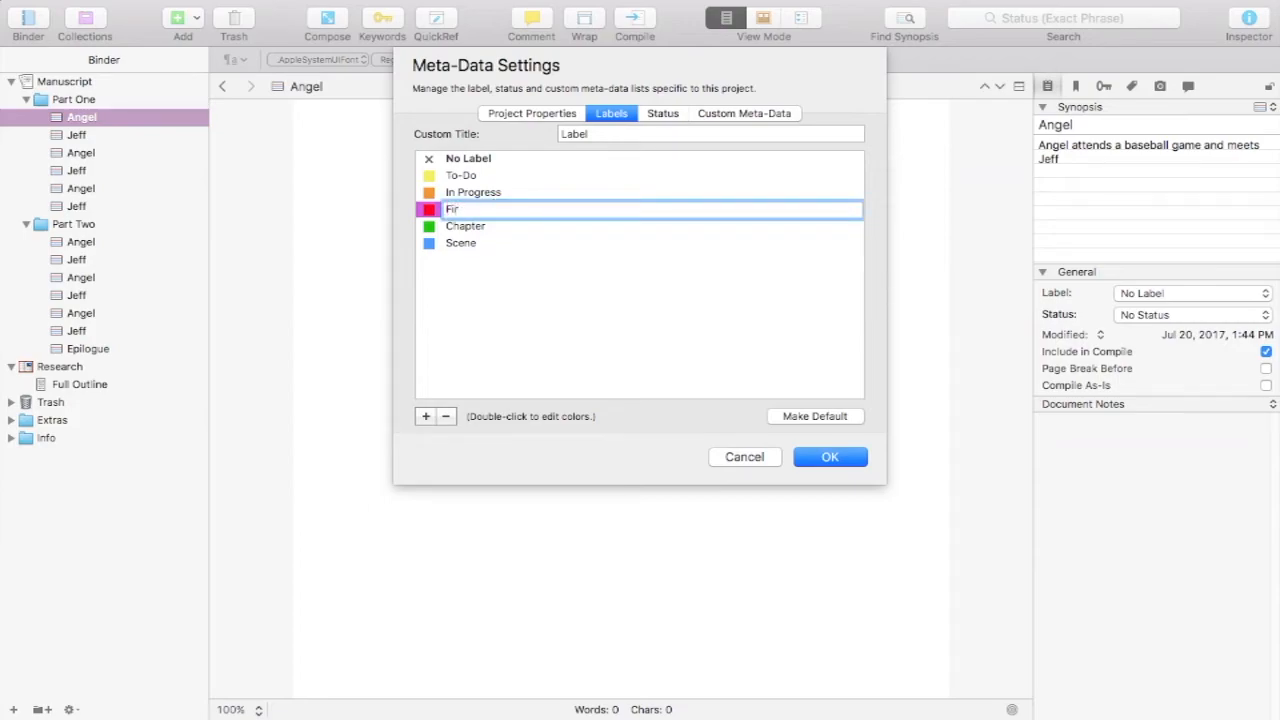
pyautogui.doubleClick(503, 226)
pyautogui.write('Noted')
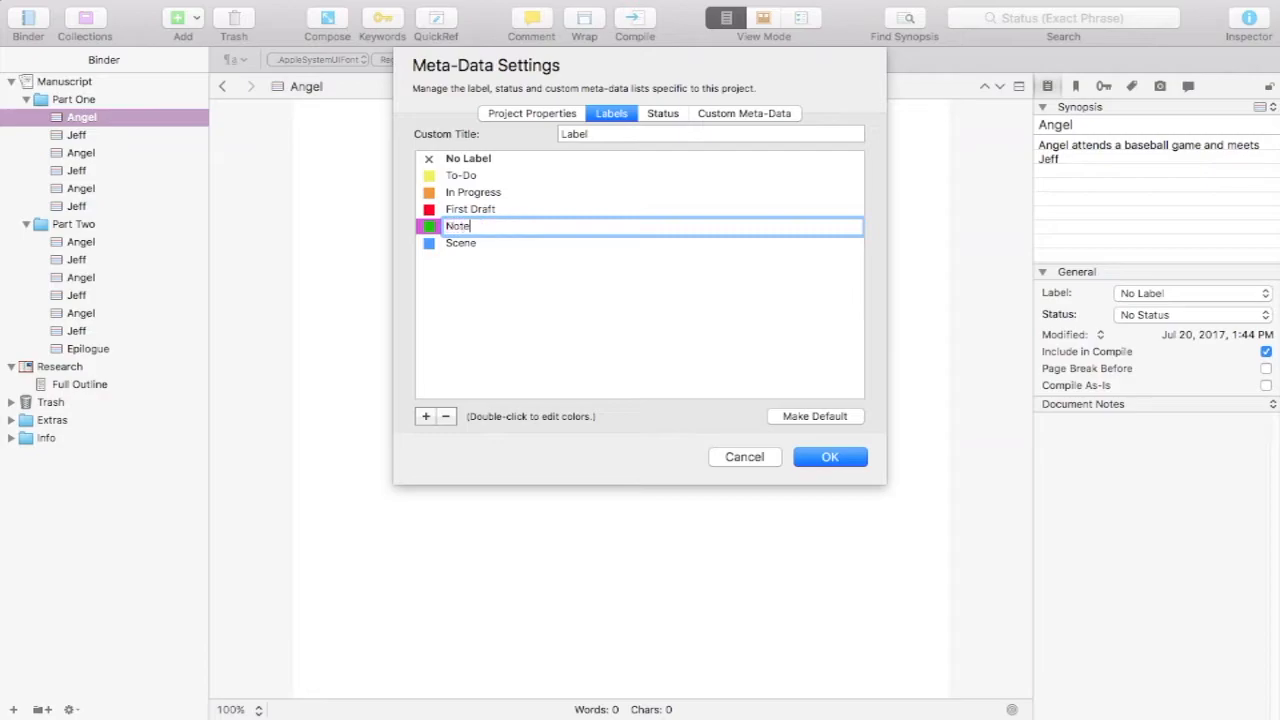
pyautogui.doubleClick(489, 243)
pyautogui.write('Second')
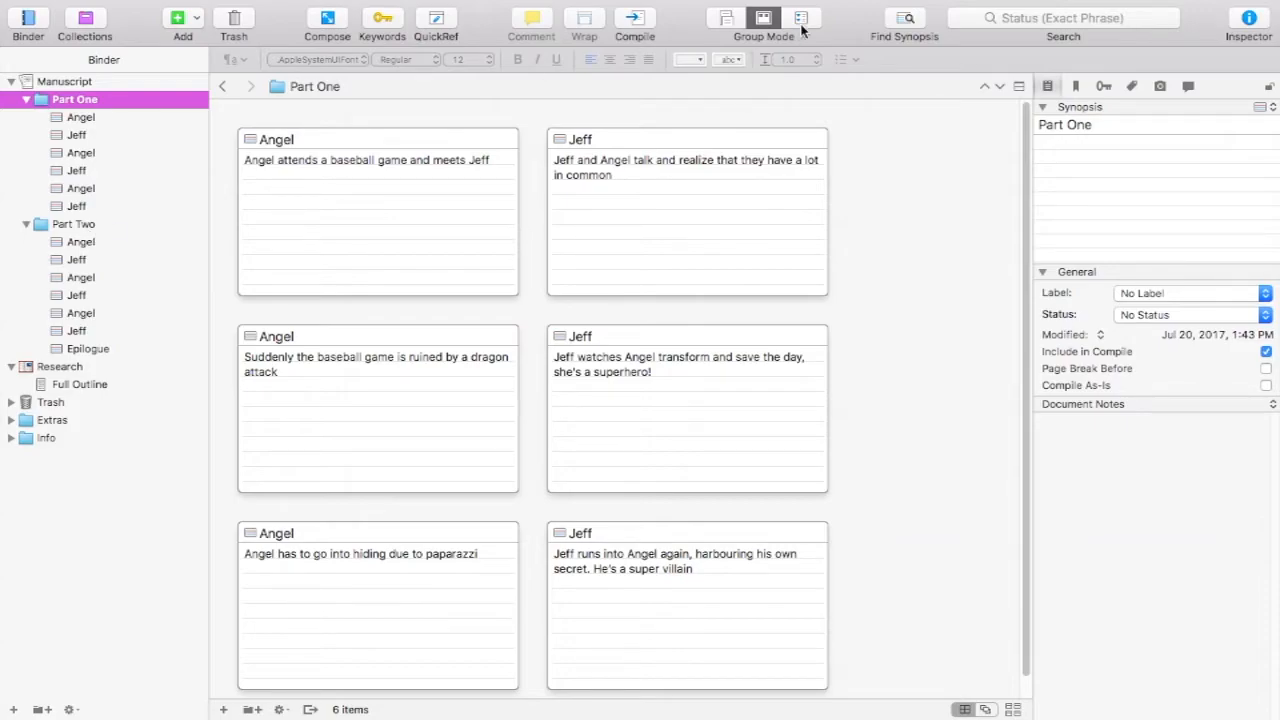
# - Select the Part One and Part Two folders together and show their chapters as index cards on the corkboard
pyautogui.click(726, 18)
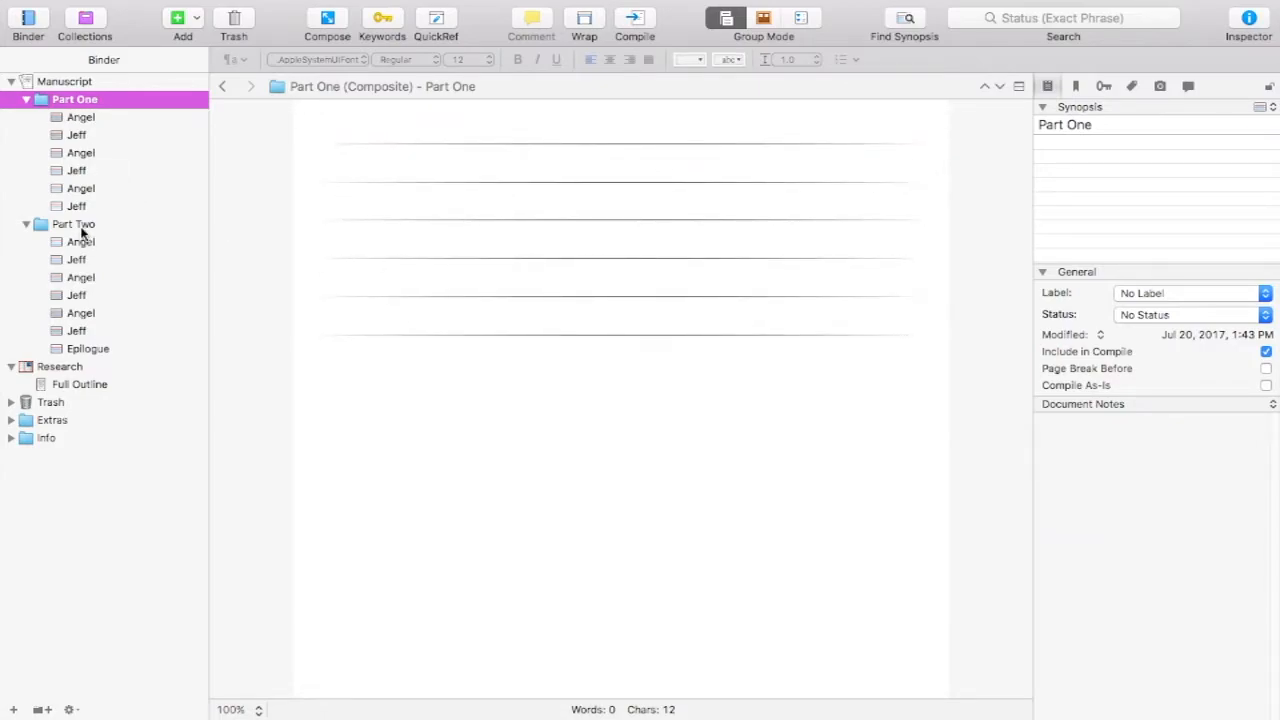
pyautogui.keyDown('super'); pyautogui.click(82, 232); pyautogui.keyUp('super')
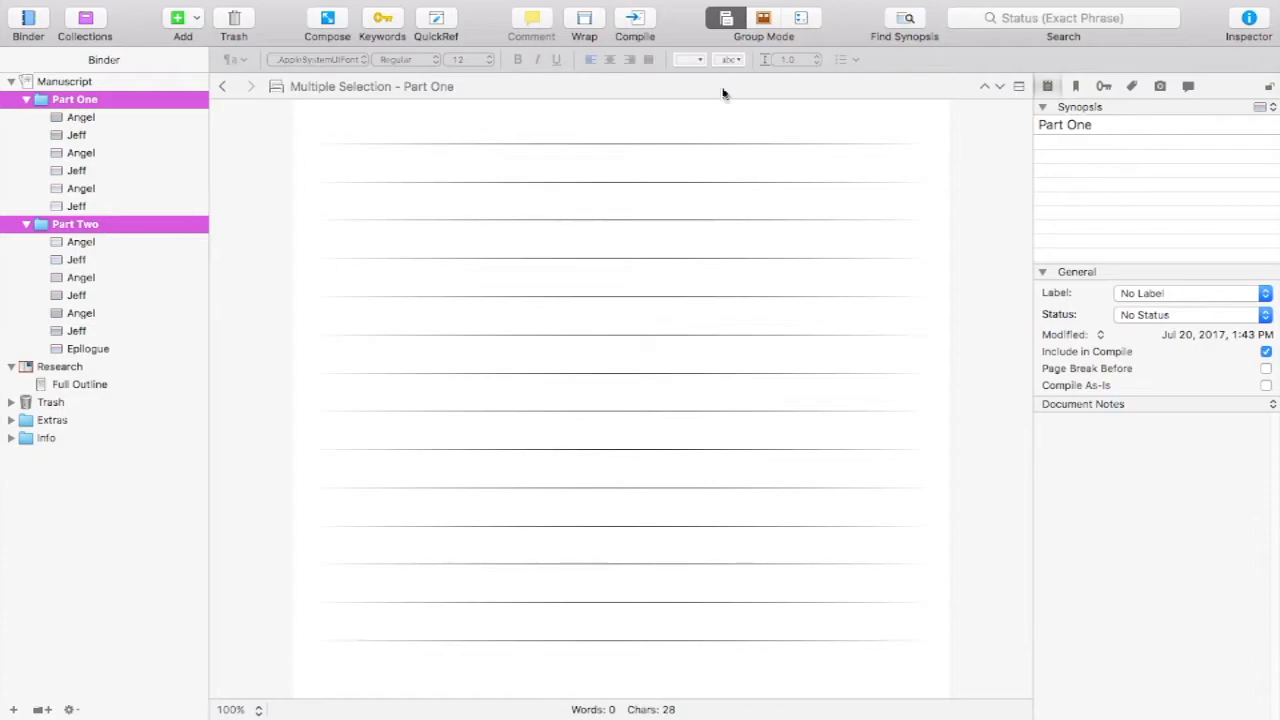
pyautogui.click(766, 20)
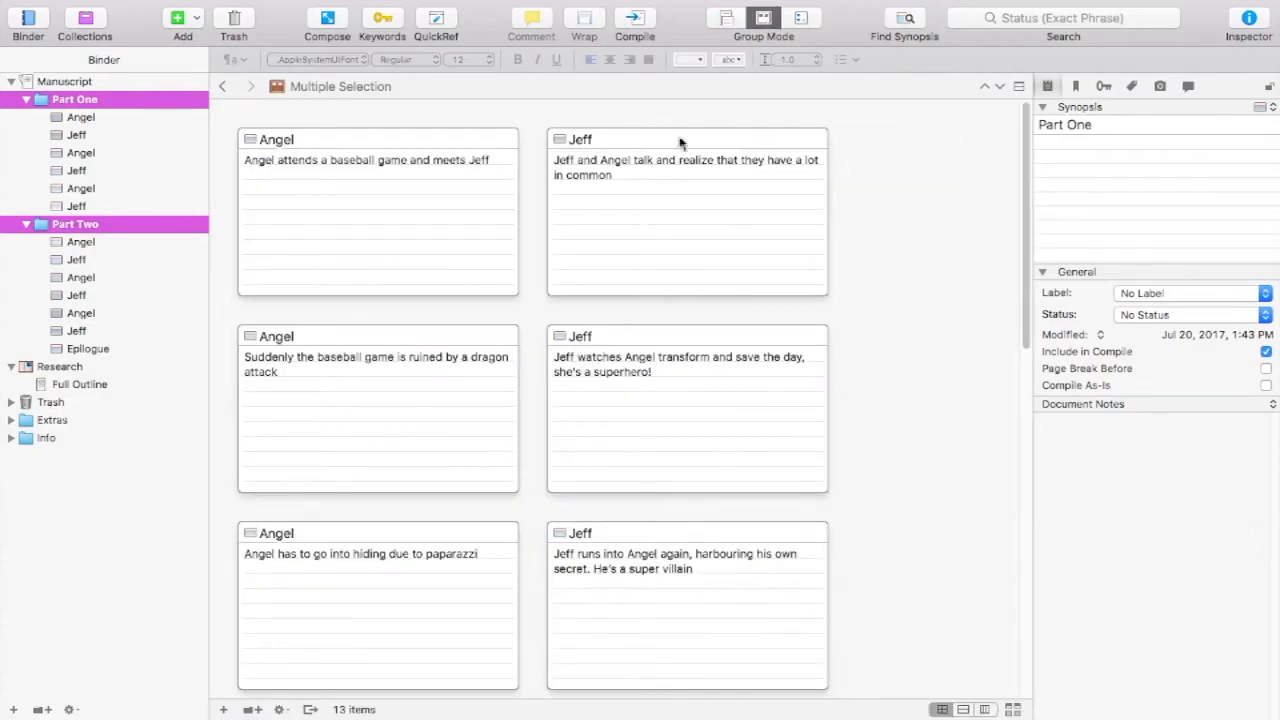
pyautogui.scroll(-10, 575, 405)
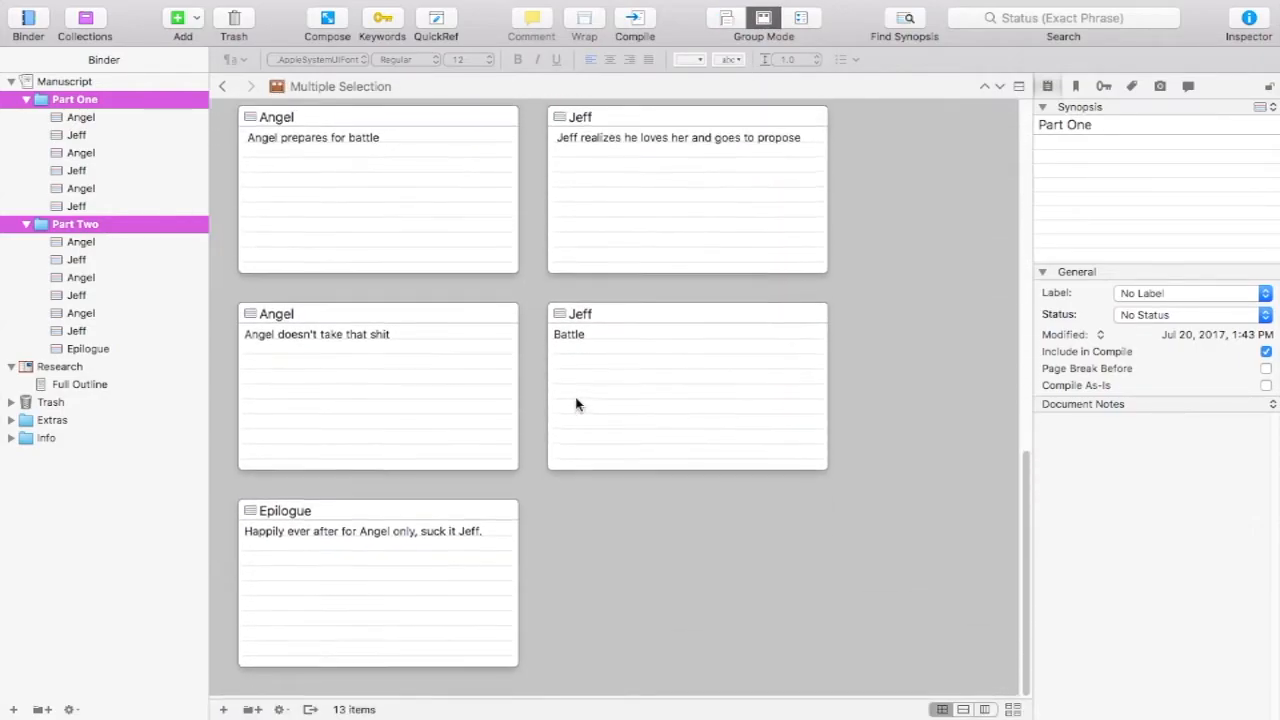
pyautogui.scroll(10, 575, 405)
pyautogui.scroll(-5, 575, 405)
pyautogui.scroll(-5, 575, 405)
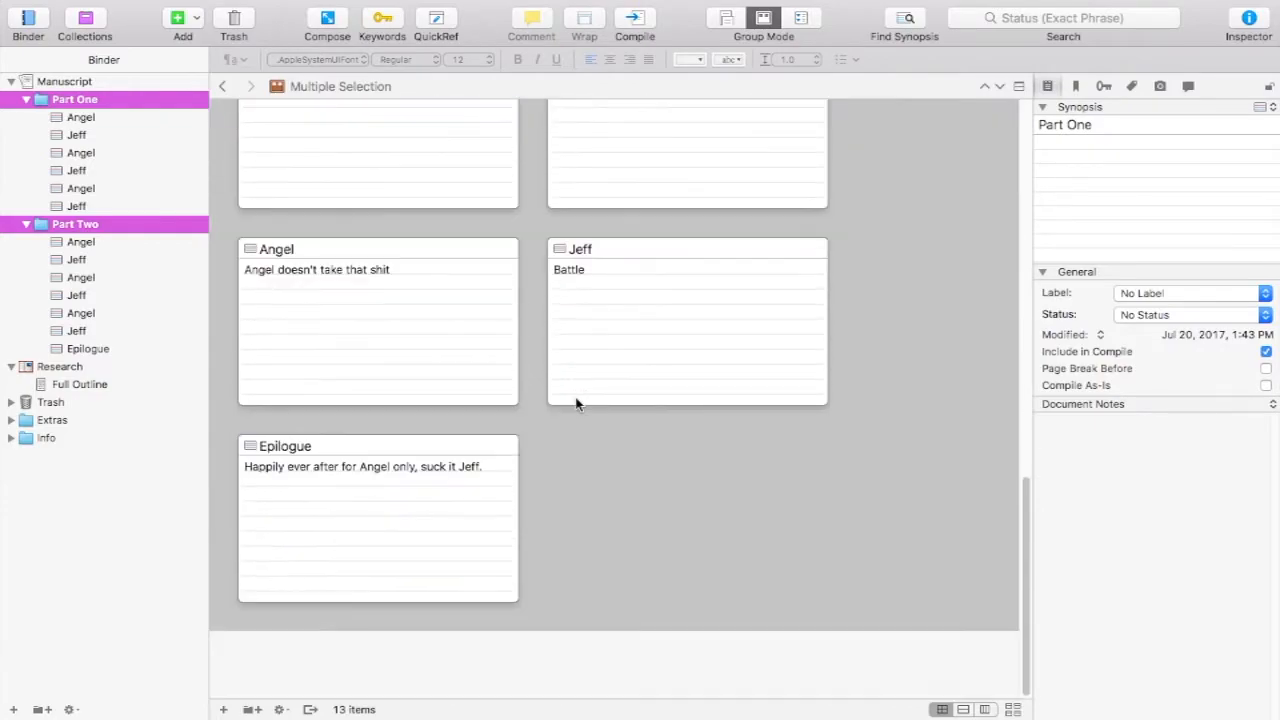
pyautogui.scroll(10, 575, 405)
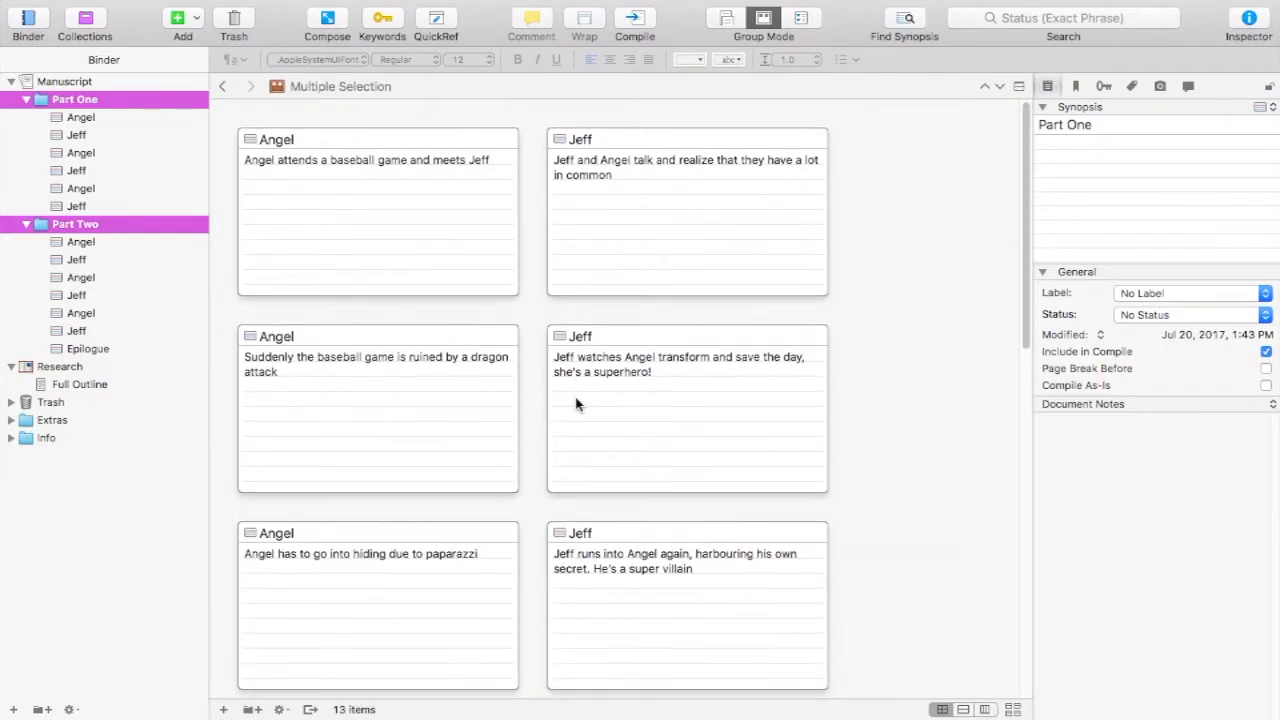
# - Select every index card from Part One and Part Two, including the Epilogue, and assign them the To-Do label
pyautogui.click(393, 216)
pyautogui.keyDown('super'); pyautogui.click(651, 237); pyautogui.keyUp('super')
pyautogui.keyDown('super'); pyautogui.click(443, 440); pyautogui.keyUp('super')
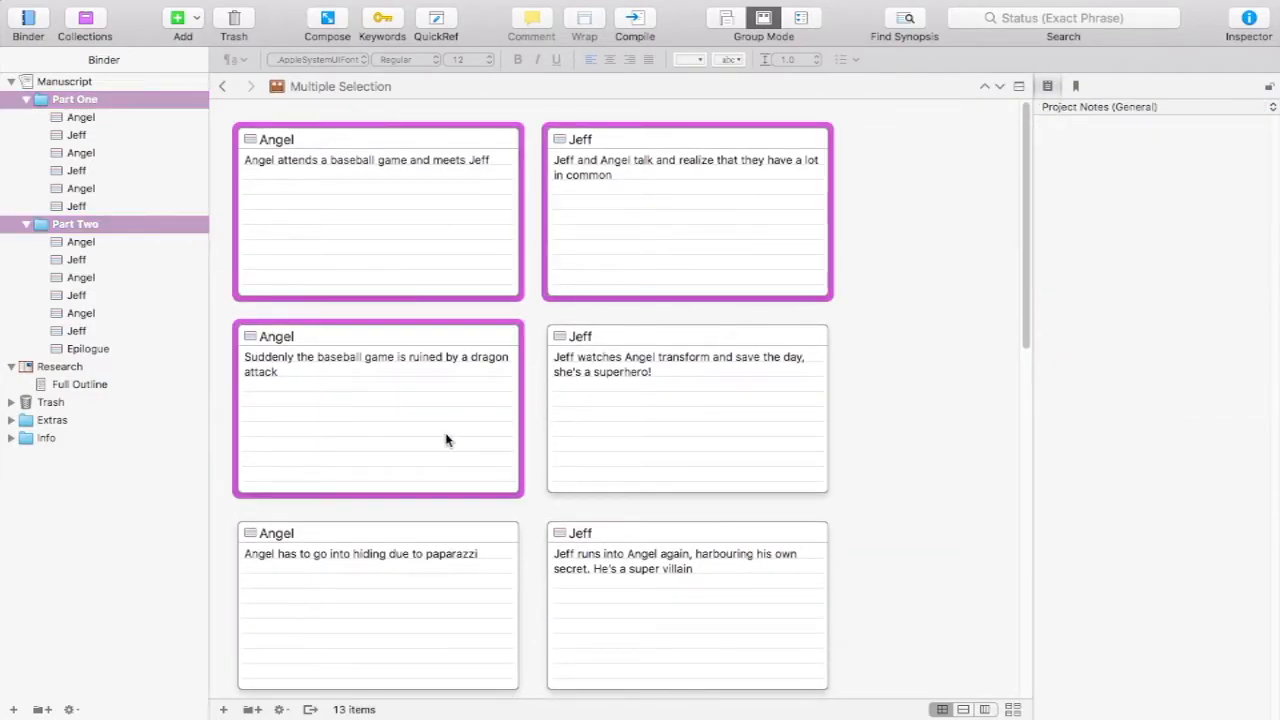
pyautogui.keyDown('super'); pyautogui.click(632, 469); pyautogui.keyUp('super')
pyautogui.keyDown('super'); pyautogui.click(503, 594); pyautogui.keyUp('super')
pyautogui.keyDown('super'); pyautogui.click(690, 570); pyautogui.keyUp('super')
pyautogui.scroll(-5, 475, 402)
pyautogui.keyDown('super'); pyautogui.click(430, 375); pyautogui.keyUp('super')
pyautogui.keyDown('super'); pyautogui.click(628, 380); pyautogui.keyUp('super')
pyautogui.keyDown('super'); pyautogui.click(626, 506); pyautogui.keyUp('super')
pyautogui.keyDown('super'); pyautogui.click(423, 514); pyautogui.keyUp('super')
pyautogui.scroll(-5, 423, 510)
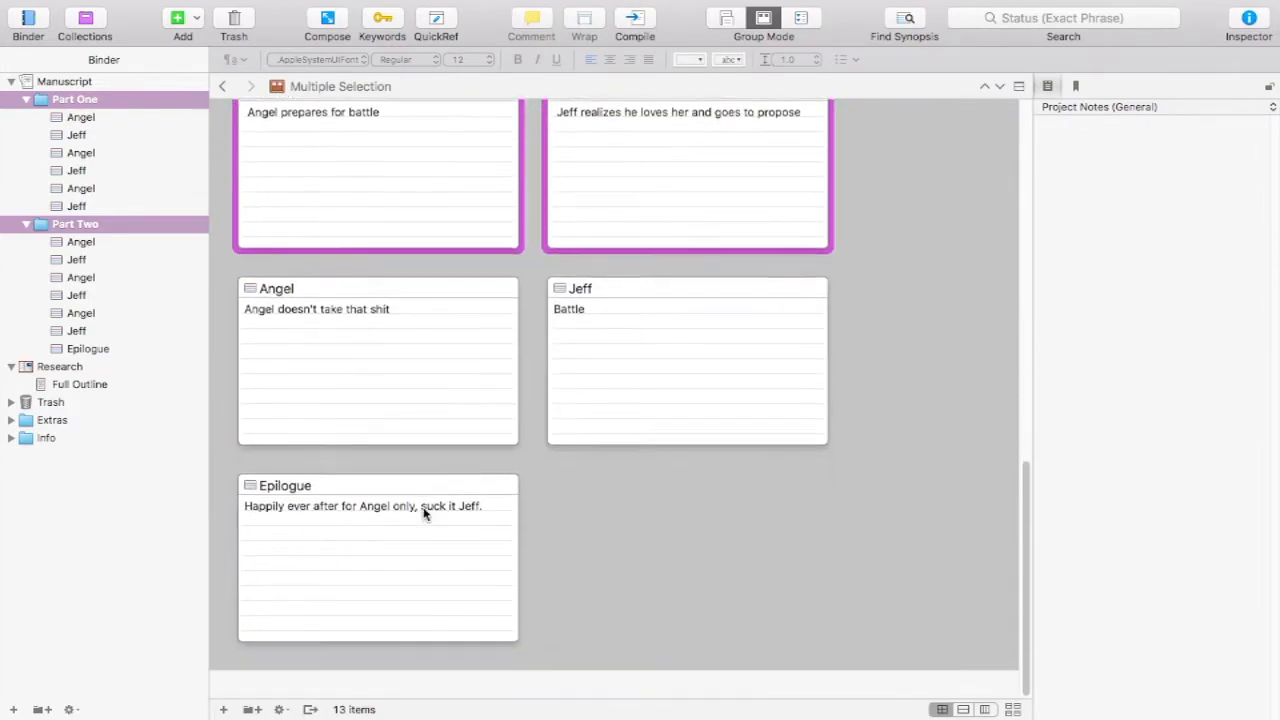
pyautogui.keyDown('super'); pyautogui.click(432, 380); pyautogui.keyUp('super')
pyautogui.keyDown('super'); pyautogui.click(731, 425); pyautogui.keyUp('super')
pyautogui.keyDown('super'); pyautogui.click(452, 594); pyautogui.keyUp('super')
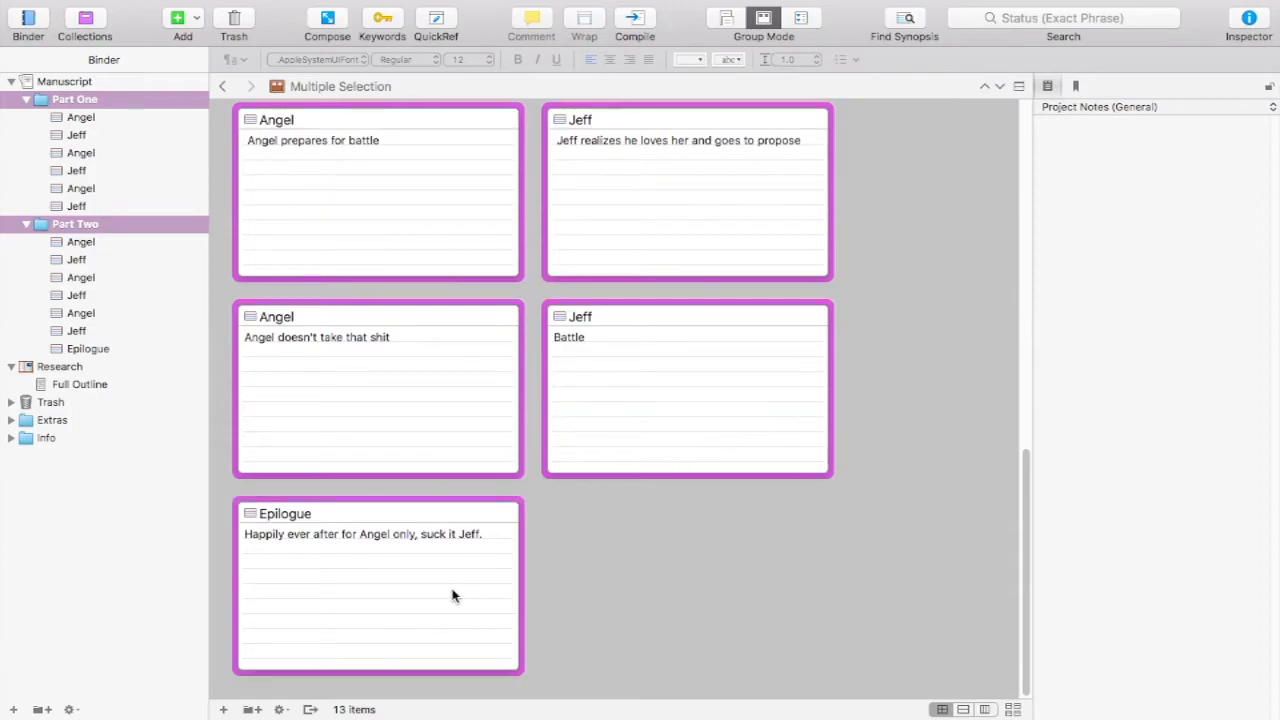
pyautogui.scroll(10, 987, 380)
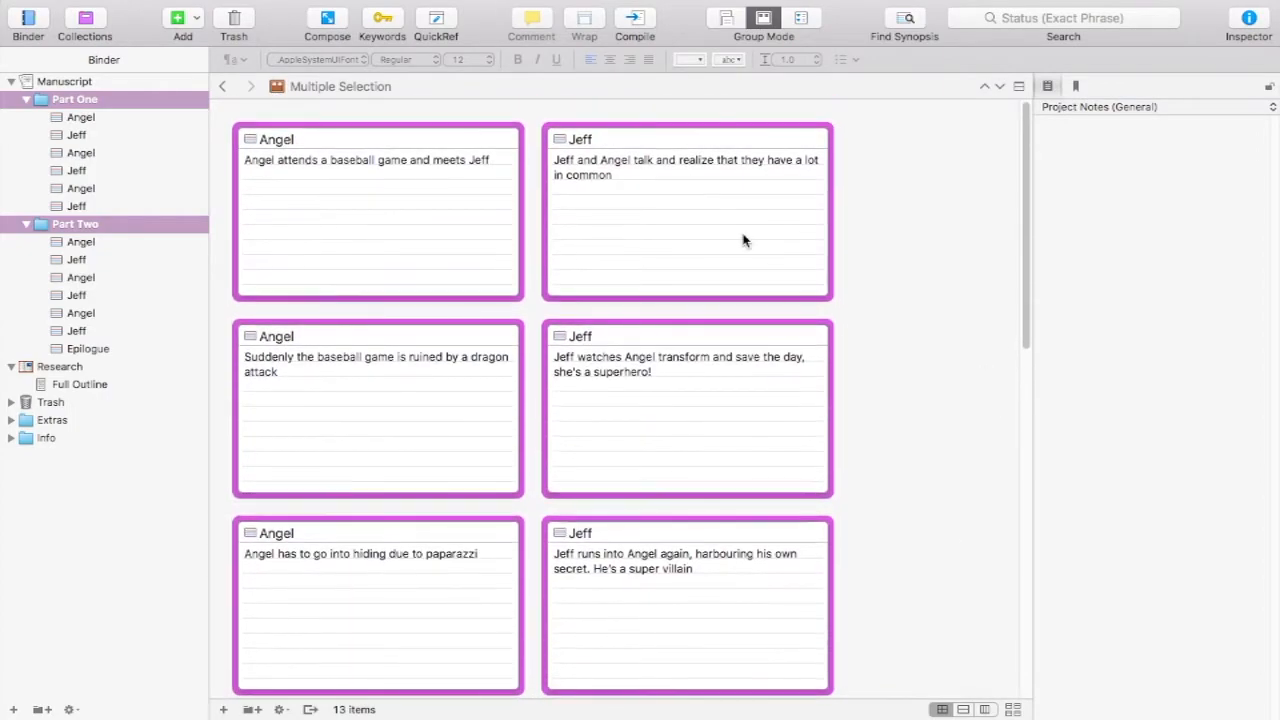
pyautogui.rightClick(743, 240)
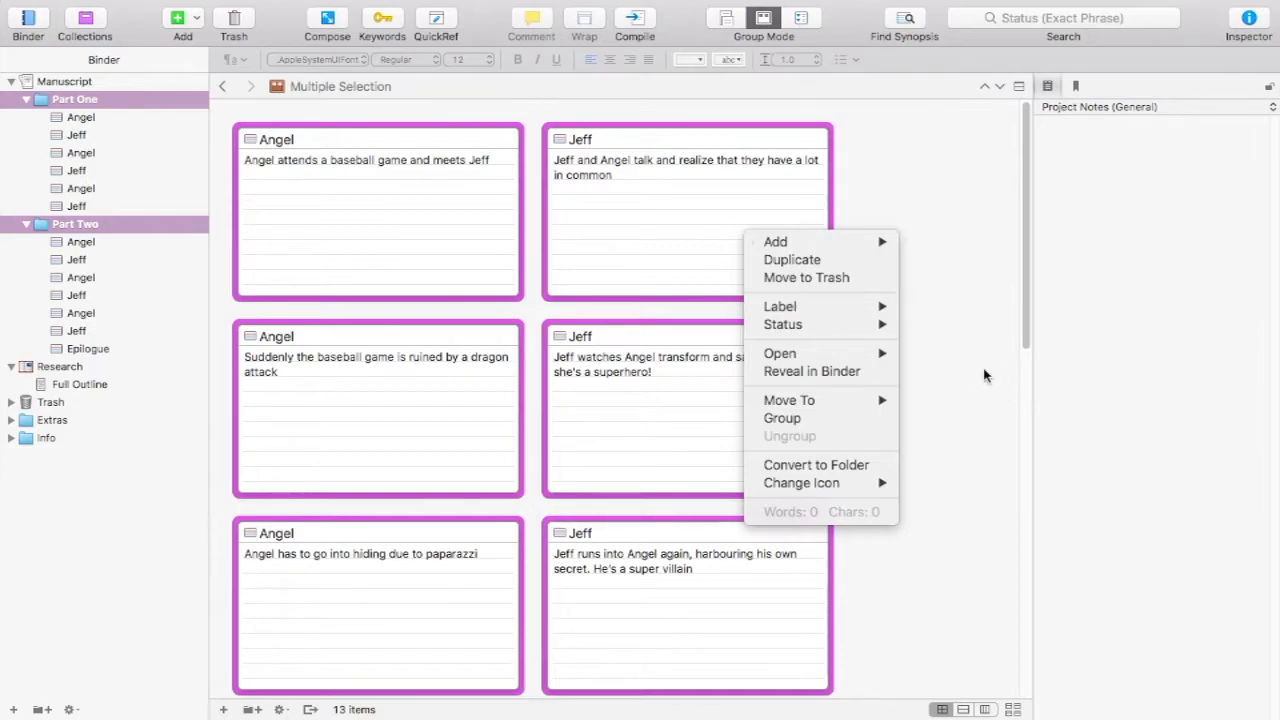
pyautogui.moveTo(877, 322)
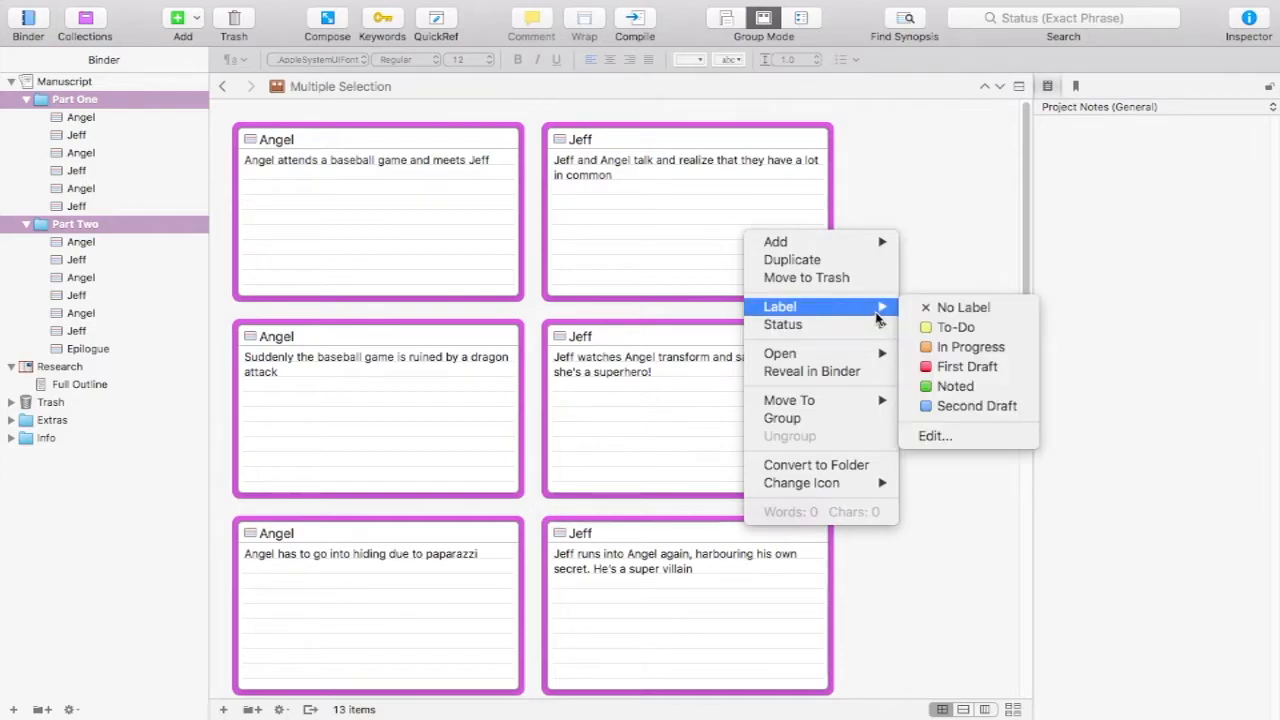
pyautogui.click(943, 326)
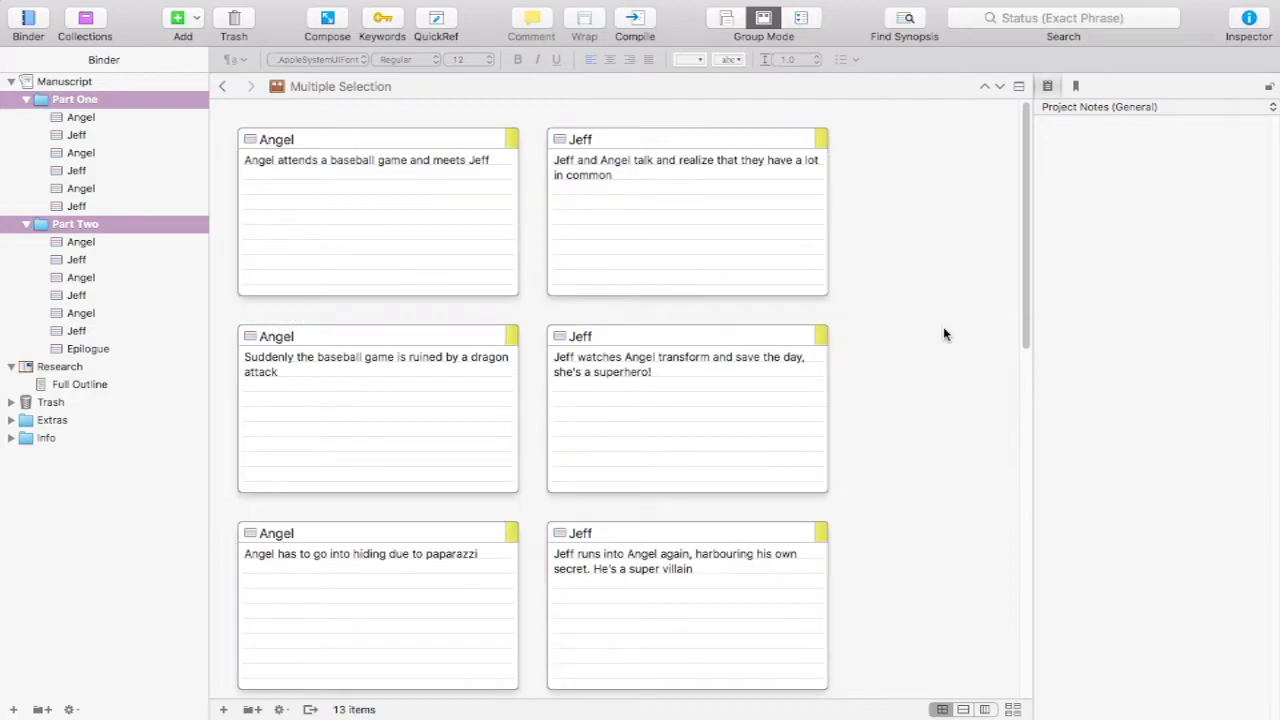
# - Apply the label color to the index cards on the corkboard
pyautogui.scroll(-10, 943, 326)
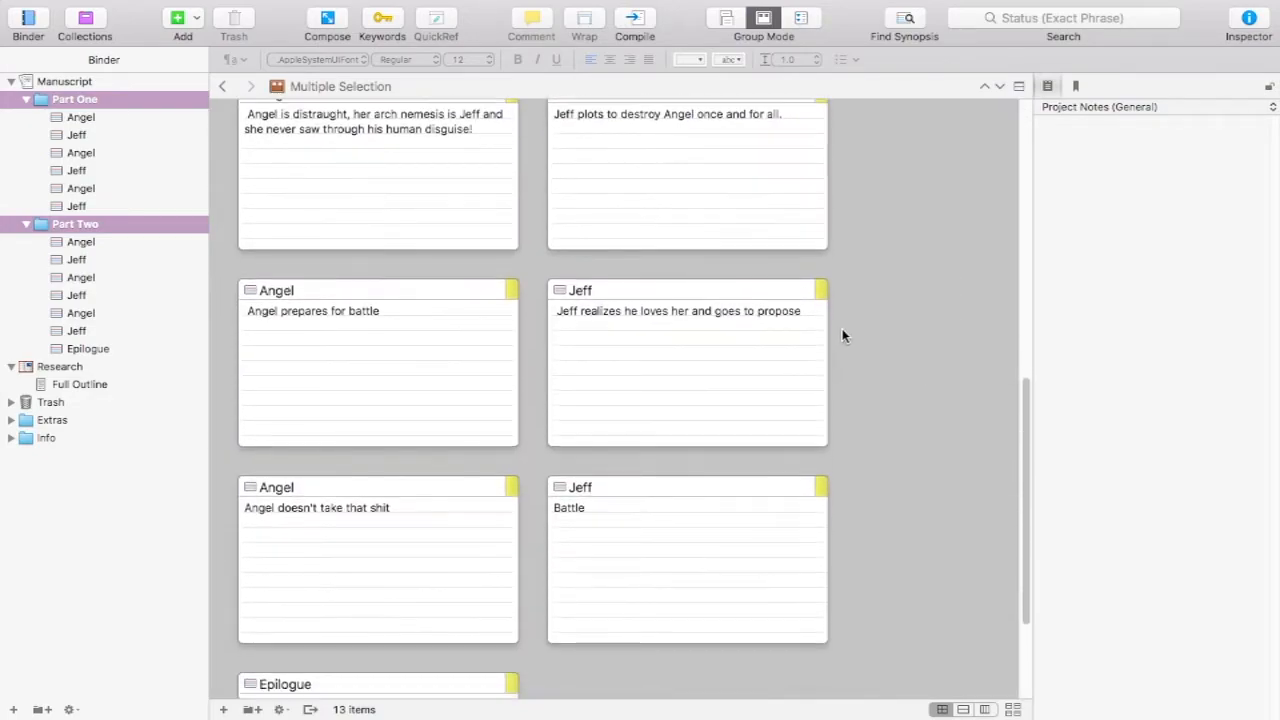
pyautogui.scroll(5, 506, 157)
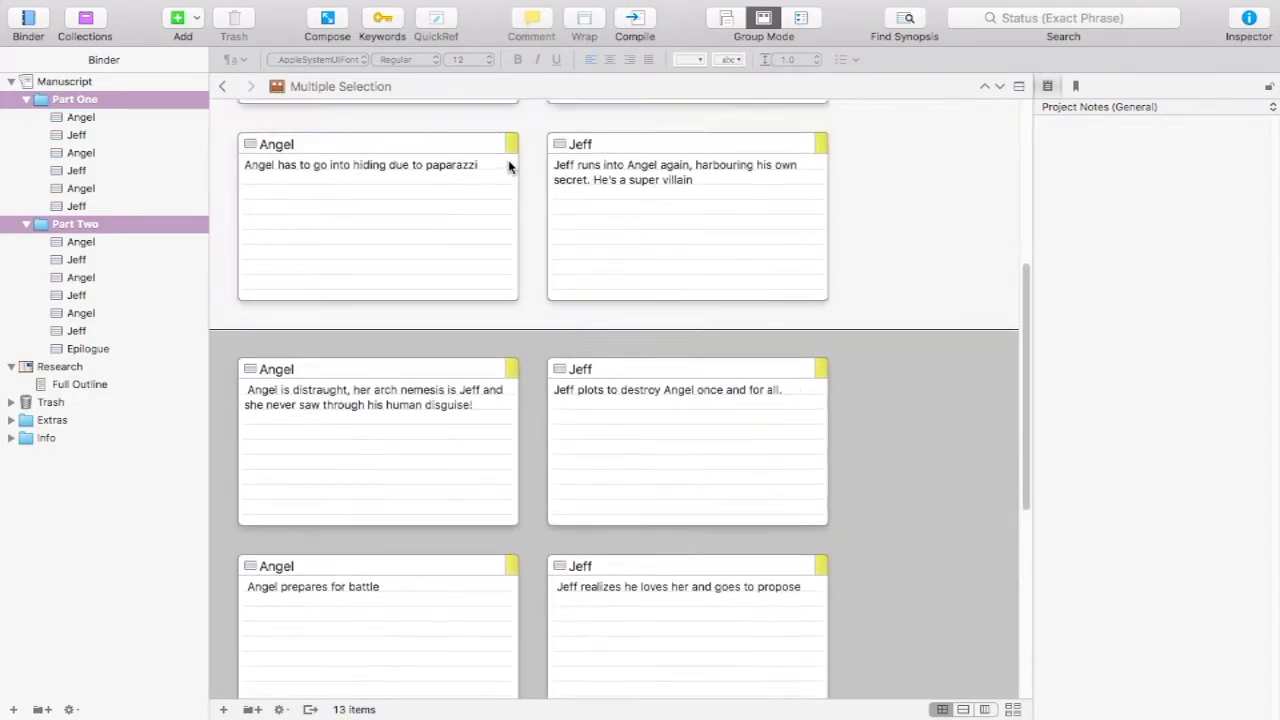
pyautogui.scroll(5, 511, 385)
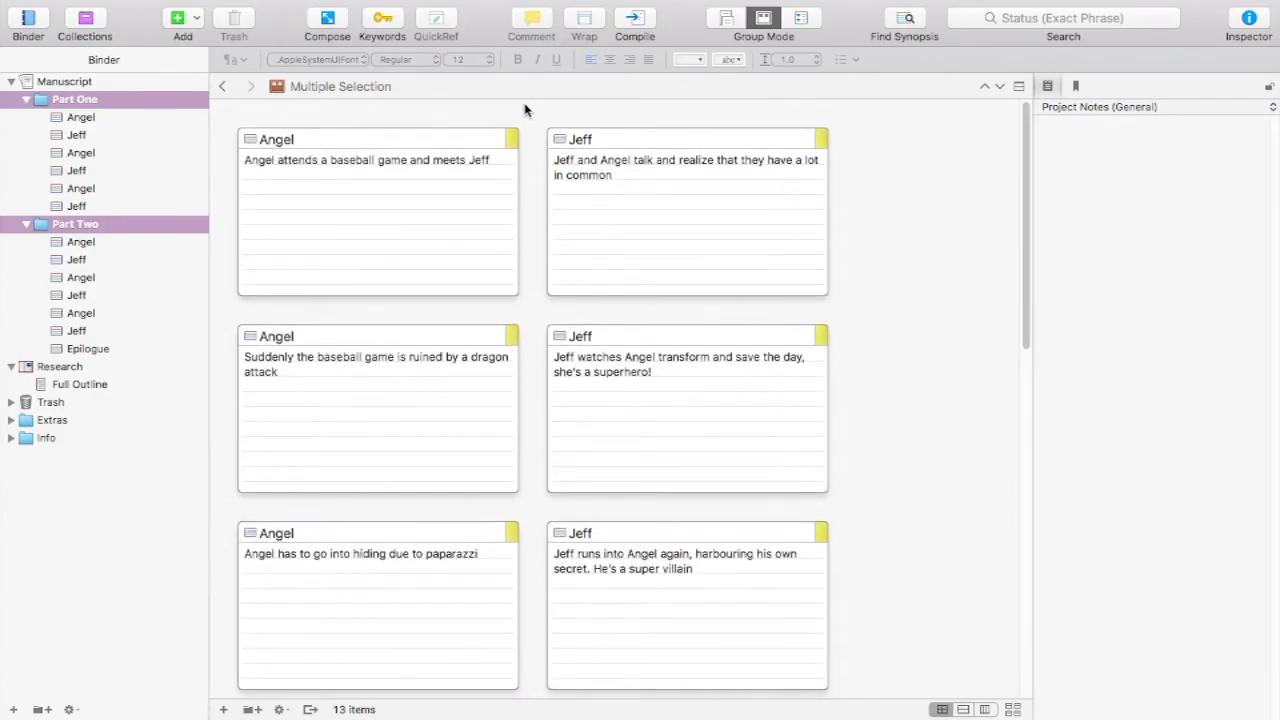
pyautogui.moveTo(492, 5)
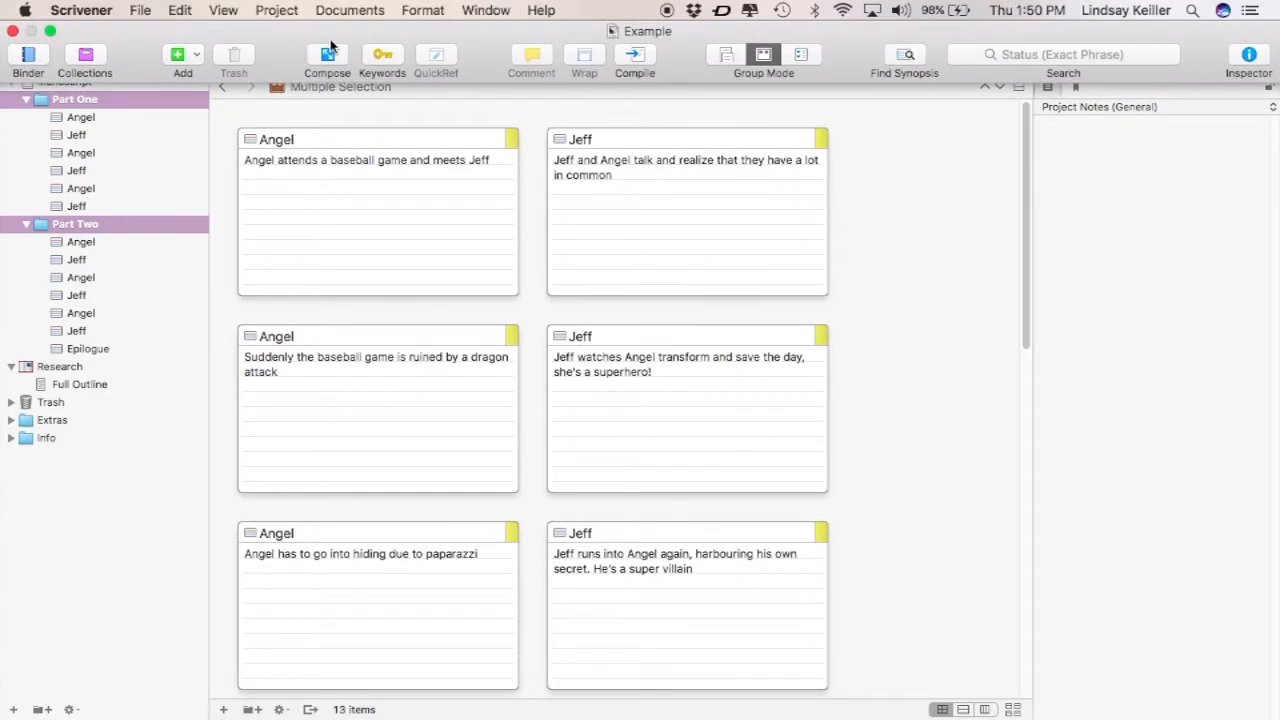
pyautogui.click(412, 12)
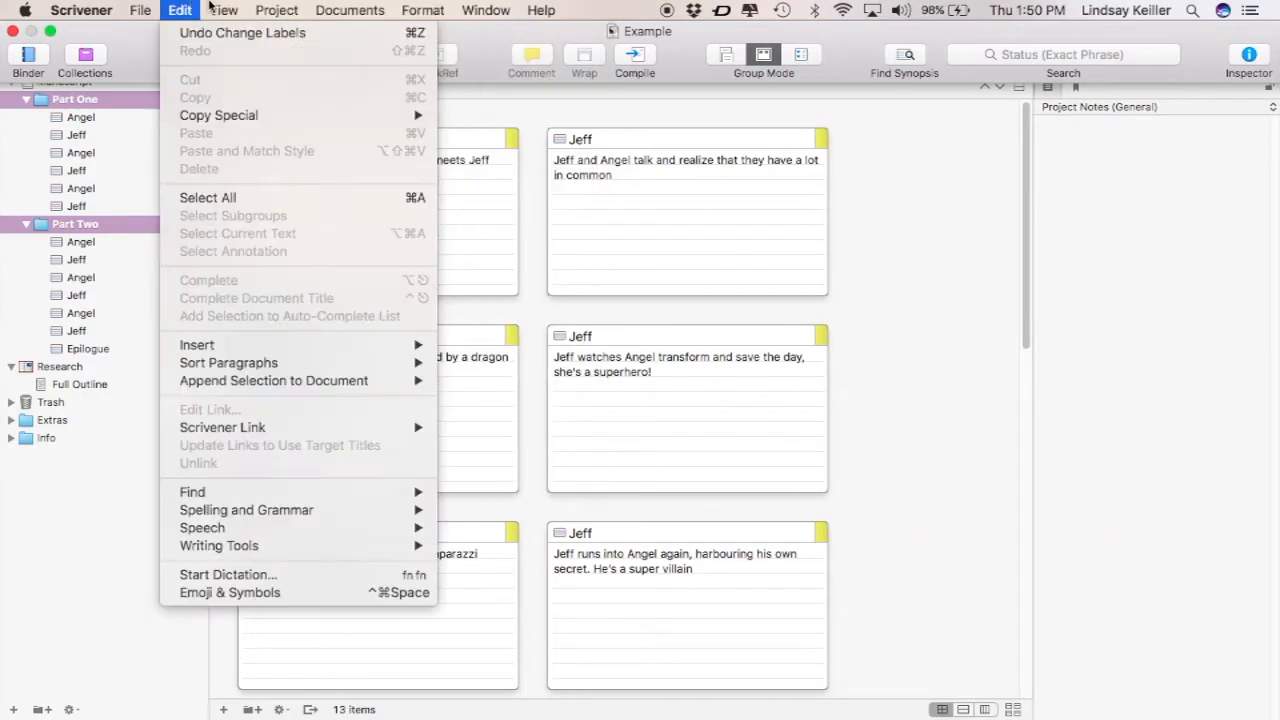
pyautogui.moveTo(226, 9)
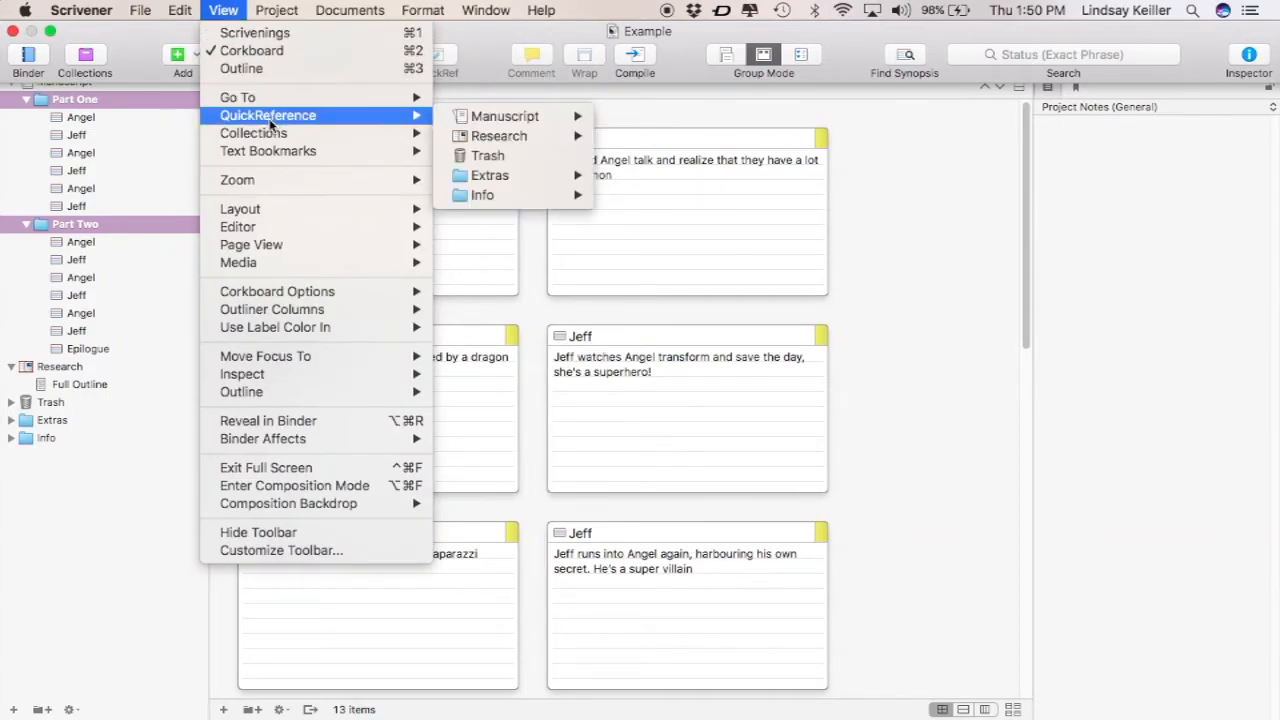
pyautogui.moveTo(353, 339)
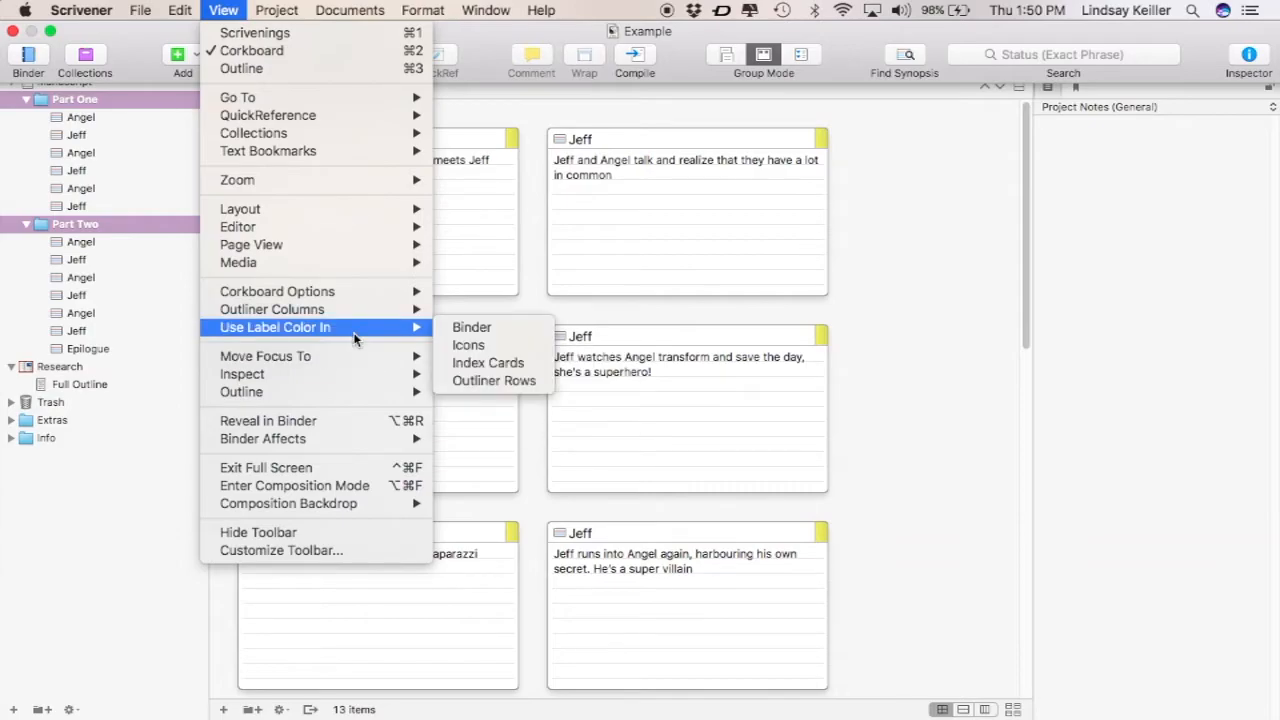
pyautogui.click(485, 363)
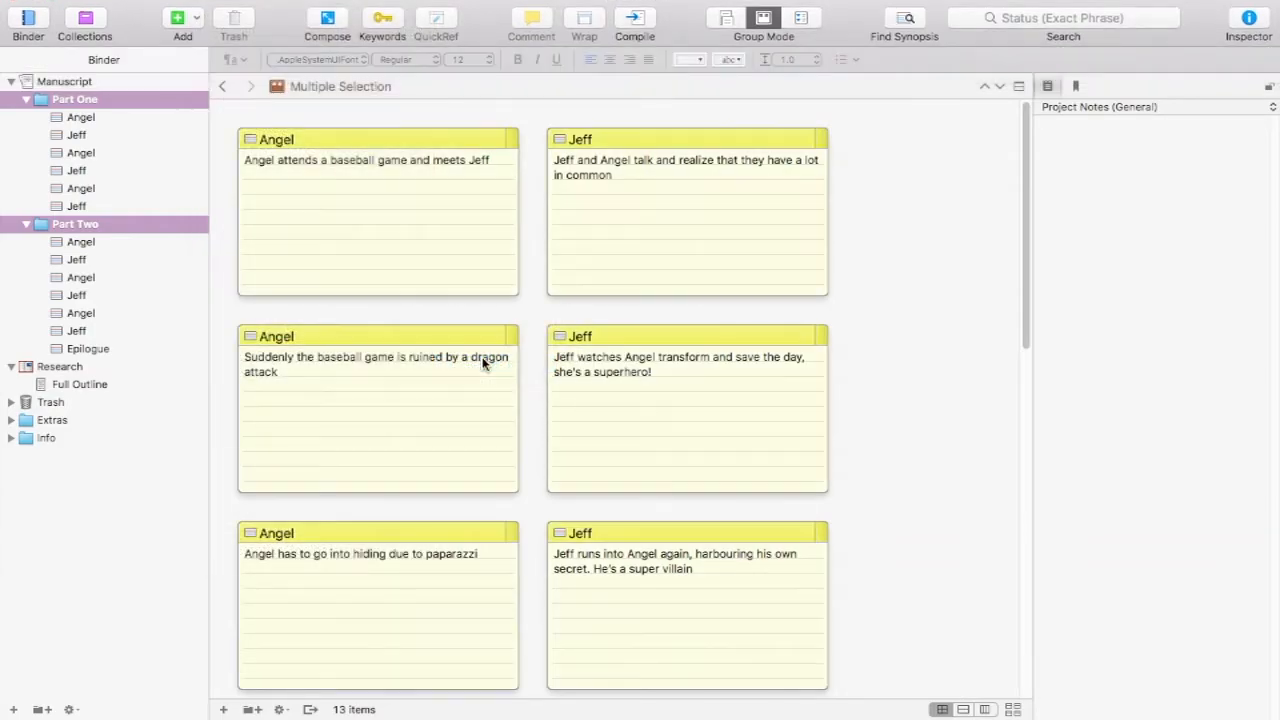
# - Look over the label colors on the index cards from the first Angel chapter to the Epilogue
pyautogui.scroll(-5, 580, 400)
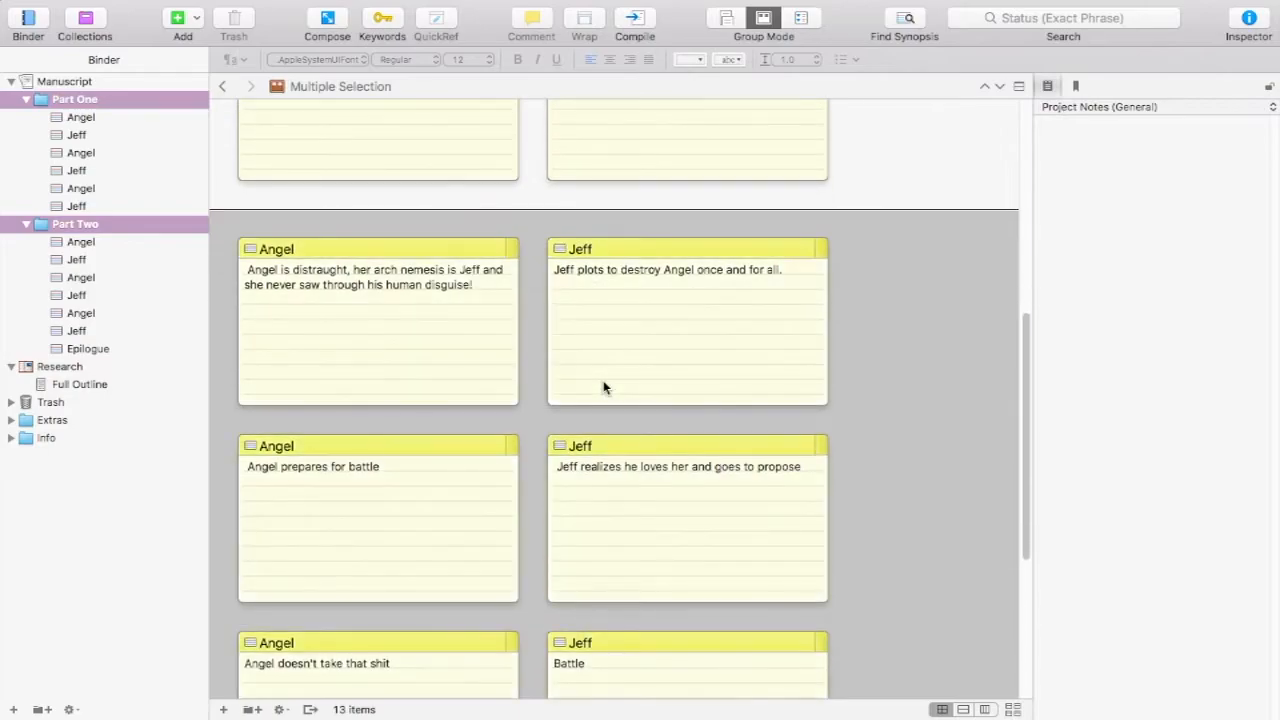
pyautogui.scroll(-3, 603, 385)
pyautogui.scroll(8, 603, 385)
pyautogui.scroll(-3, 603, 385)
pyautogui.scroll(3, 603, 385)
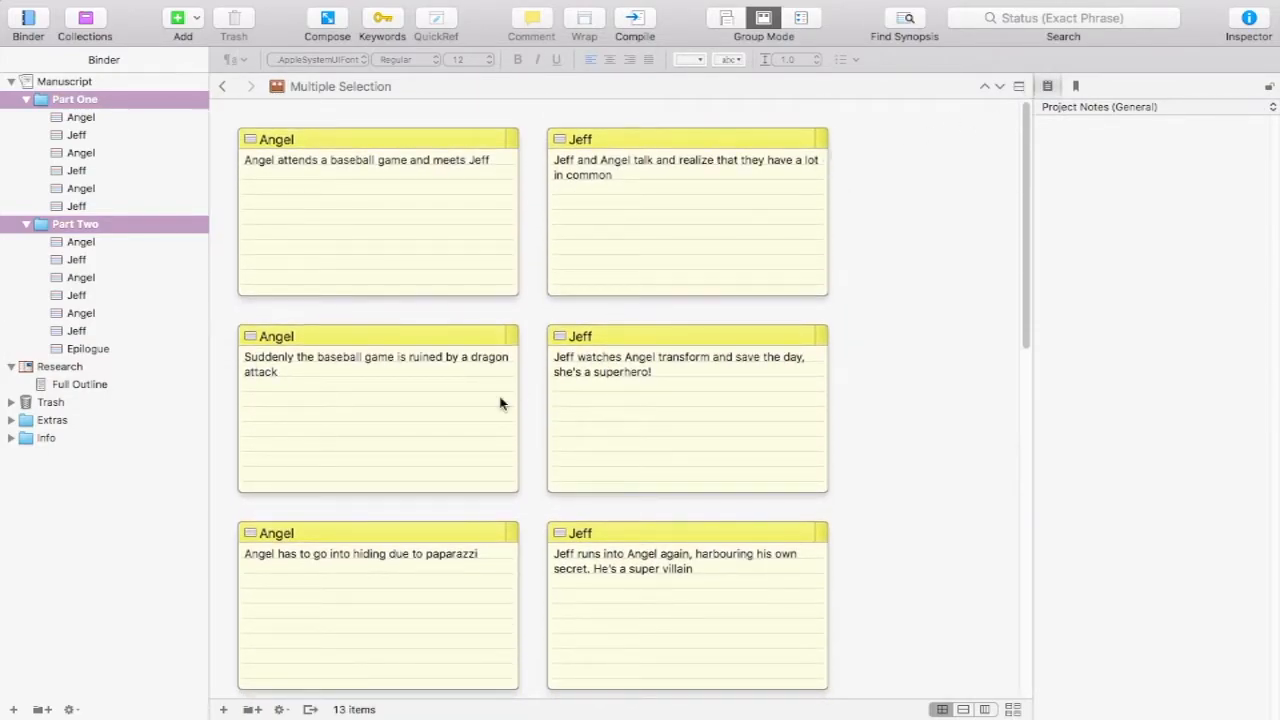
pyautogui.scroll(-10, 501, 403)
pyautogui.scroll(10, 501, 403)
pyautogui.scroll(-10, 501, 403)
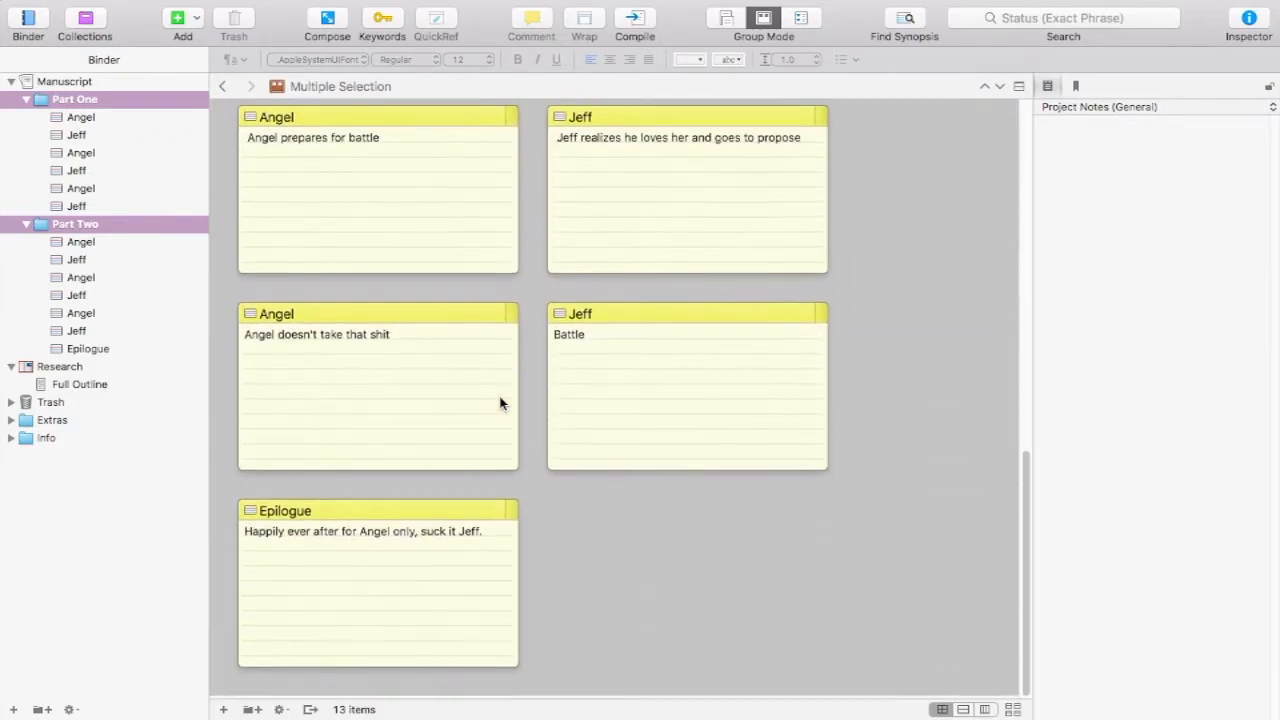
pyautogui.scroll(10, 501, 403)
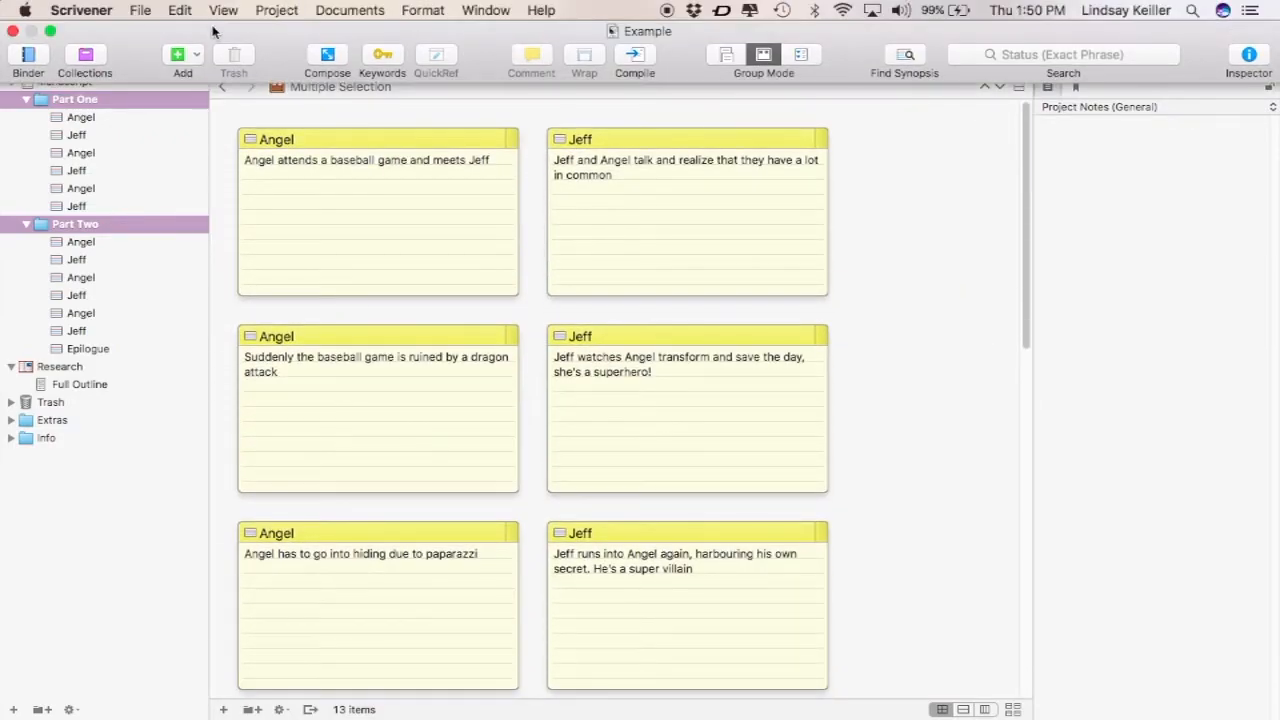
# - Apply the label color to the documents in the binder as well
pyautogui.click(223, 10)
pyautogui.moveTo(360, 327)
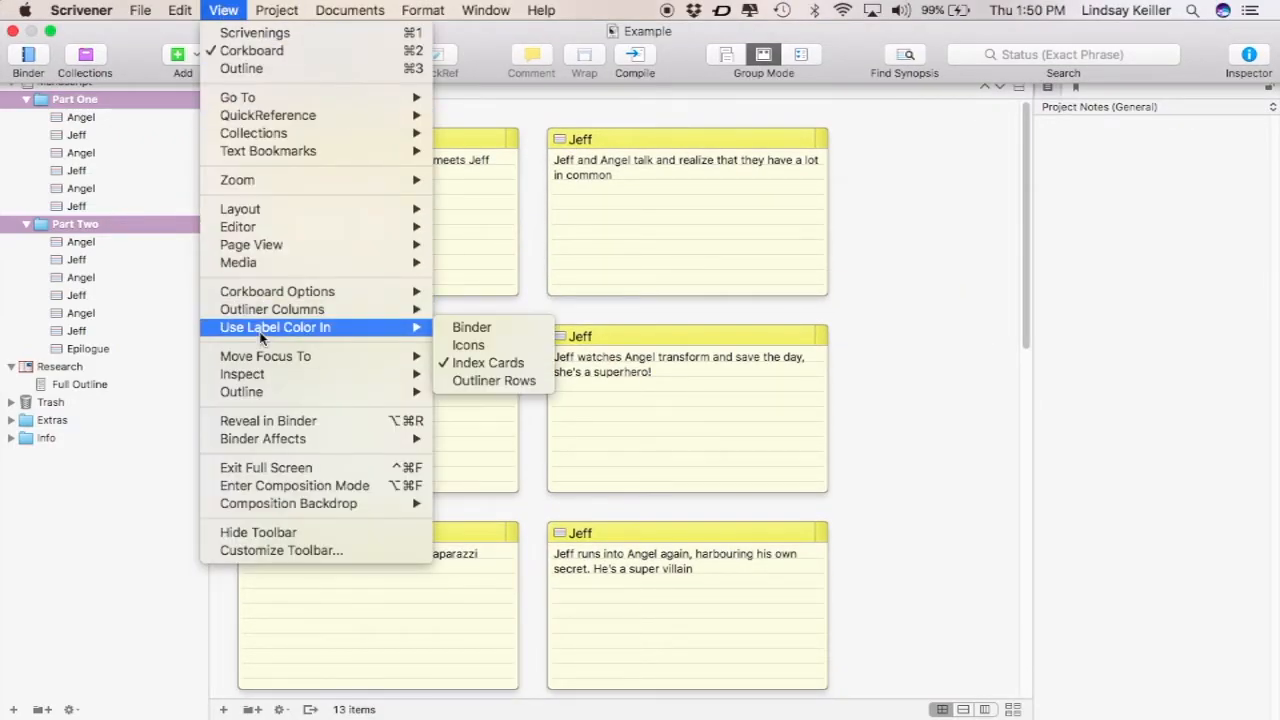
pyautogui.click(488, 330)
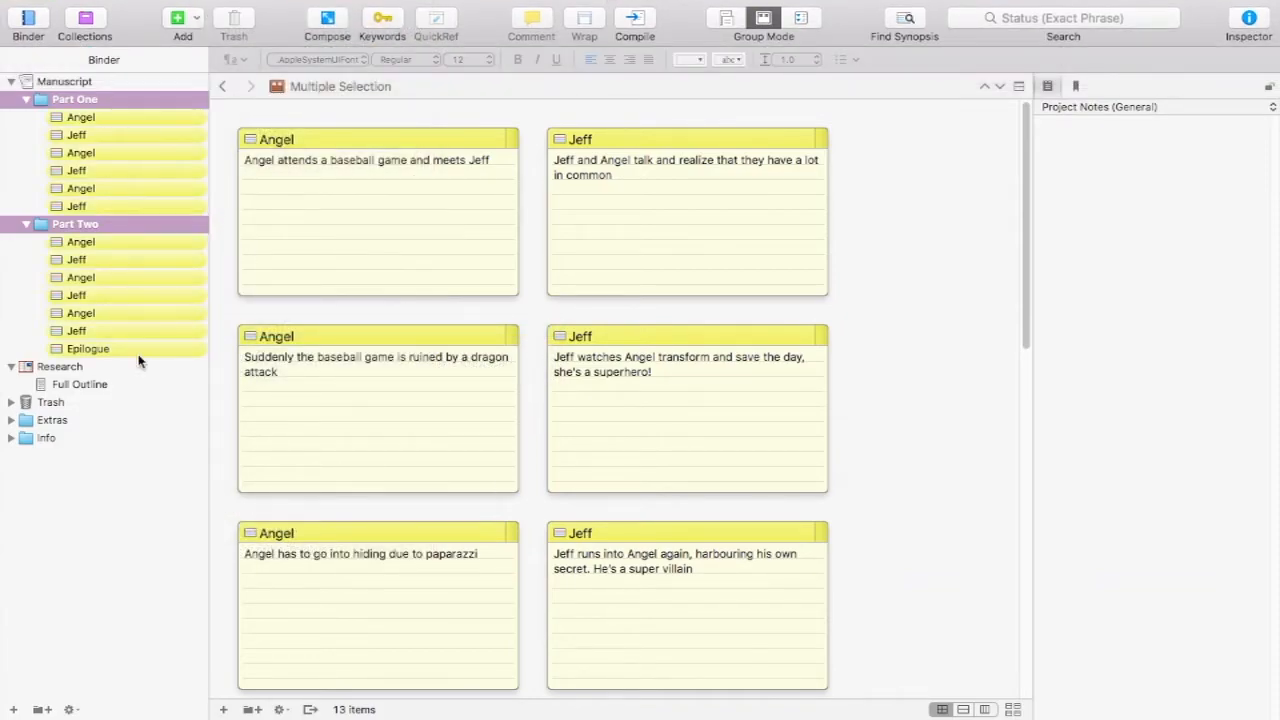
# - Remove the label color from the documents in the binder and apply it to the outliner rows instead
pyautogui.click(224, 10)
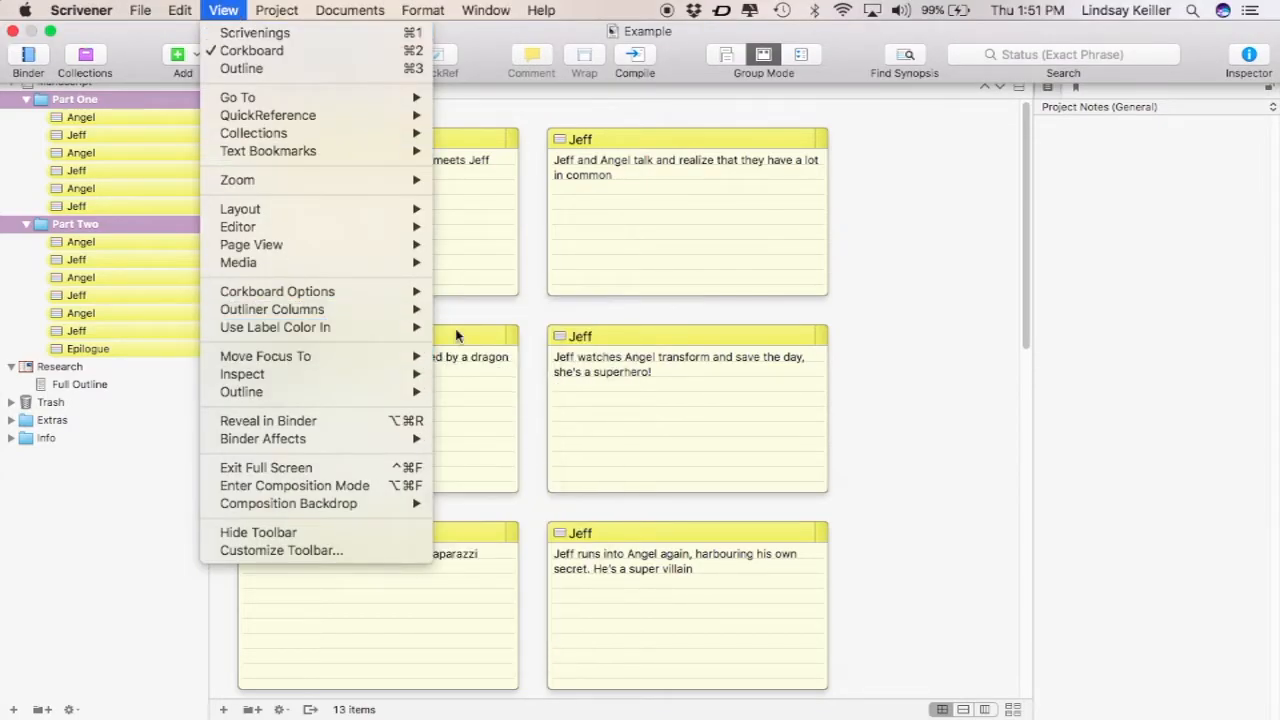
pyautogui.moveTo(416, 330)
pyautogui.click(460, 328)
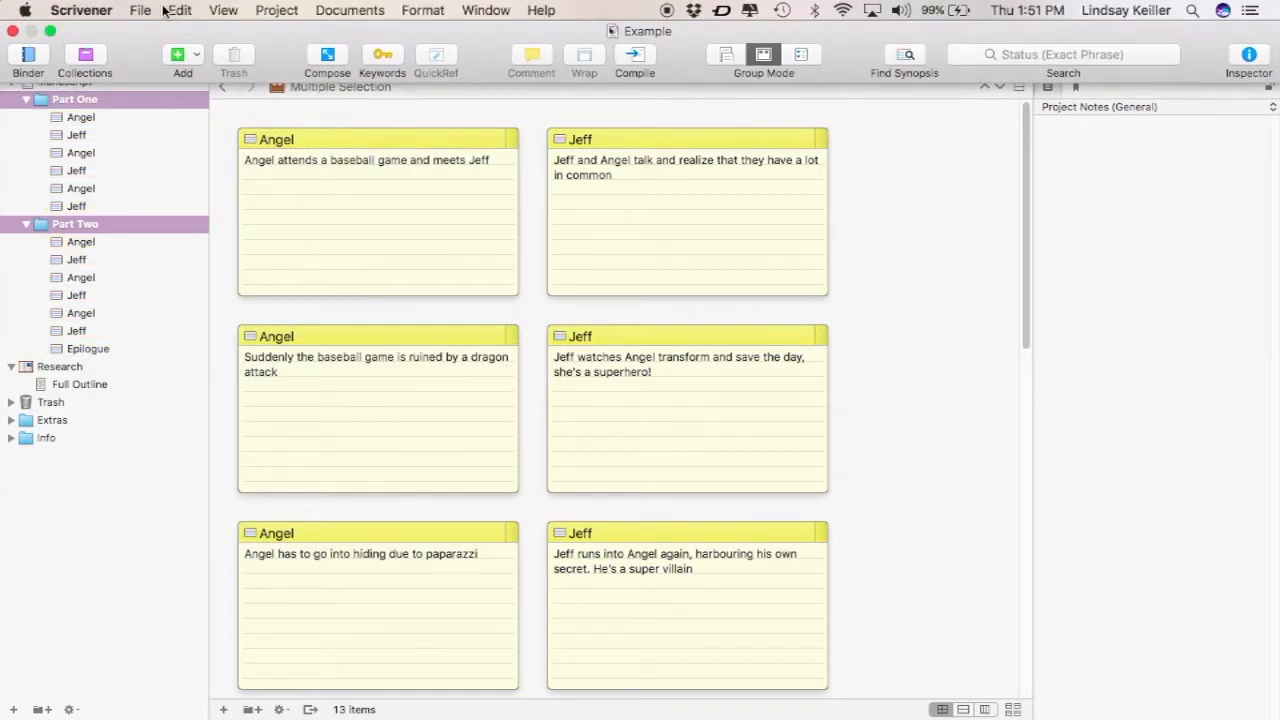
pyautogui.click(215, 12)
pyautogui.moveTo(255, 313)
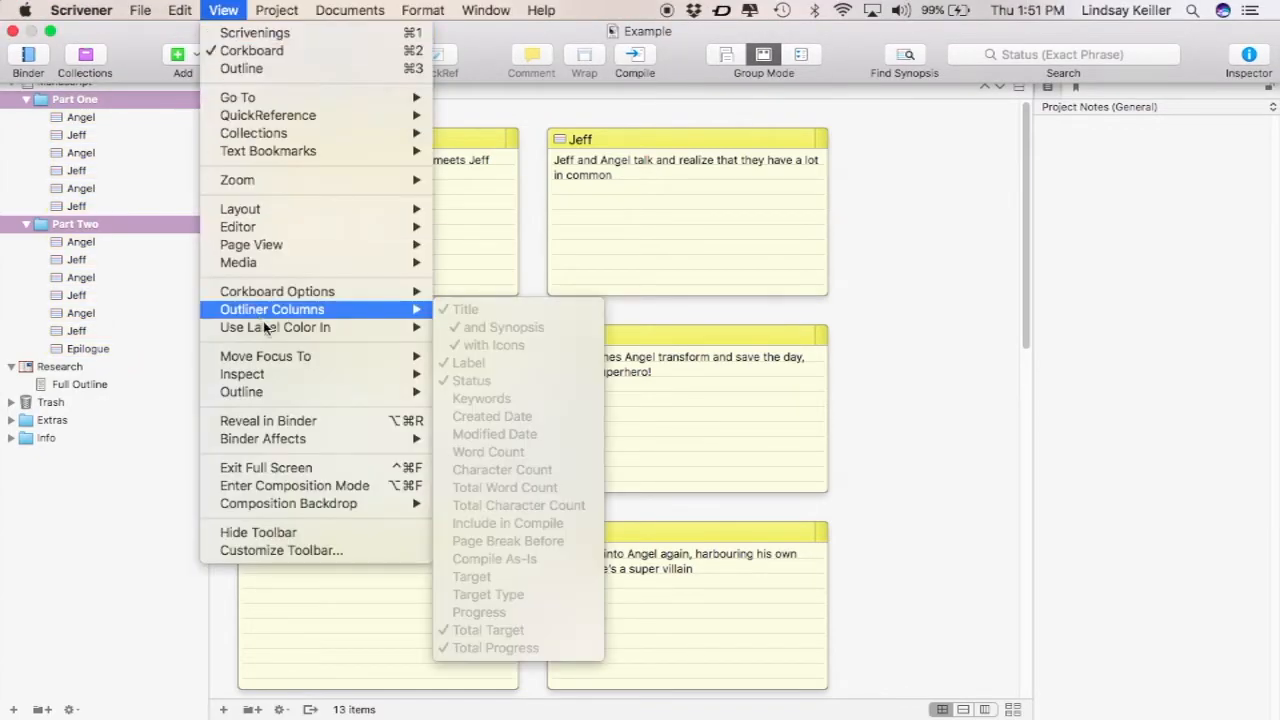
pyautogui.click(490, 382)
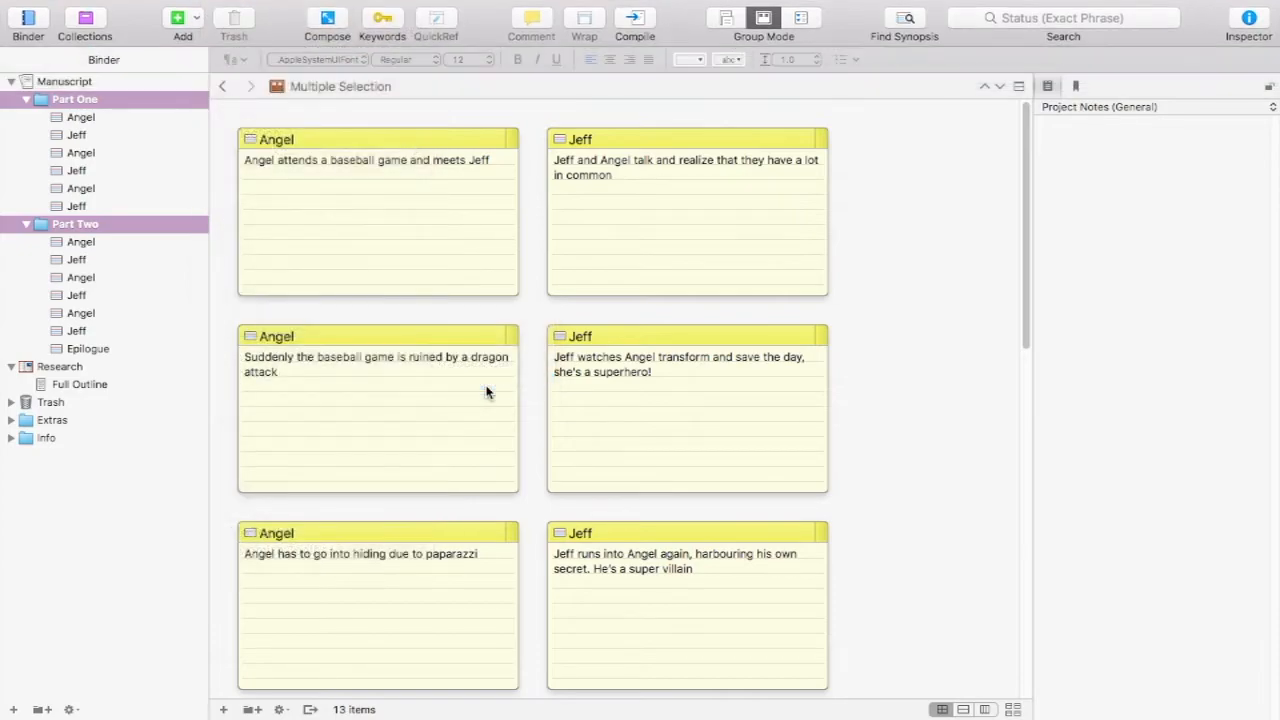
# - Check Part One and Part Two in the outline view, look over their corkboard cards, and open the first Angel document
pyautogui.scroll(-10, 520, 334)
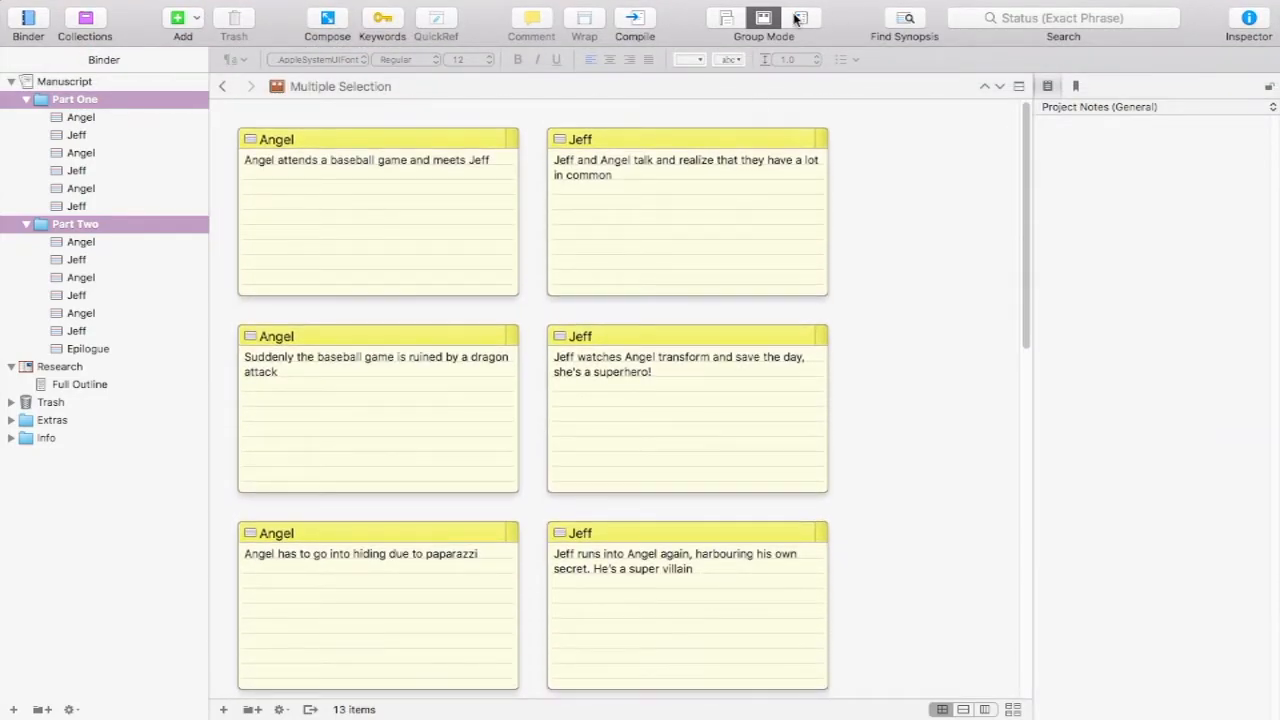
pyautogui.click(801, 18)
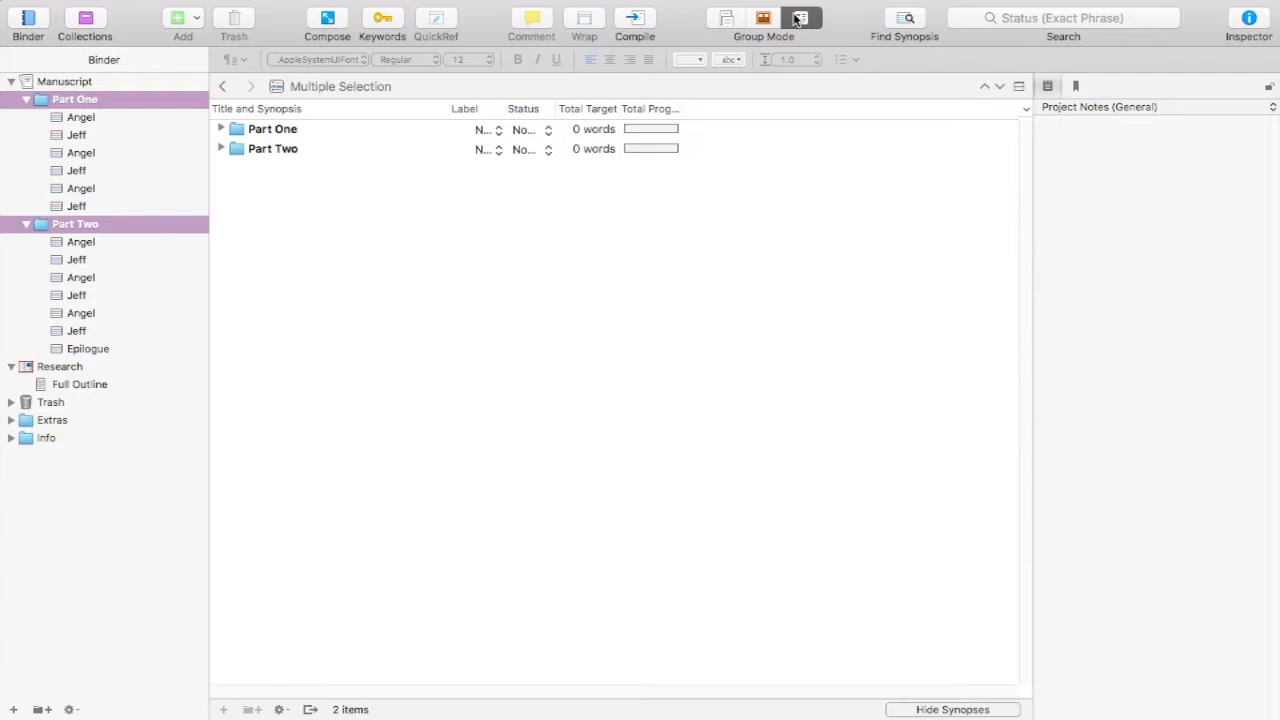
pyautogui.click(763, 18)
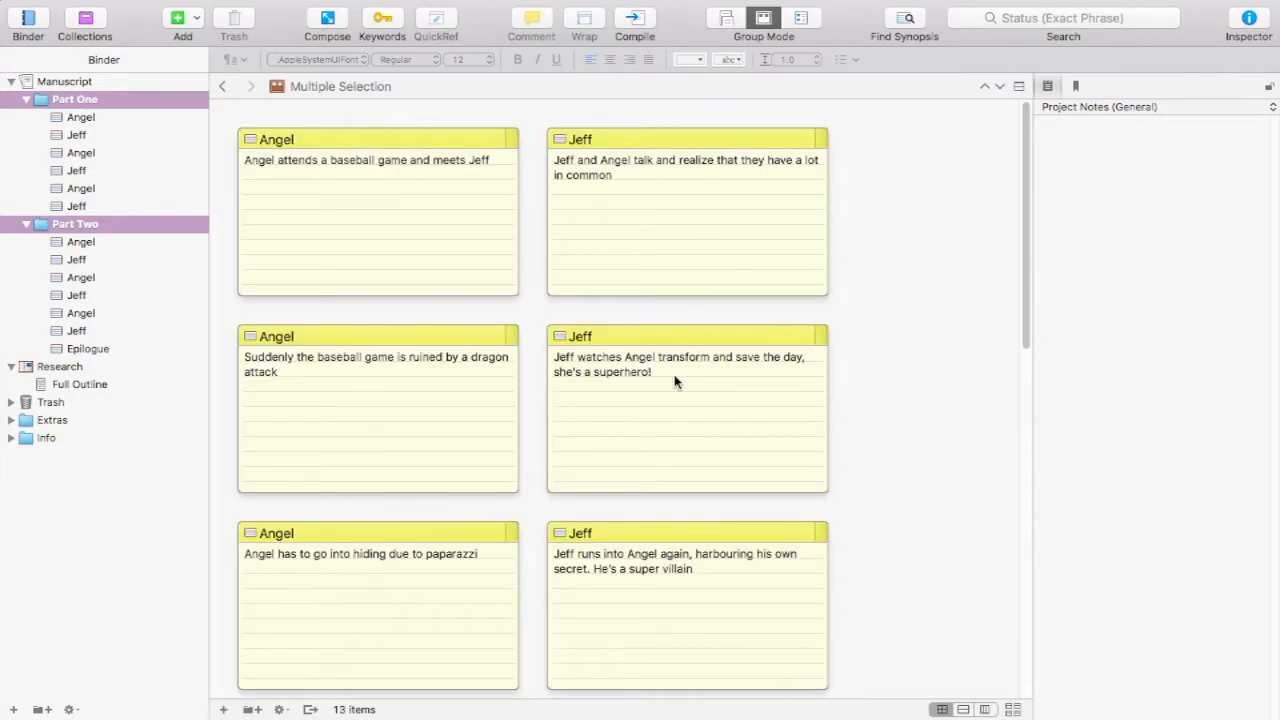
pyautogui.scroll(-10, 675, 382)
pyautogui.scroll(10, 674, 382)
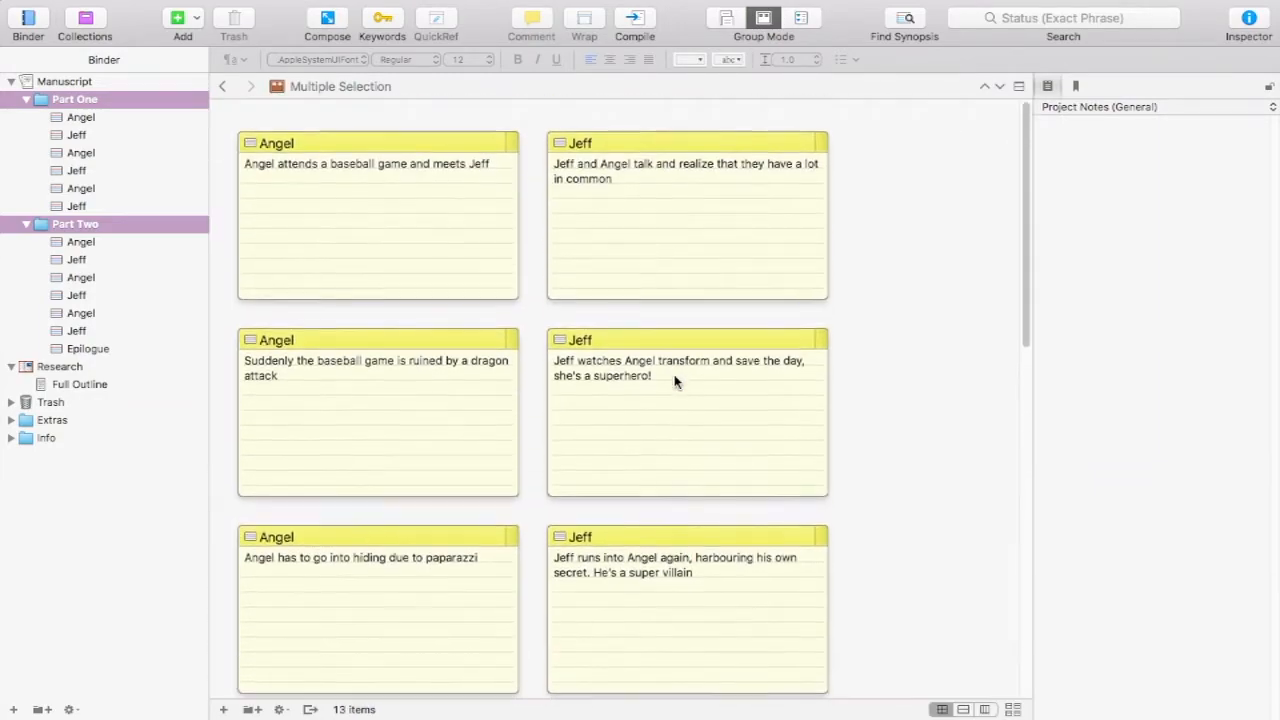
pyautogui.scroll(-10, 674, 382)
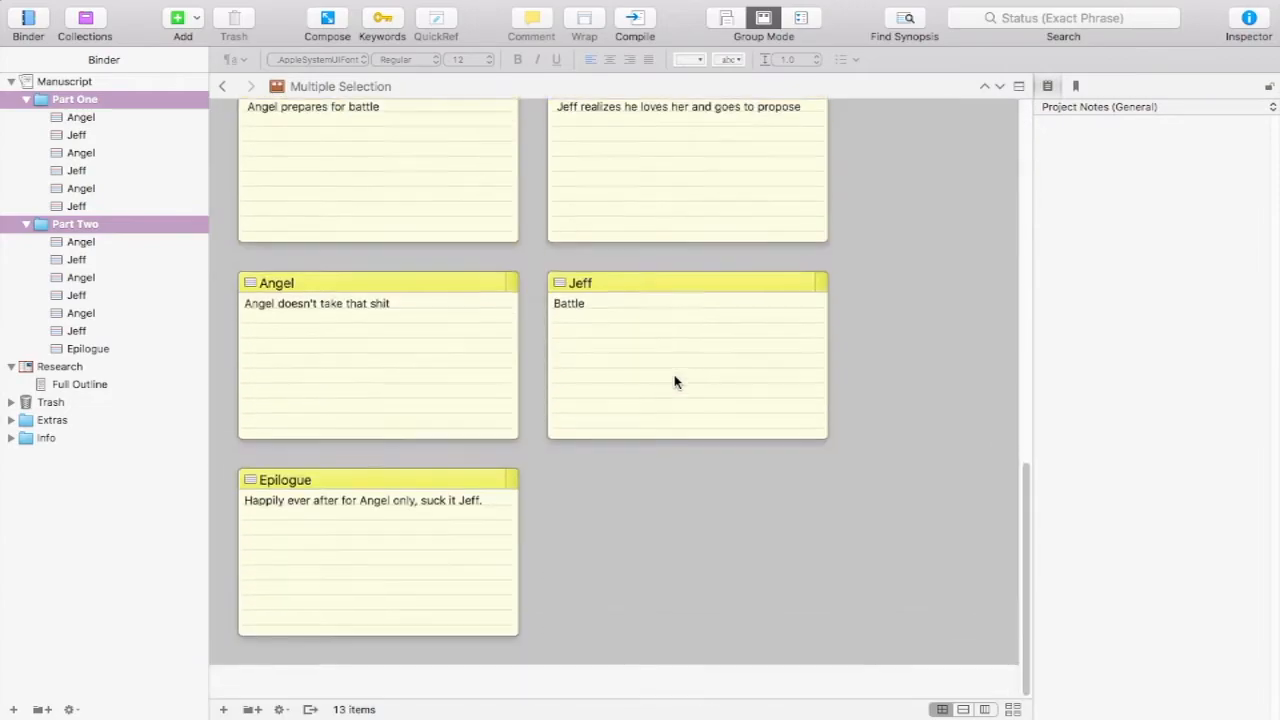
pyautogui.scroll(3, 674, 382)
pyautogui.scroll(3, 674, 382)
pyautogui.moveTo(190, 10)
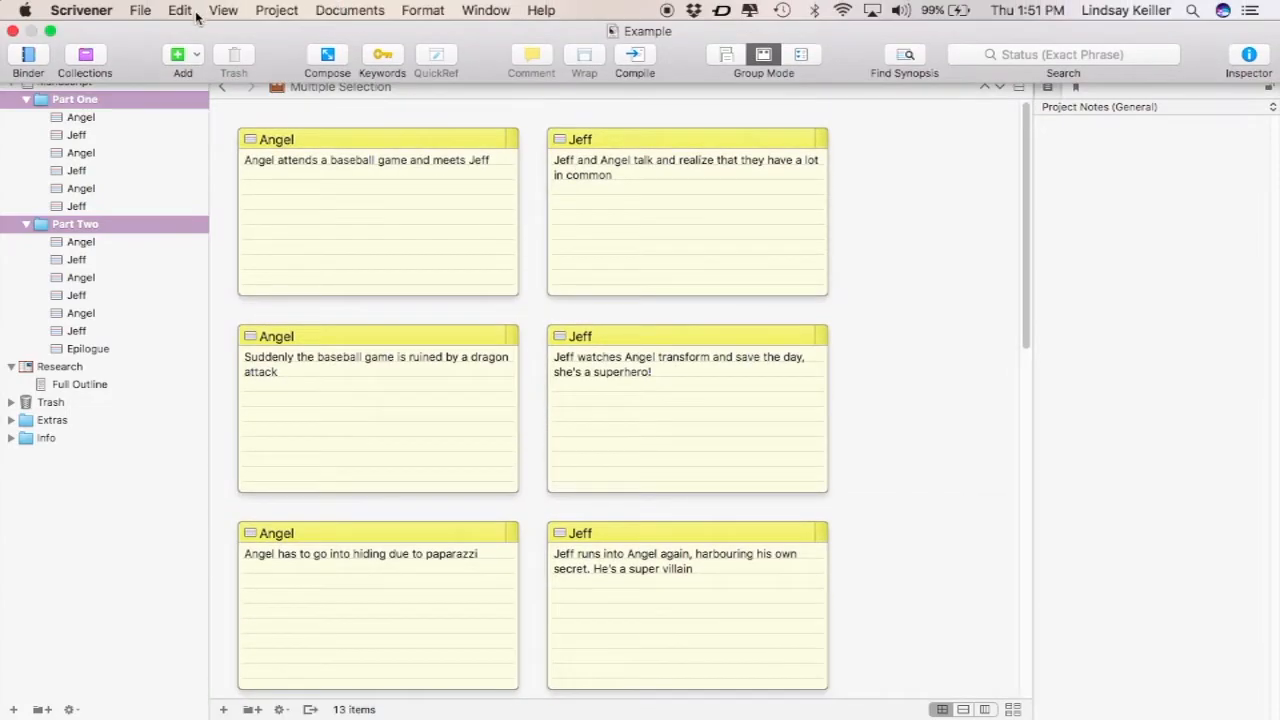
pyautogui.click(97, 117)
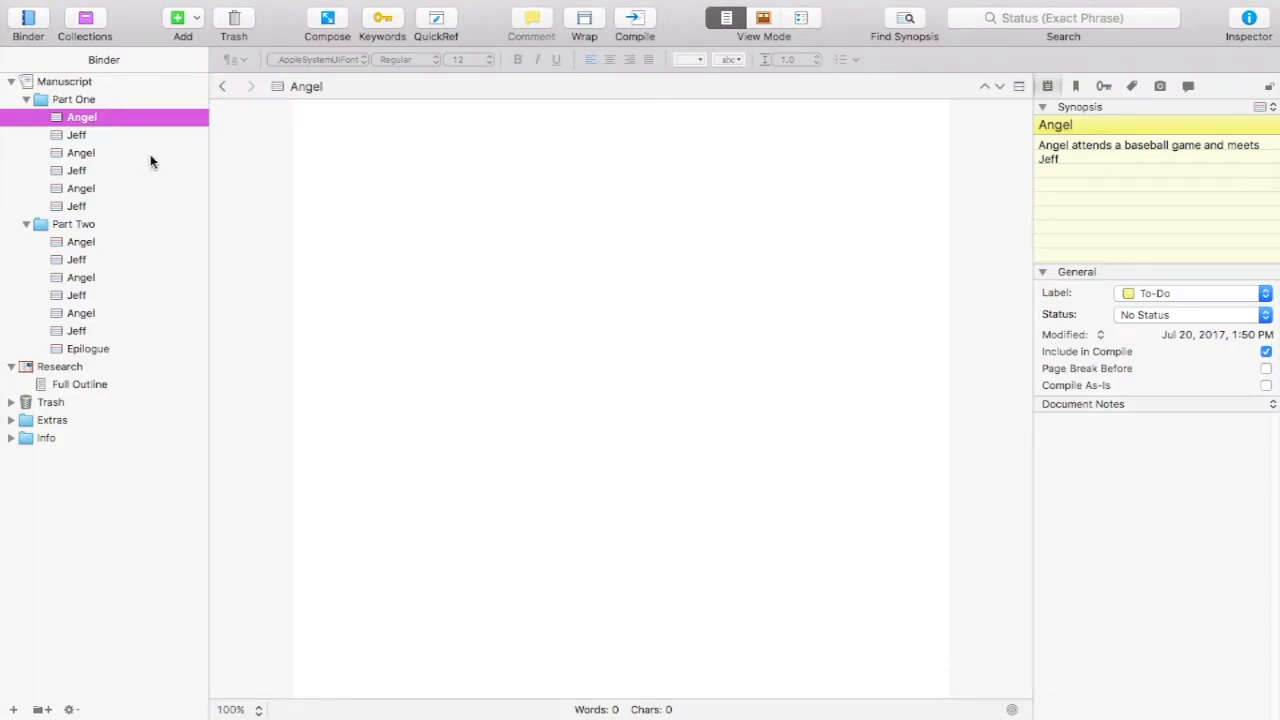
# - Expand the Info folder and add two character sketches to its Characters folder
pyautogui.click(24, 443)
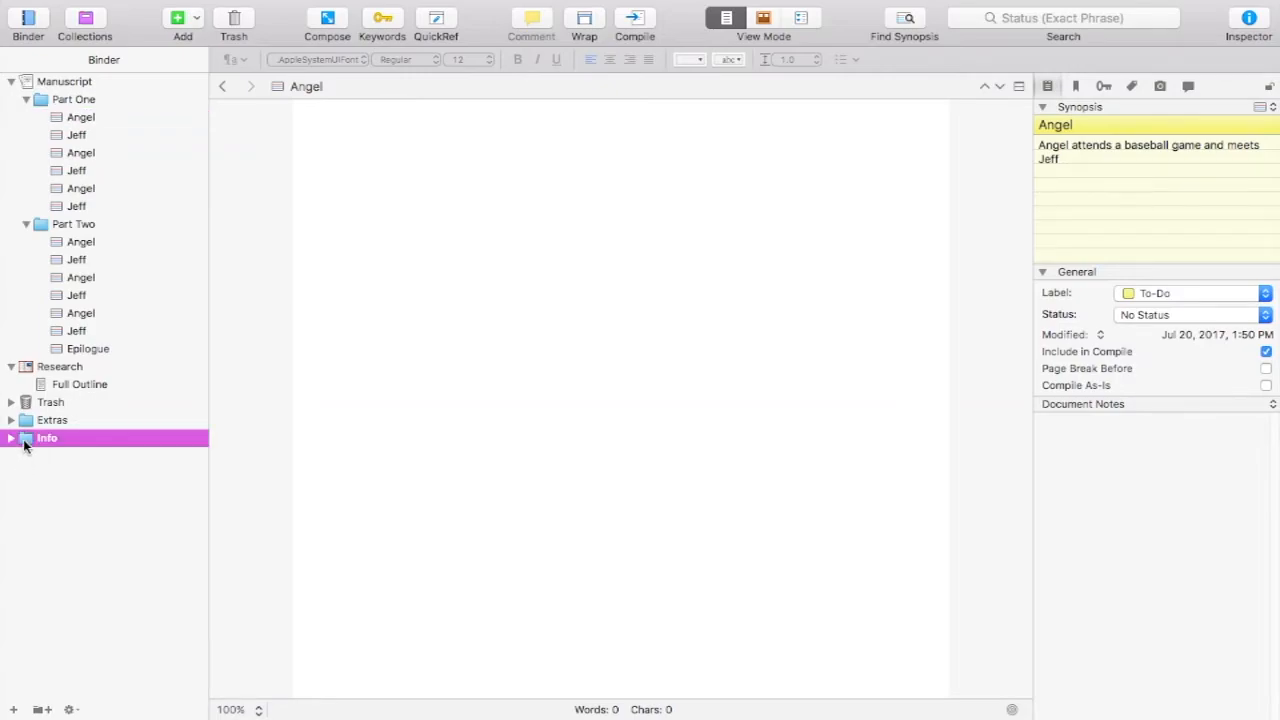
pyautogui.click(12, 440)
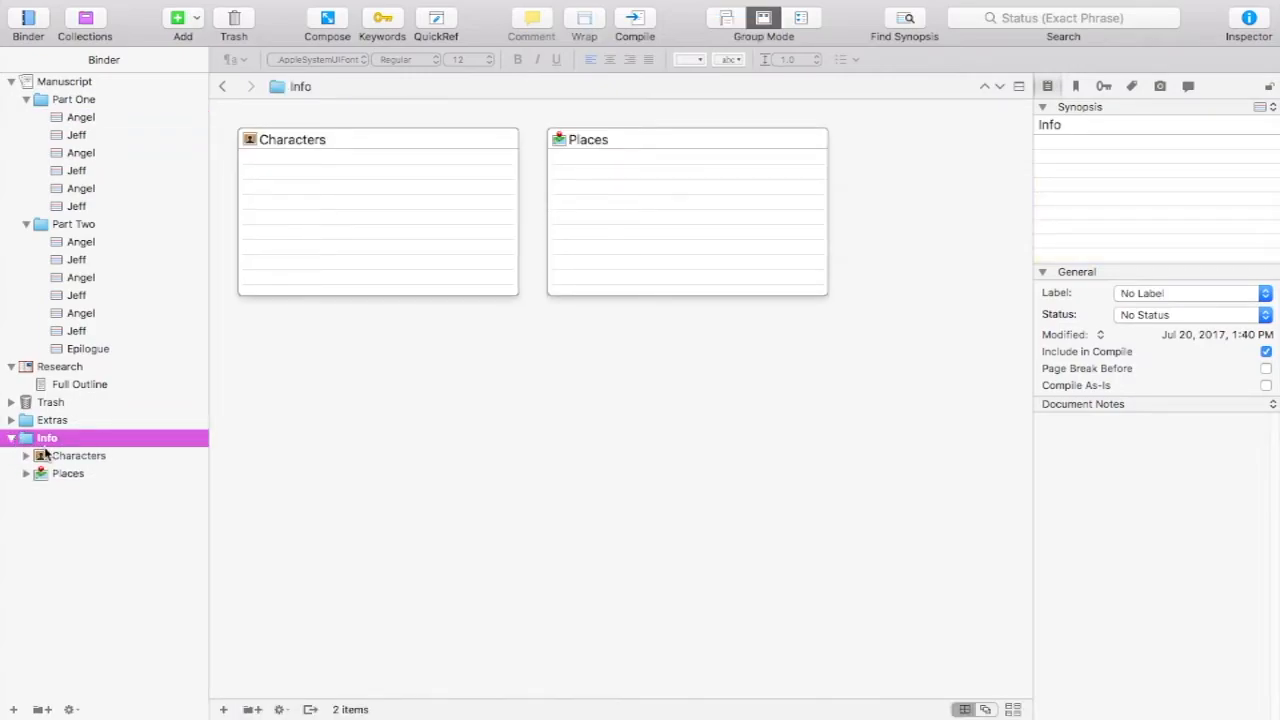
pyautogui.click(42, 456)
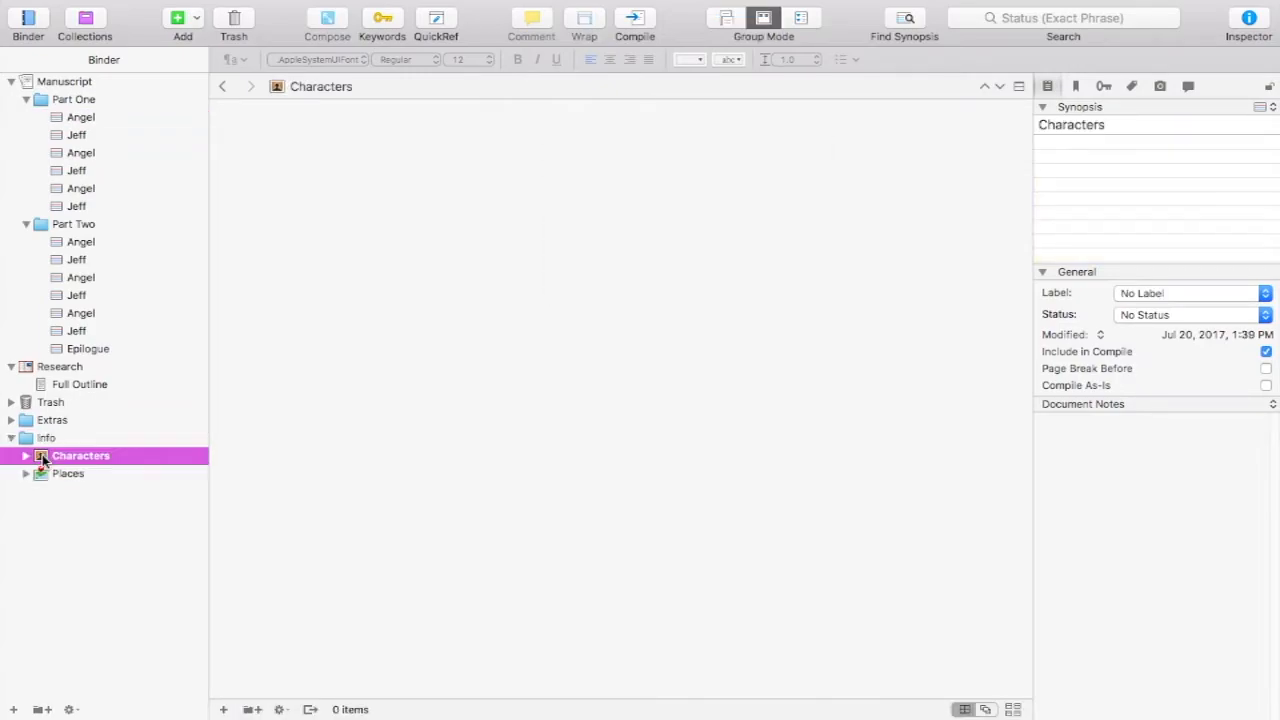
pyautogui.click(13, 712)
pyautogui.press('Return')
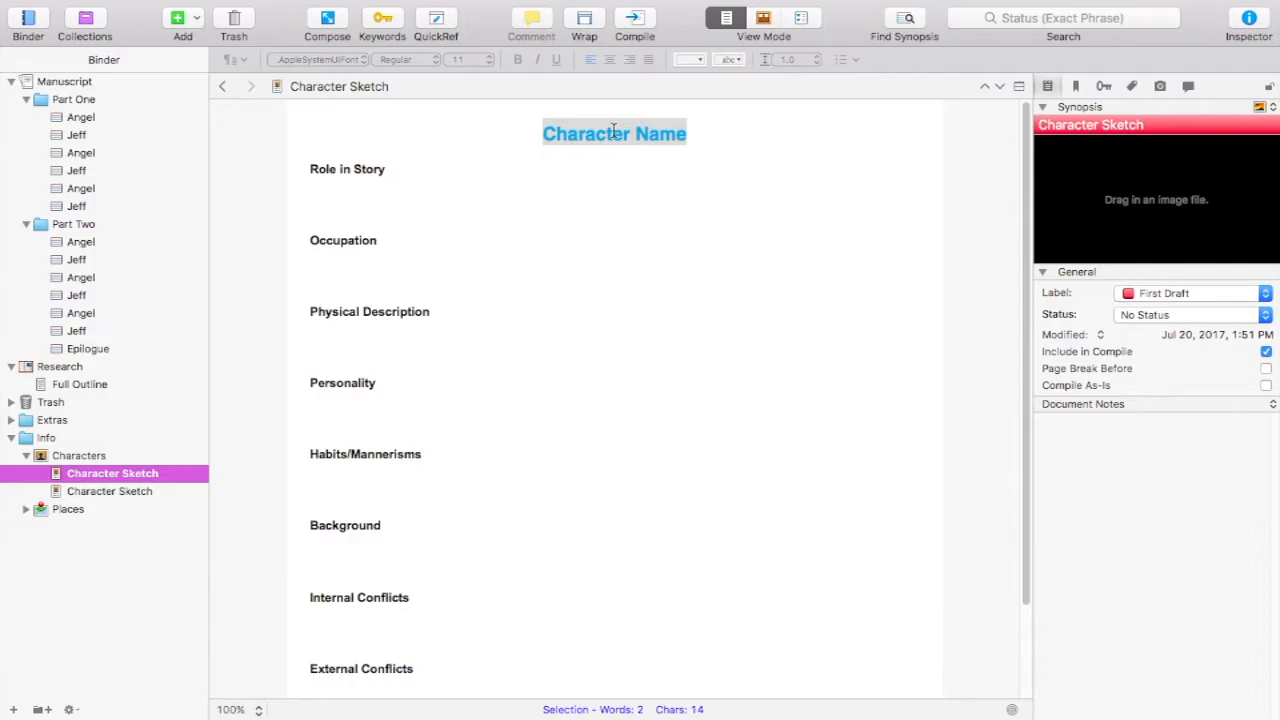
# - Assign the To-Do label to each of the two new character sketches
pyautogui.click(1130, 293)
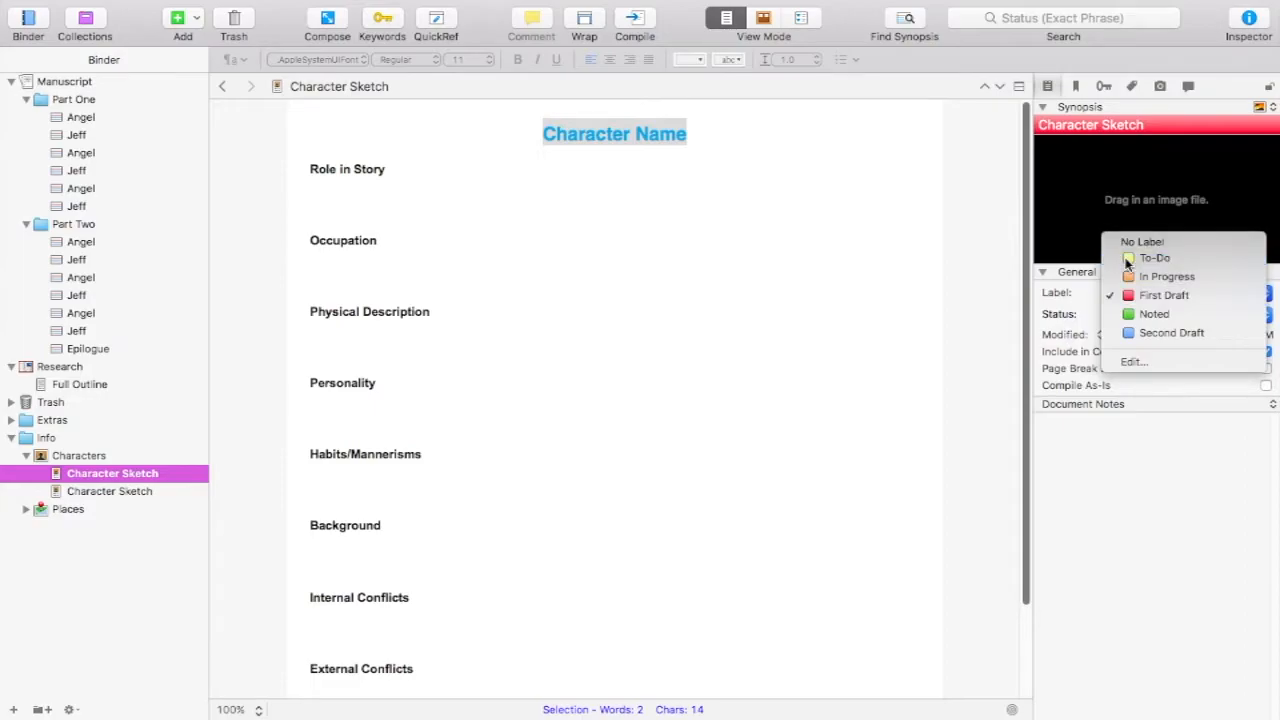
pyautogui.click(1132, 258)
pyautogui.click(95, 491)
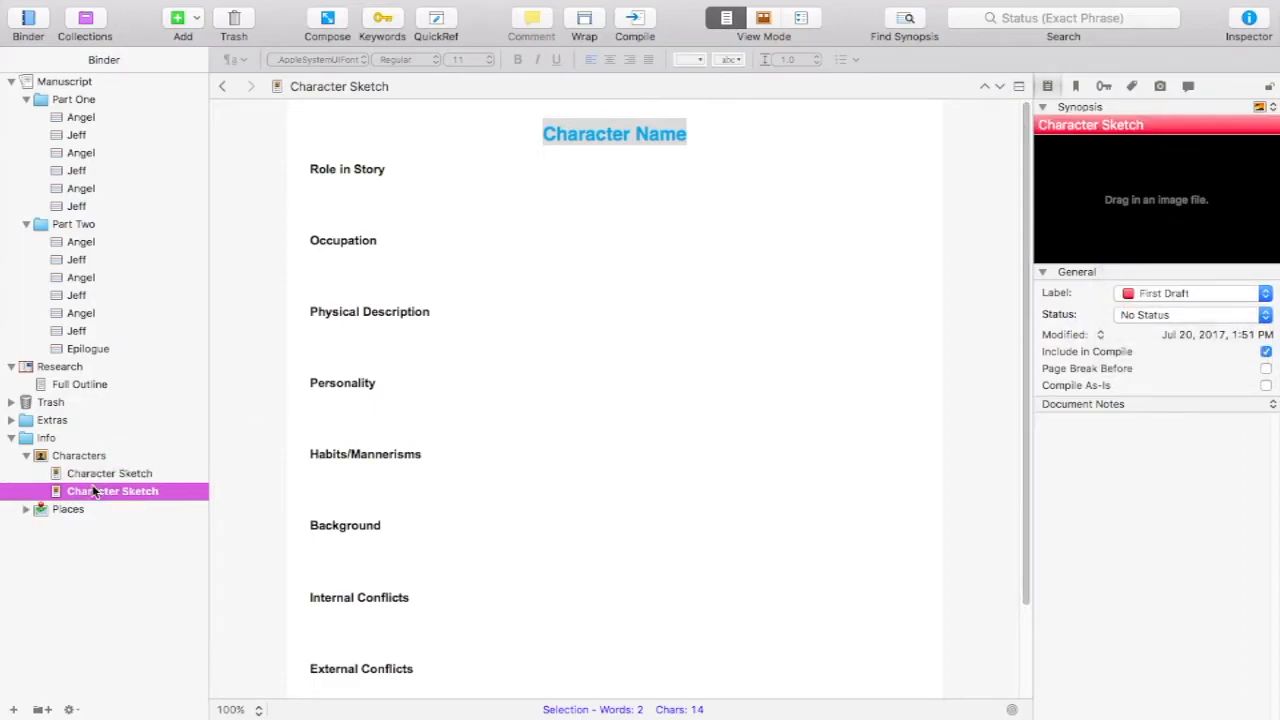
pyautogui.click(1134, 296)
pyautogui.click(1133, 258)
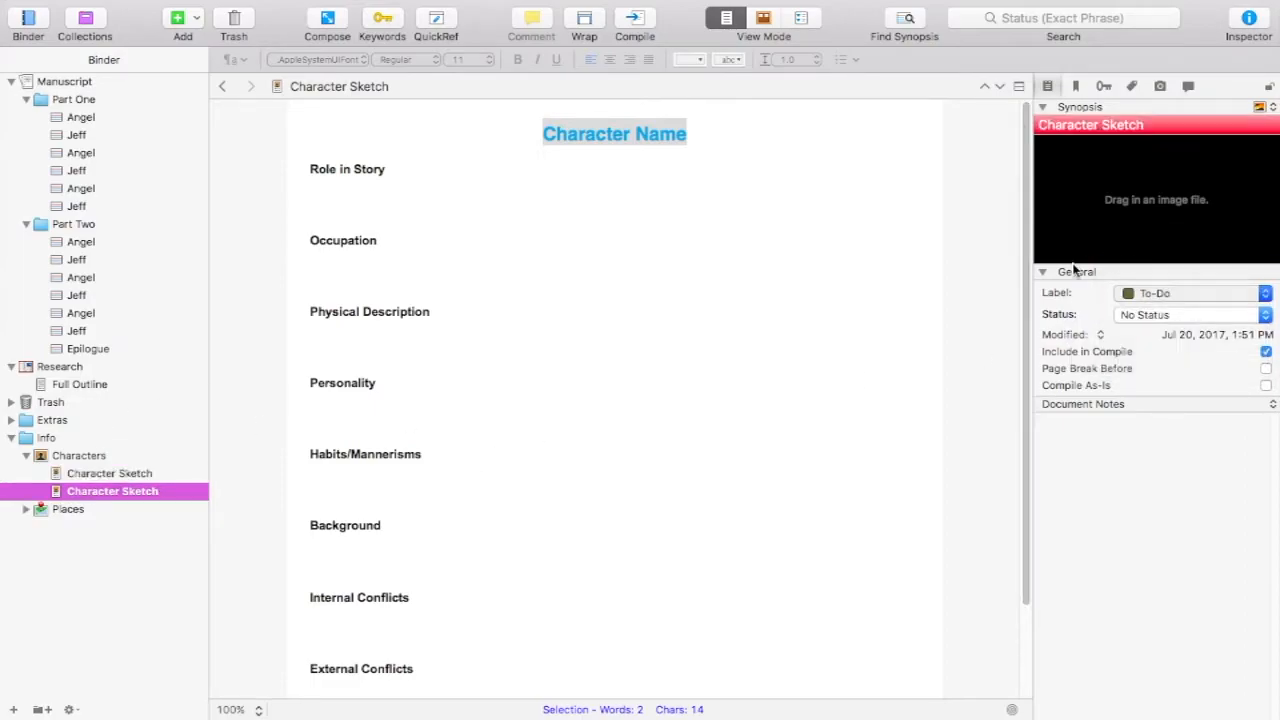
pyautogui.press('Up')
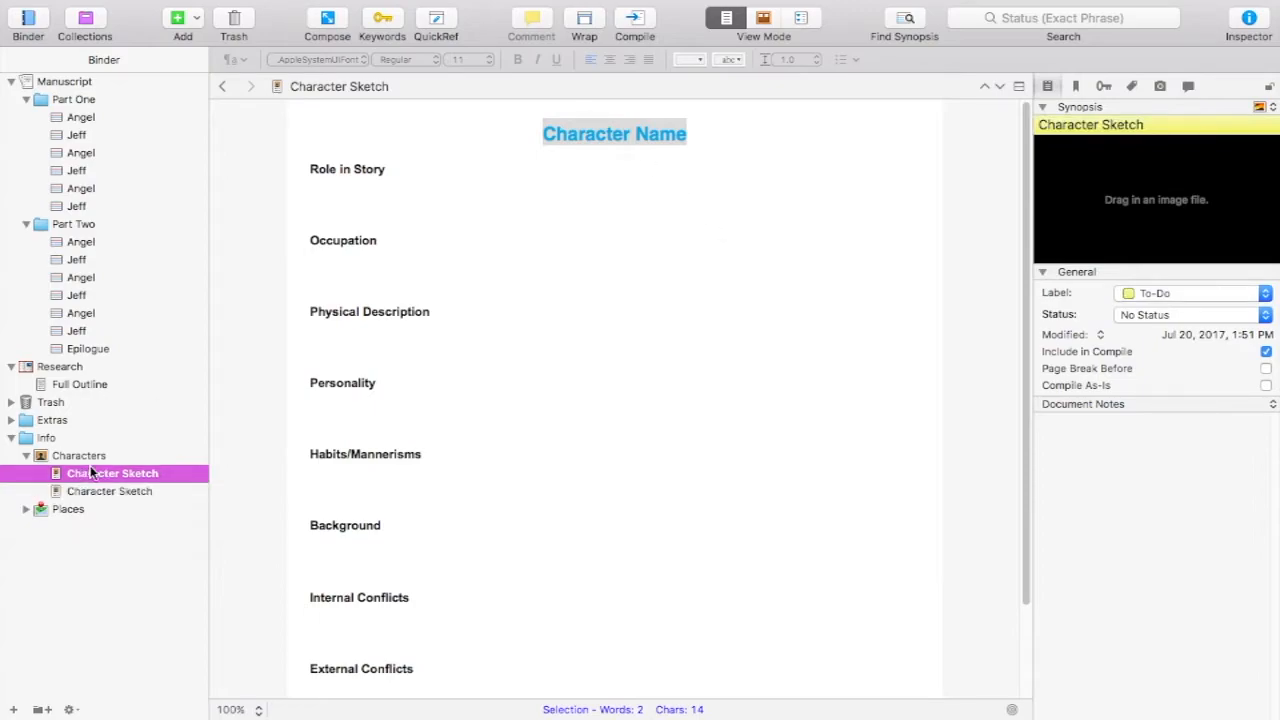
# - Name the two character sketches Angel and Jeff, replacing the Character Name heading in each
pyautogui.click(576, 147)
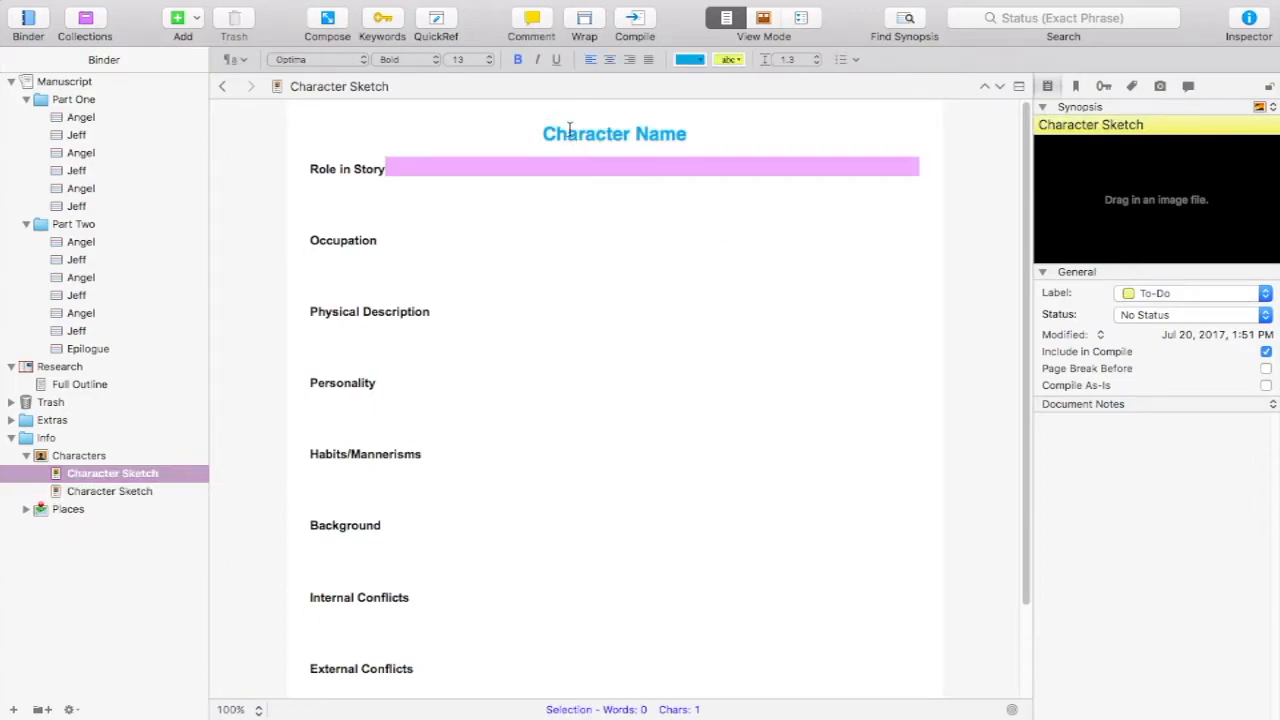
pyautogui.doubleClick(570, 132)
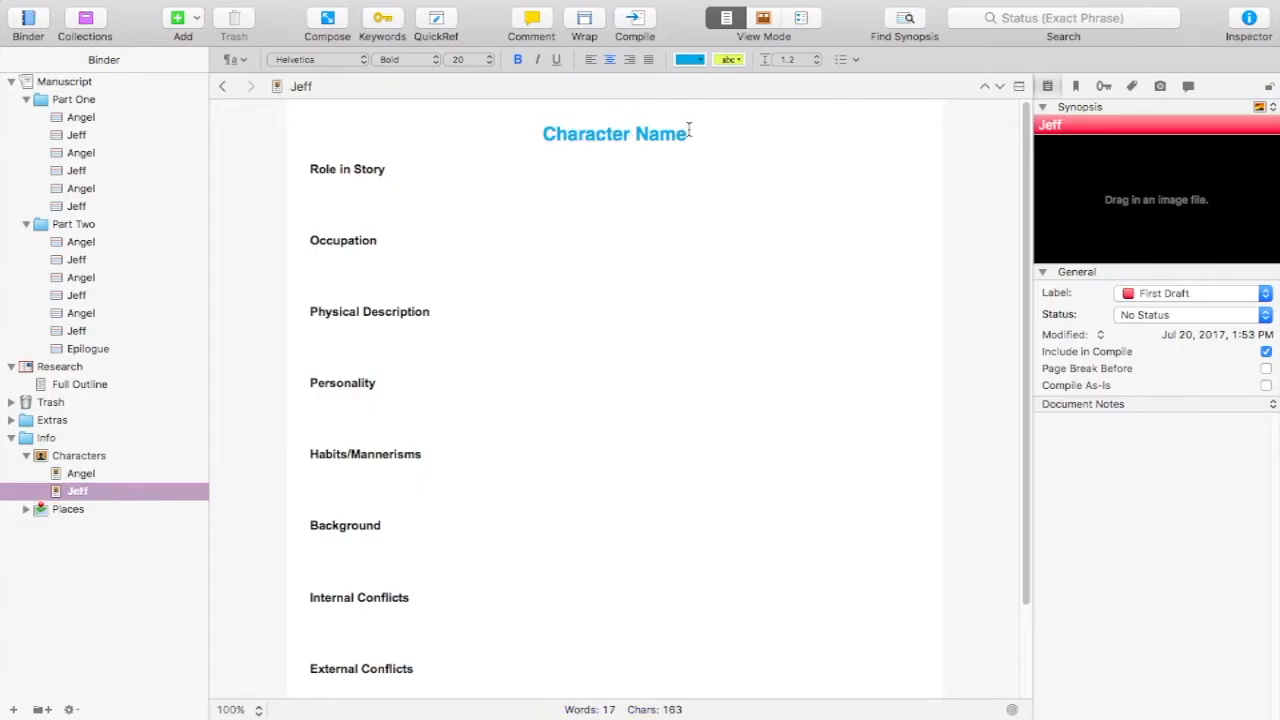
pyautogui.moveTo(690, 131); pyautogui.dragTo(538, 131)
pyautogui.write('Je')
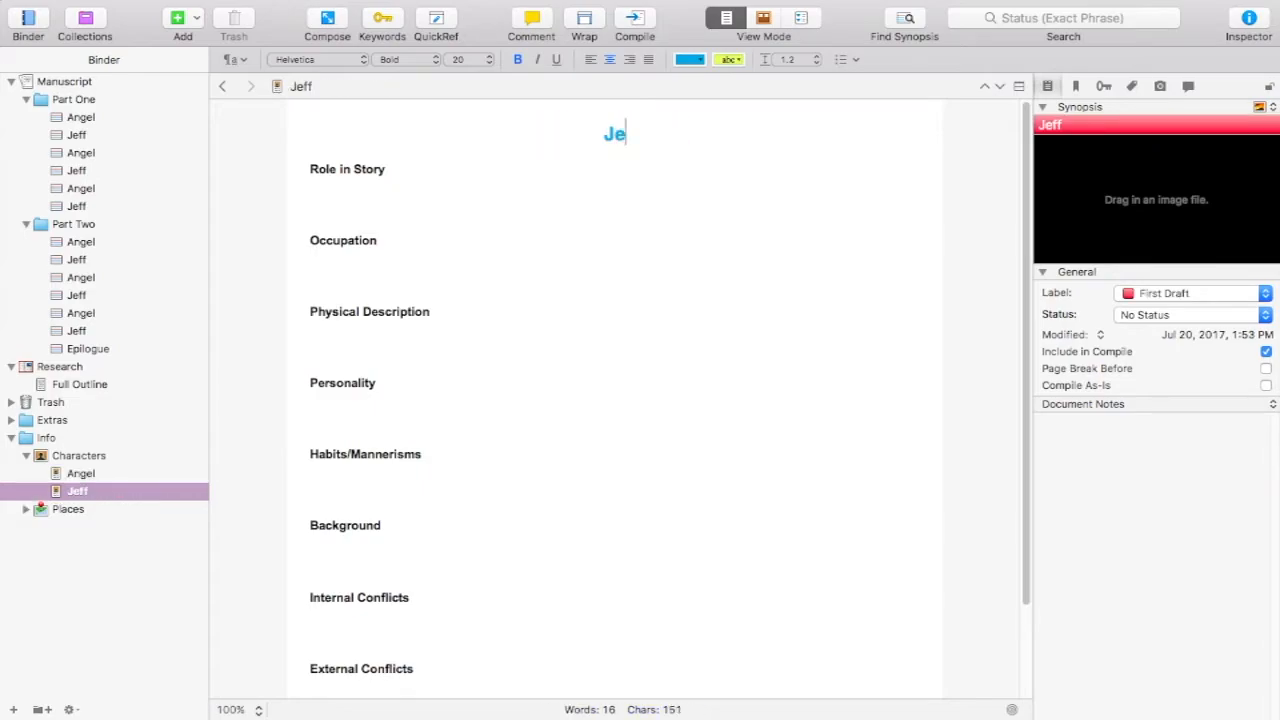
pyautogui.write('ff')
# - Fill in Jeff's sketch with villain as the role in the story and Politician as the occupation, and reopen Angel's sketch
pyautogui.click(614, 254)
pyautogui.click(350, 209)
pyautogui.click(341, 192)
pyautogui.write('villain')
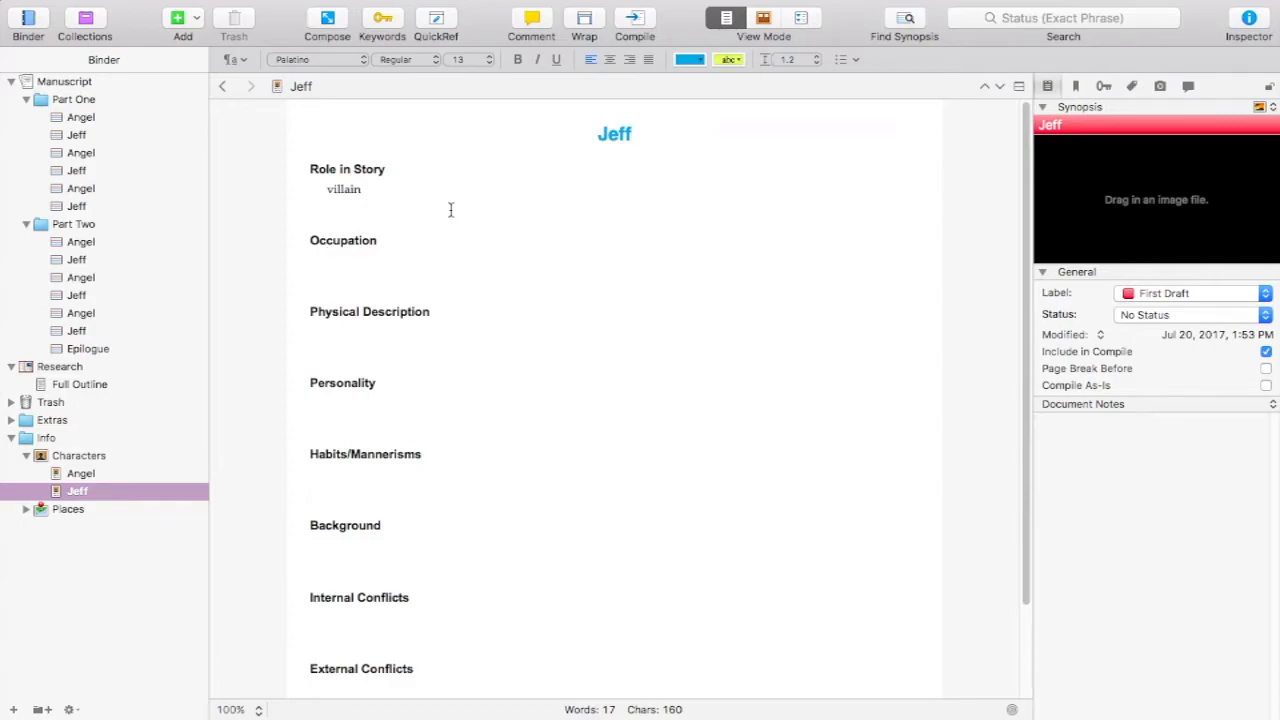
pyautogui.write('politician')
pyautogui.scroll(-4, 399, 481)
pyautogui.scroll(1, 399, 481)
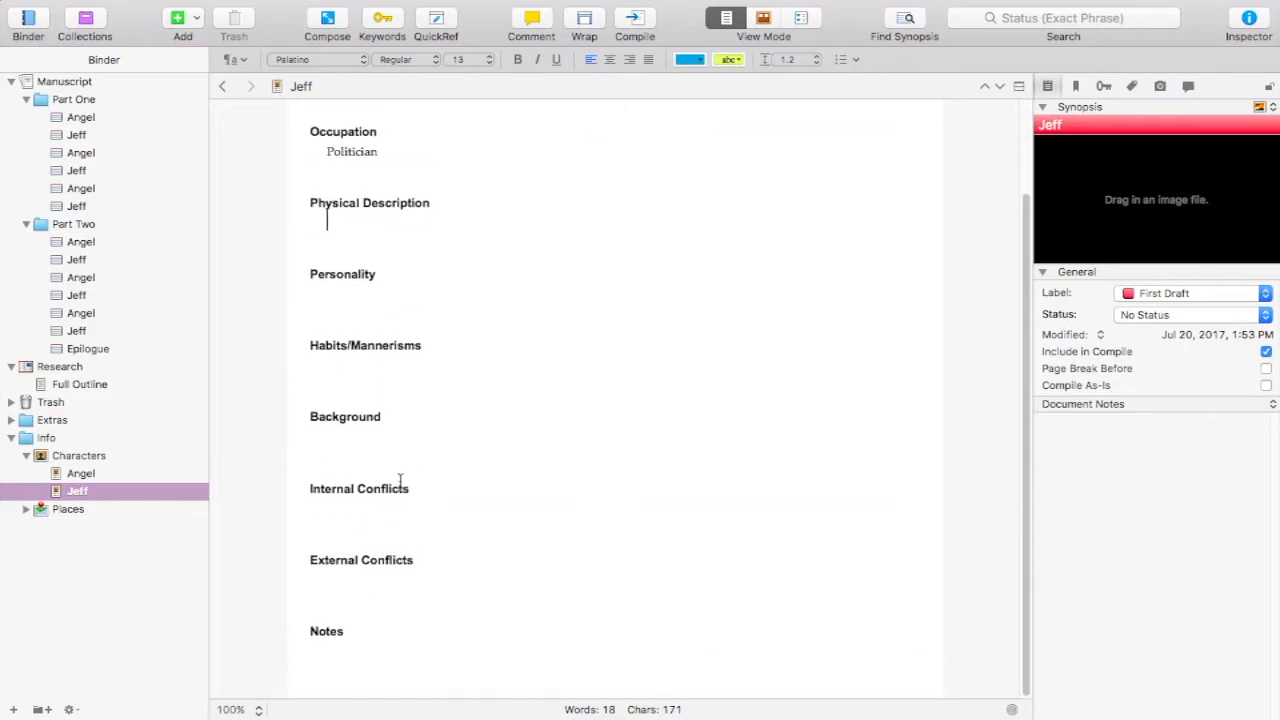
pyautogui.click(80, 474)
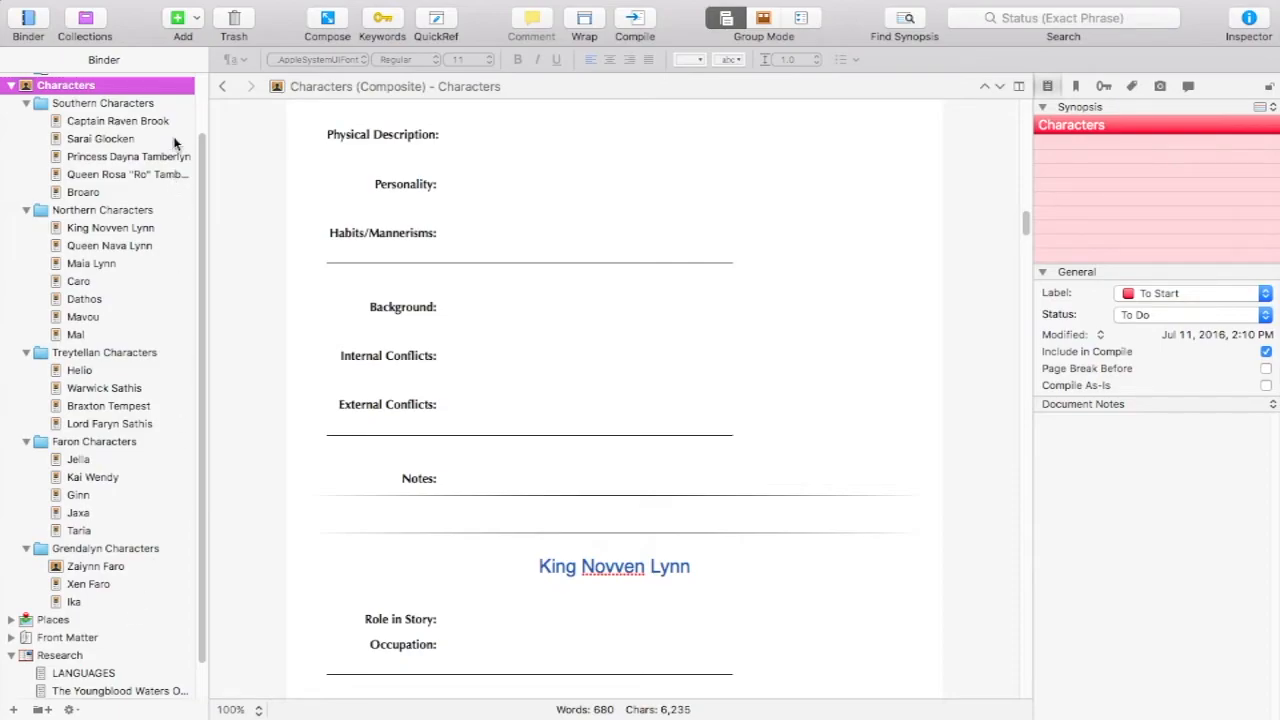
# - Look through the binder of the larger novel project to see how its characters are grouped into regional folders
pyautogui.scroll(5, 174, 143)
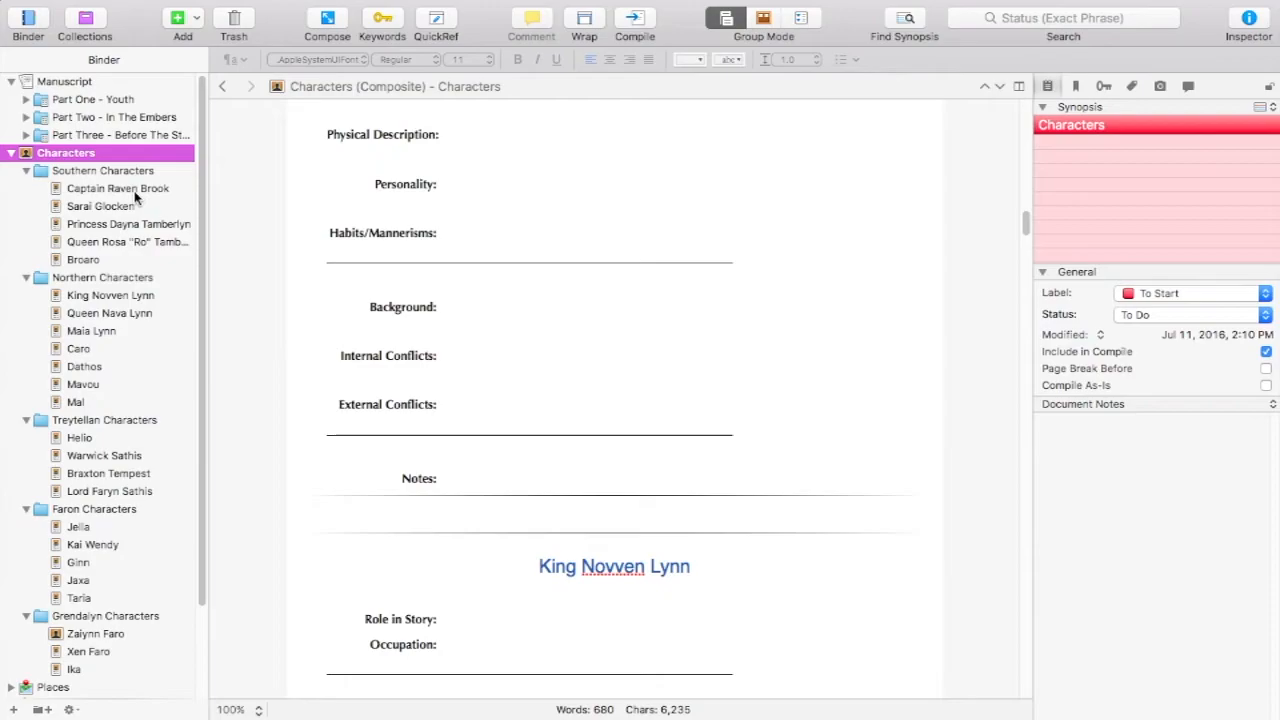
pyautogui.scroll(-3, 135, 197)
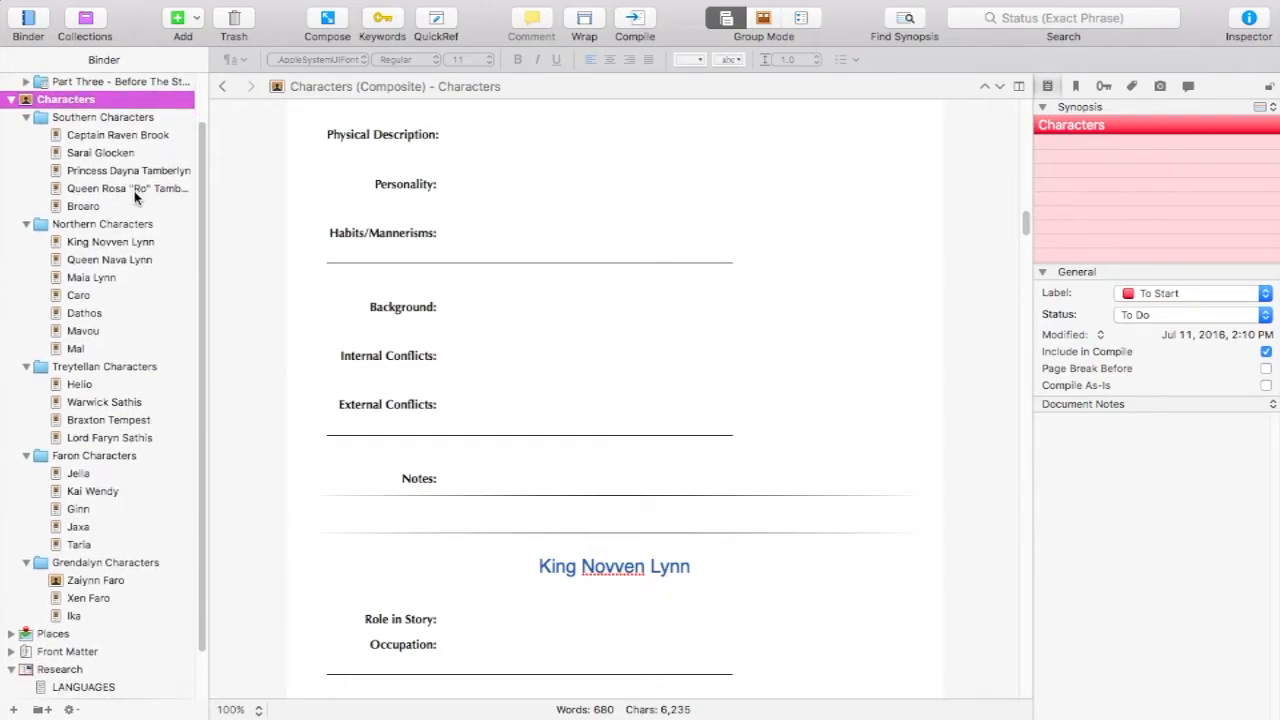
pyautogui.scroll(-3, 135, 197)
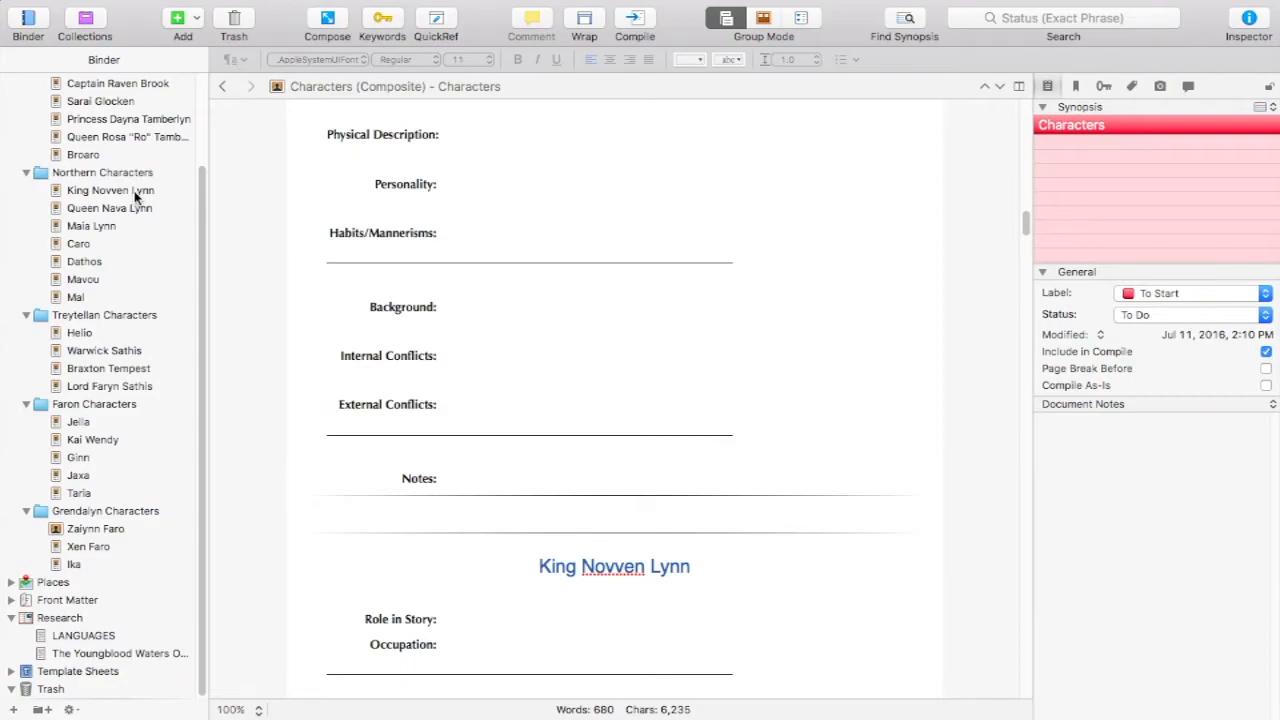
pyautogui.scroll(5, 135, 197)
pyautogui.scroll(-4, 135, 197)
pyautogui.scroll(4, 135, 197)
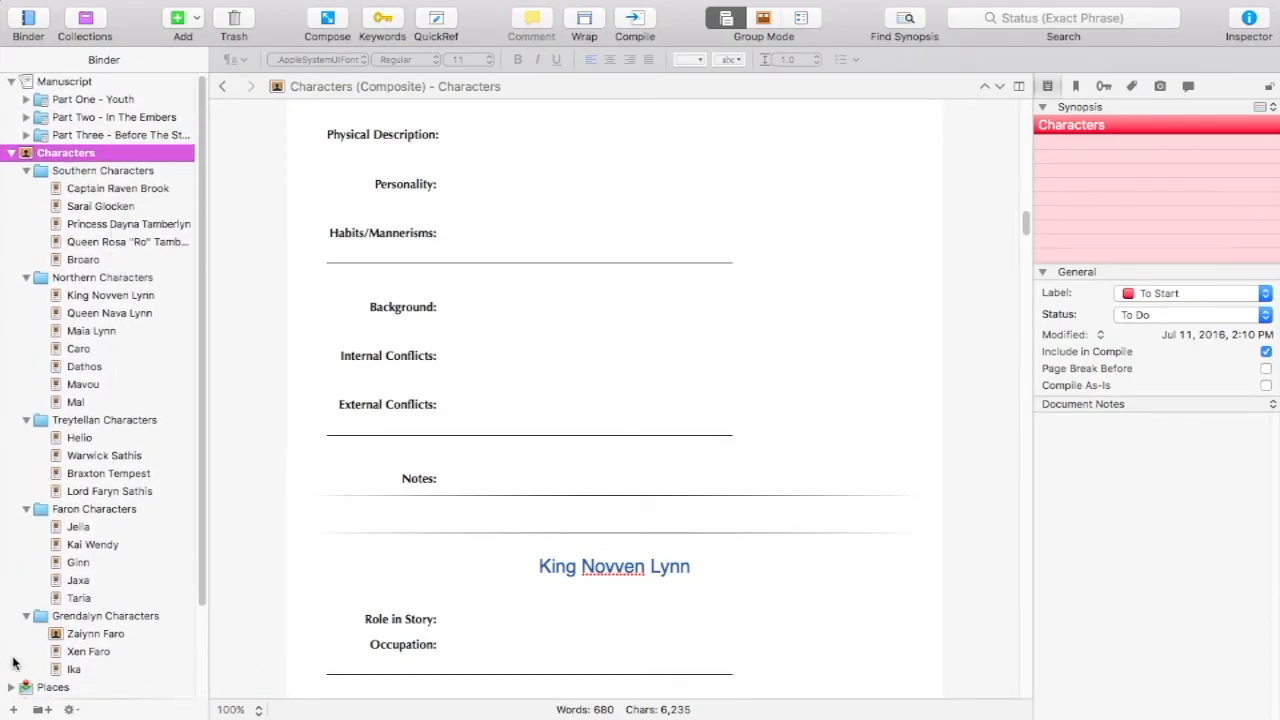
# - View the combined character sketches of the Southern, Northern, Treytellan, Faron and Grendalyn Characters folders in turn
pyautogui.click(55, 170)
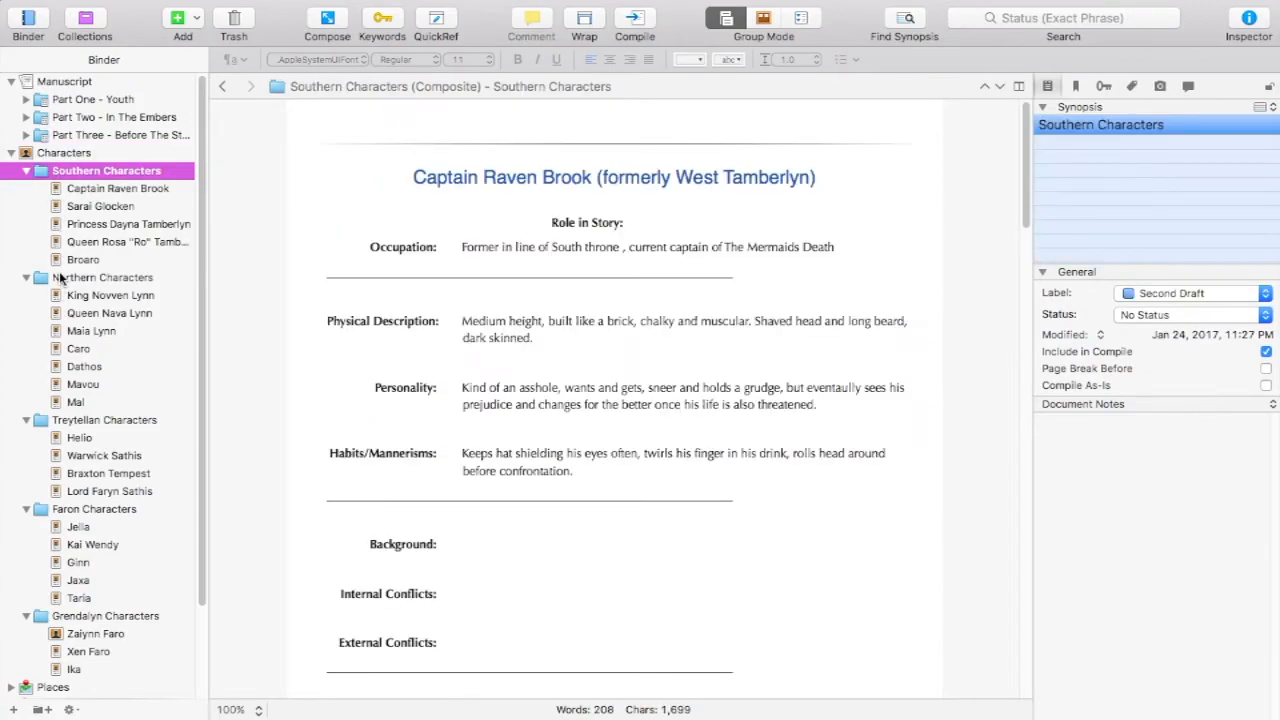
pyautogui.click(63, 280)
pyautogui.click(90, 424)
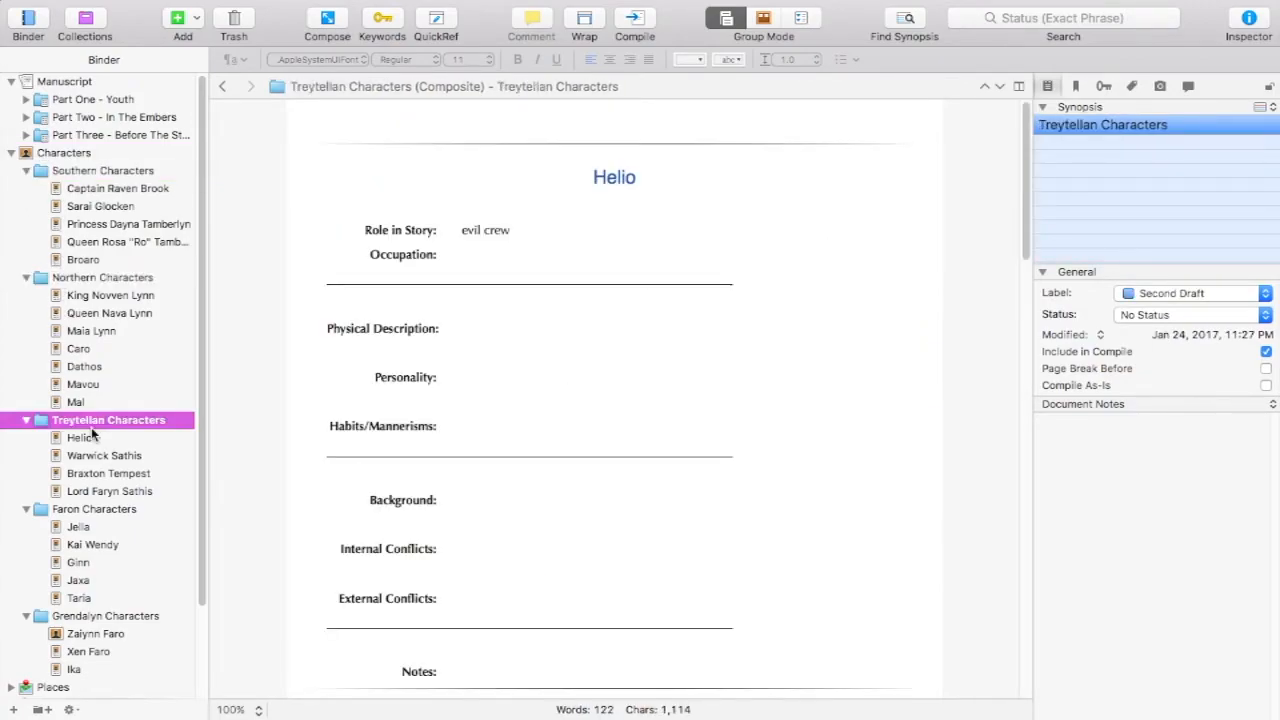
pyautogui.click(66, 511)
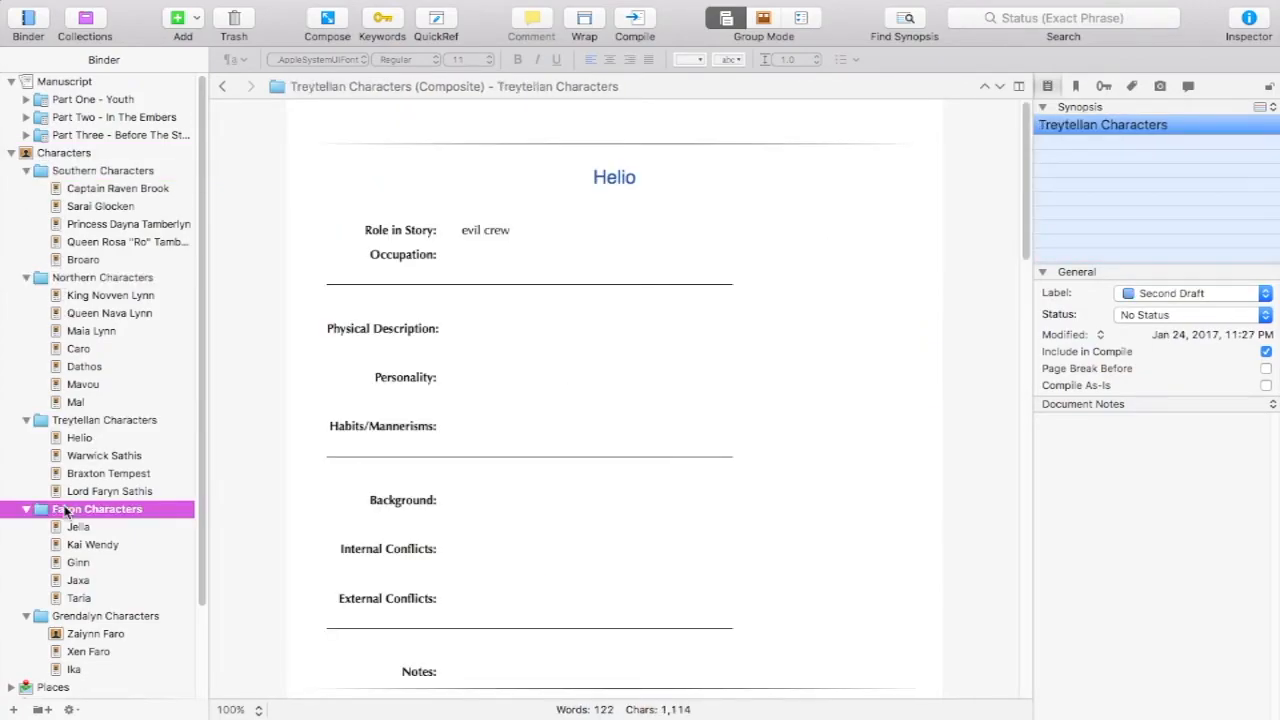
pyautogui.click(99, 619)
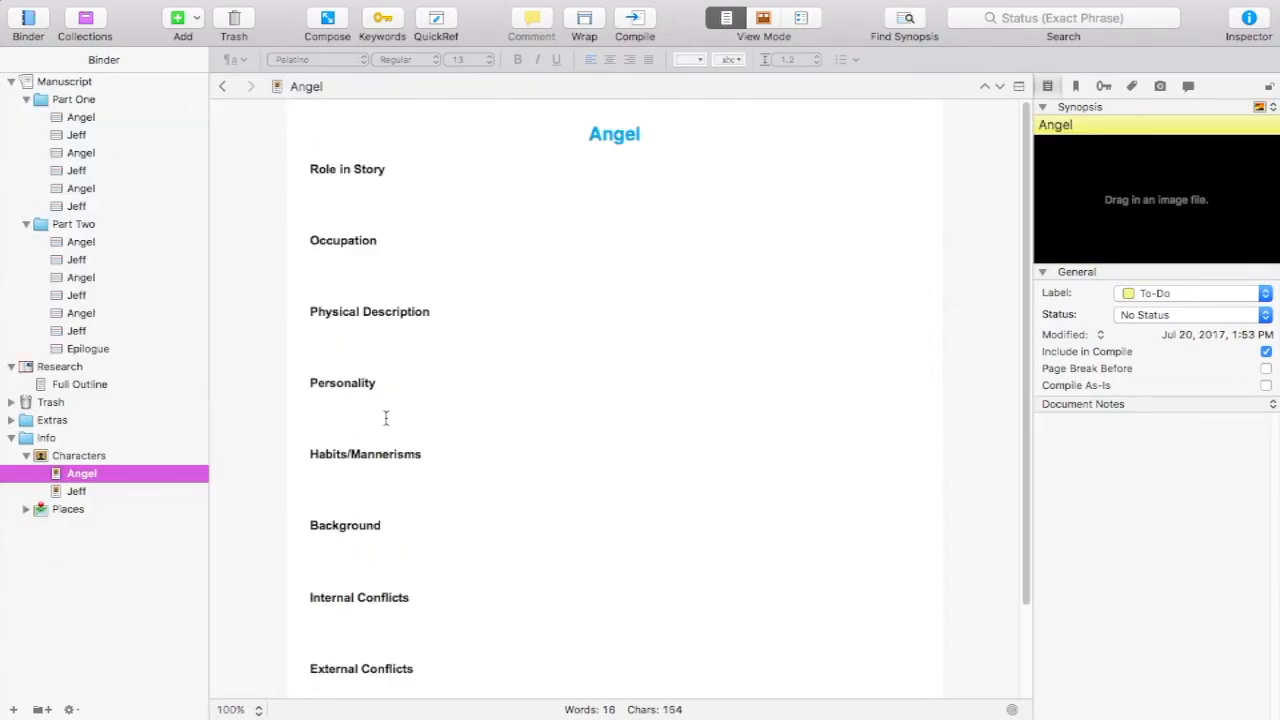
# - Collapse the Info and Part Two folders in the binder and open the first Angel chapter under Part One
pyautogui.click(68, 511)
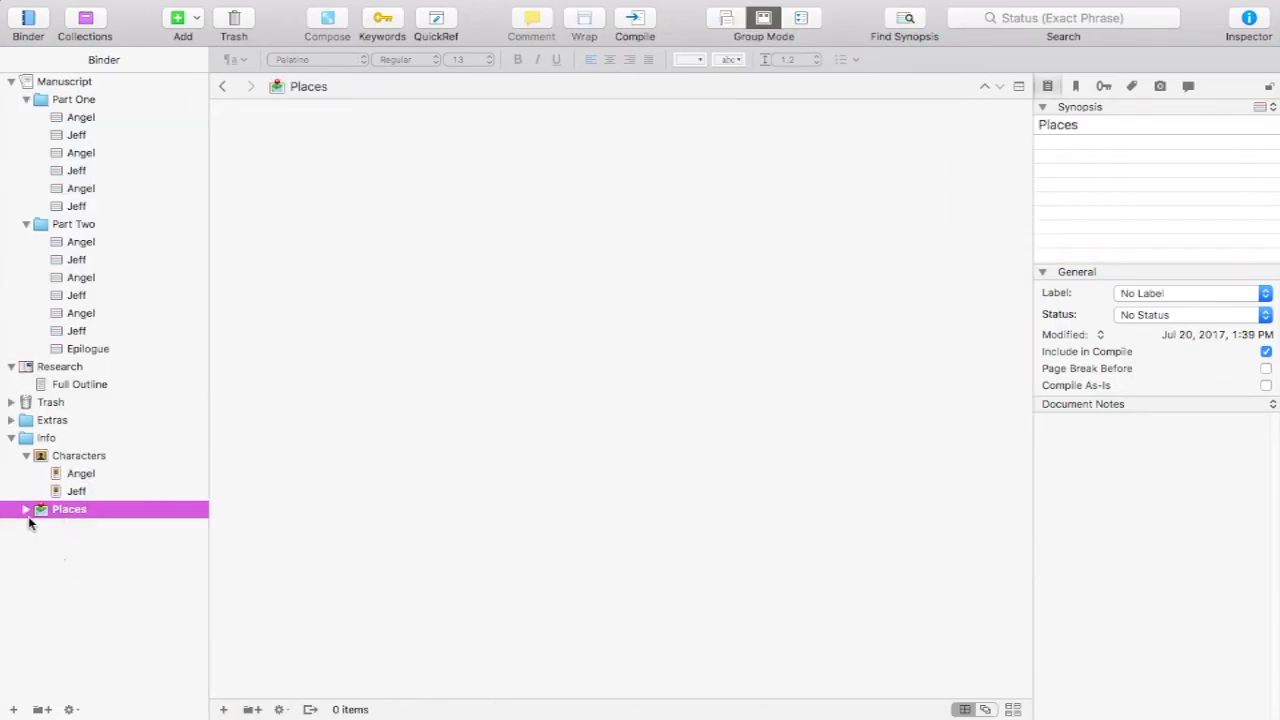
pyautogui.click(26, 456)
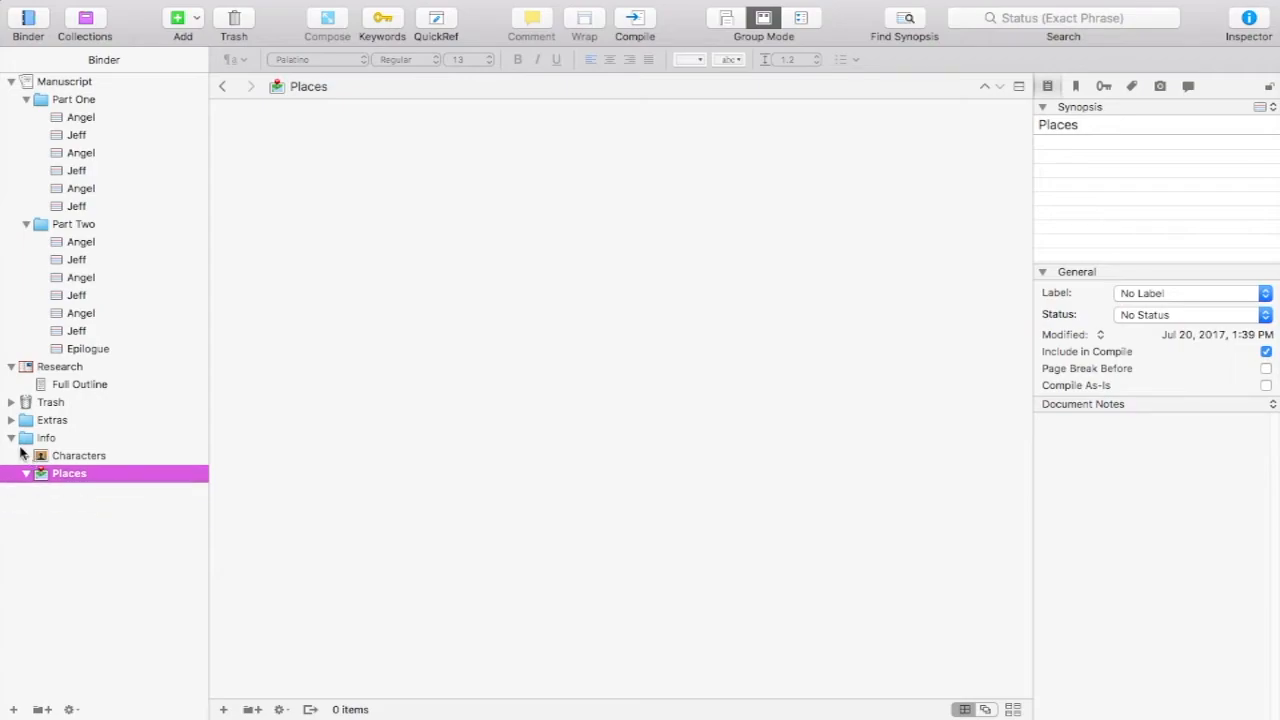
pyautogui.click(10, 438)
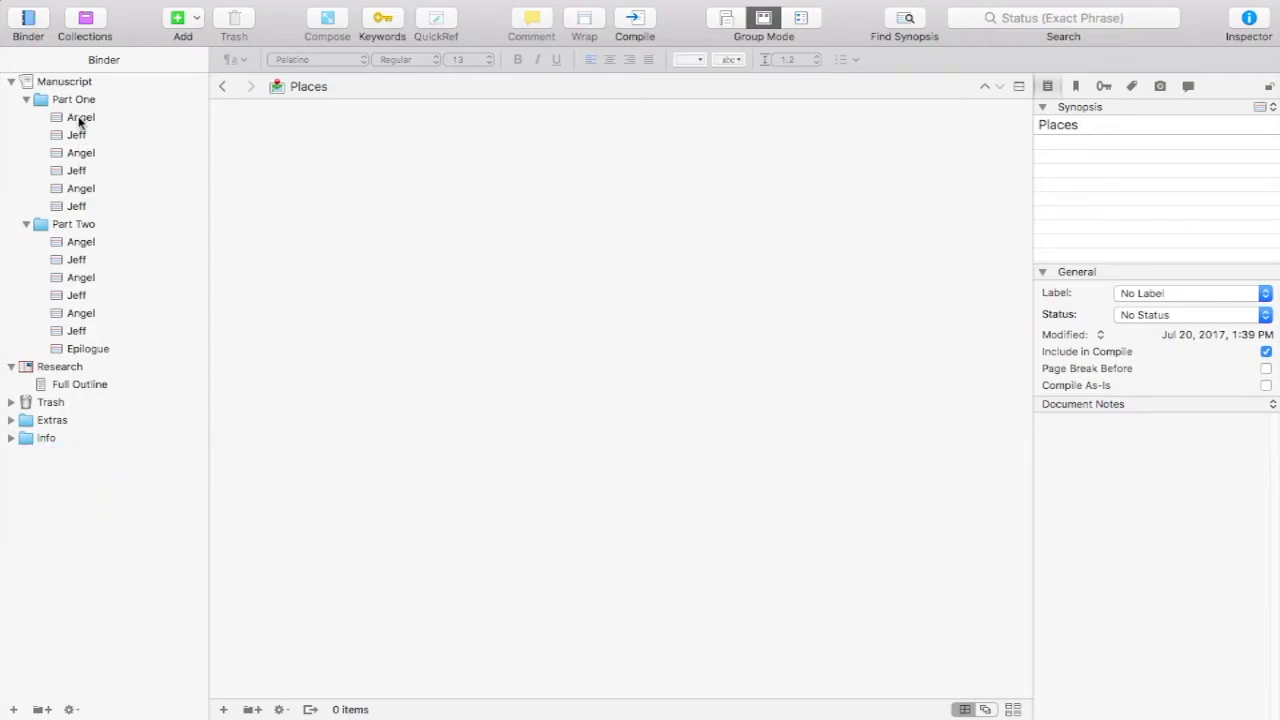
pyautogui.click(80, 119)
pyautogui.click(27, 225)
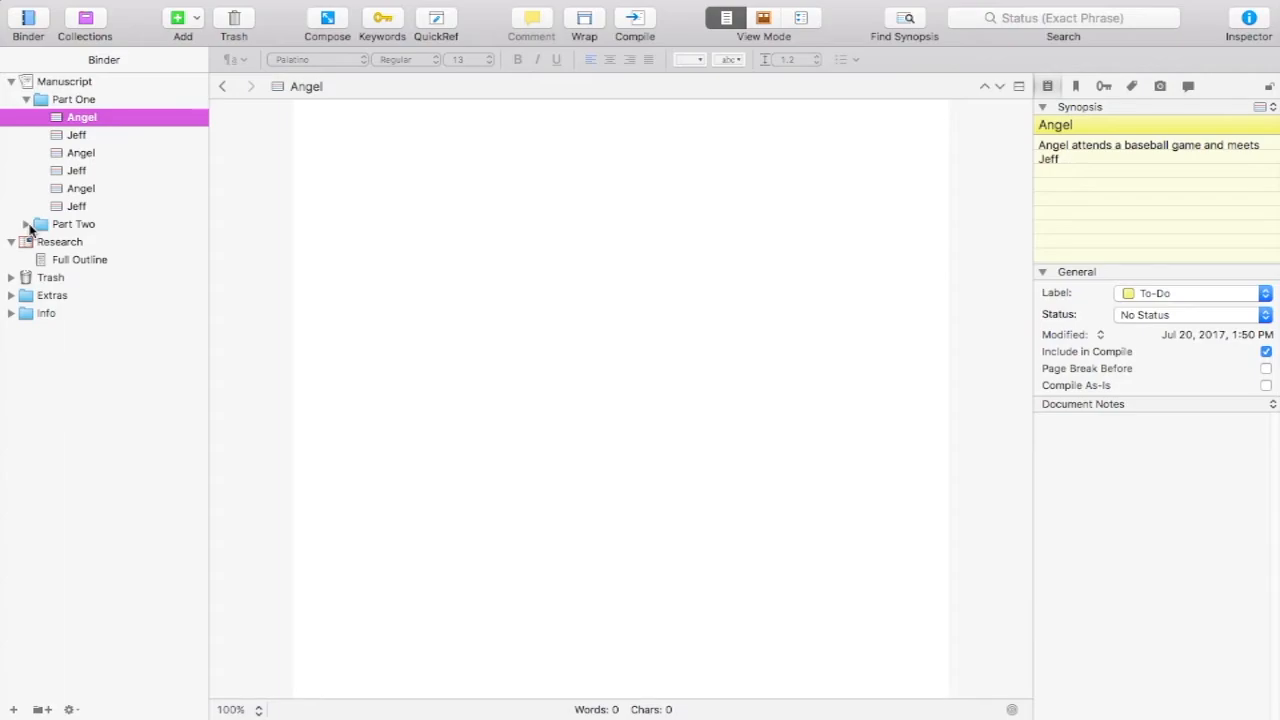
# - Write the heading "Chapter One - Angel" in the empty chapter, leaving a blank line below it for the text
pyautogui.click(646, 211)
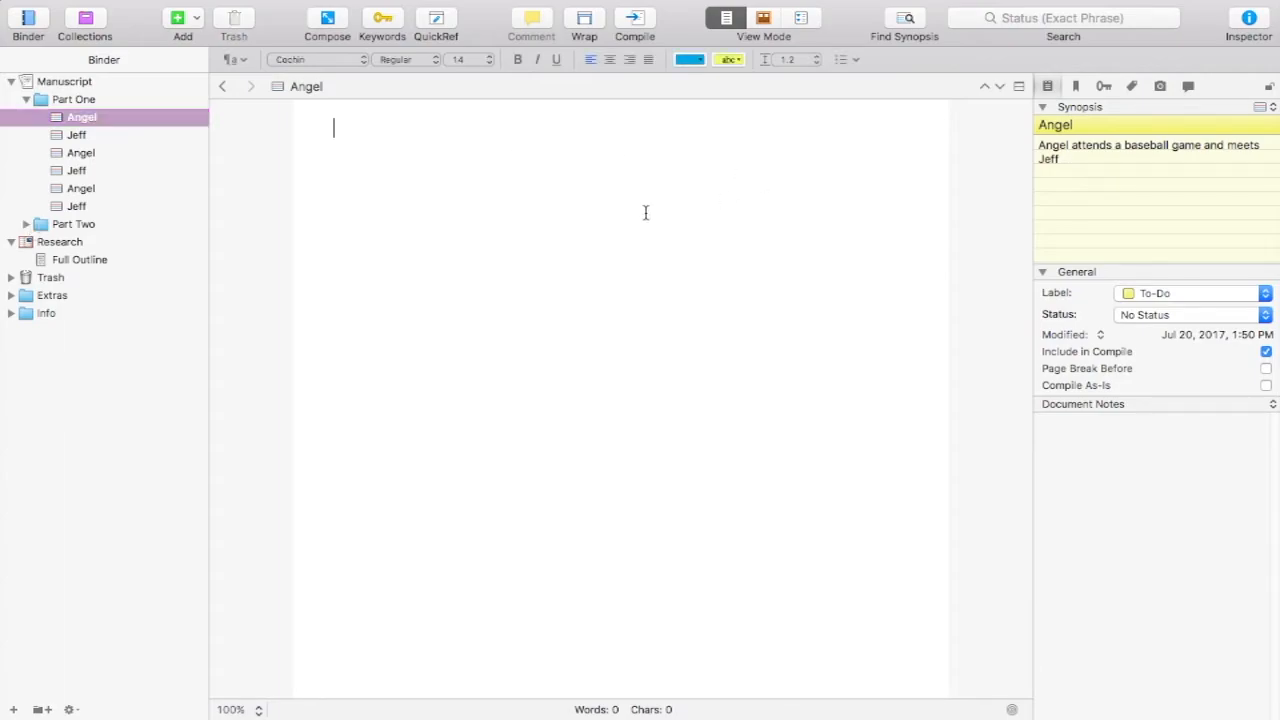
pyautogui.write('Chapter One 0')
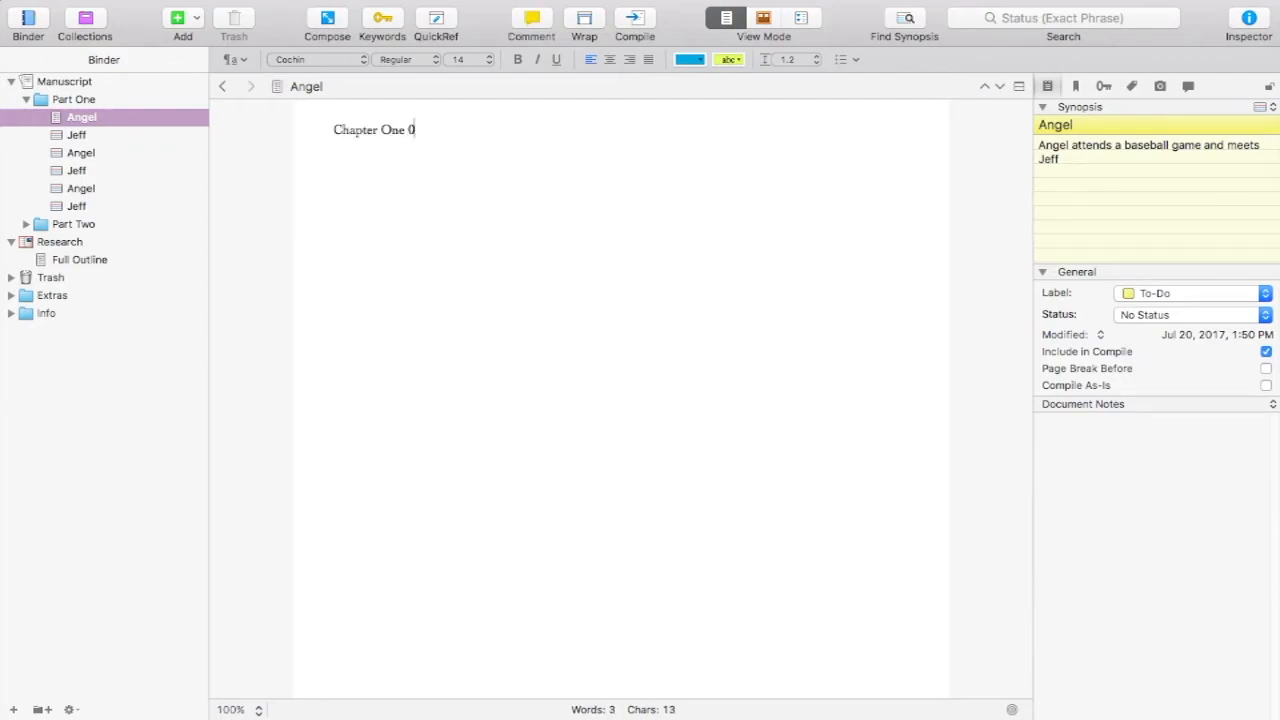
pyautogui.press('BackSpace')
pyautogui.write('- Angel')
pyautogui.press('Return')
pyautogui.press('Return')
# - Change the label of the first Angel chapter to In Progress
pyautogui.click(1230, 290)
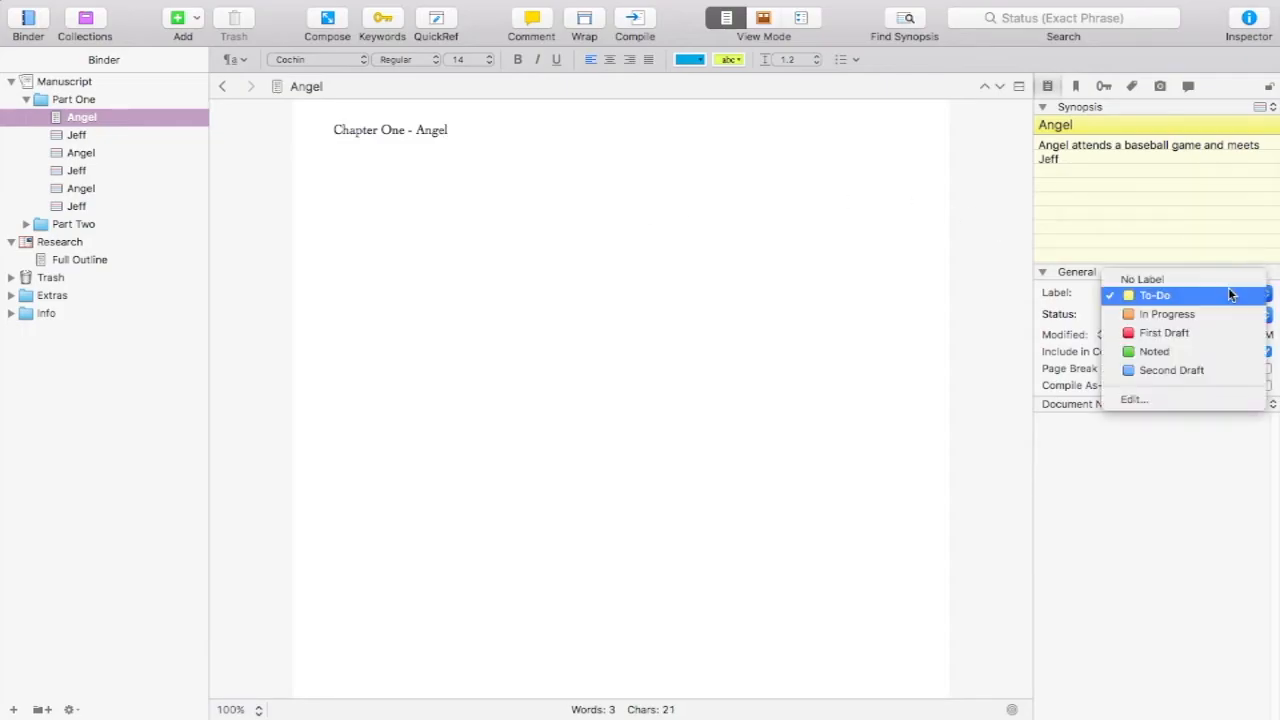
pyautogui.click(1207, 316)
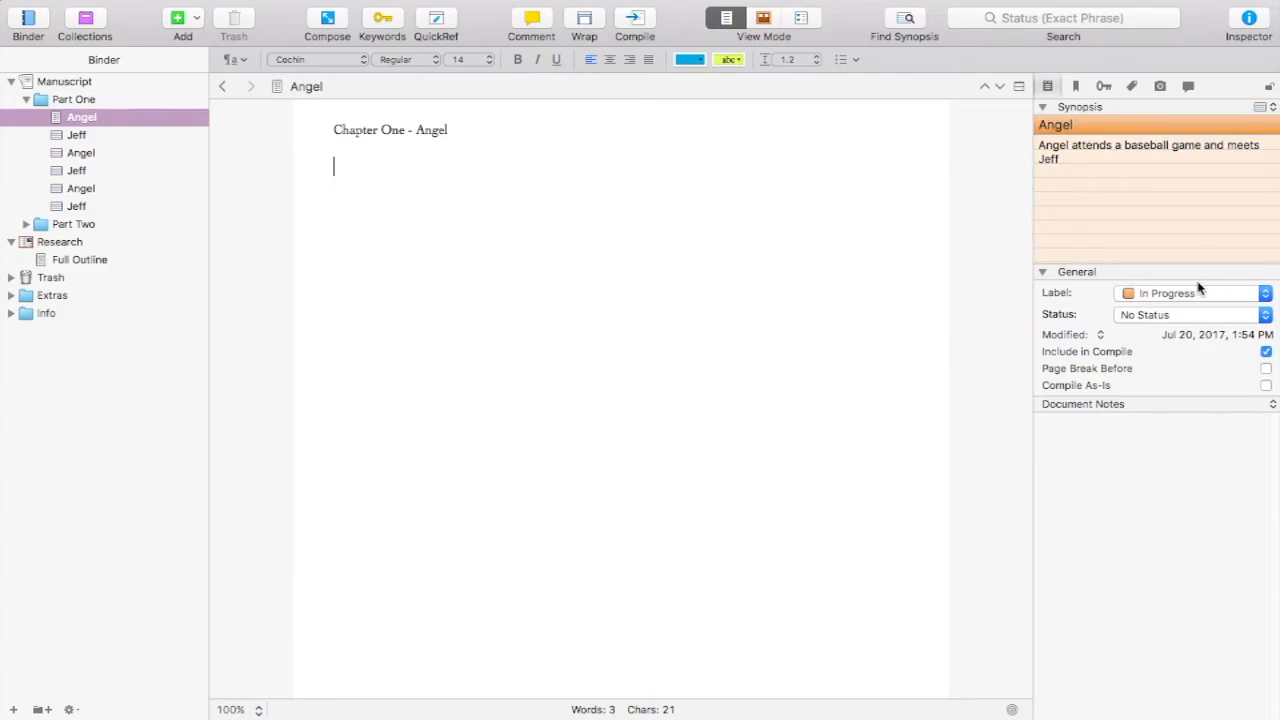
pyautogui.scroll(-1, 427, 221)
# - View the label colors on the Part One corkboard and compare it with the Manuscript corkboard
pyautogui.click(83, 99)
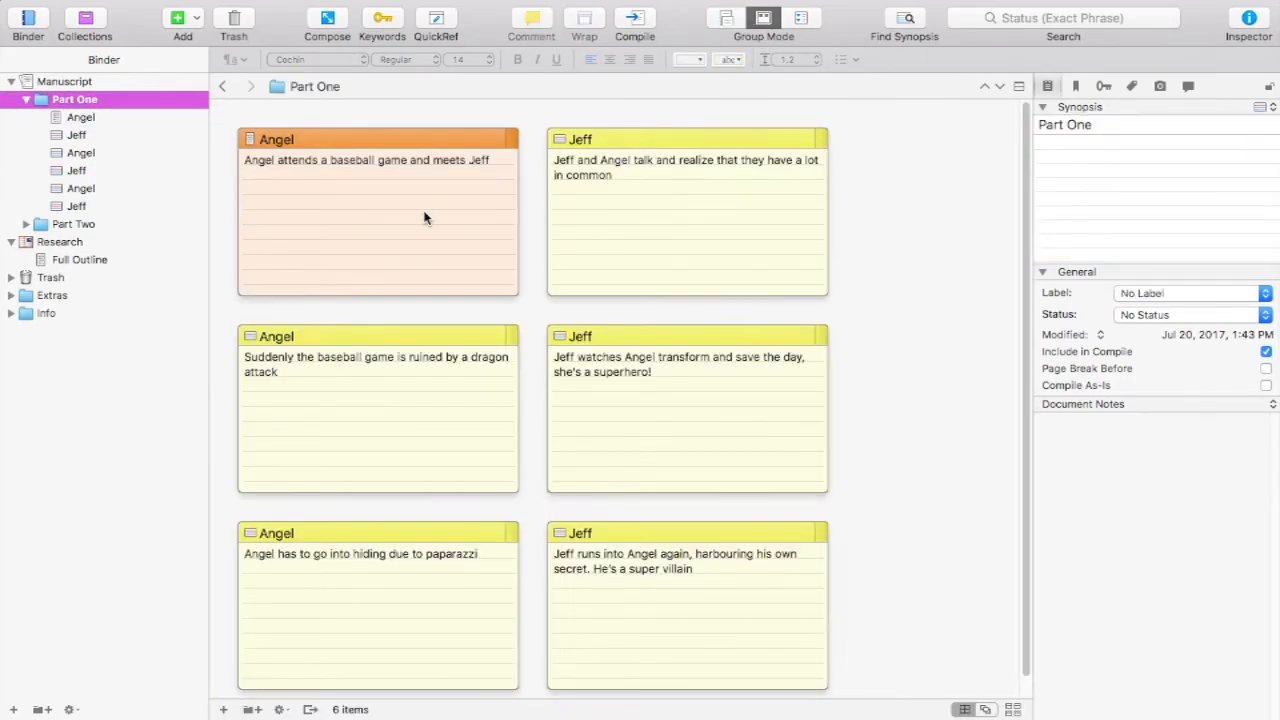
pyautogui.scroll(-1, 424, 218)
pyautogui.scroll(2, 424, 218)
pyautogui.click(55, 82)
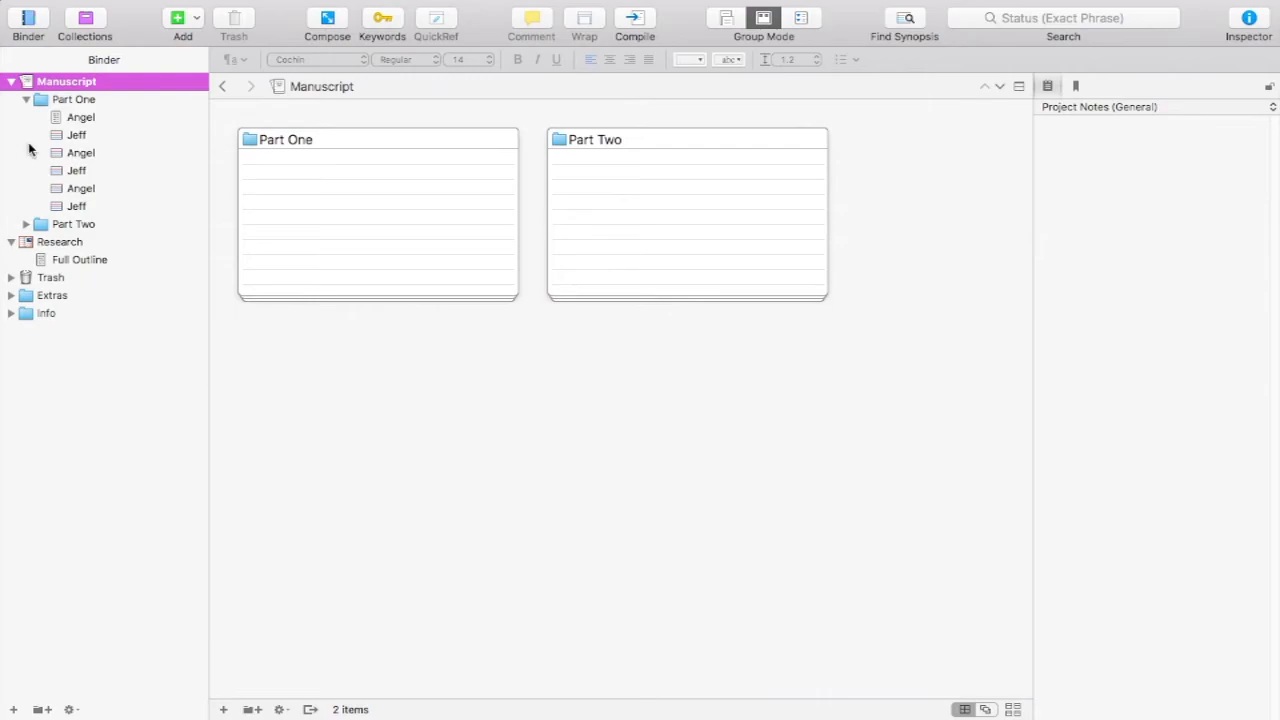
pyautogui.click(63, 99)
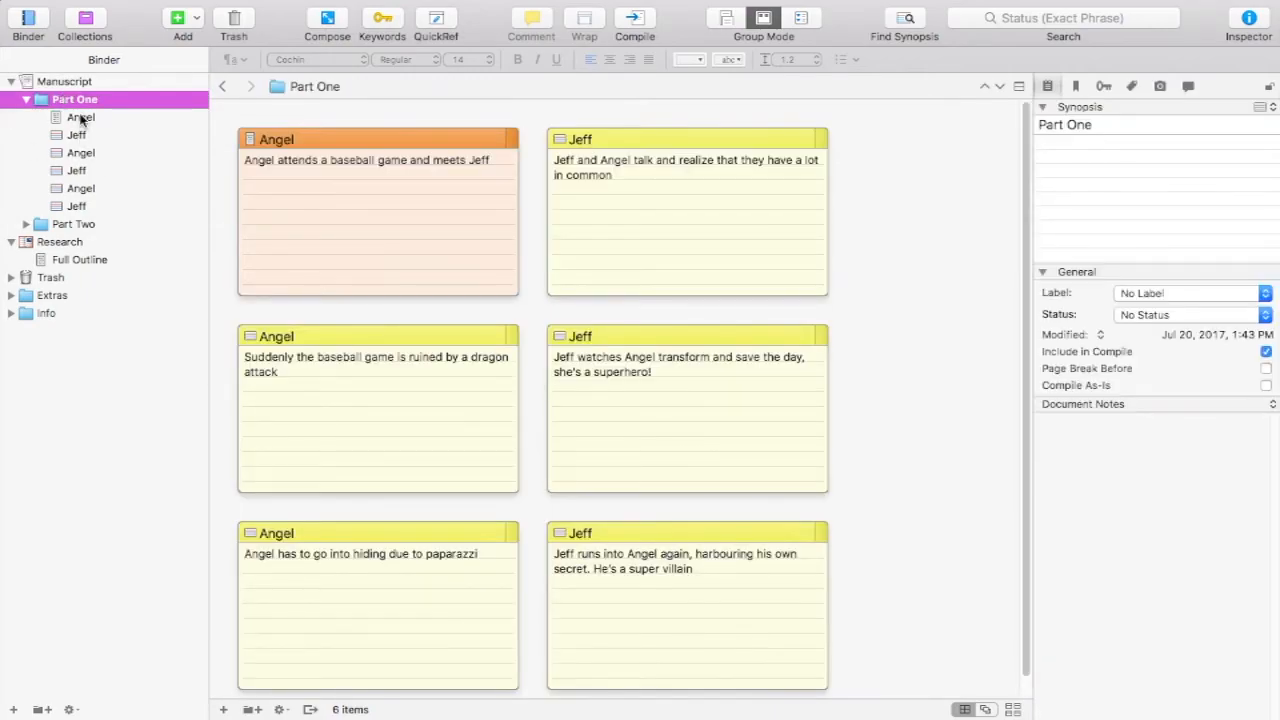
# - Reopen the first Angel chapter of Part One for writing and enter composition mode
pyautogui.click(82, 118)
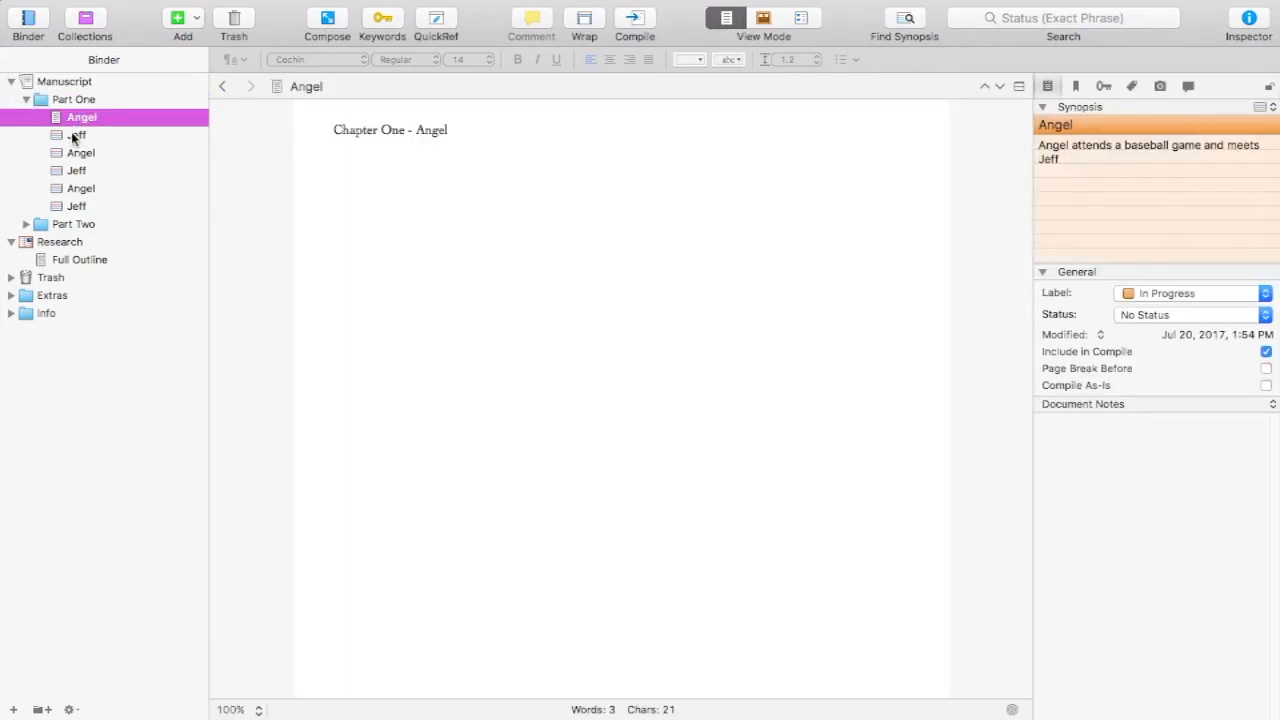
pyautogui.click(586, 380)
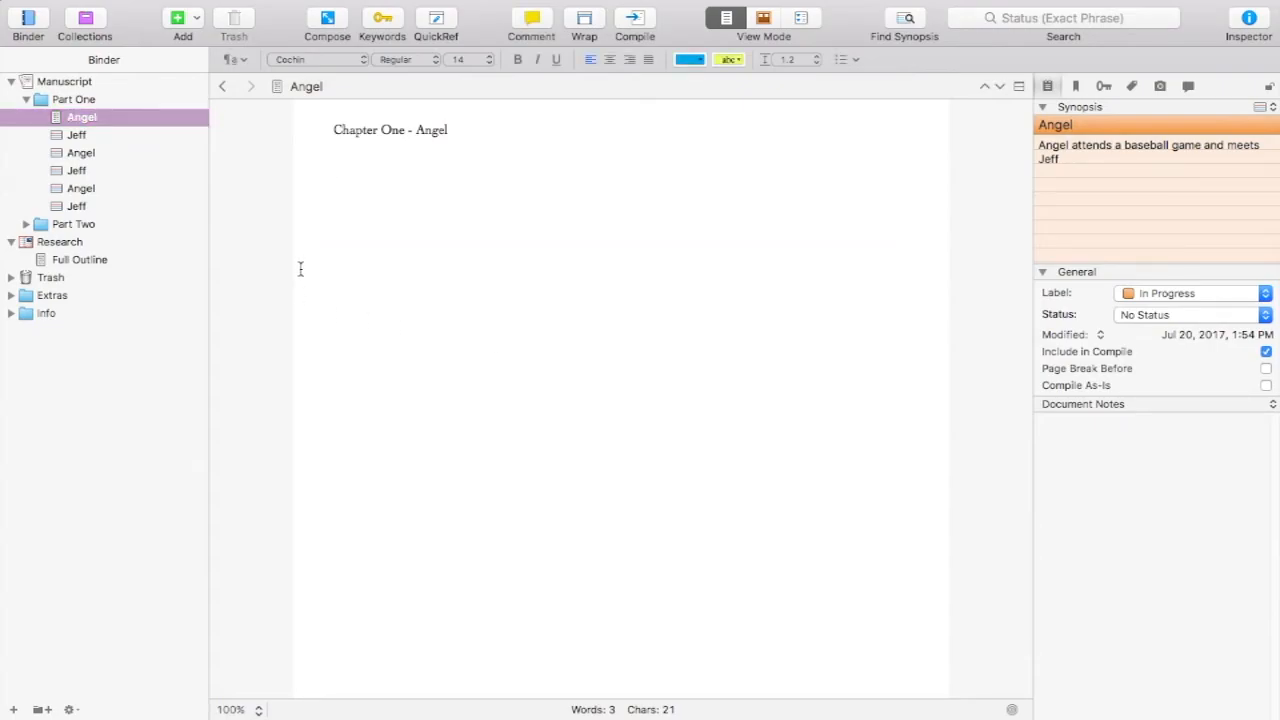
pyautogui.moveTo(636, 4)
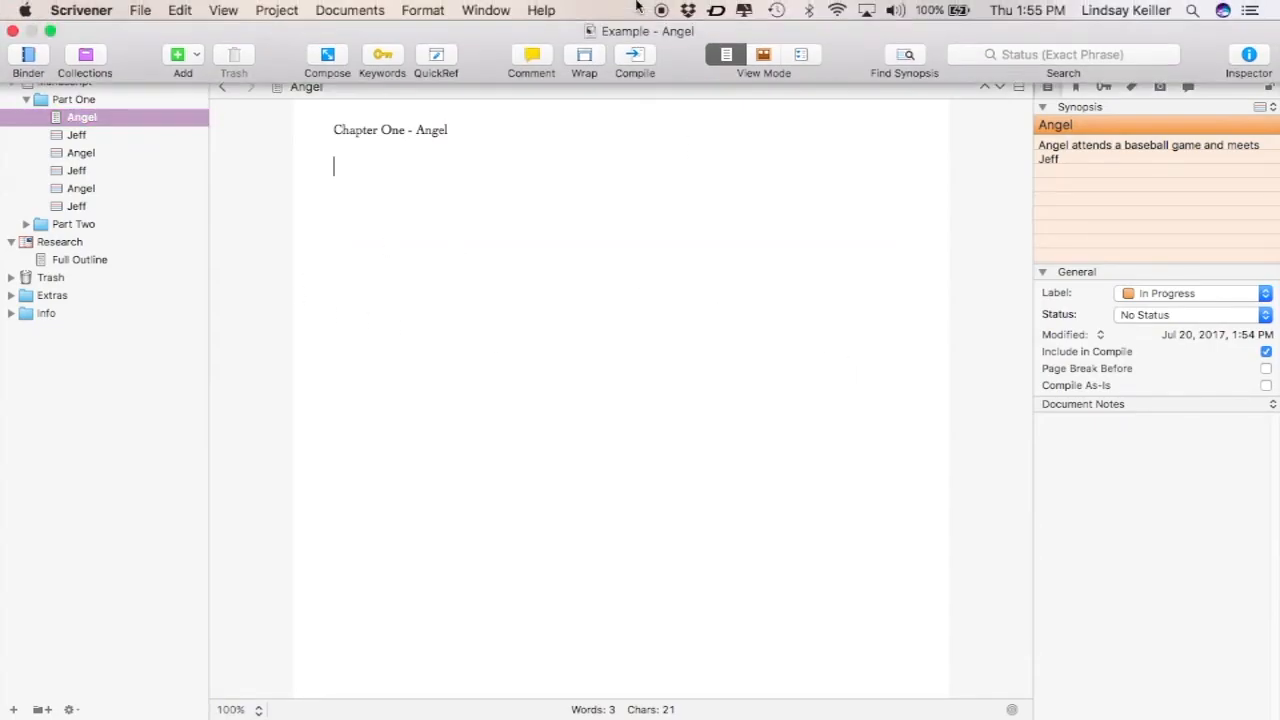
pyautogui.click(224, 10)
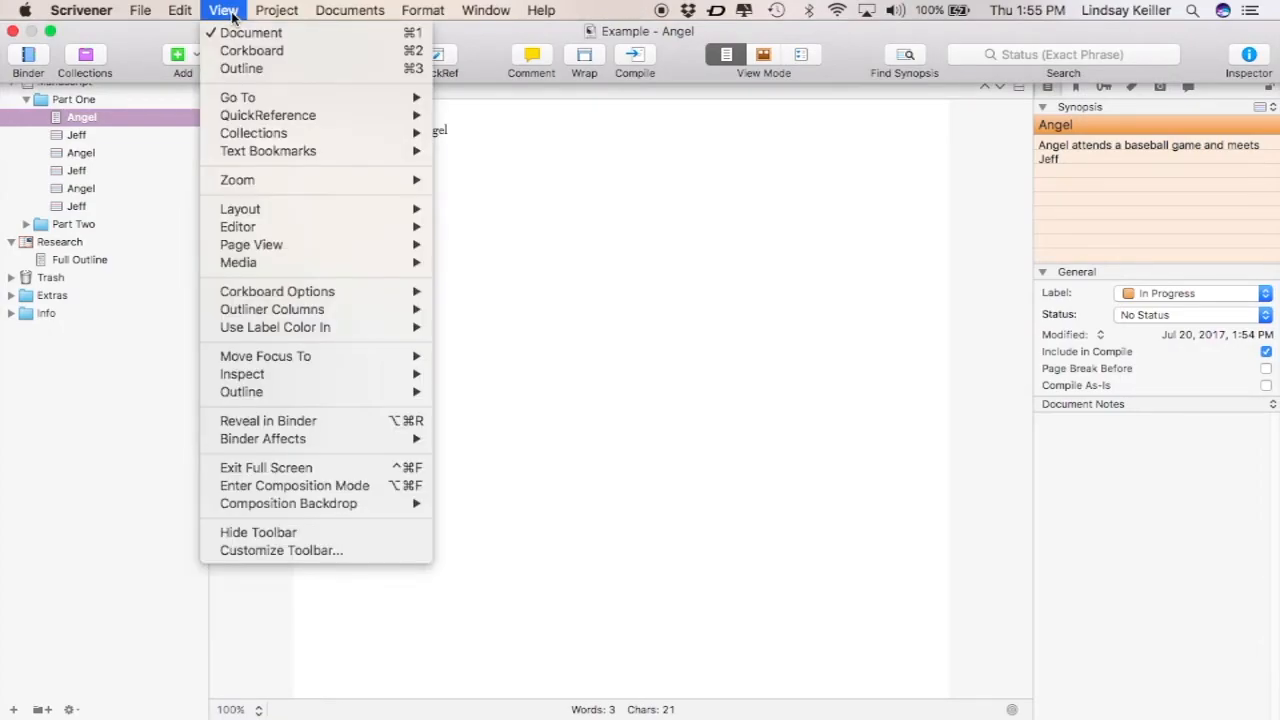
pyautogui.click(243, 486)
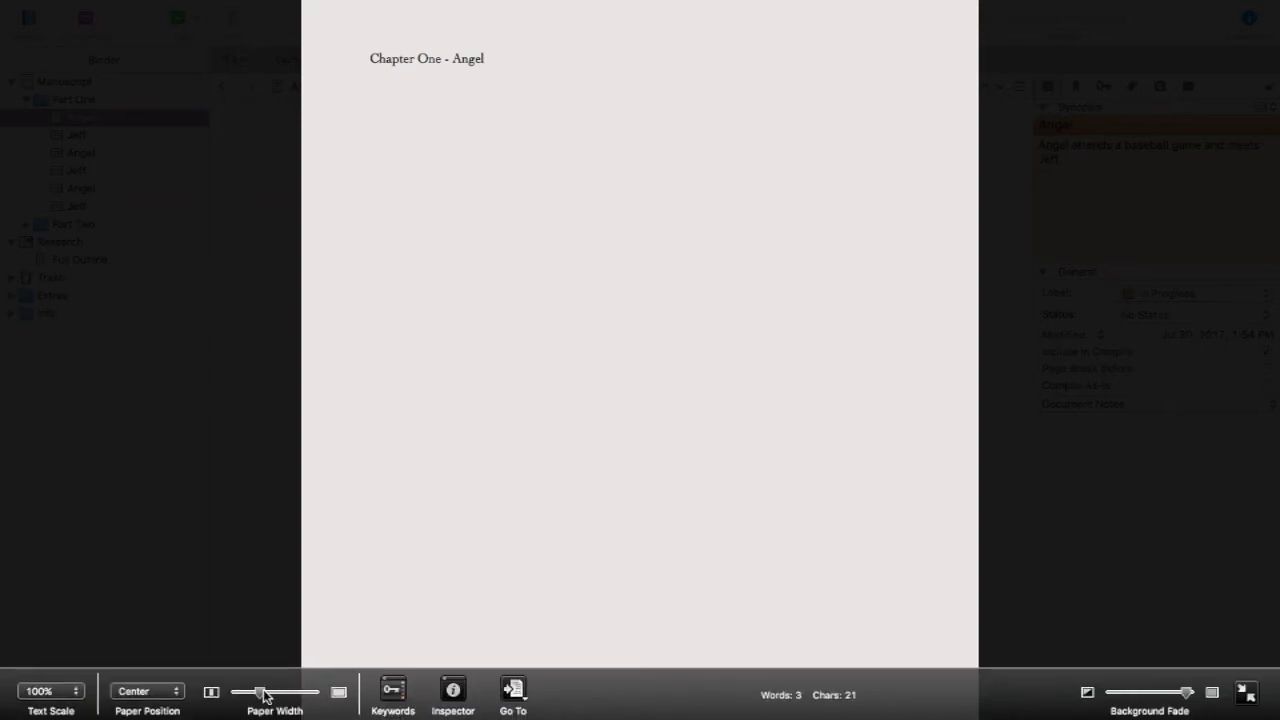
# - Widen the composition mode paper, set the text scale to 125%, and darken the background fade slightly
pyautogui.moveTo(295, 700)
pyautogui.mouseDown()
pyautogui.moveTo(314, 692)
pyautogui.moveTo(296, 697)
pyautogui.mouseUp()
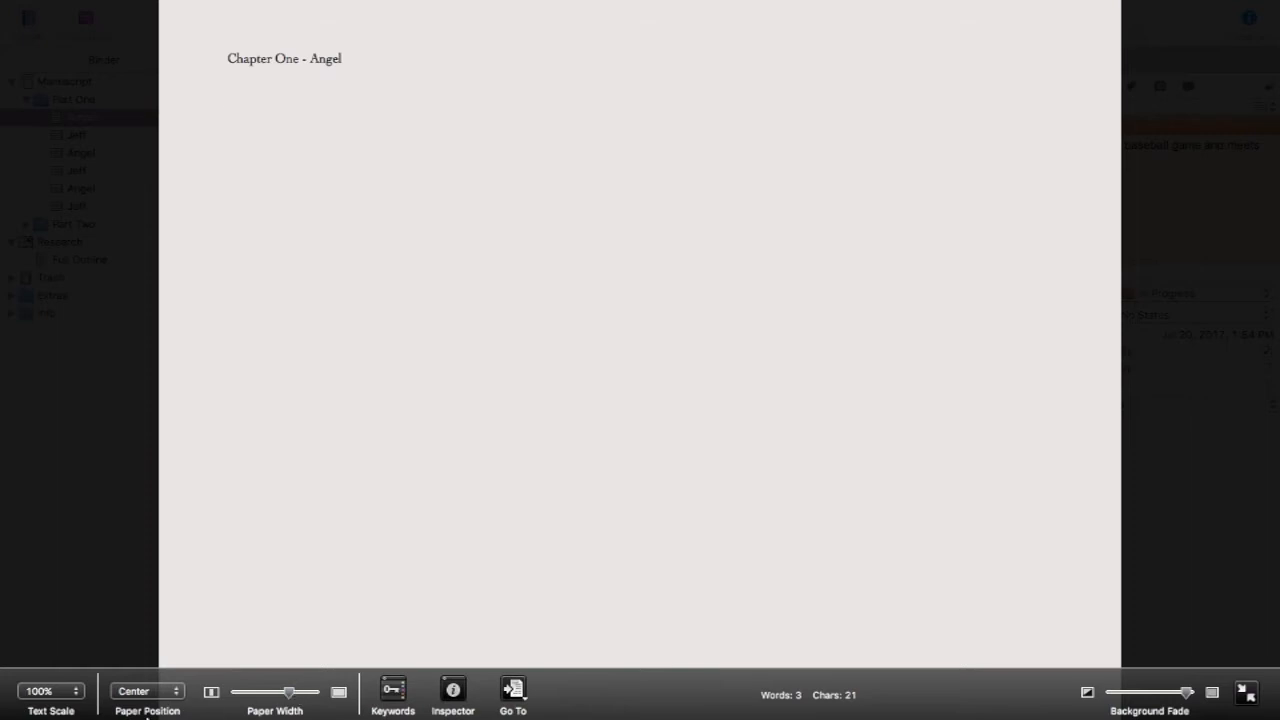
pyautogui.click(57, 691)
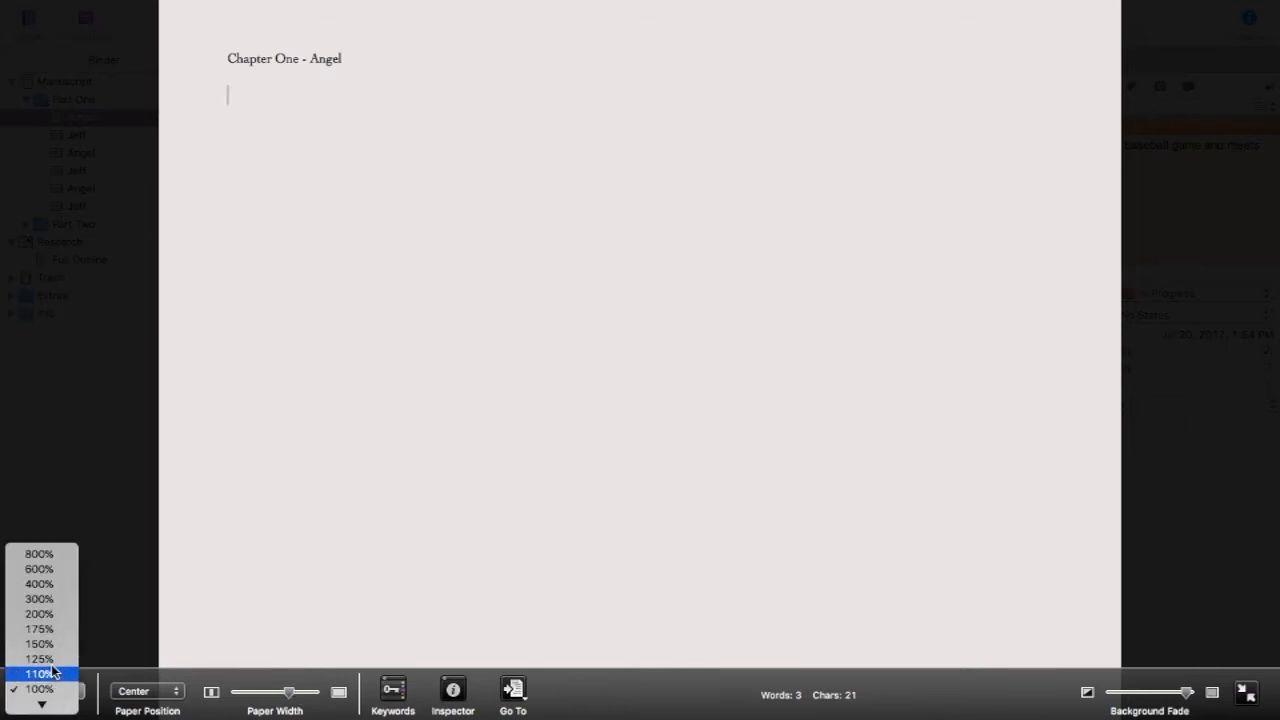
pyautogui.click(50, 661)
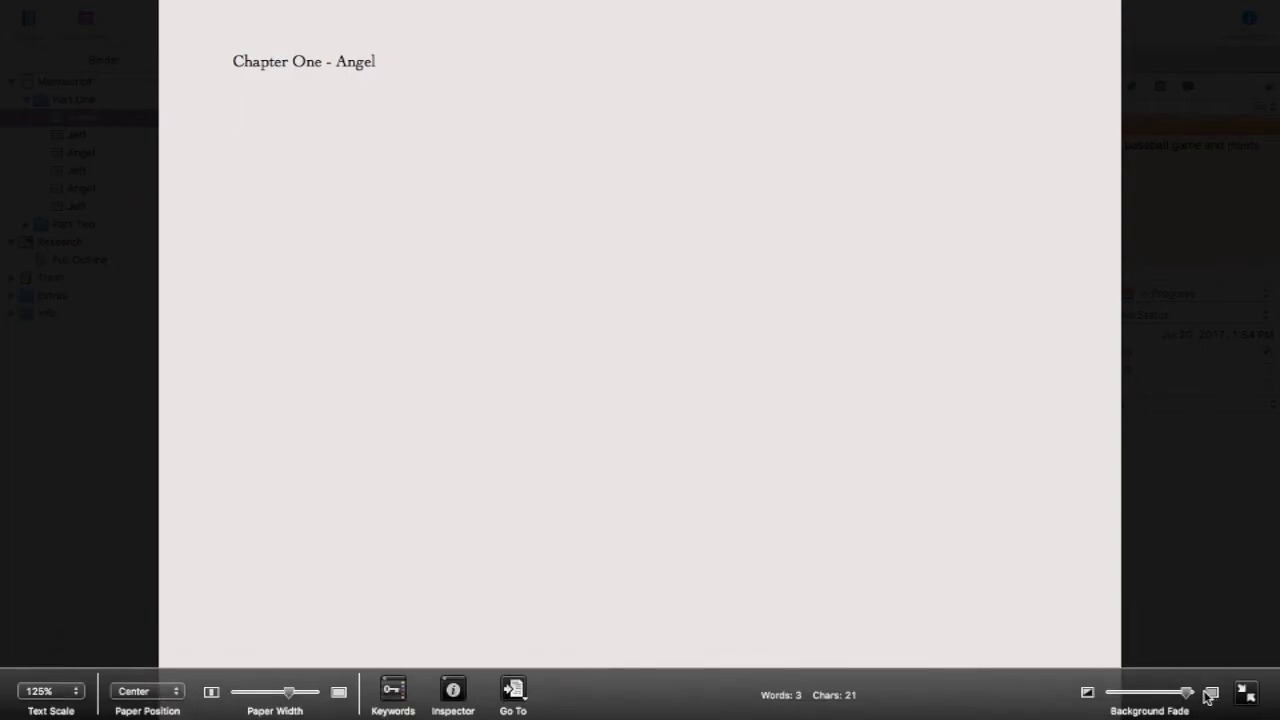
pyautogui.moveTo(1190, 697); pyautogui.dragTo(1195, 697)
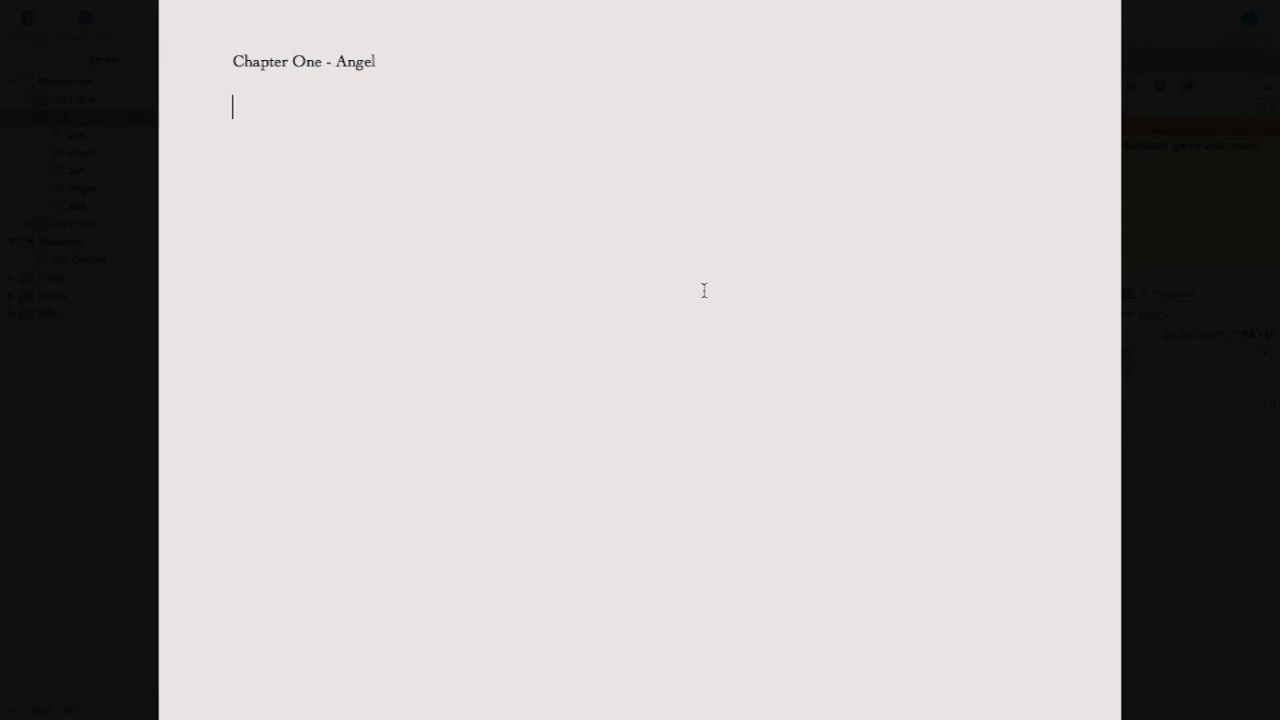
# - Try out writing in composition mode with a few test characters below the heading, and delete them
pyautogui.write('gvdf')
pyautogui.press('BackSpace')
pyautogui.press('BackSpace')
pyautogui.press('BackSpace')
pyautogui.press('BackSpace')
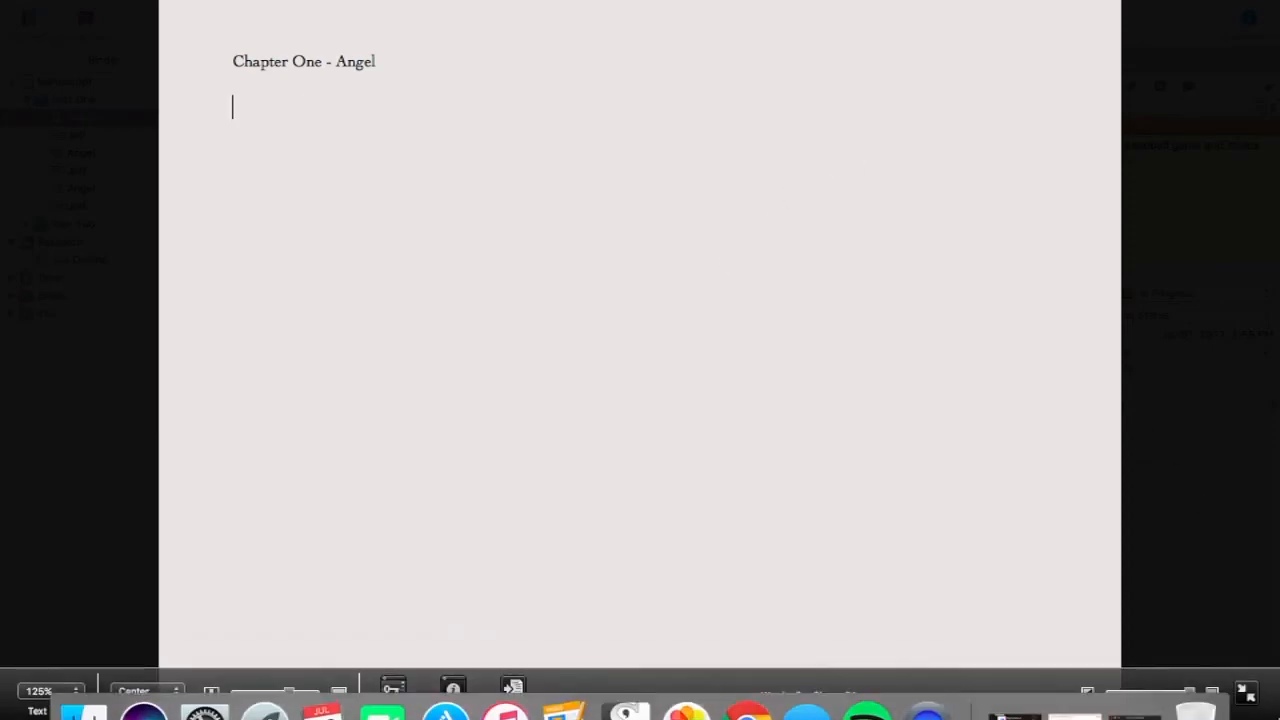
# - Exit composition mode and reselect the first Angel chapter of Part One in the binder
pyautogui.click(1256, 699)
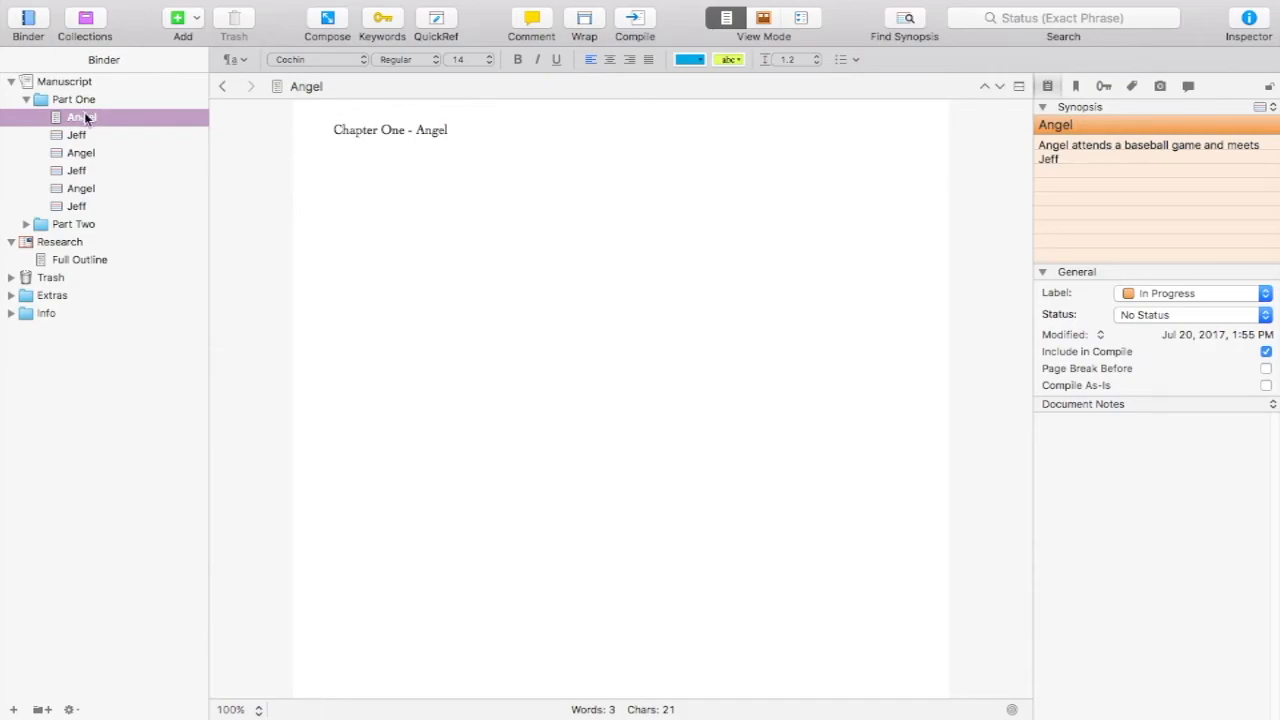
pyautogui.moveTo(84, 115)
pyautogui.click(84, 101)
pyautogui.click(80, 118)
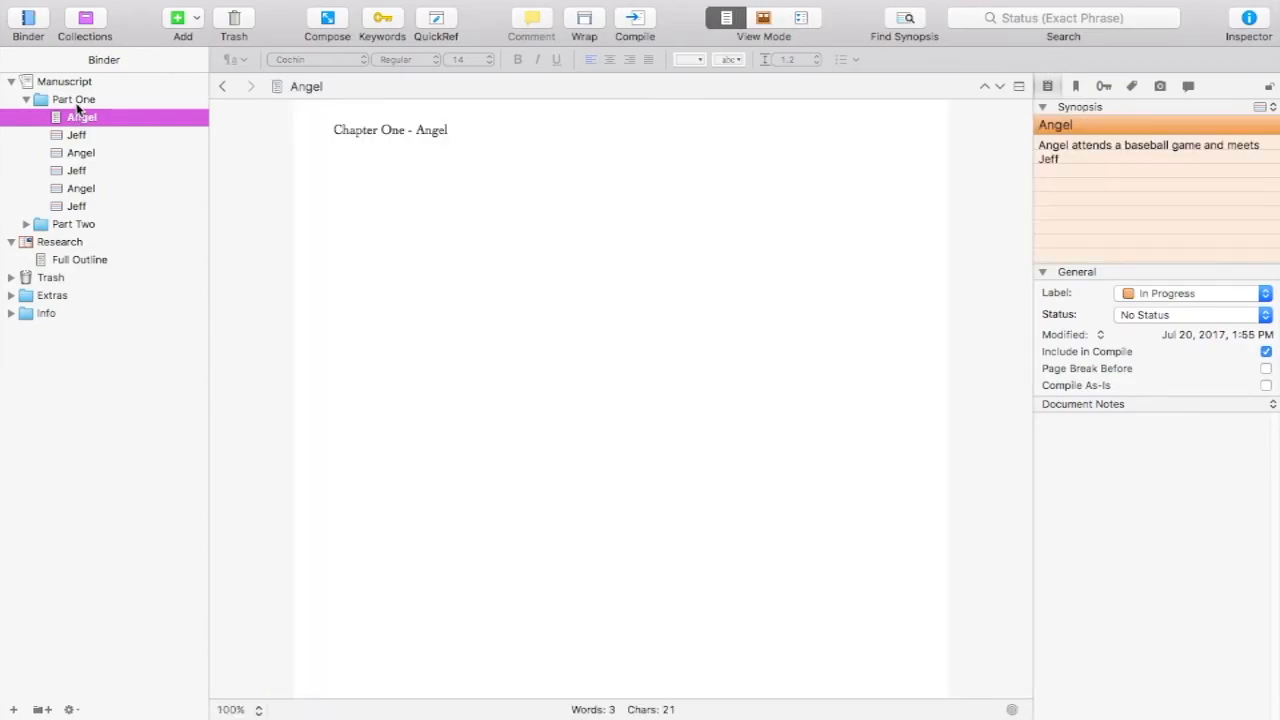
# - Split the editor vertically so the Angel chapter is open in two side-by-side panes
pyautogui.click(1019, 87)
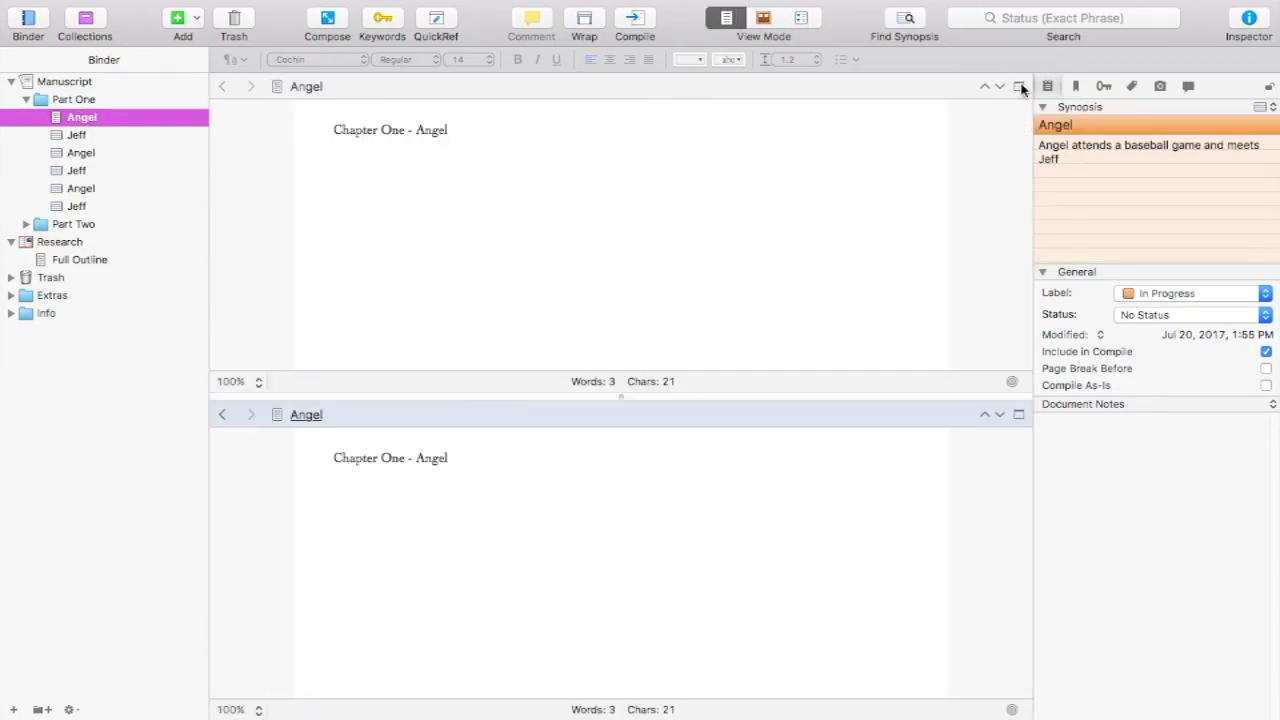
pyautogui.click(421, 254)
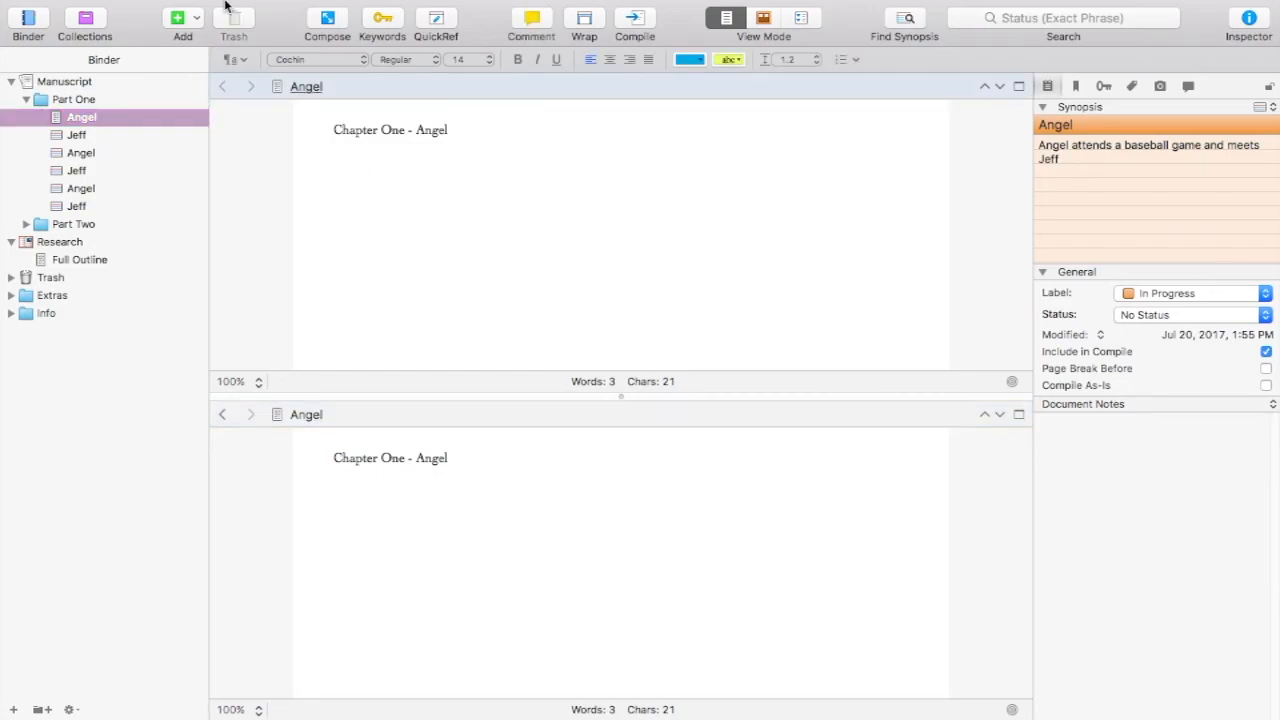
pyautogui.click(223, 10)
pyautogui.moveTo(400, 209)
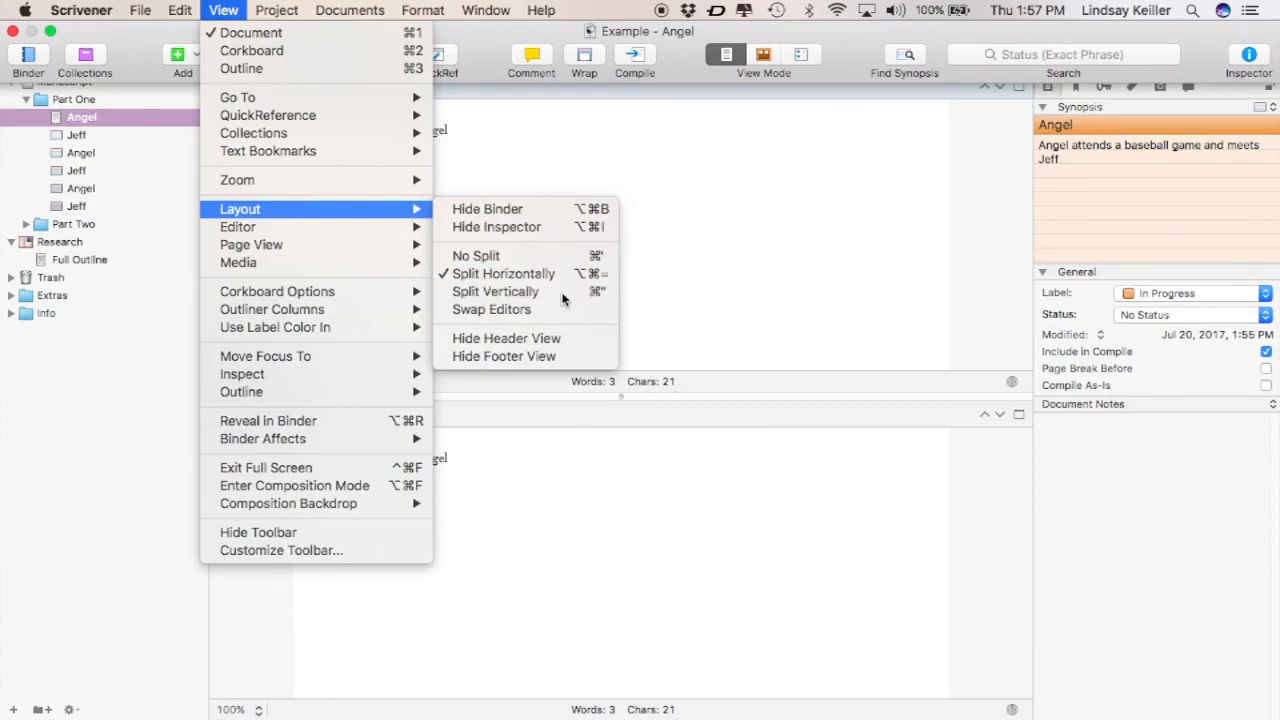
pyautogui.click(562, 291)
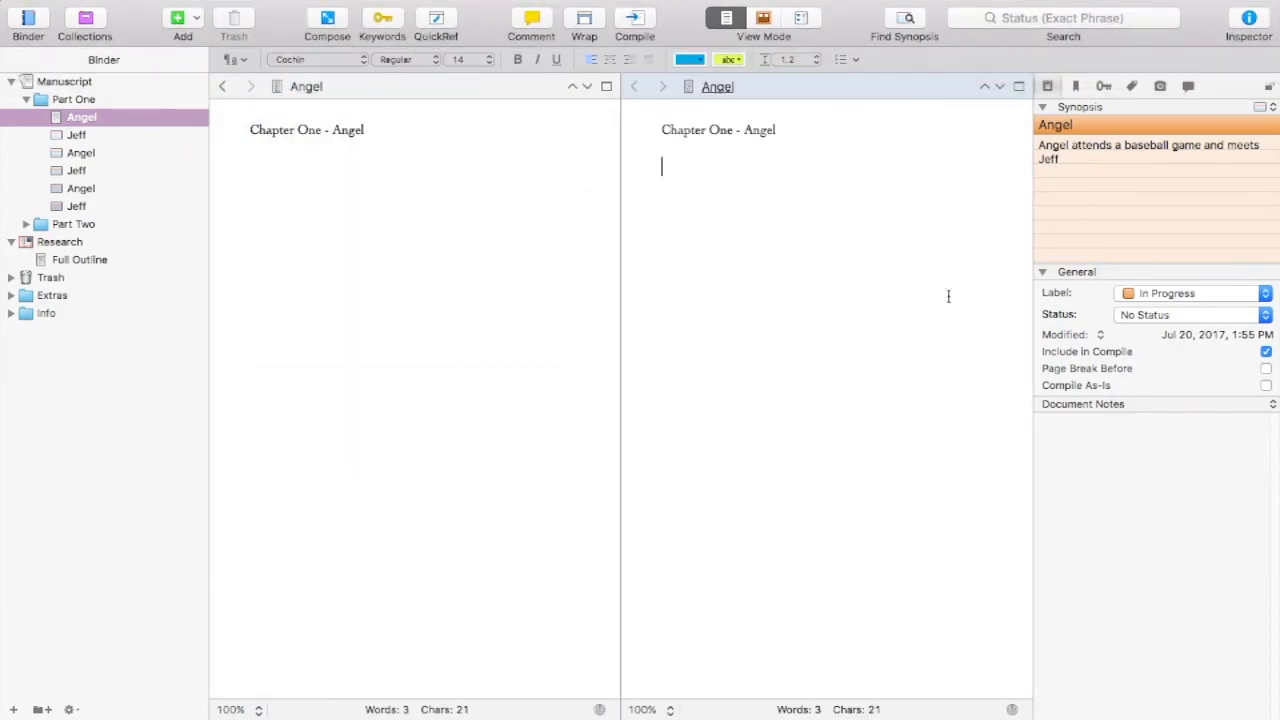
# - Narrow the inspector to give the split editor more room, and make the first editor pane active
pyautogui.click(1042, 107)
pyautogui.click(1042, 107)
pyautogui.moveTo(1035, 86); pyautogui.dragTo(1117, 83)
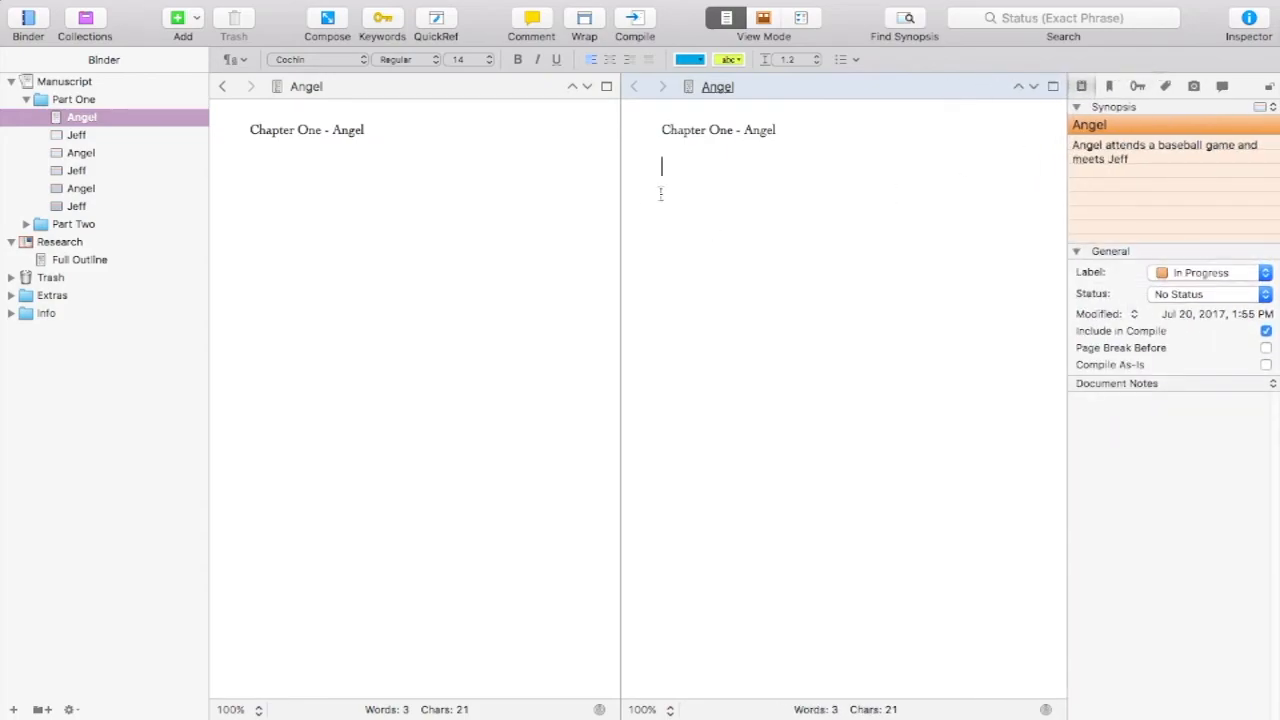
pyautogui.click(420, 188)
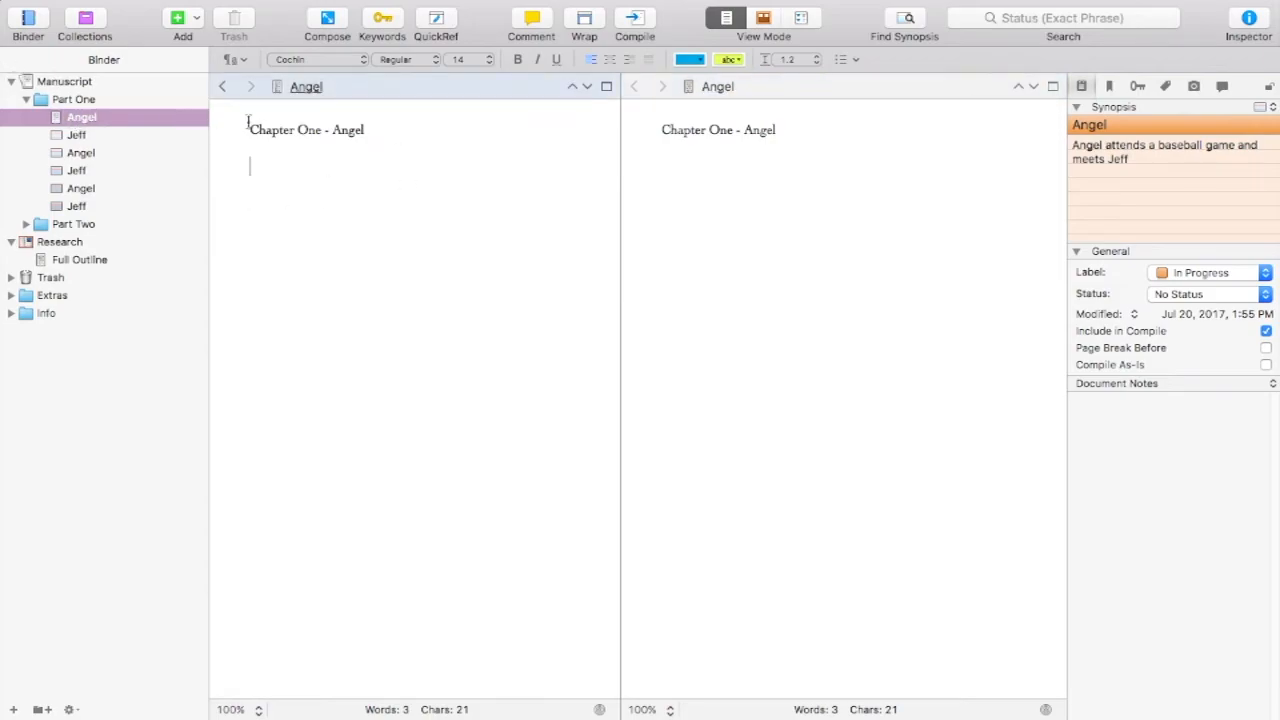
pyautogui.keyDown('super'); pyautogui.click(76, 101); pyautogui.keyUp('super')
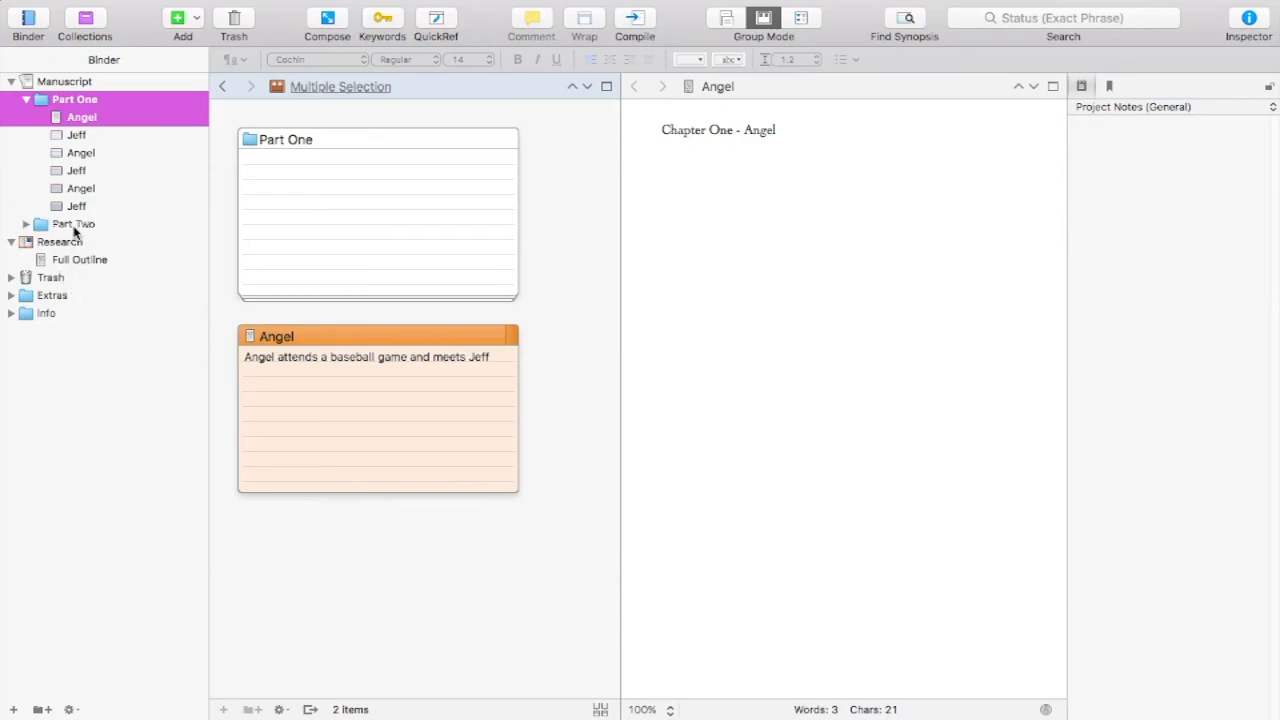
pyautogui.keyDown('super'); pyautogui.click(76, 224); pyautogui.keyUp('super')
pyautogui.click(106, 121)
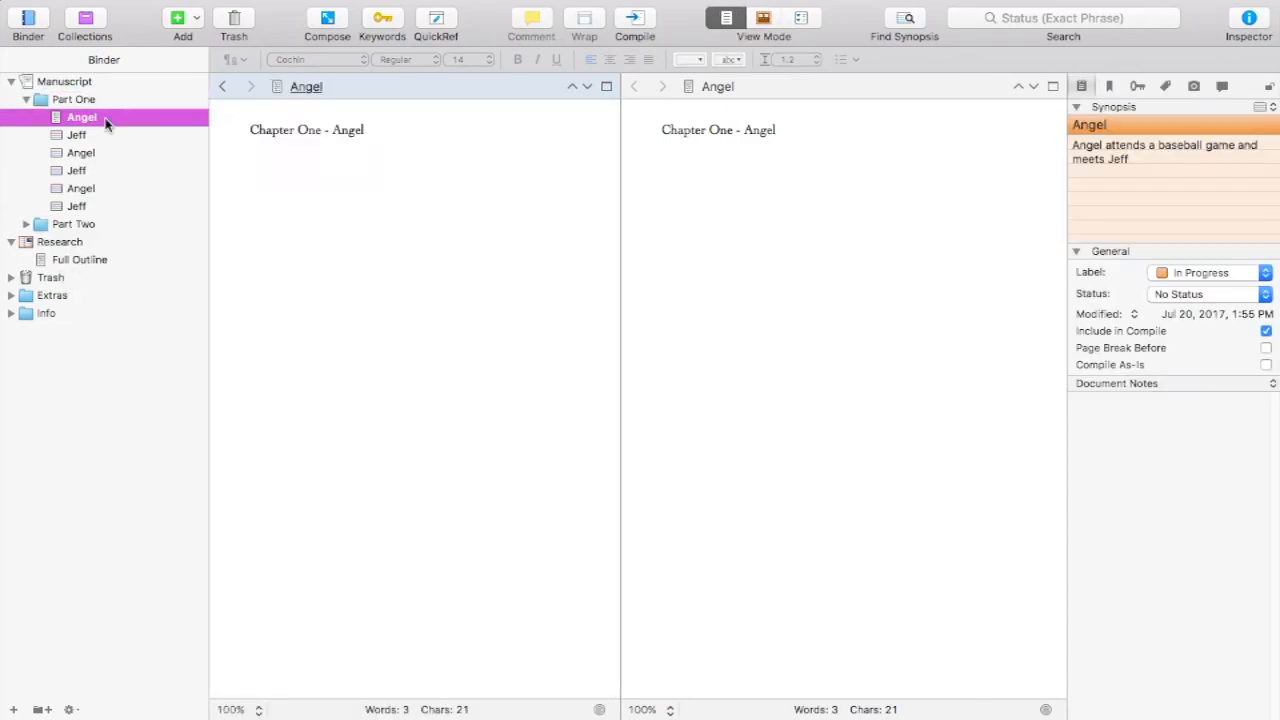
# - Show the chapter cards of Part One and Part Two together as a corkboard in the active editor pane
pyautogui.click(97, 101)
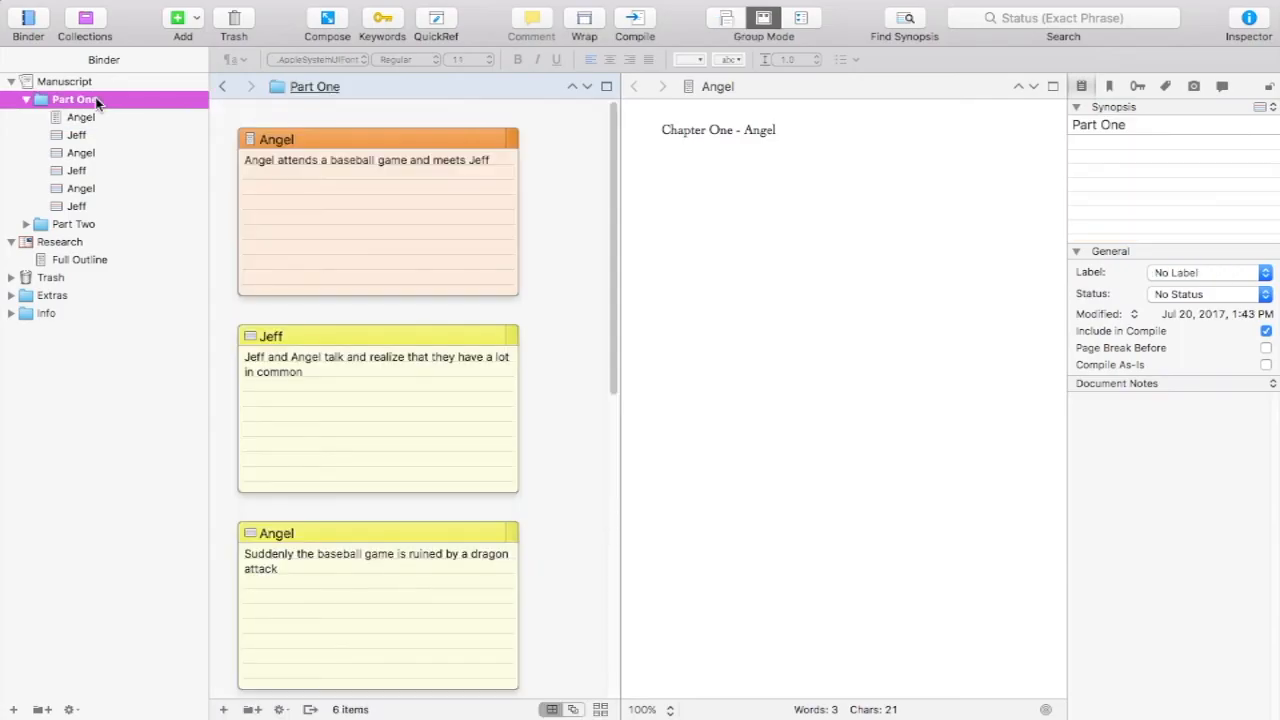
pyautogui.keyDown('super'); pyautogui.click(77, 225); pyautogui.keyUp('super')
pyautogui.click(520, 236)
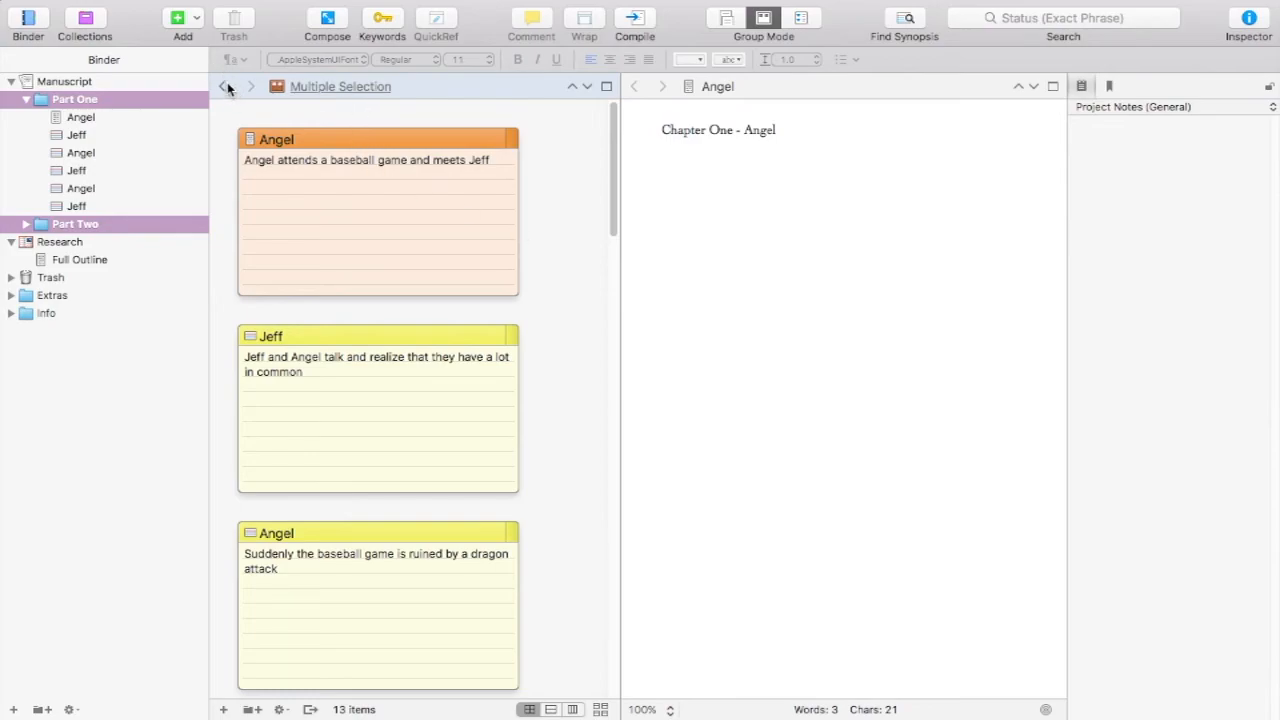
# - Lock the editor pane with the combined Part One and Part Two corkboard in place
pyautogui.click(279, 87)
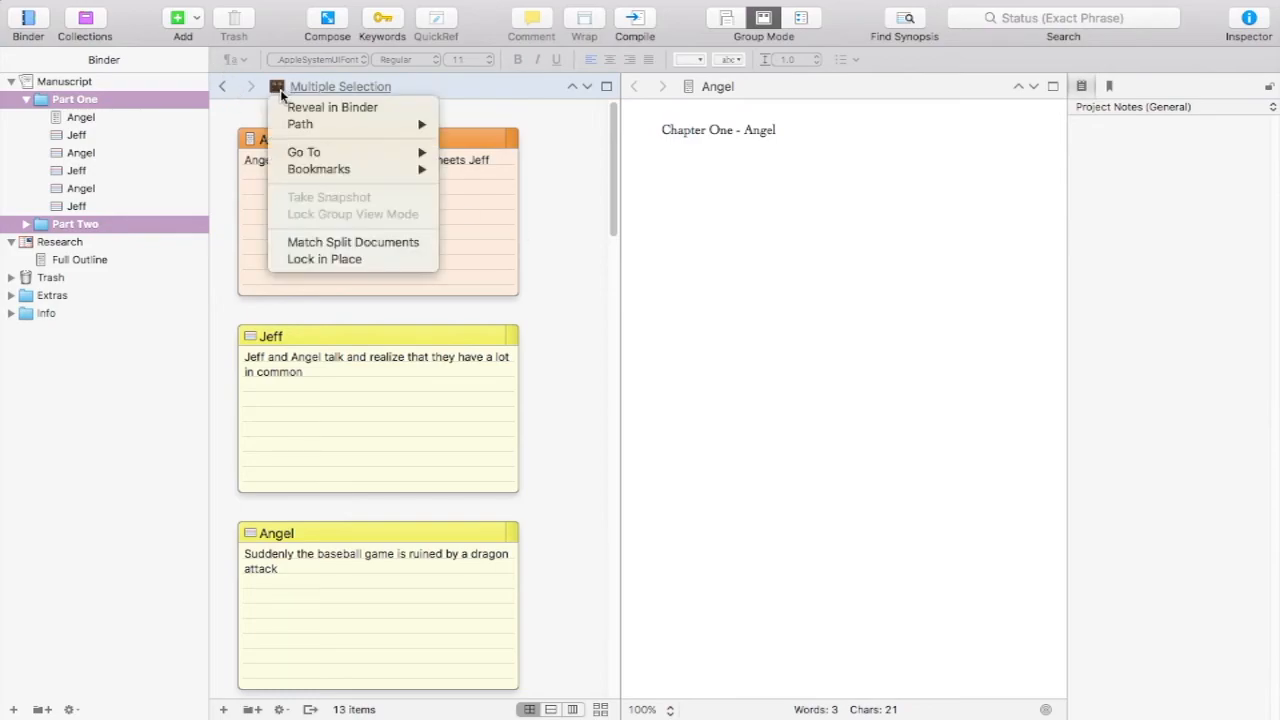
pyautogui.click(322, 261)
pyautogui.scroll(-10, 462, 294)
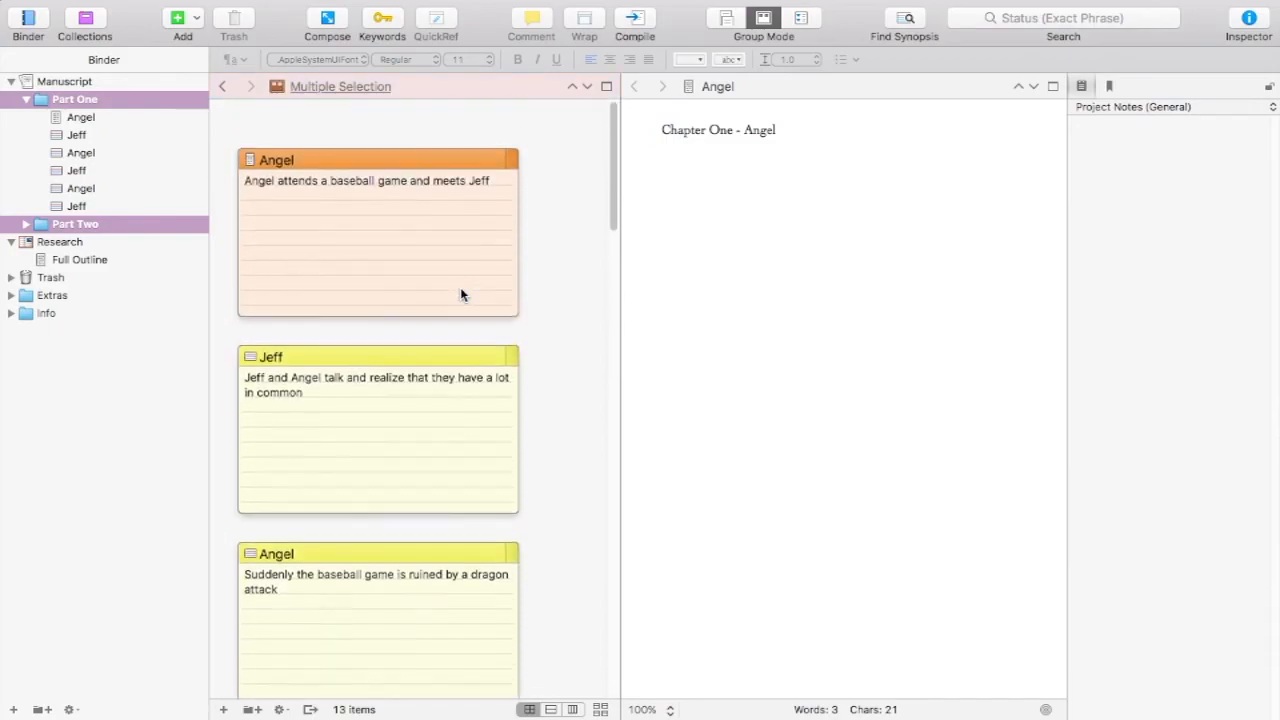
# - Select several Part One chapters and the Part Two folder in the binder to review their cards in the locked corkboard
pyautogui.scroll(10, 460, 294)
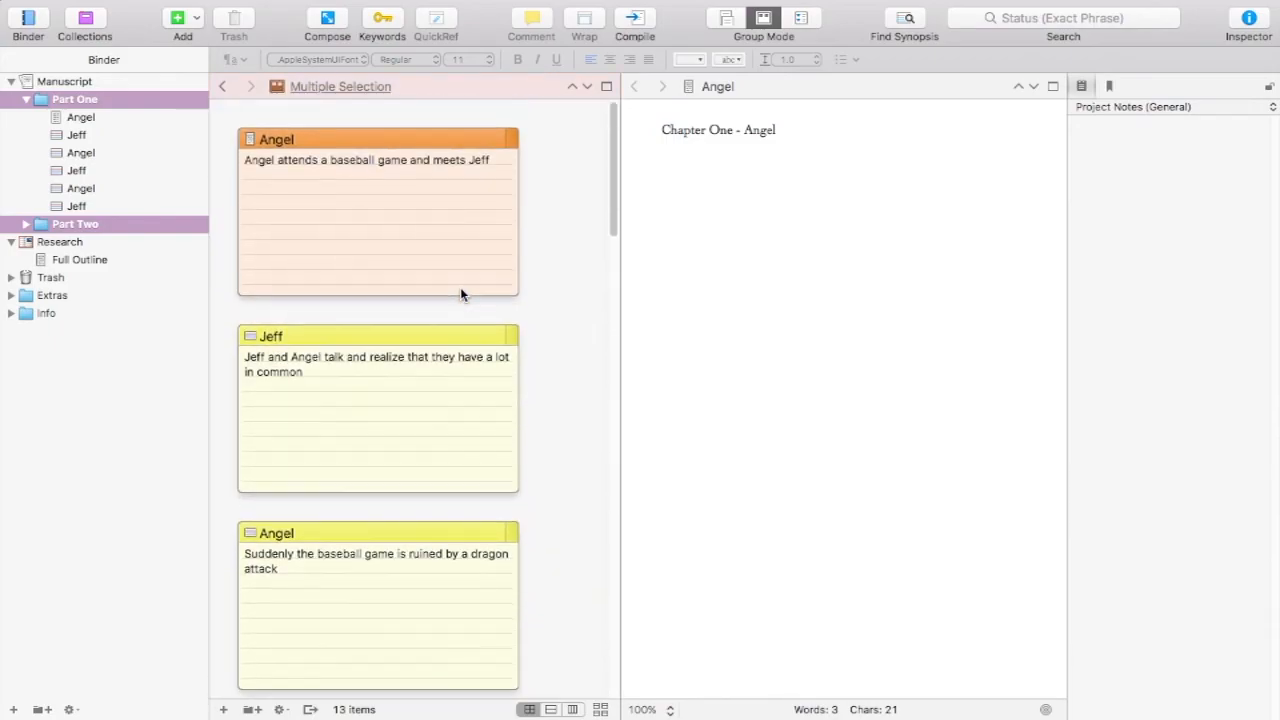
pyautogui.click(167, 174)
pyautogui.click(153, 131)
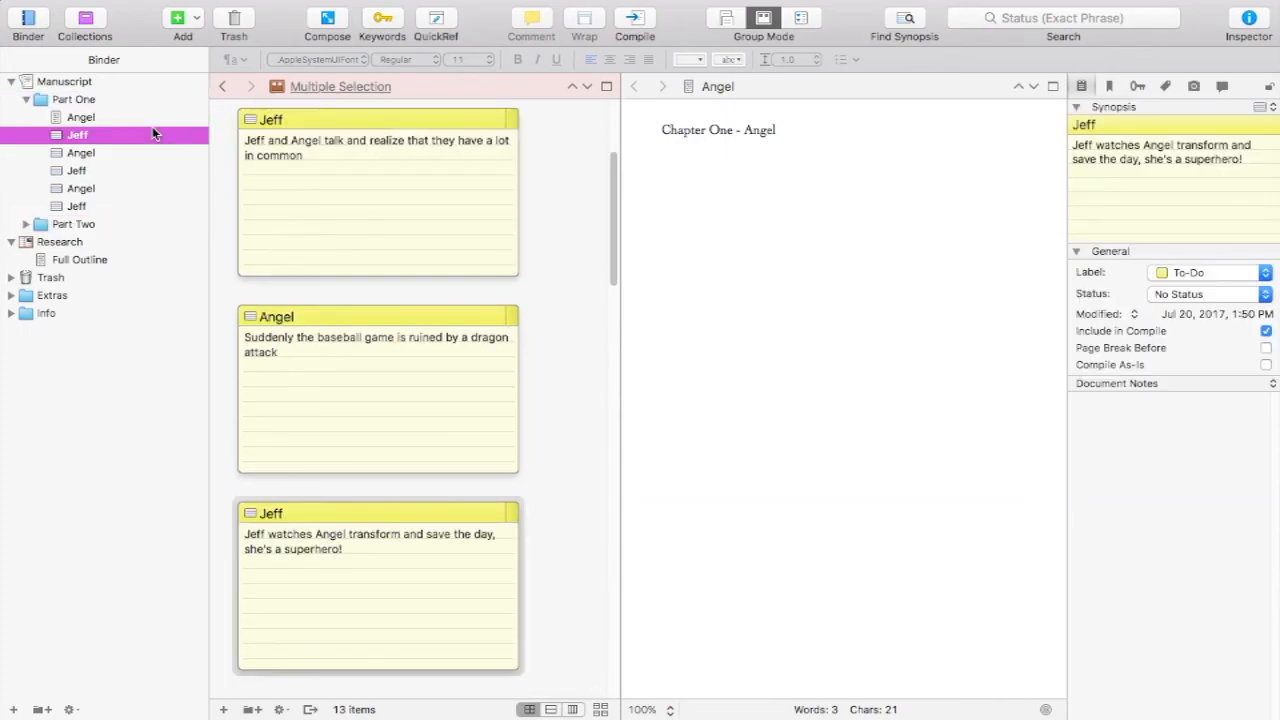
pyautogui.click(138, 168)
pyautogui.click(127, 220)
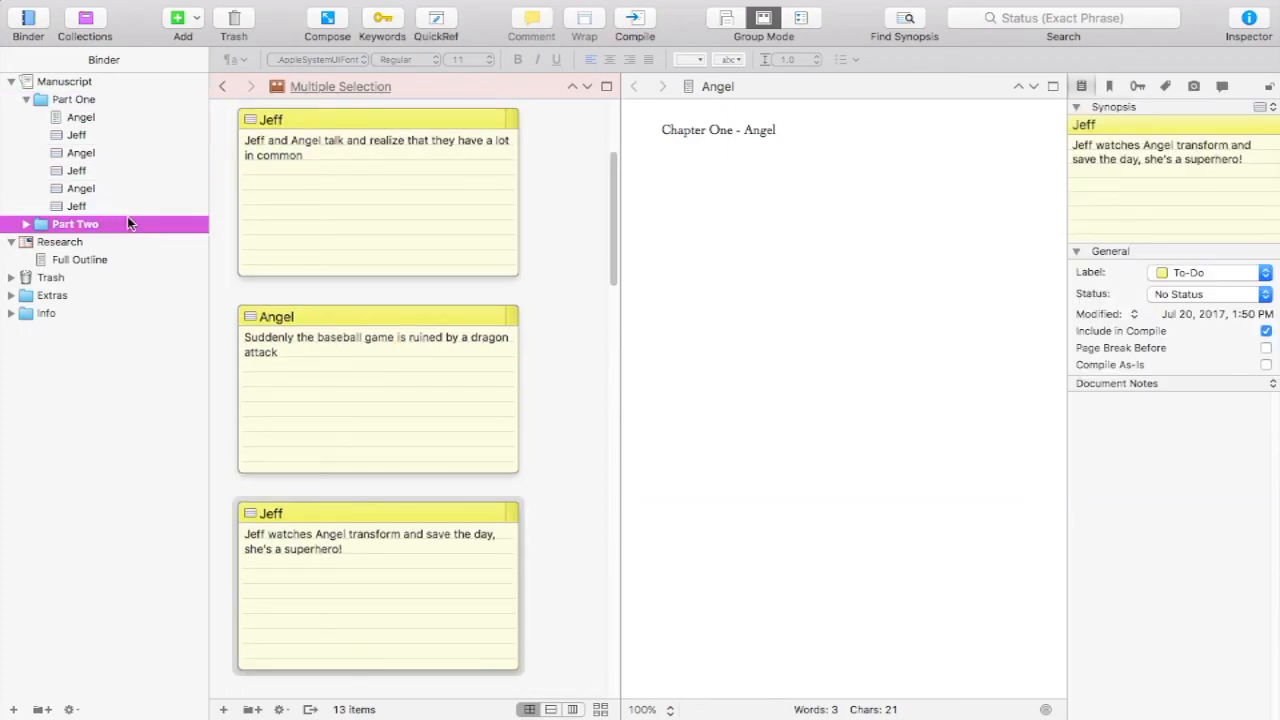
pyautogui.click(128, 138)
pyautogui.click(124, 119)
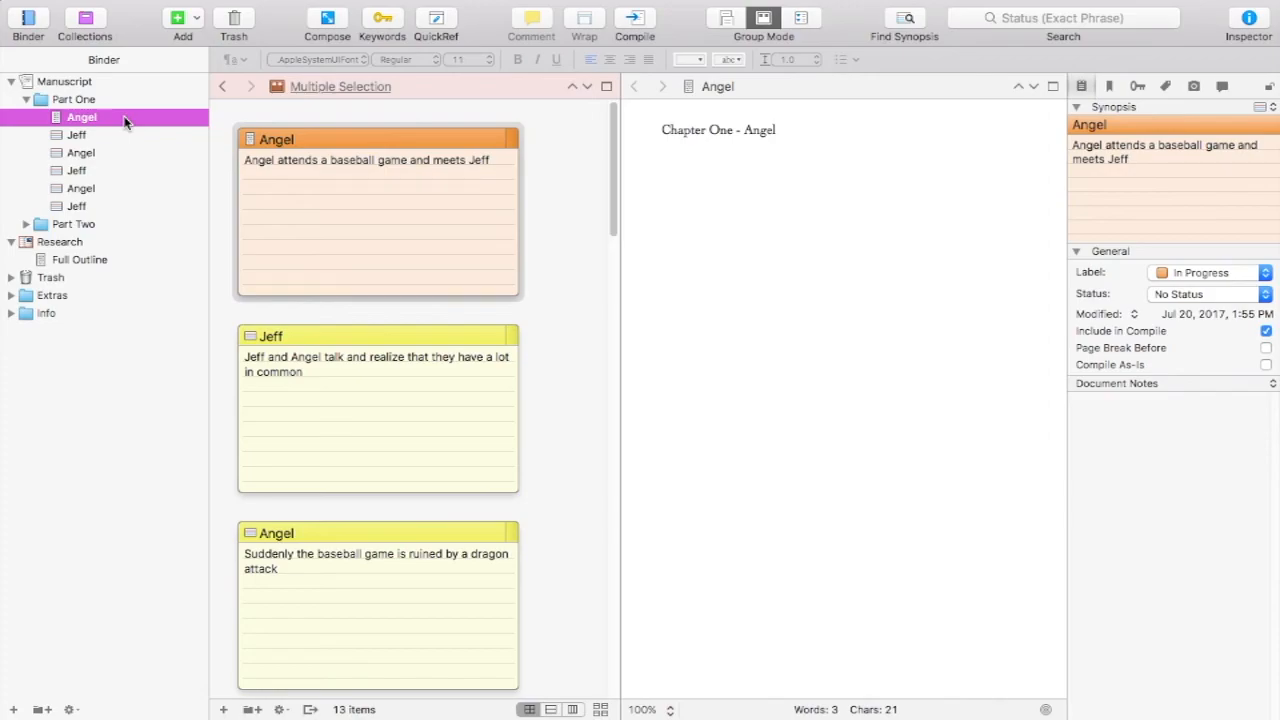
pyautogui.click(121, 134)
pyautogui.click(130, 187)
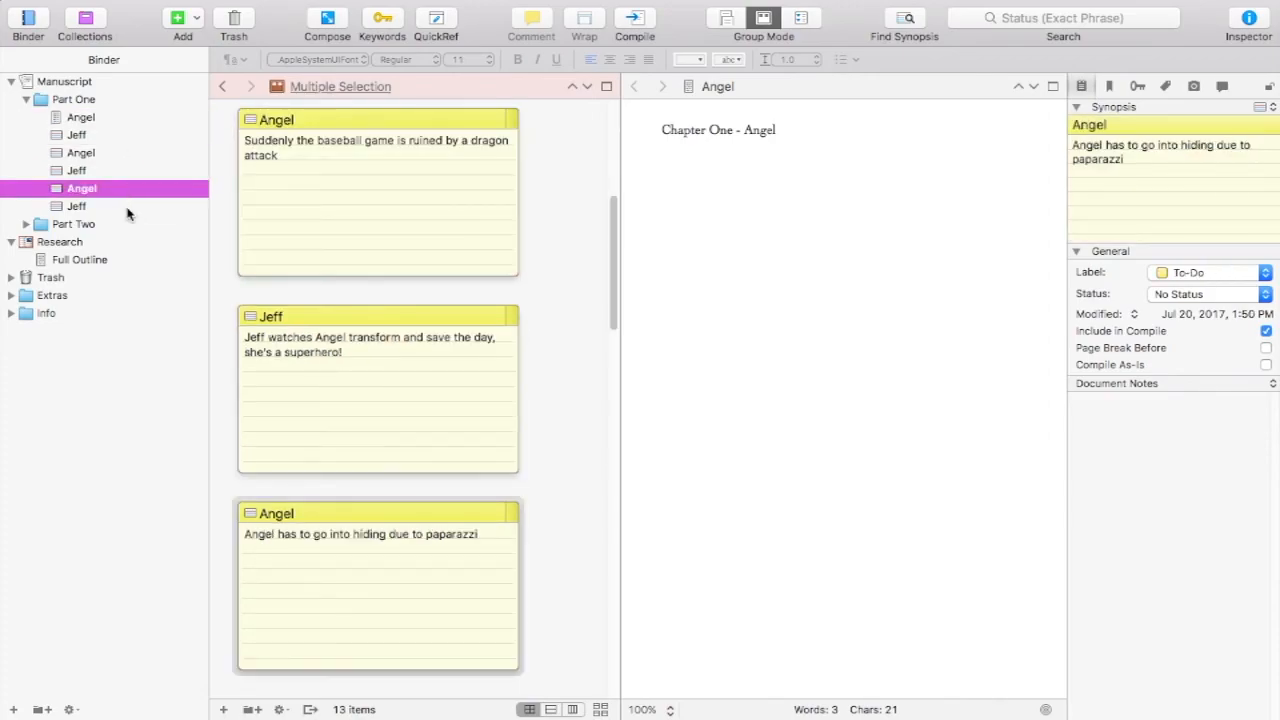
pyautogui.click(128, 206)
pyautogui.moveTo(625, 700)
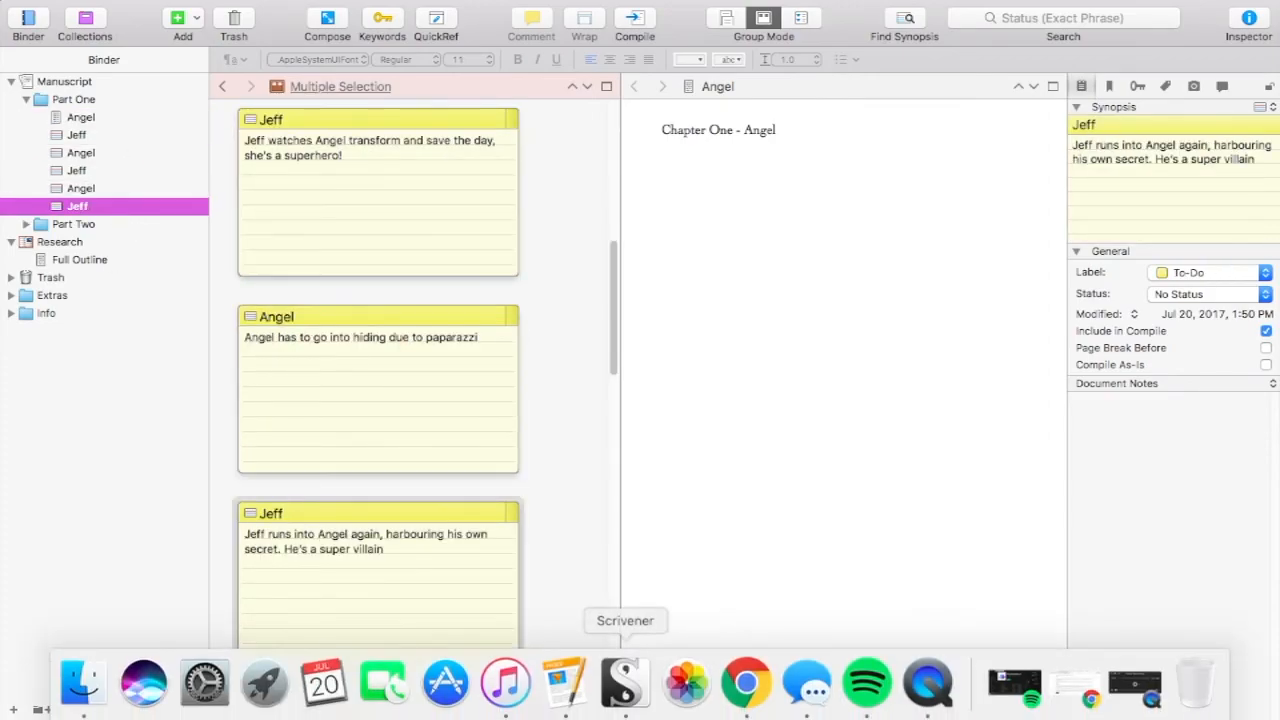
pyautogui.scroll(-5, 352, 320)
pyautogui.scroll(10, 353, 323)
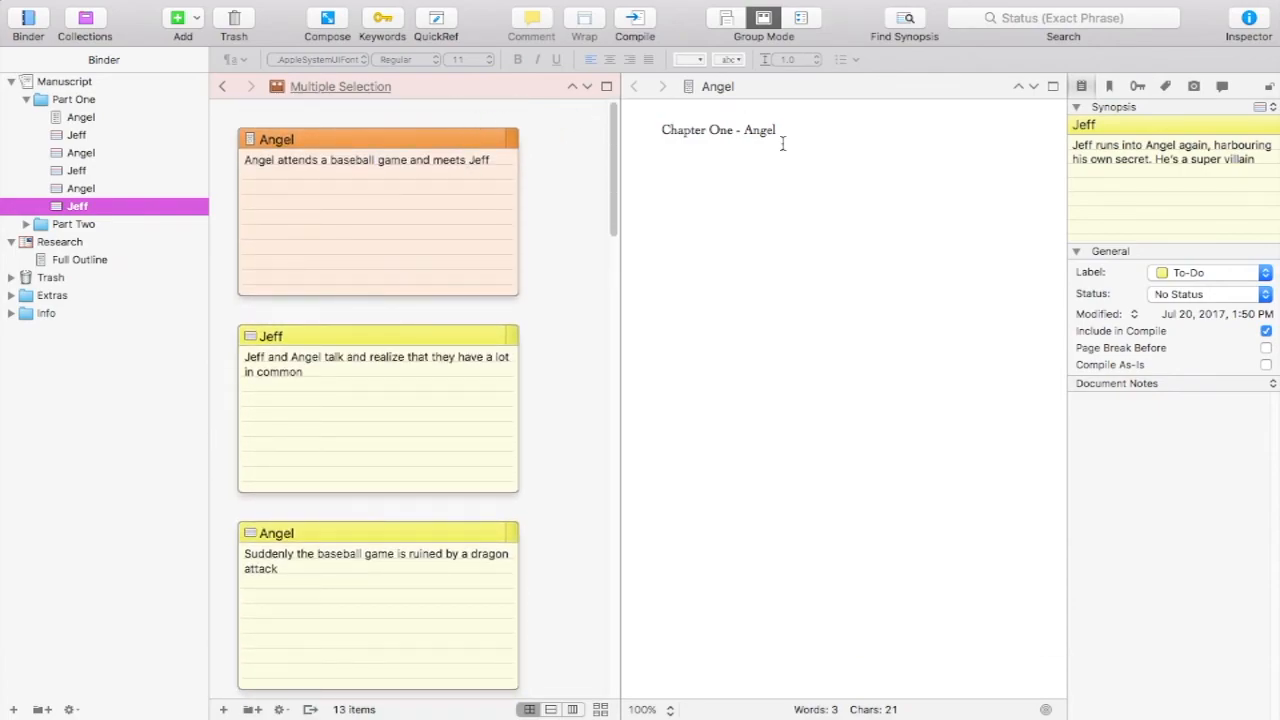
# - Make the Angel chapter's text pane active and widen it by narrowing the locked corkboard pane
pyautogui.click(770, 204)
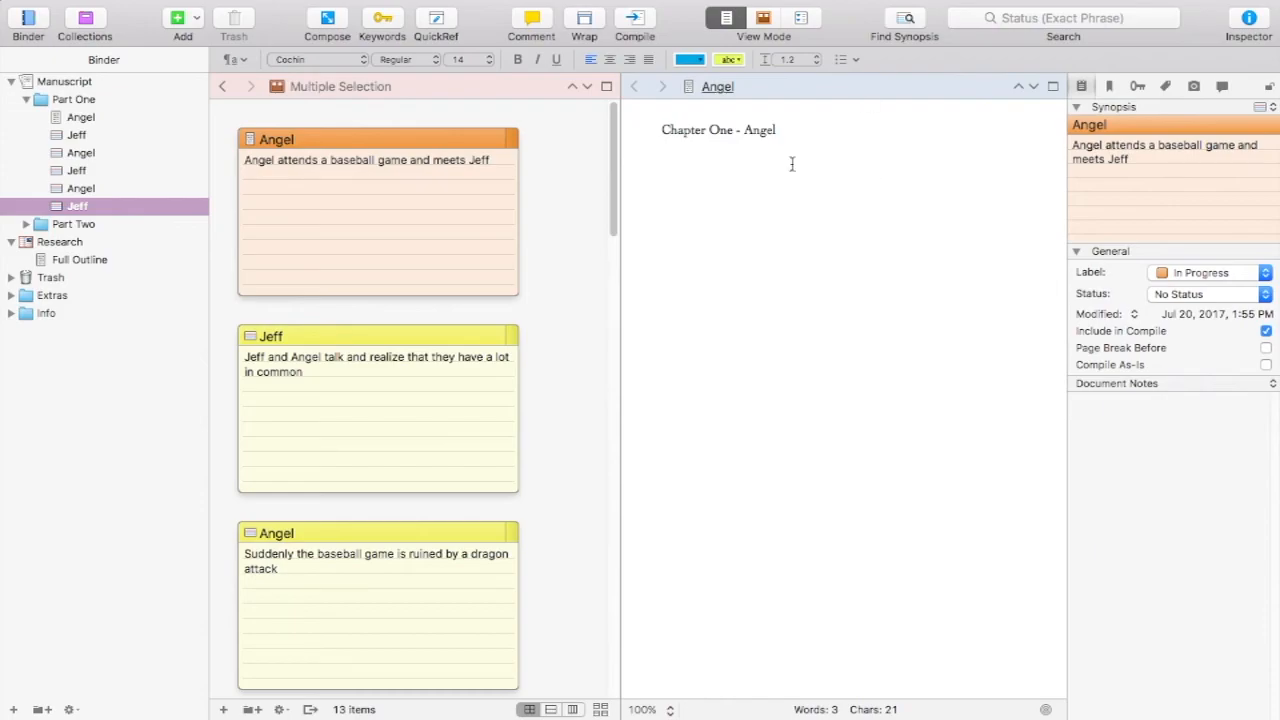
pyautogui.scroll(-1, 859, 312)
pyautogui.moveTo(621, 280); pyautogui.dragTo(540, 280)
pyautogui.scroll(-10, 480, 337)
pyautogui.scroll(4, 480, 339)
pyautogui.scroll(10, 482, 338)
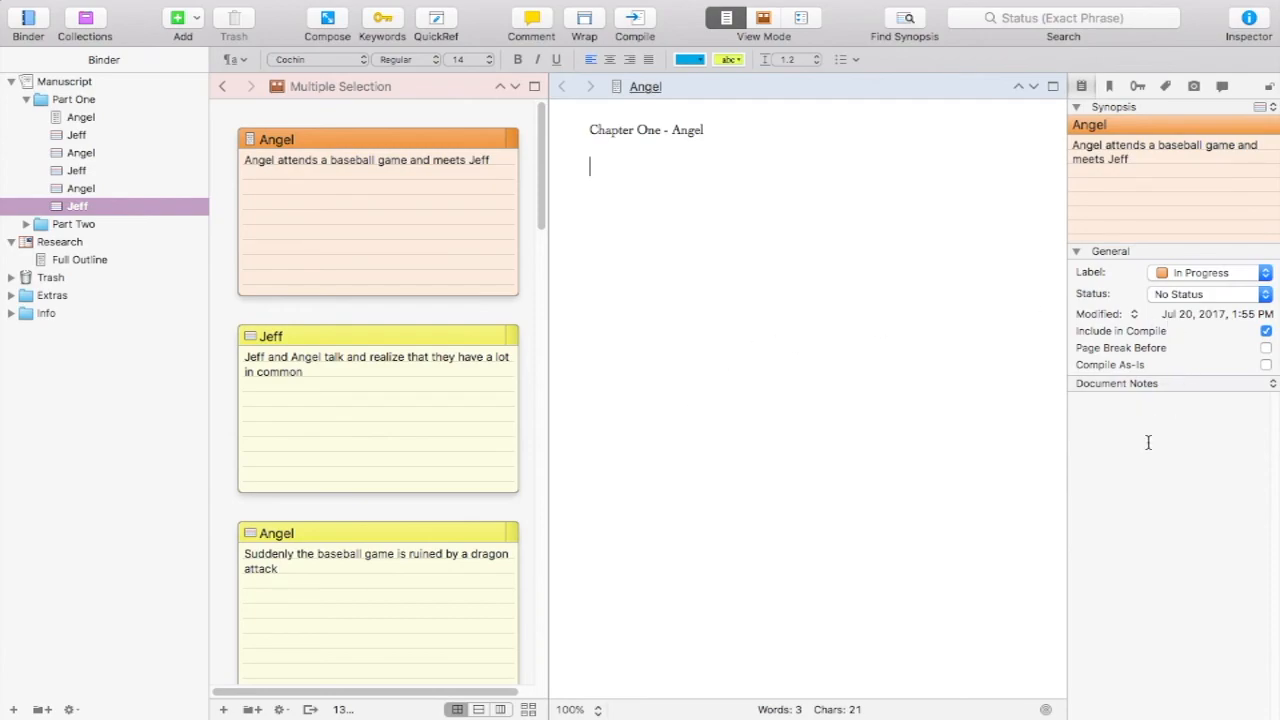
# - Look through the Angel chapter's references, keywords, custom meta-data and comments in the inspector, ending on its document notes
pyautogui.click(1109, 86)
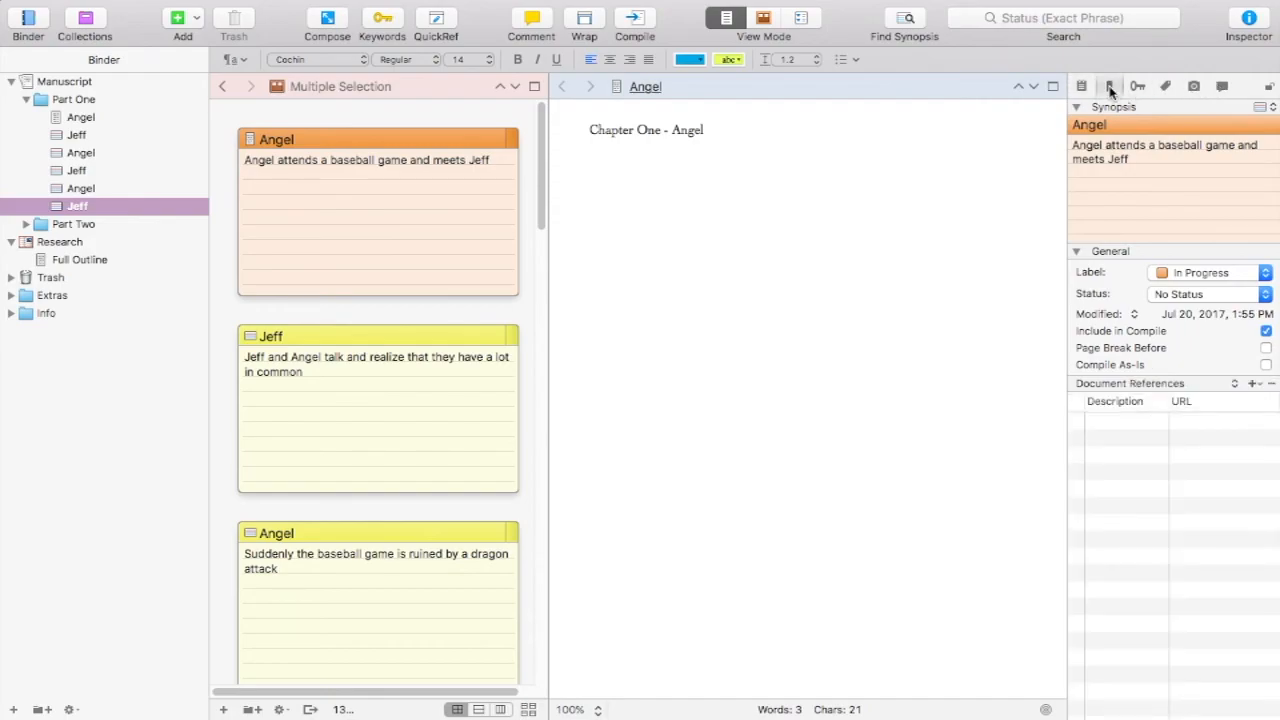
pyautogui.click(1137, 88)
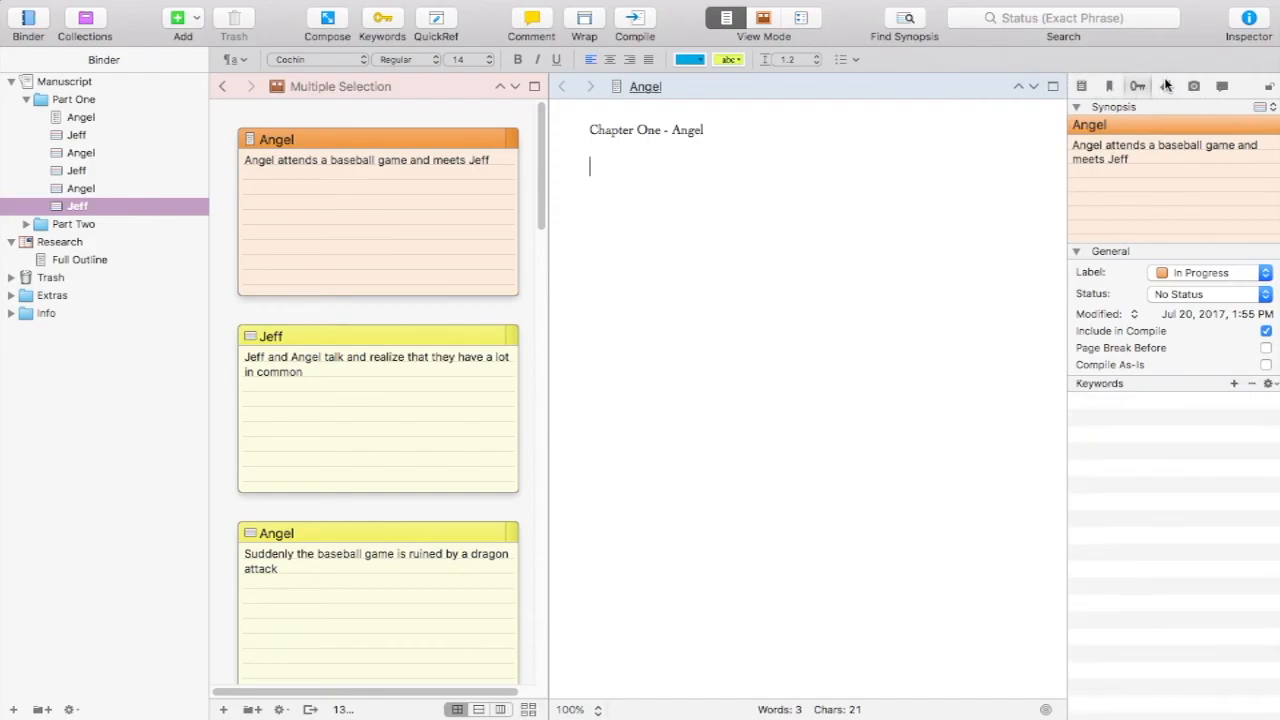
pyautogui.click(1166, 87)
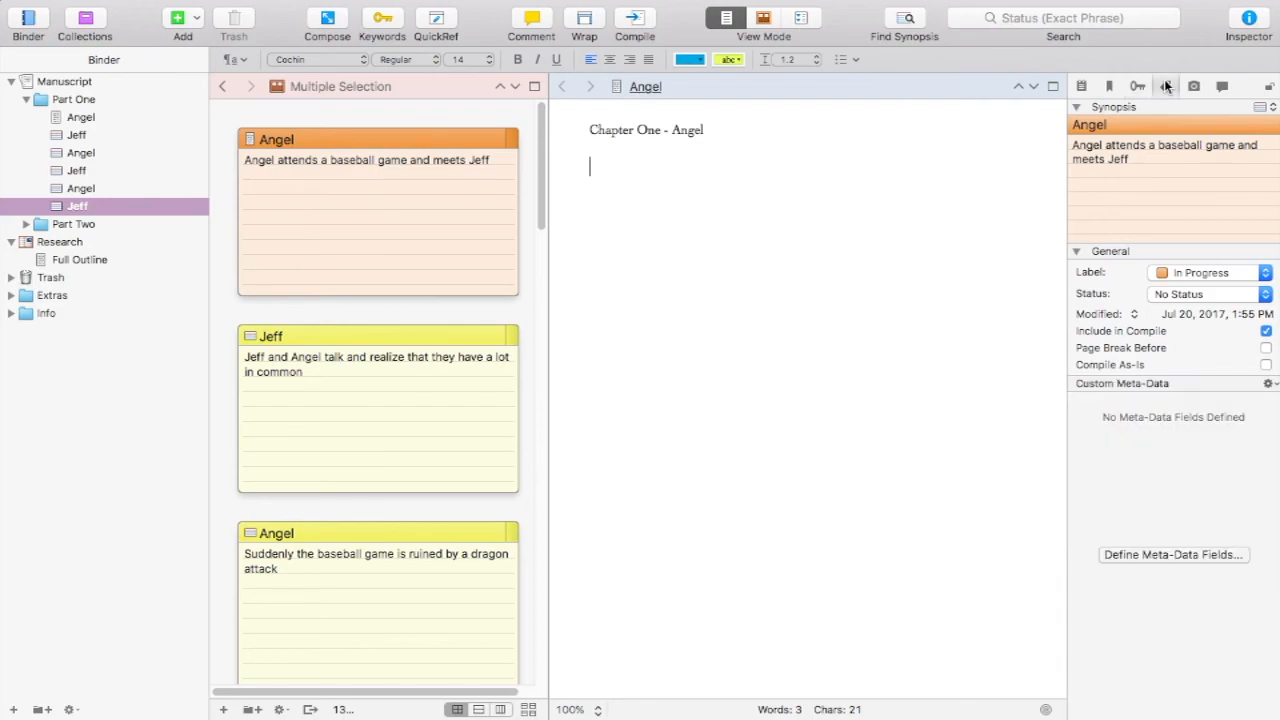
pyautogui.click(1223, 87)
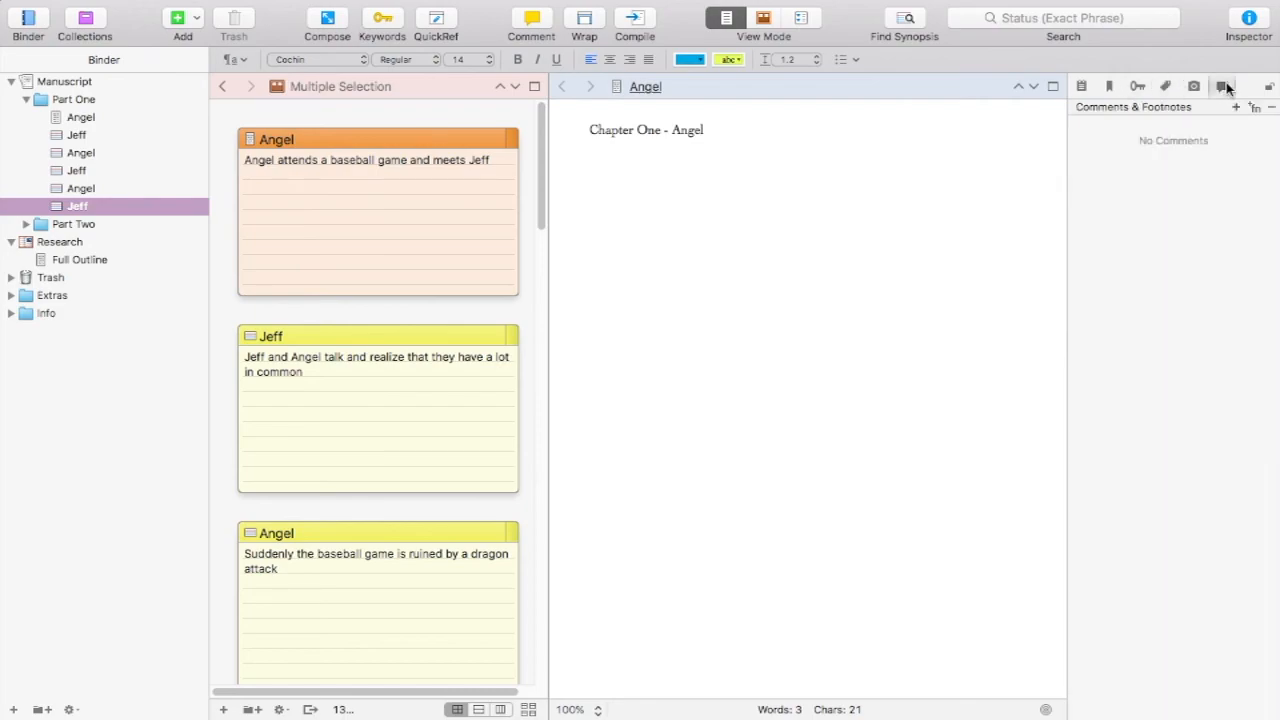
pyautogui.click(1082, 88)
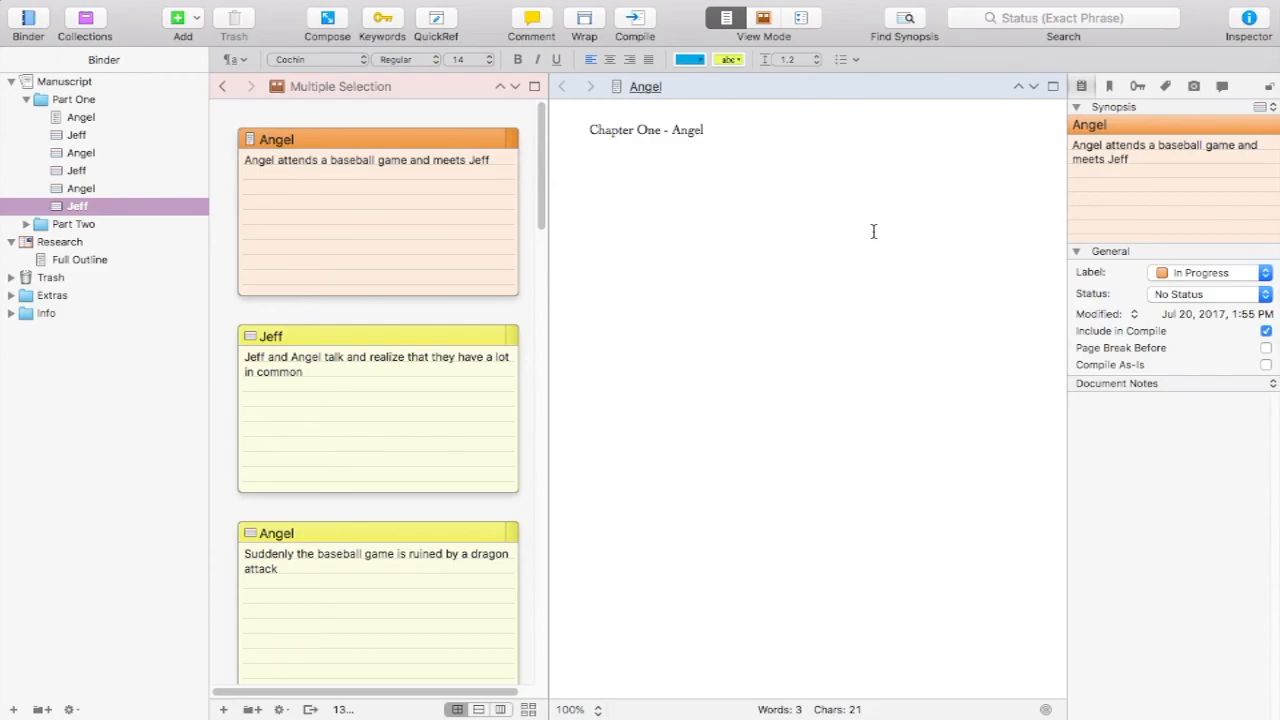
pyautogui.scroll(-1, 789, 369)
# - Turn on revision mode with the First Revision color for editing the Angel chapter
pyautogui.moveTo(460, 3)
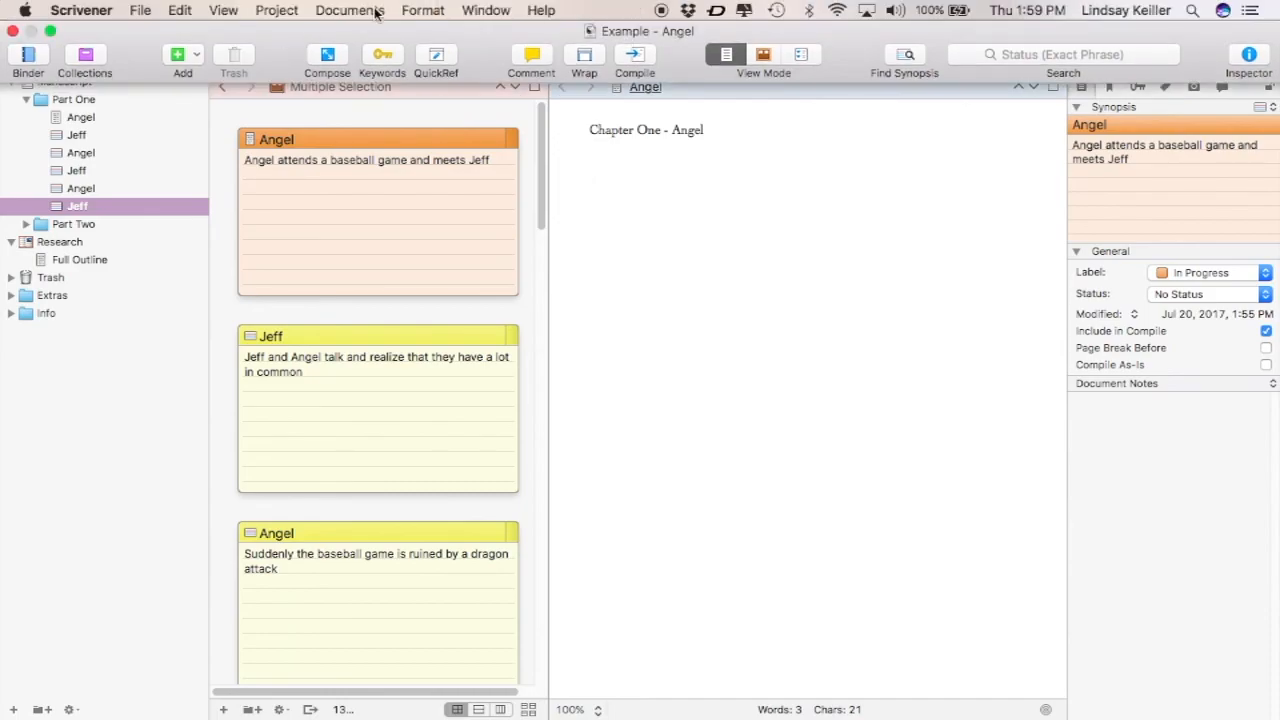
pyautogui.click(424, 11)
pyautogui.moveTo(455, 231)
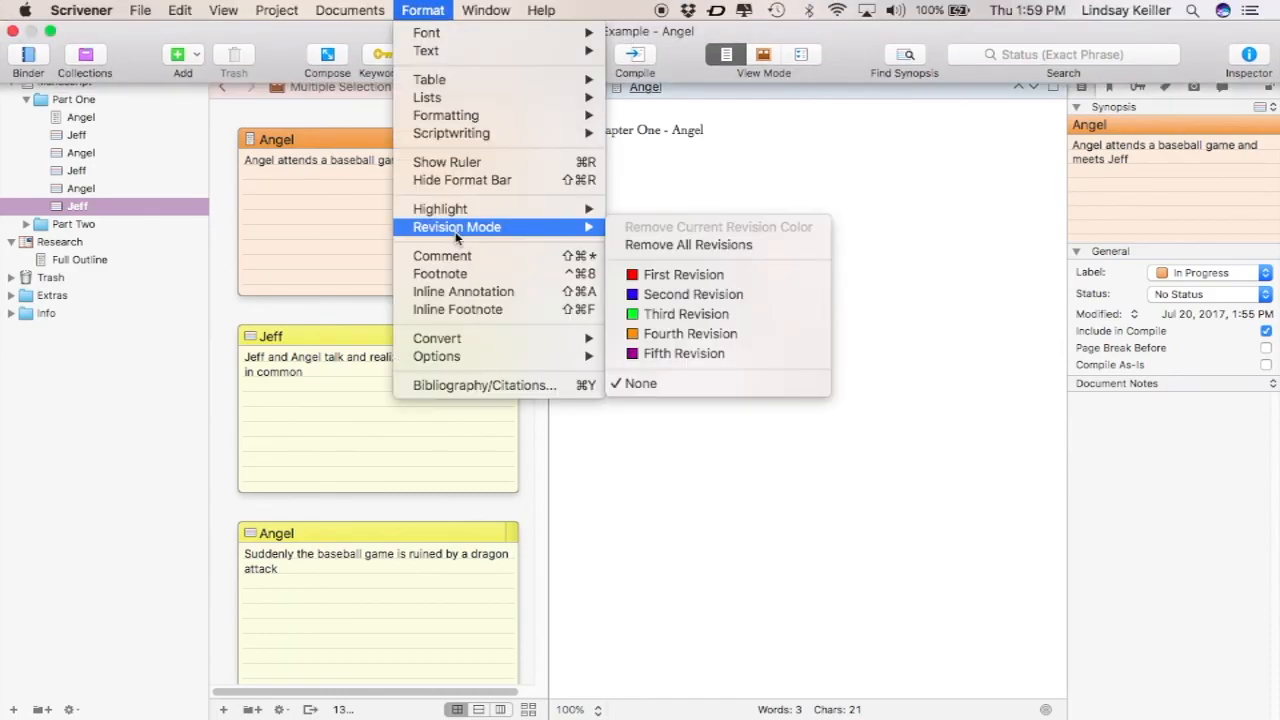
pyautogui.click(648, 276)
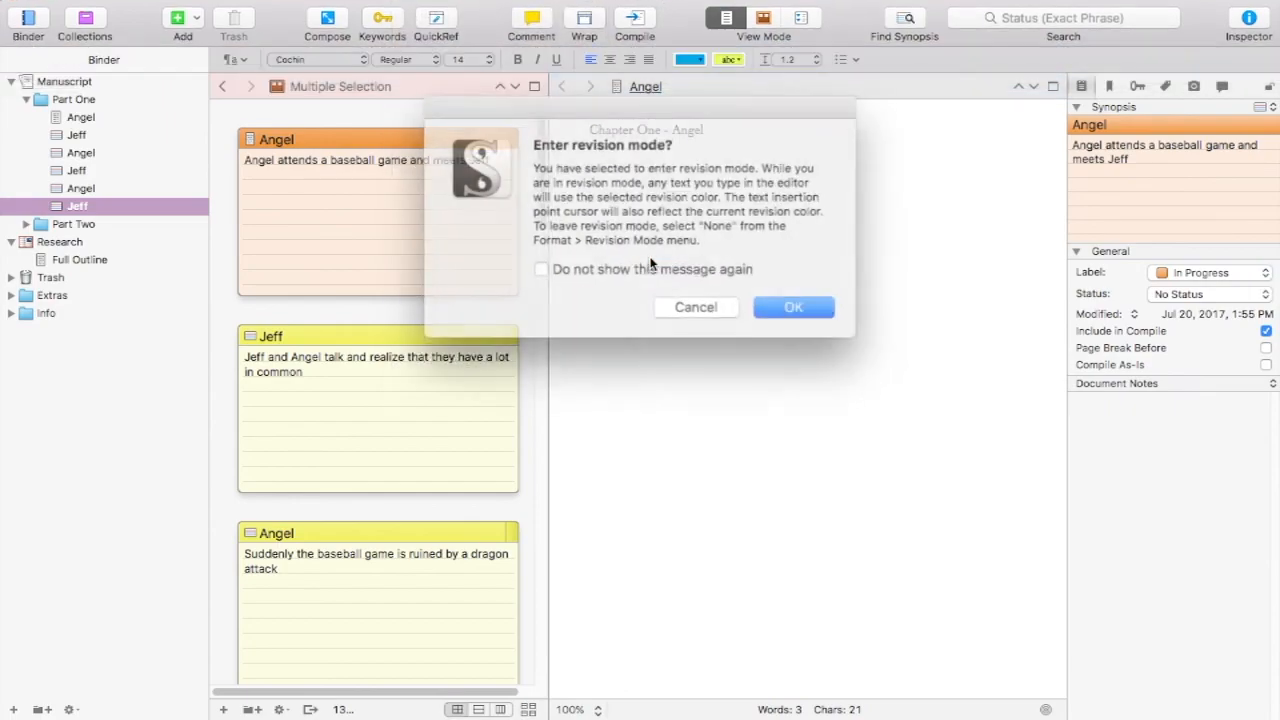
pyautogui.click(781, 300)
# - Try out the revision color with a short line of nonsense text under the Chapter One heading, and delete that text
pyautogui.write('dvjs')
pyautogui.write('xnyf vdmv m.v')
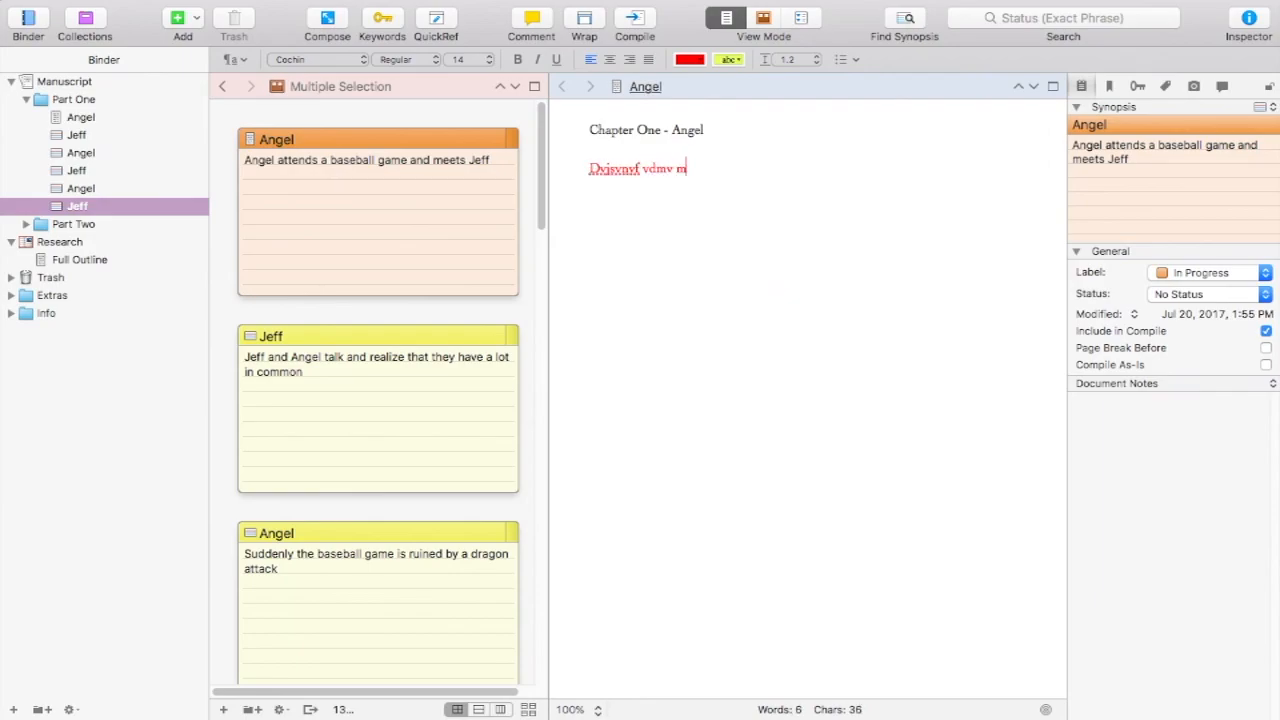
pyautogui.press('BackSpace')
pyautogui.press('BackSpace')
pyautogui.press('BackSpace')
pyautogui.press('BackSpace')
pyautogui.press('BackSpace')
pyautogui.press('BackSpace')
pyautogui.press('BackSpace')
pyautogui.press('BackSpace')
pyautogui.press('BackSpace')
pyautogui.press('BackSpace')
pyautogui.press('BackSpace')
pyautogui.press('BackSpace')
pyautogui.press('BackSpace')
pyautogui.press('BackSpace')
pyautogui.press('BackSpace')
pyautogui.press('BackSpace')
pyautogui.press('BackSpace')
pyautogui.press('BackSpace')
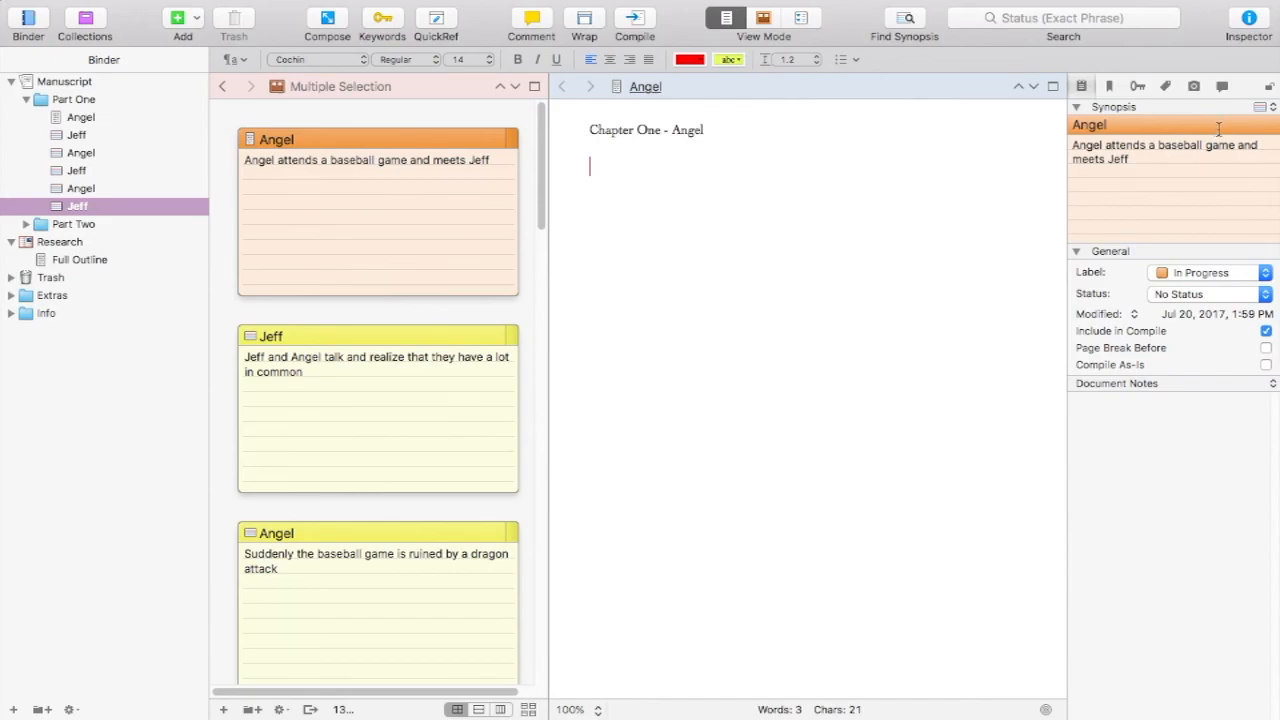
# - Take a snapshot of the Angel chapter's current text and review it in the inspector
pyautogui.click(1195, 87)
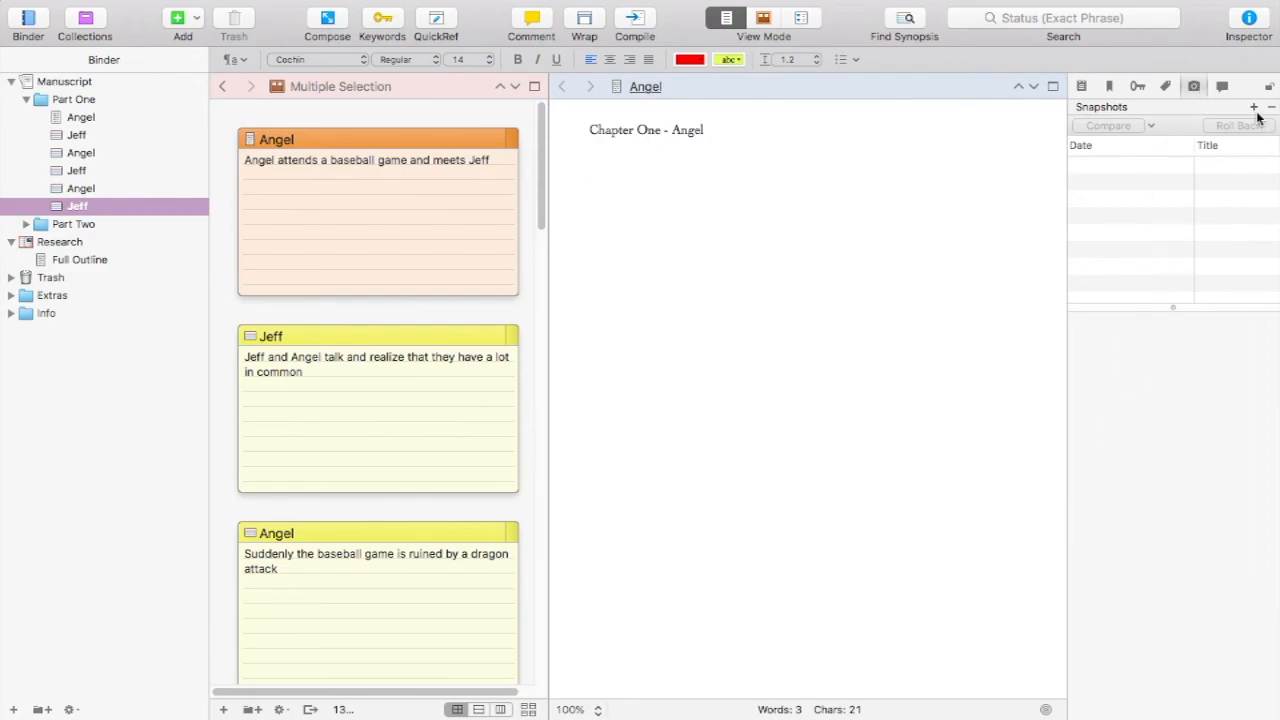
pyautogui.click(1255, 108)
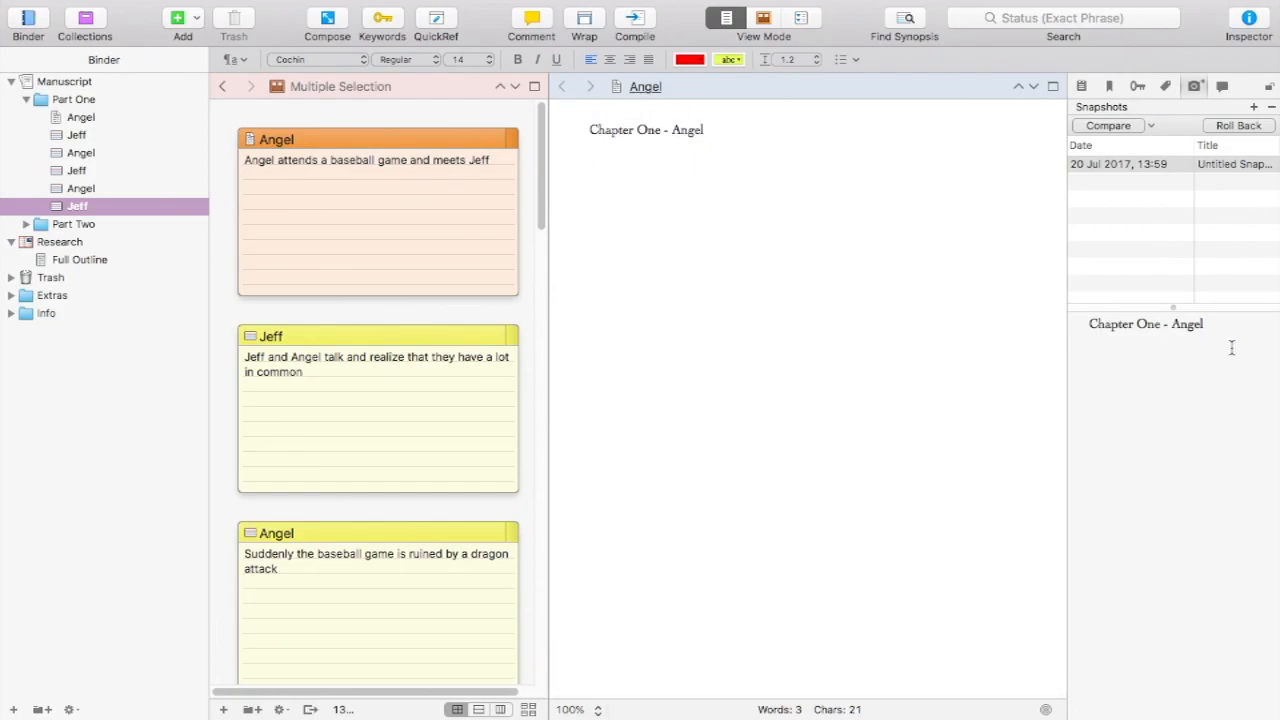
pyautogui.scroll(-2, 717, 330)
pyautogui.click(72, 117)
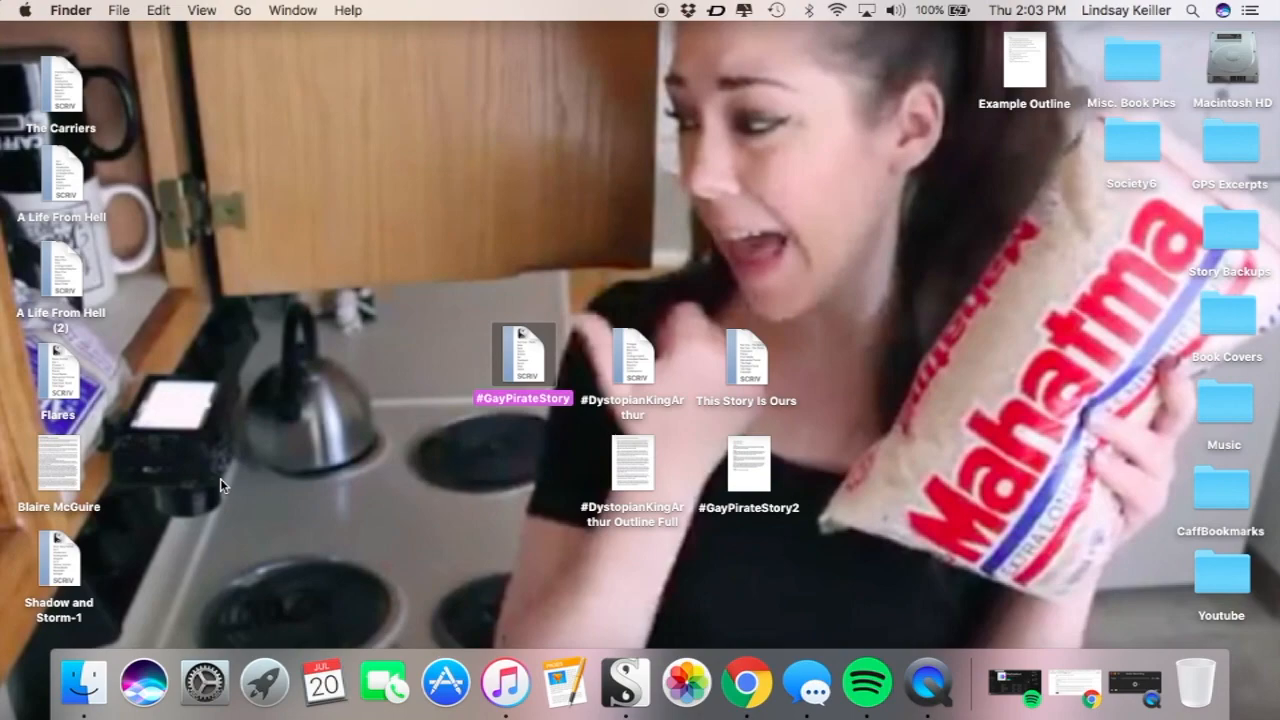